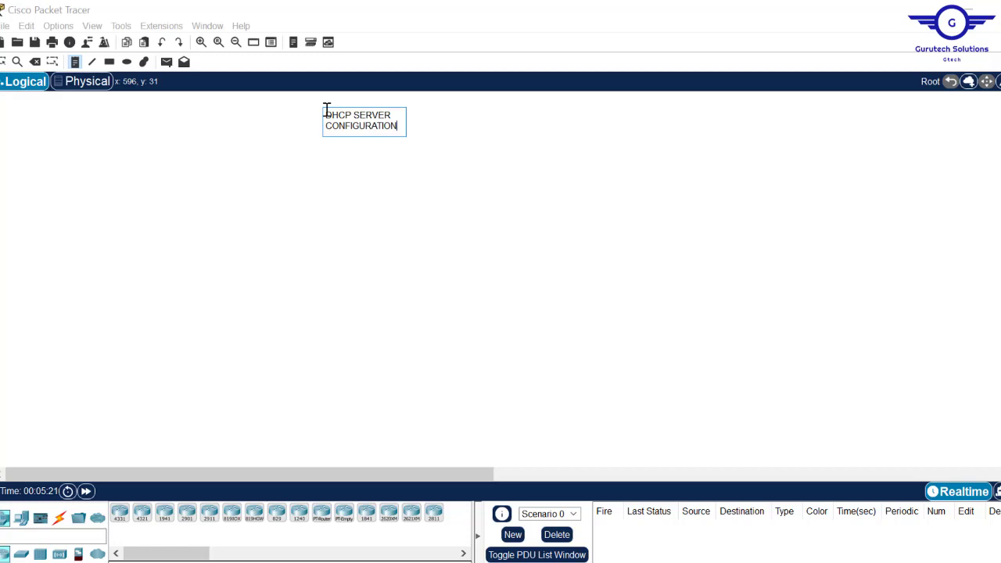
Finish the DHCP SERVER CONFIGURATION title note and draw an outlined rectangle filled with cyan #55ffff around it
{"action": "key", "text": "Escape"}
{"action": "left_click", "coordinate": [436, 181]}
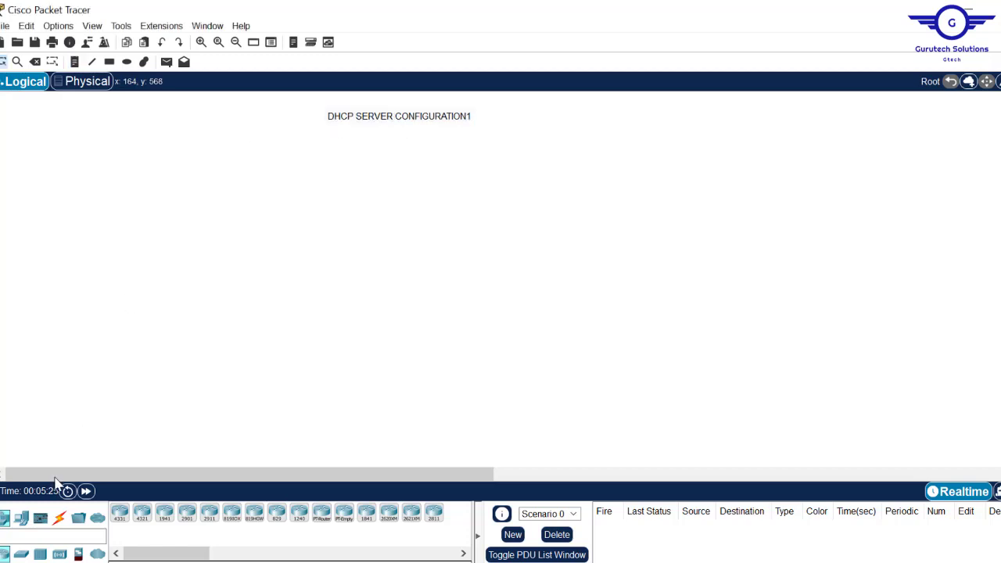
{"action": "left_click", "coordinate": [110, 62]}
{"action": "left_click", "coordinate": [111, 63]}
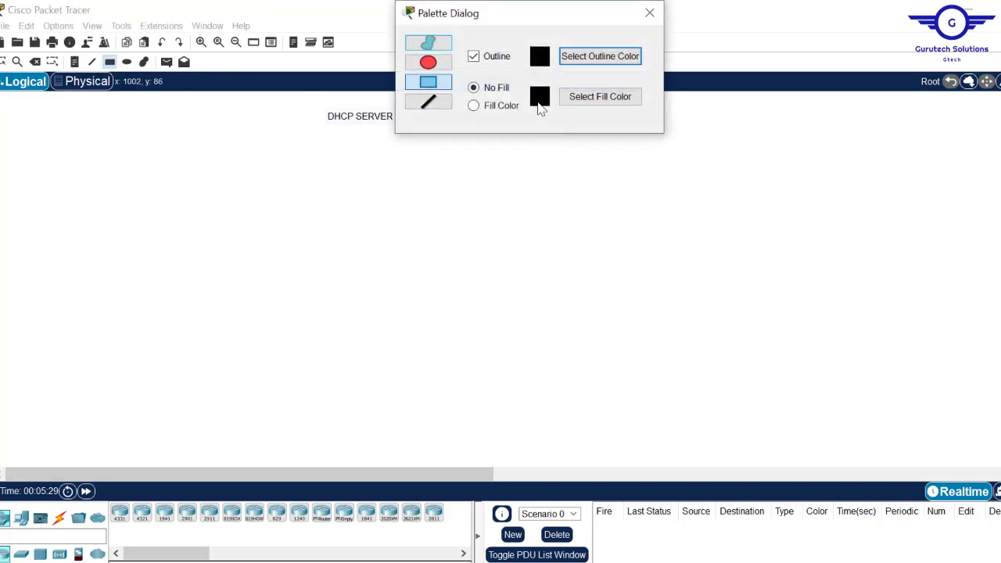
{"action": "left_click", "coordinate": [586, 99]}
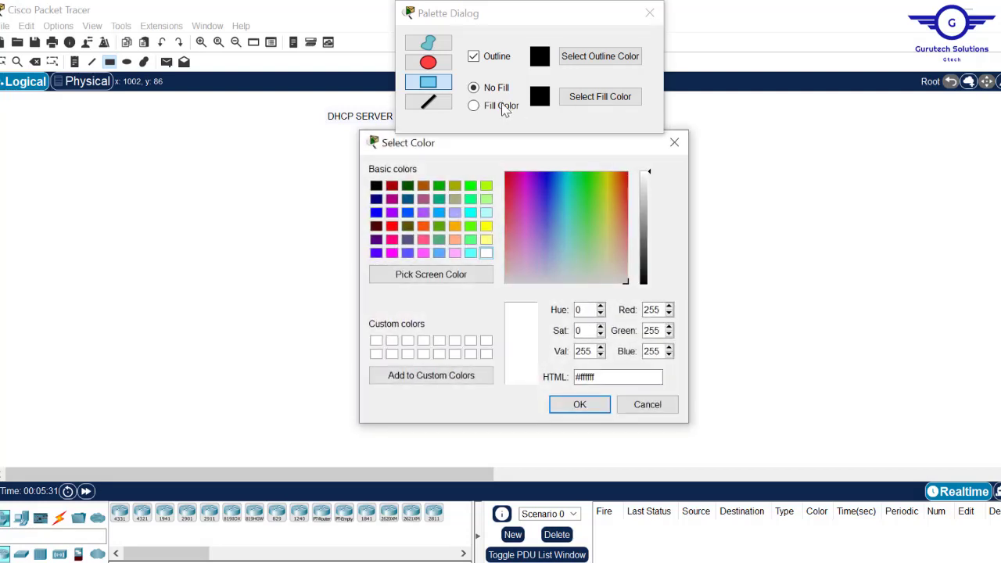
{"action": "left_click", "coordinate": [470, 252]}
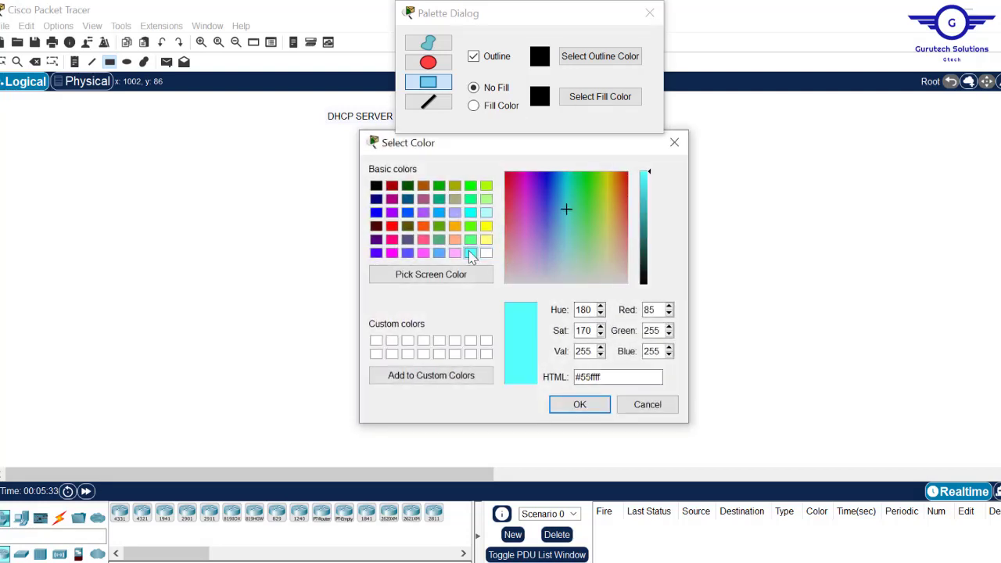
{"action": "left_click", "coordinate": [577, 404]}
{"action": "left_click", "coordinate": [474, 105]}
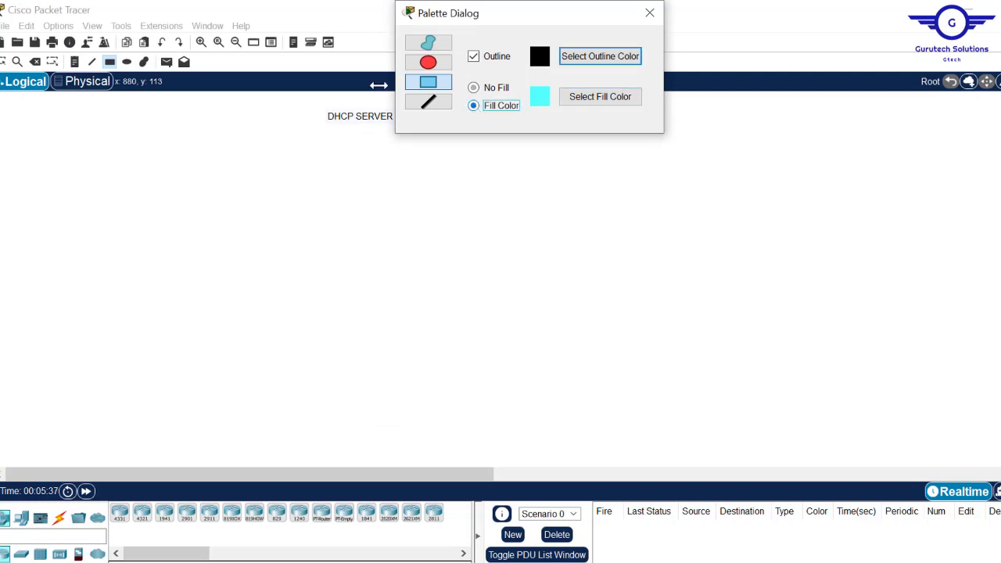
{"action": "left_click_drag", "start_coordinate": [315, 97], "coordinate": [501, 134]}
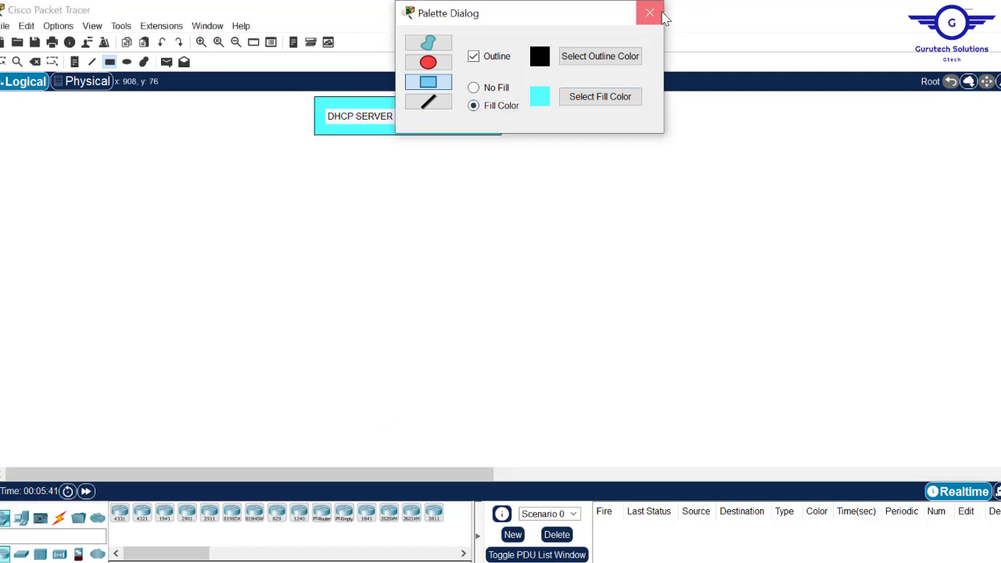
{"action": "left_click", "coordinate": [650, 14]}
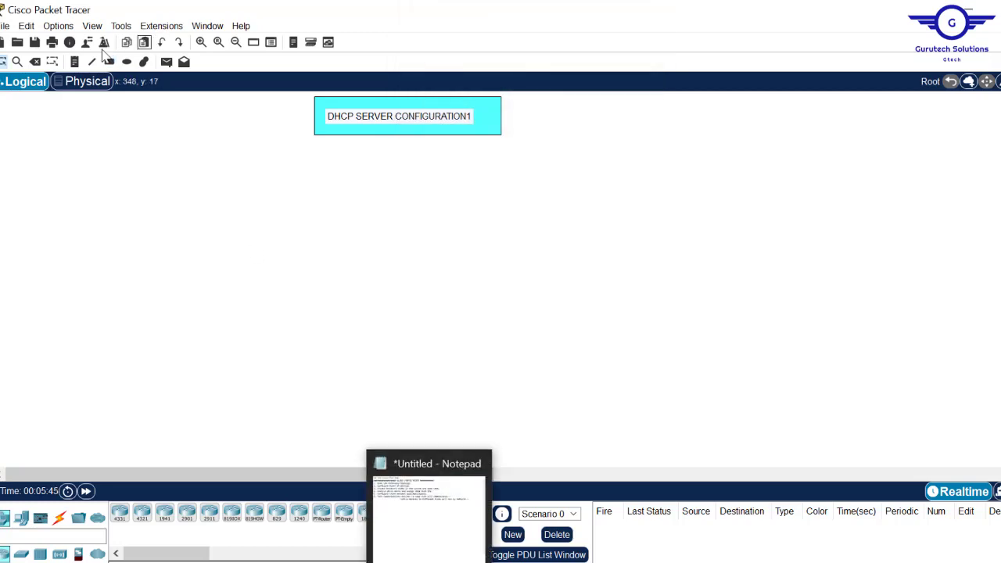
Add the note "DHCP SERVER ON A ROUTER" below and to the left of the title box
{"action": "left_click", "coordinate": [75, 61]}
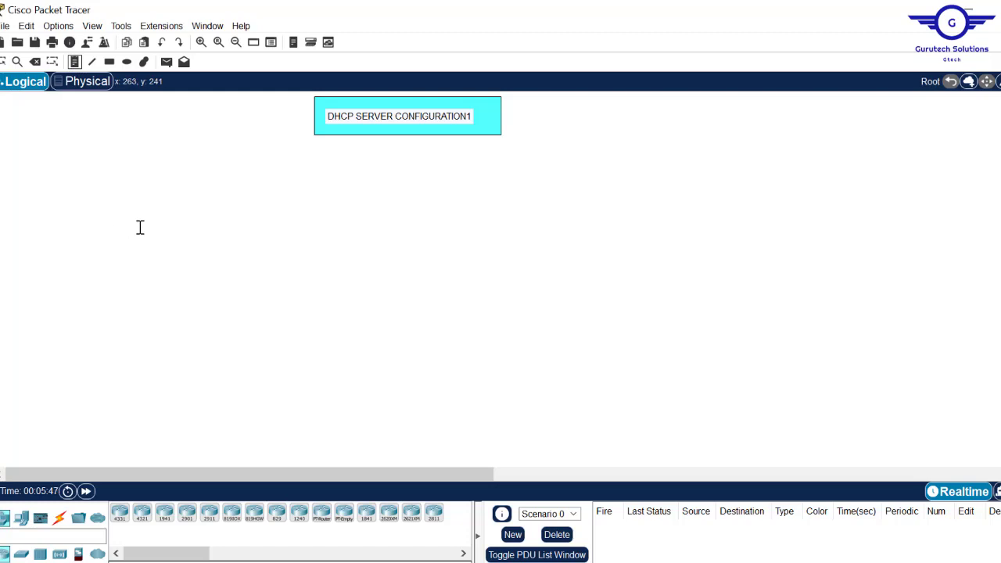
{"action": "left_click", "coordinate": [174, 230]}
{"action": "type", "text": "DHCP S"}
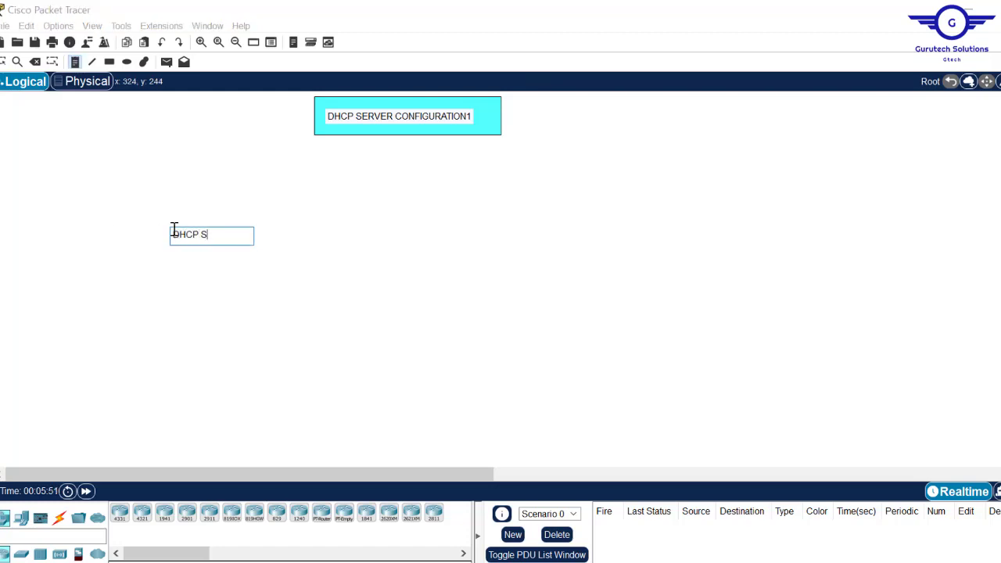
{"action": "type", "text": "ERVER ON A ROUTER"}
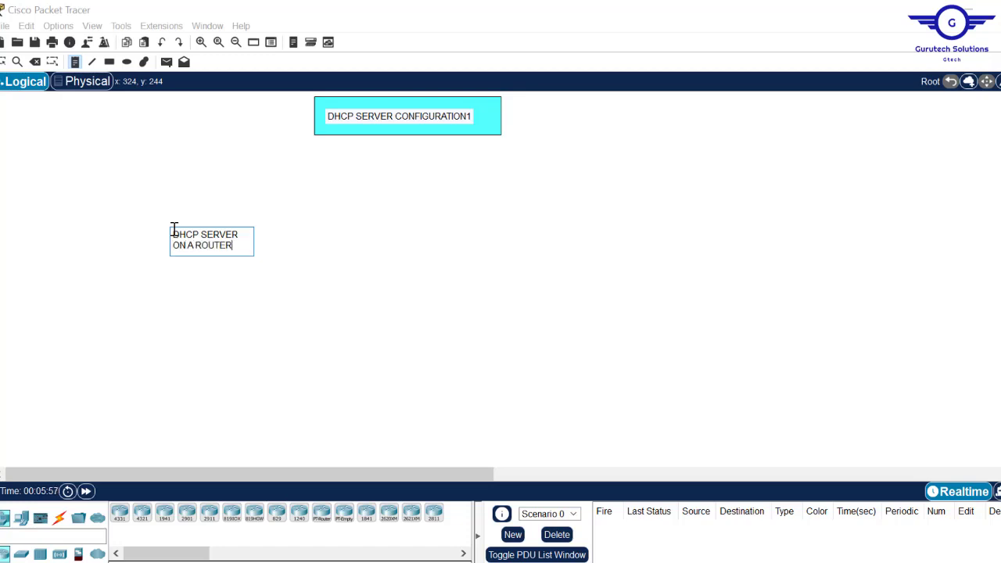
{"action": "left_click", "coordinate": [219, 248]}
{"action": "left_click_drag", "start_coordinate": [226, 245], "coordinate": [178, 220]}
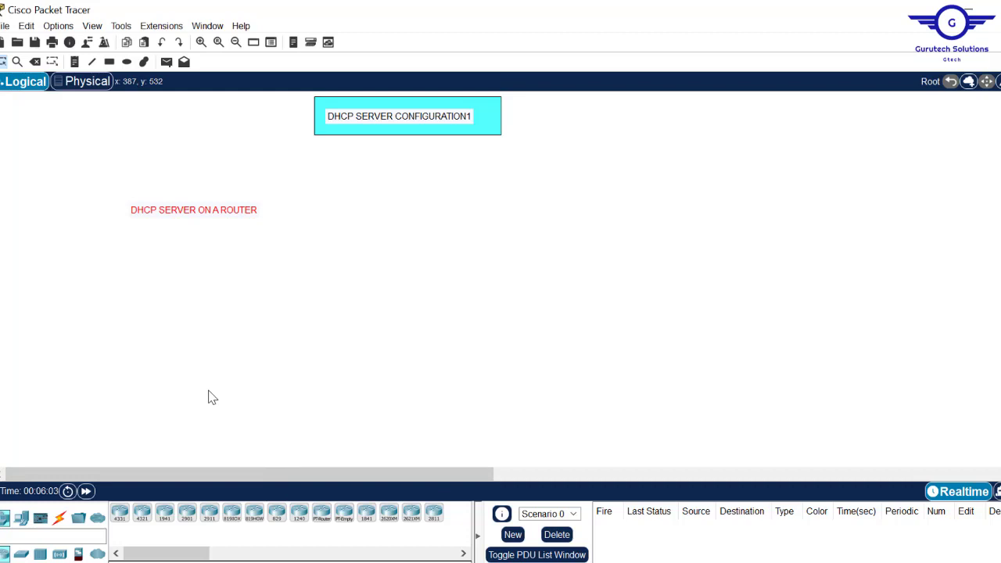
Place a 2911 router under the DHCP SERVER ON A ROUTER note and a 2960 switch below the router
{"action": "left_click", "coordinate": [210, 514]}
{"action": "left_click", "coordinate": [206, 246]}
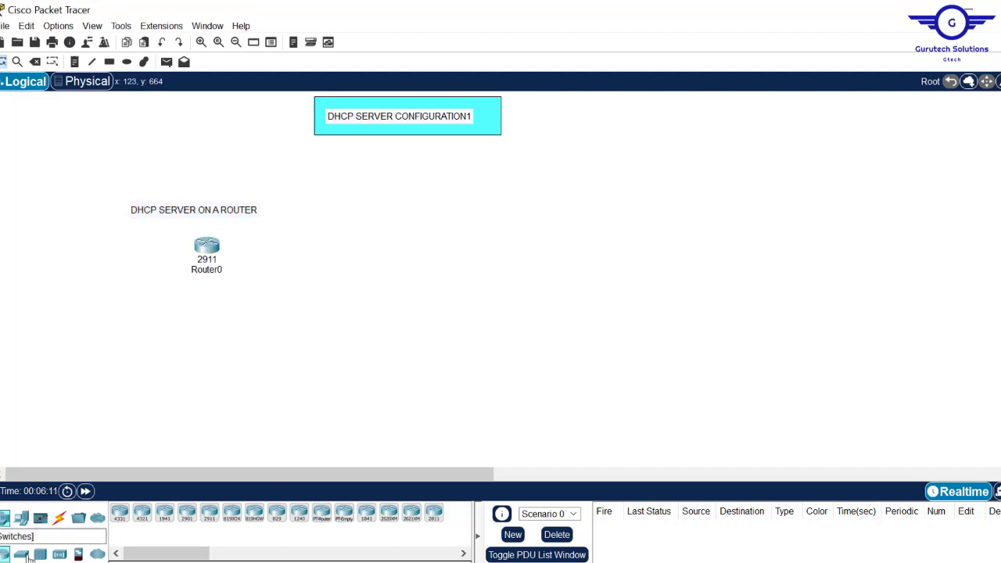
{"action": "left_click", "coordinate": [21, 553]}
{"action": "left_click_drag", "start_coordinate": [120, 513], "coordinate": [210, 355]}
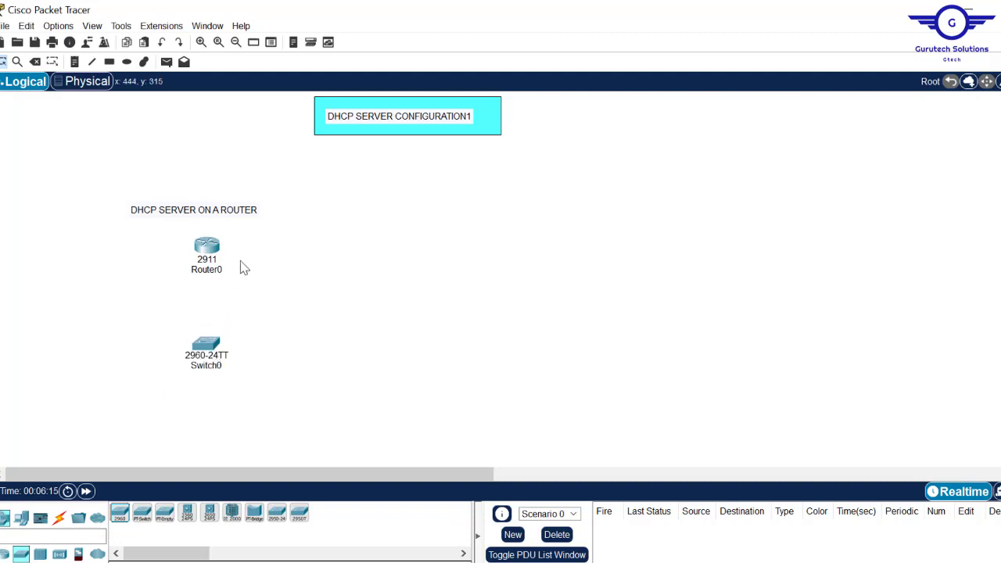
Move the DHCP SERVER ON A ROUTER note, the router and the switch upward to free space below the switch
{"action": "left_click_drag", "start_coordinate": [219, 215], "coordinate": [230, 174]}
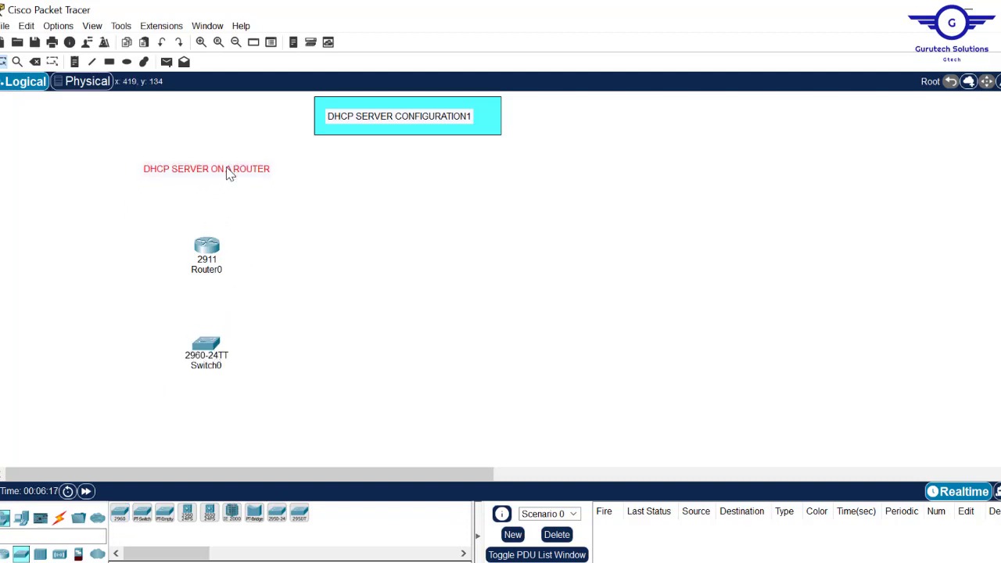
{"action": "left_click_drag", "start_coordinate": [213, 249], "coordinate": [219, 200]}
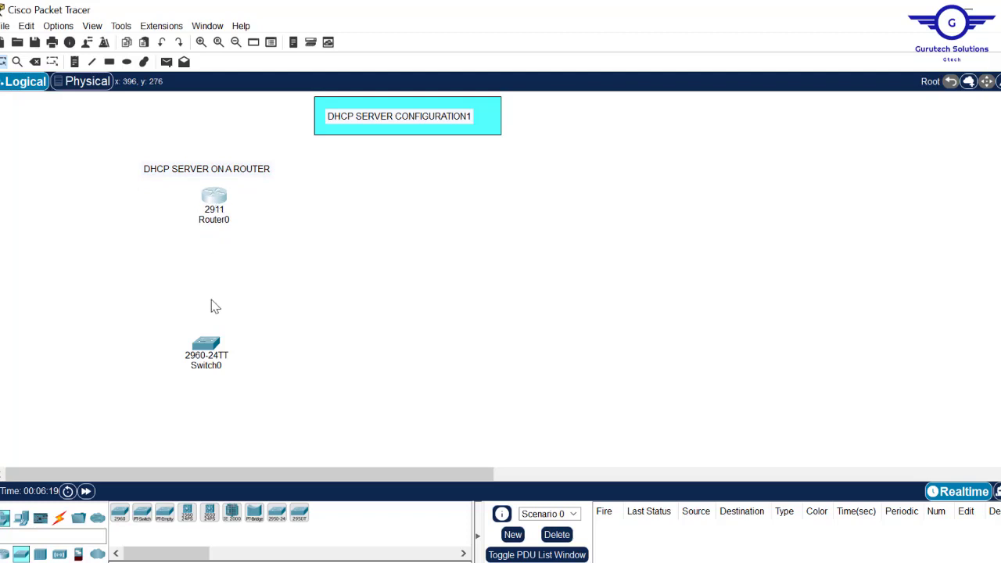
{"action": "left_click_drag", "start_coordinate": [211, 356], "coordinate": [212, 306]}
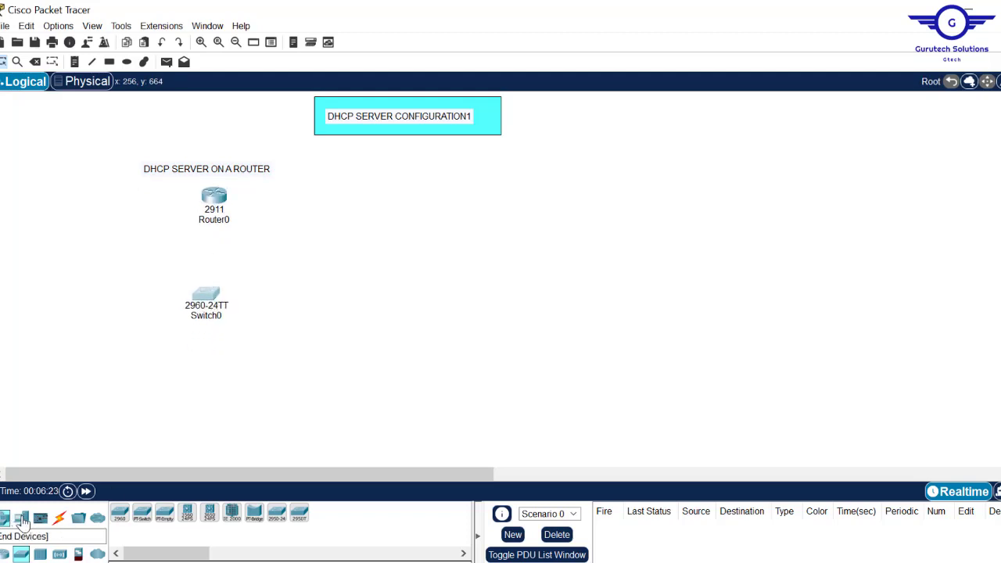
Add two PCs below the switch and set the first one's IPv4 gateway and DNS configuration to DHCP
{"action": "left_click_drag", "start_coordinate": [23, 523], "coordinate": [97, 382]}
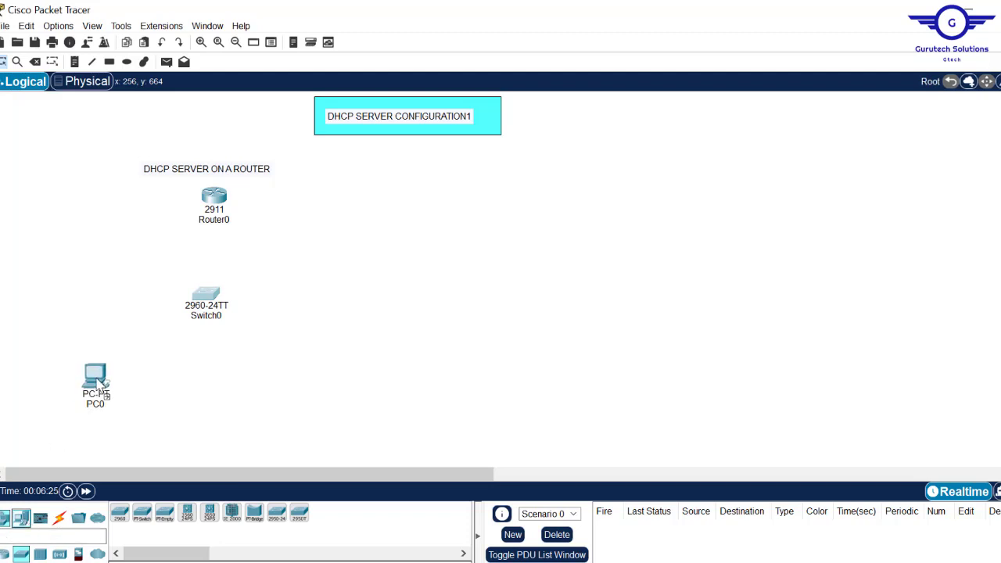
{"action": "left_click_drag", "start_coordinate": [21, 518], "coordinate": [169, 407]}
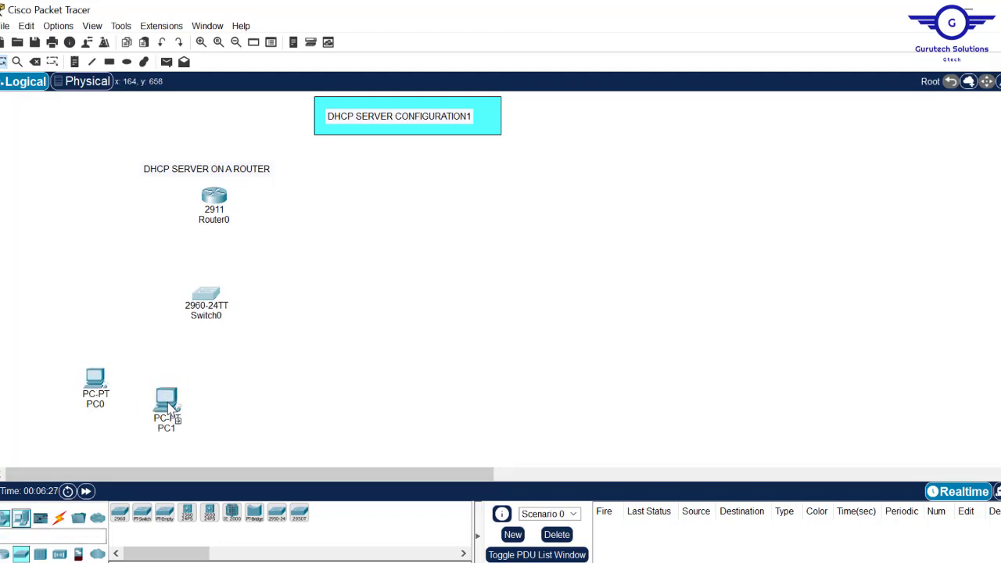
{"action": "left_click", "coordinate": [94, 379]}
{"action": "left_click", "coordinate": [405, 118]}
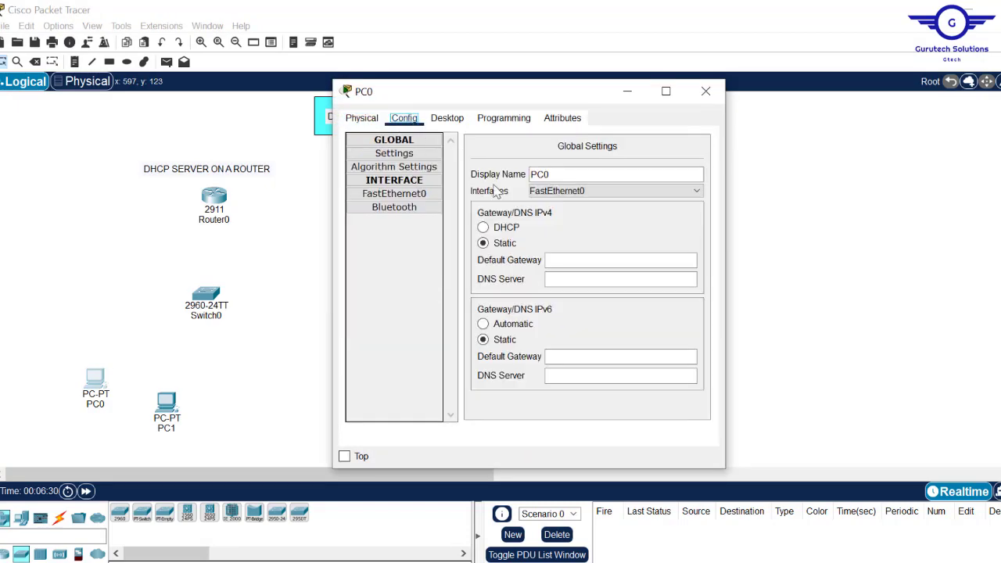
{"action": "left_click", "coordinate": [499, 230]}
{"action": "left_click", "coordinate": [706, 92]}
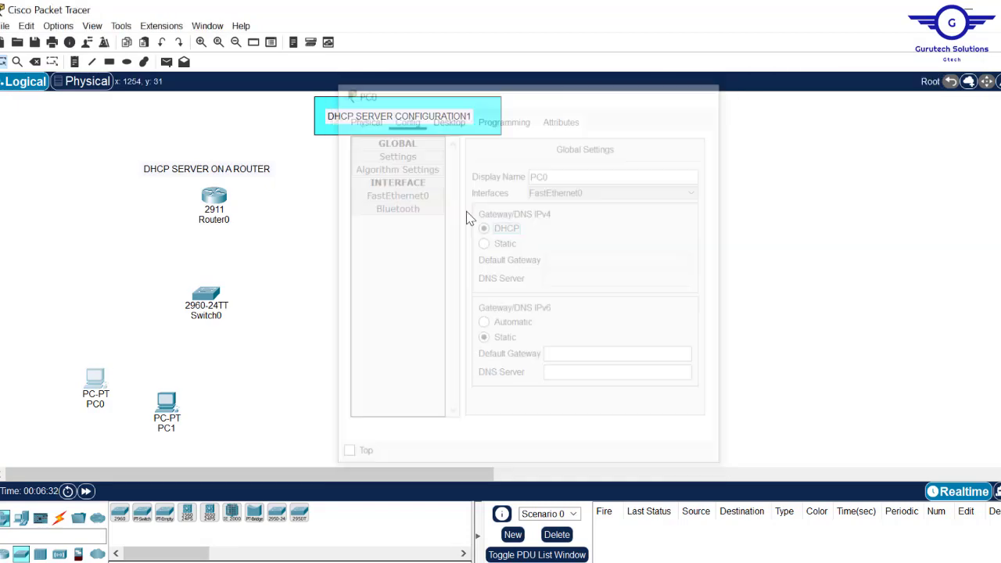
Set the IPv4 configuration of PC1 to DHCP and close its device window
{"action": "left_click", "coordinate": [166, 402]}
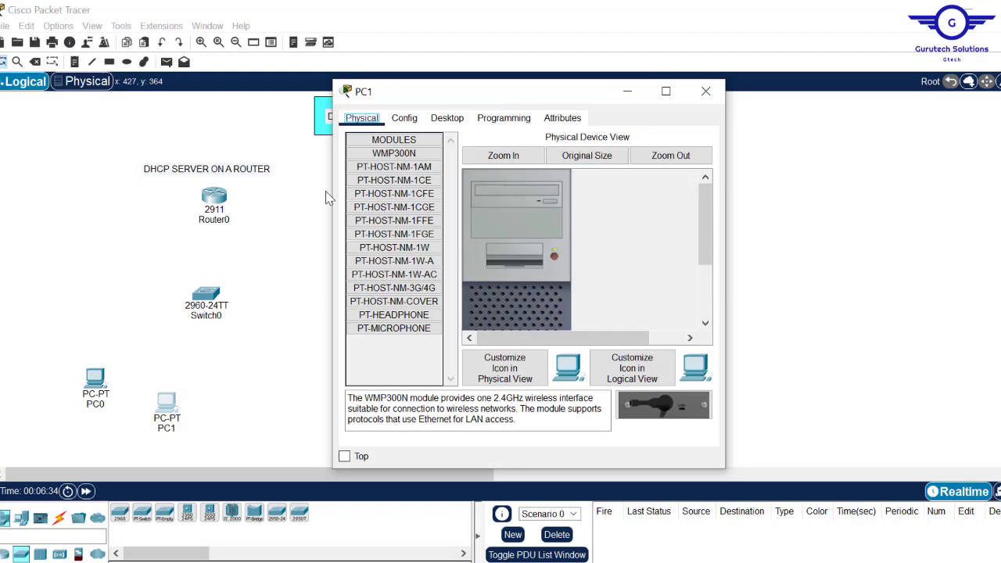
{"action": "left_click", "coordinate": [447, 118]}
{"action": "left_click", "coordinate": [396, 166]}
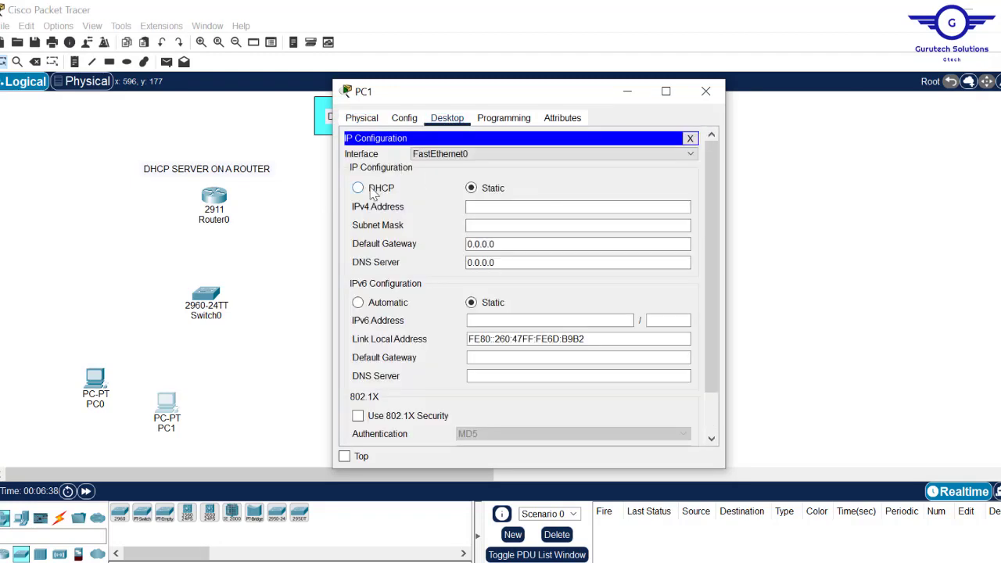
{"action": "left_click", "coordinate": [489, 207]}
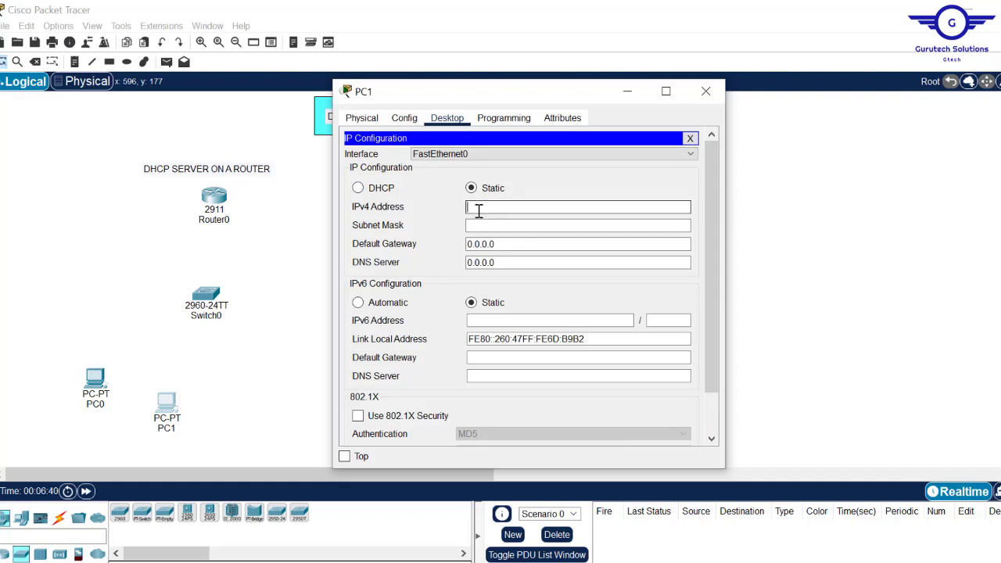
{"action": "left_click", "coordinate": [372, 190]}
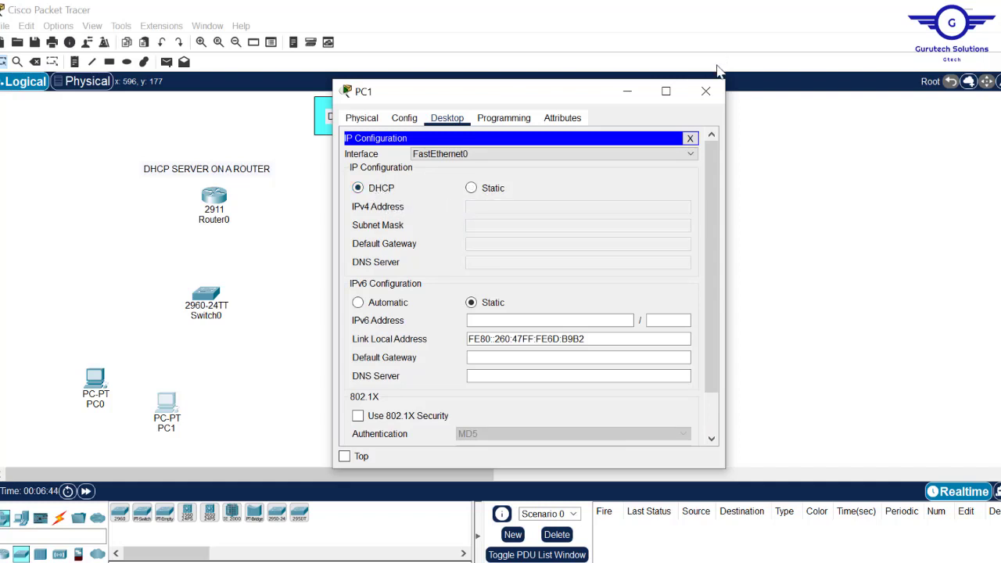
{"action": "left_click", "coordinate": [706, 90]}
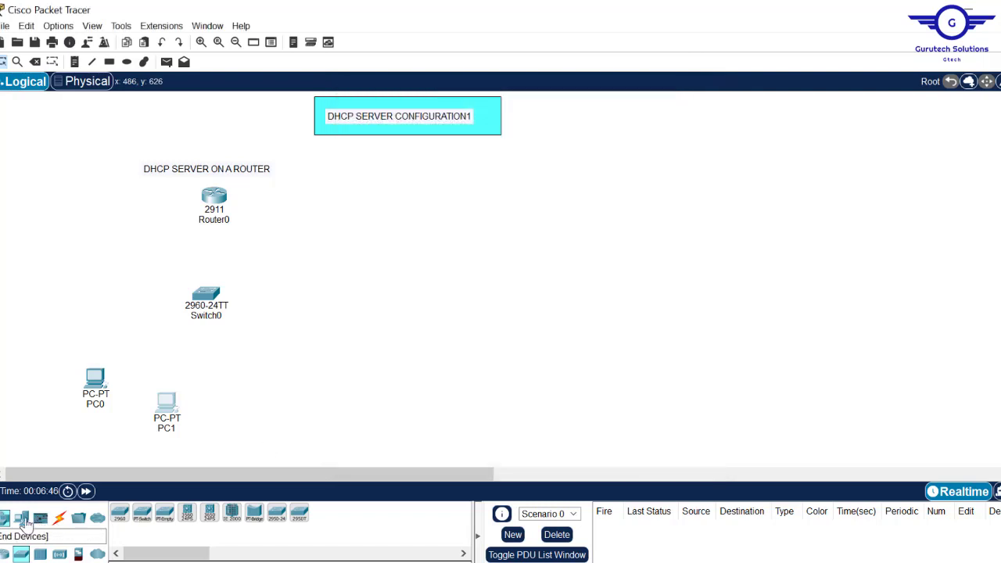
Add two more PCs to the right of PC1 and set the IPv4 configuration of PC2 to DHCP
{"action": "left_click_drag", "start_coordinate": [21, 517], "coordinate": [243, 415]}
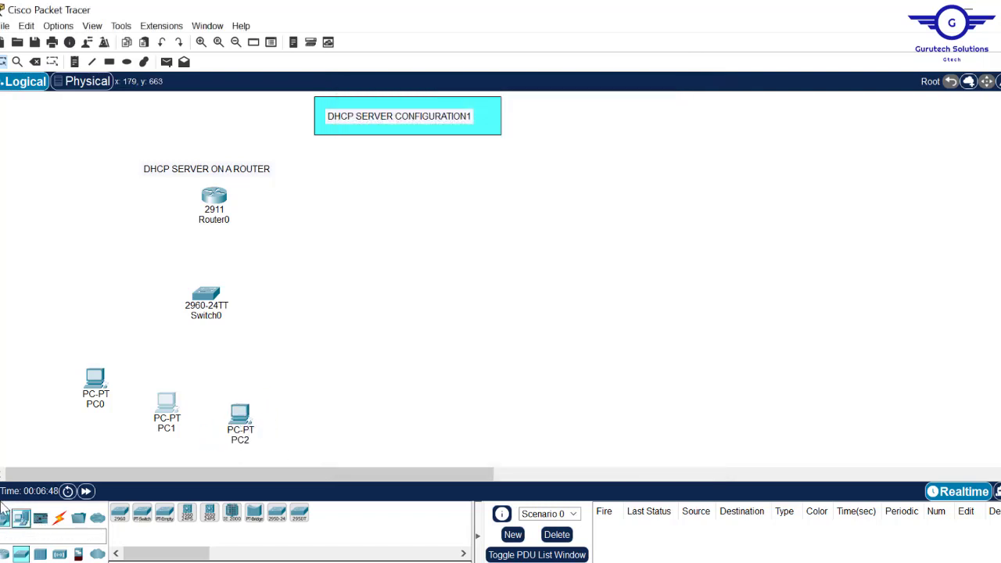
{"action": "left_click_drag", "start_coordinate": [21, 554], "coordinate": [307, 383]}
{"action": "left_click", "coordinate": [239, 423]}
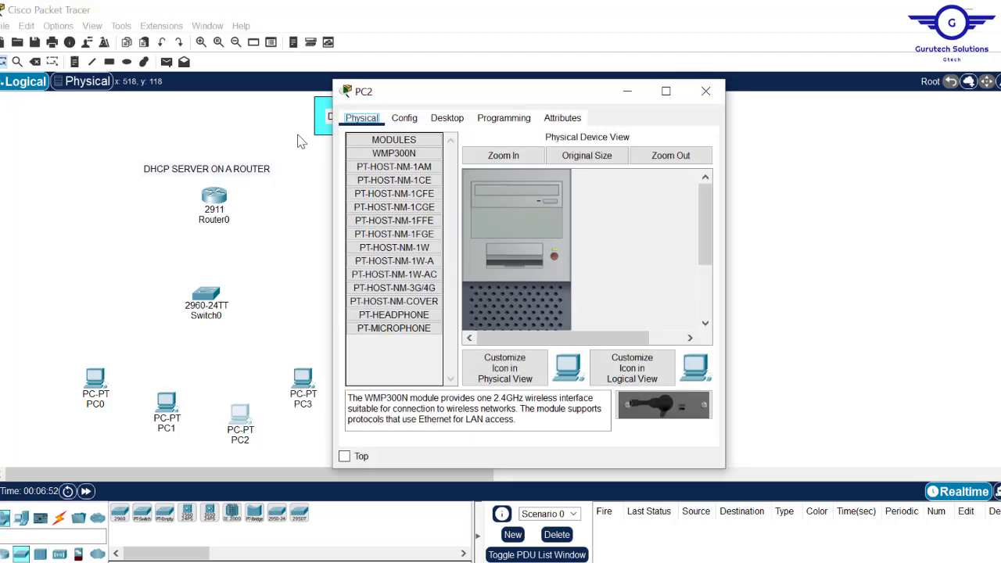
{"action": "left_click", "coordinate": [446, 118]}
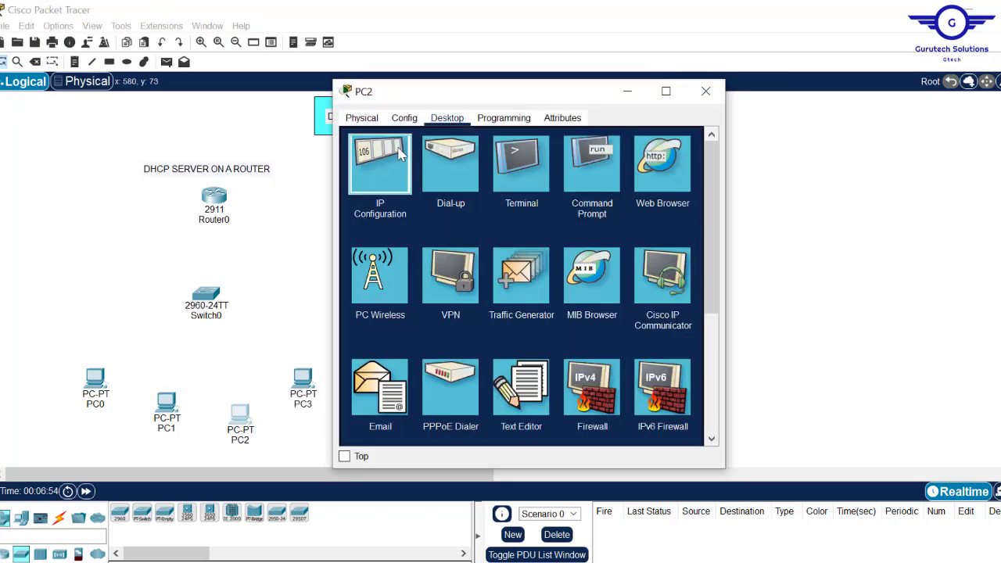
{"action": "left_click", "coordinate": [381, 167]}
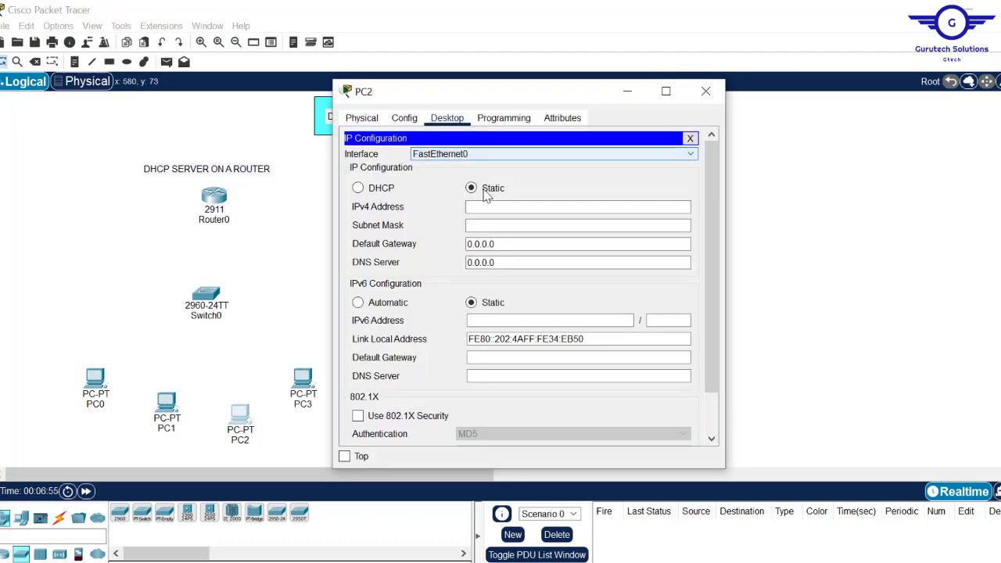
{"action": "left_click", "coordinate": [360, 189]}
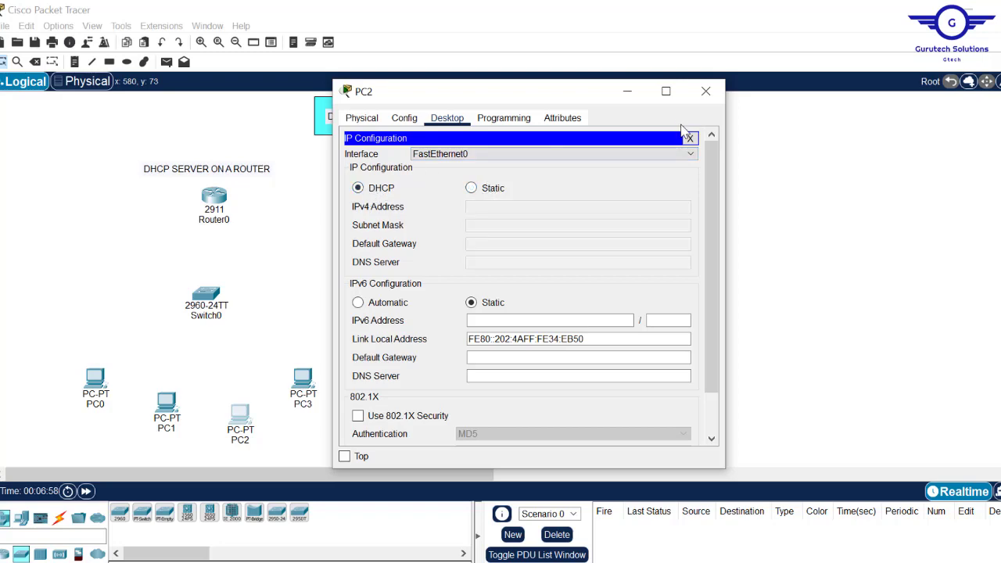
{"action": "left_click", "coordinate": [706, 92]}
Set the IPv4 configuration of PC3 to DHCP and close its device window
{"action": "left_click", "coordinate": [304, 381]}
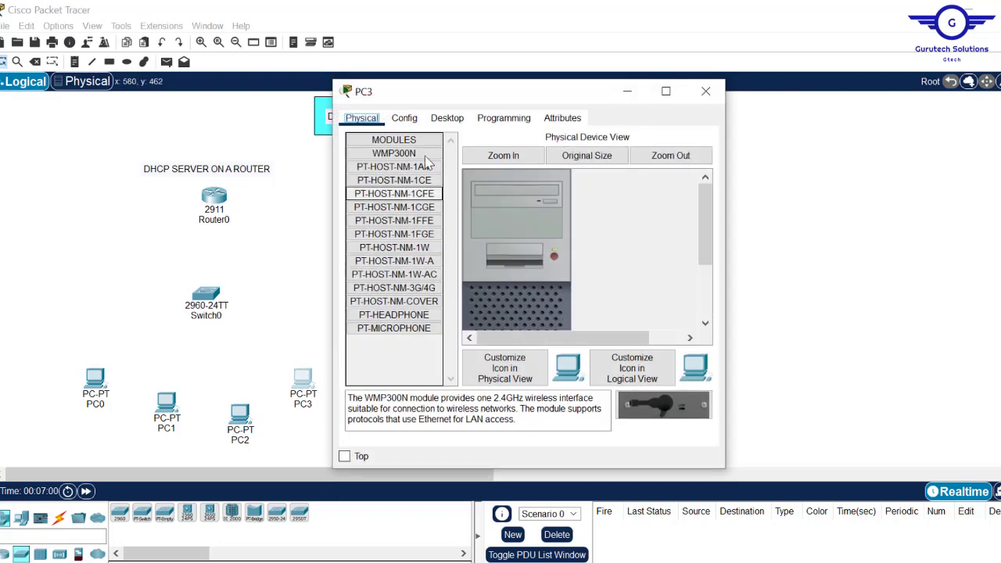
{"action": "left_click", "coordinate": [403, 118]}
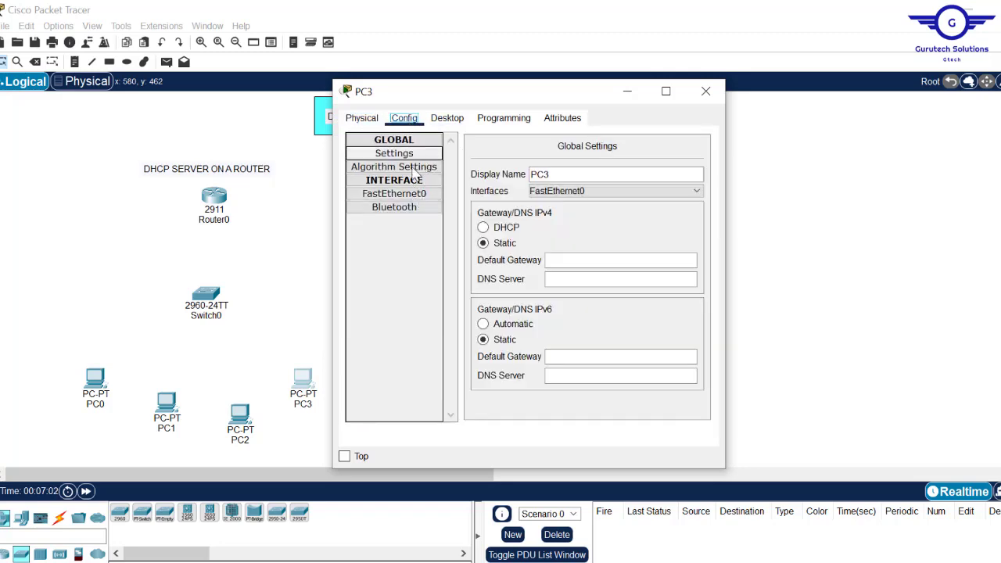
{"action": "left_click", "coordinate": [450, 122]}
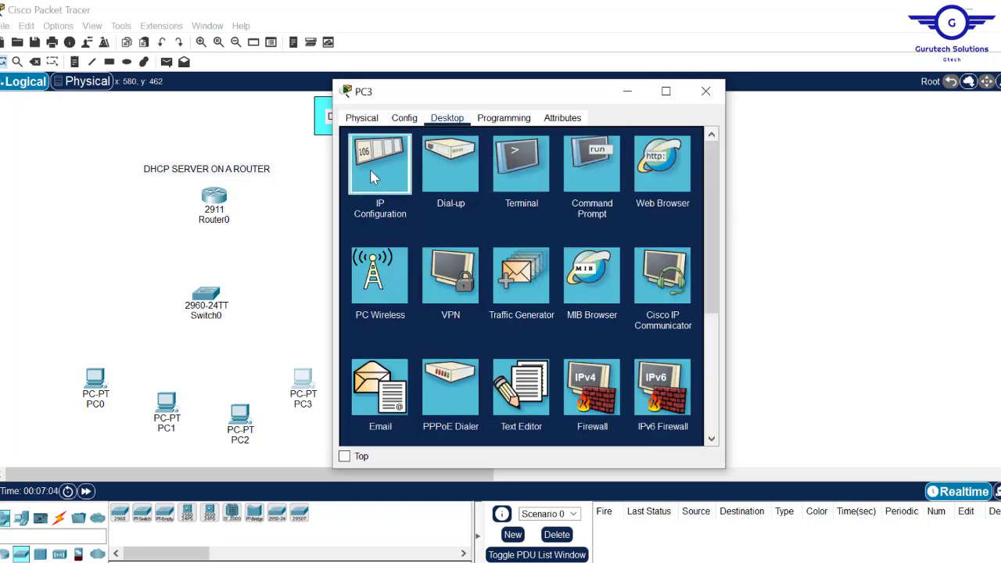
{"action": "left_click", "coordinate": [379, 172]}
{"action": "left_click", "coordinate": [378, 189]}
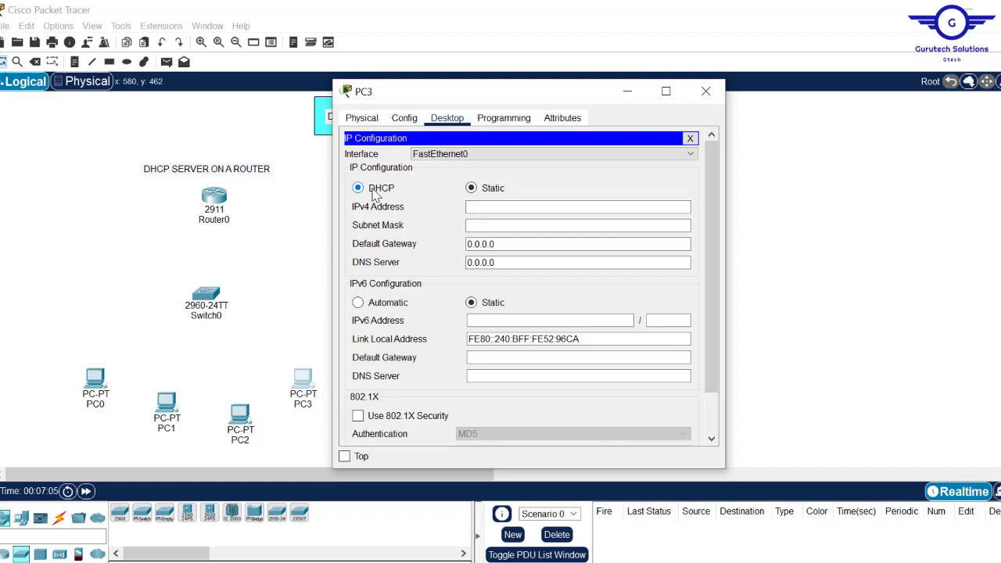
{"action": "left_click", "coordinate": [708, 93]}
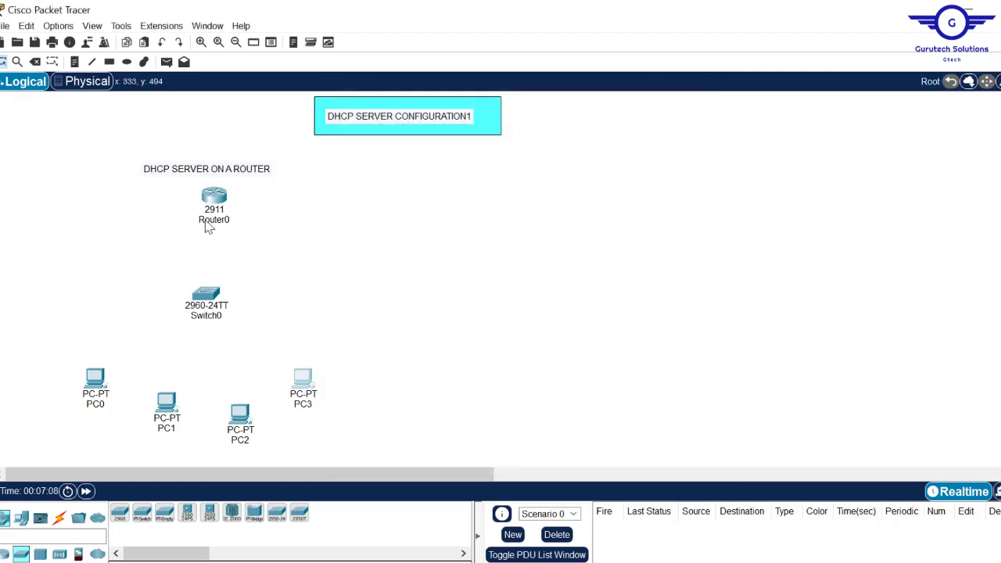
Cable Router0 to Switch0 and Switch0 to PC0 using automatically chosen connection types
{"action": "left_click", "coordinate": [59, 518]}
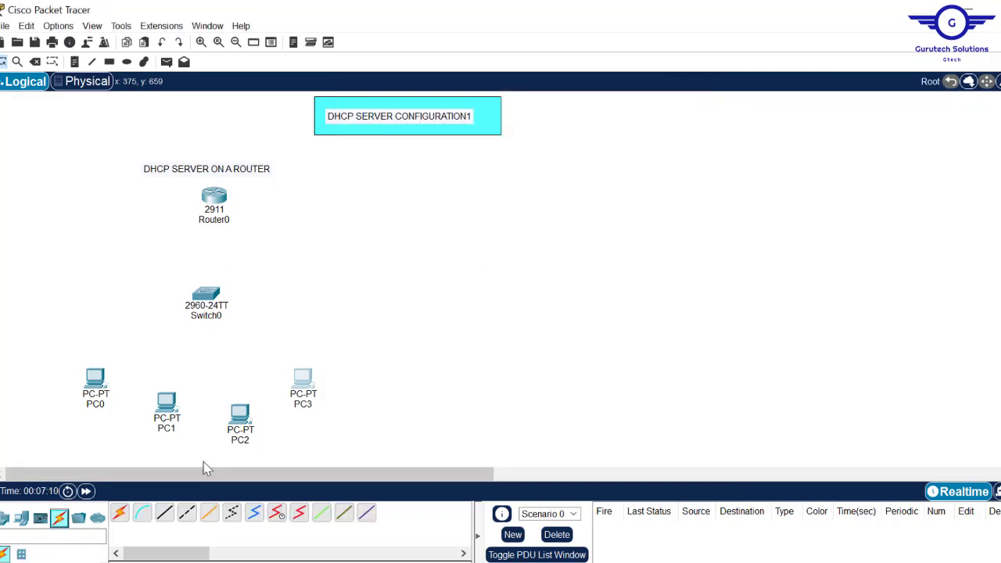
{"action": "left_click", "coordinate": [120, 513]}
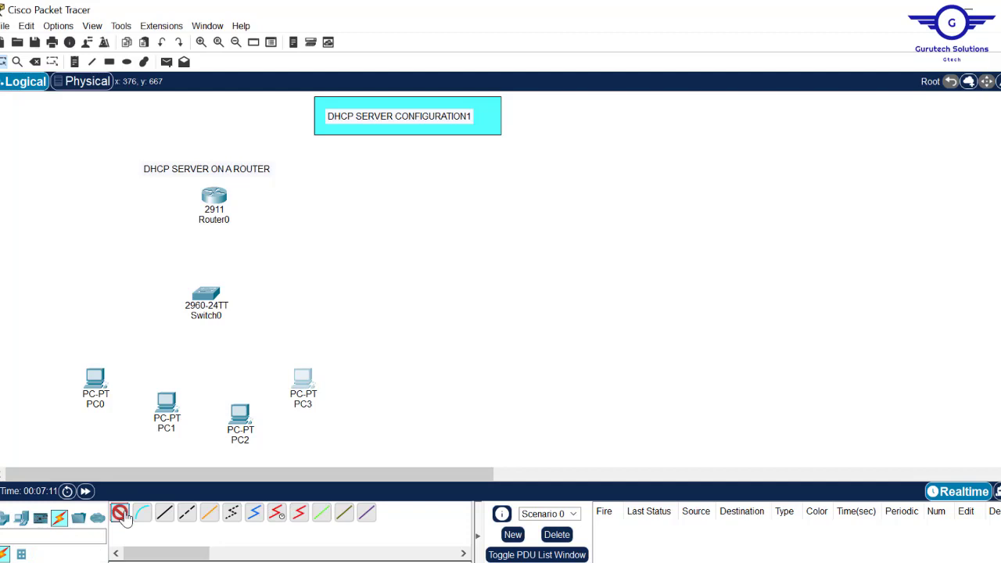
{"action": "left_click", "coordinate": [214, 197]}
{"action": "left_click", "coordinate": [208, 298]}
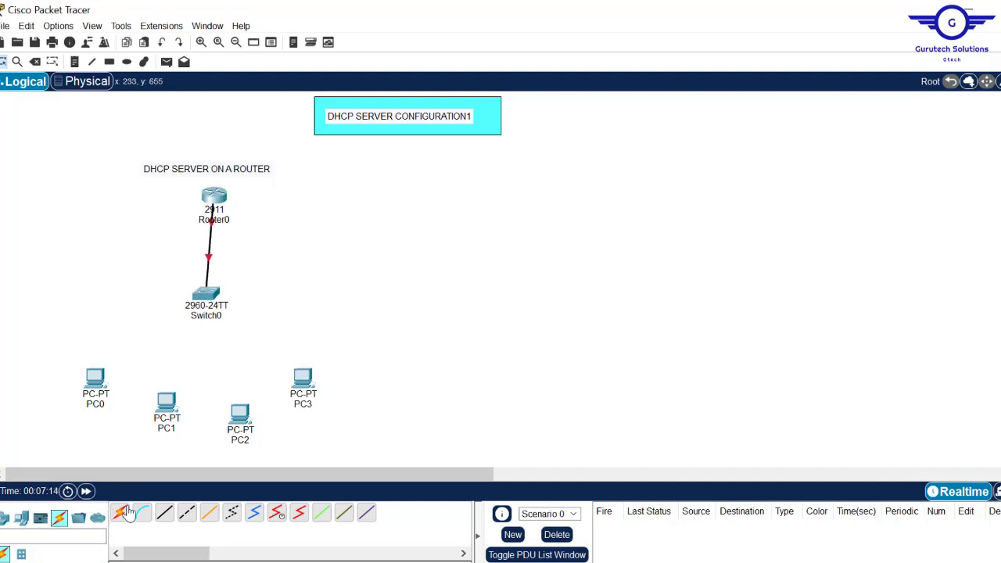
{"action": "left_click", "coordinate": [213, 294]}
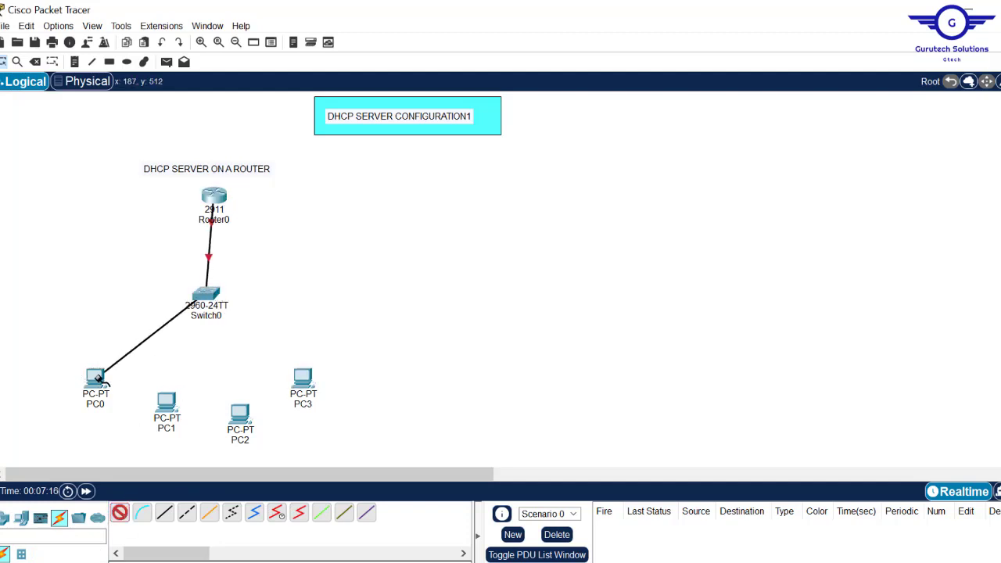
{"action": "left_click", "coordinate": [96, 378]}
Cable Switch0 to PC1 and PC2 using automatically chosen connection types
{"action": "left_click", "coordinate": [119, 513]}
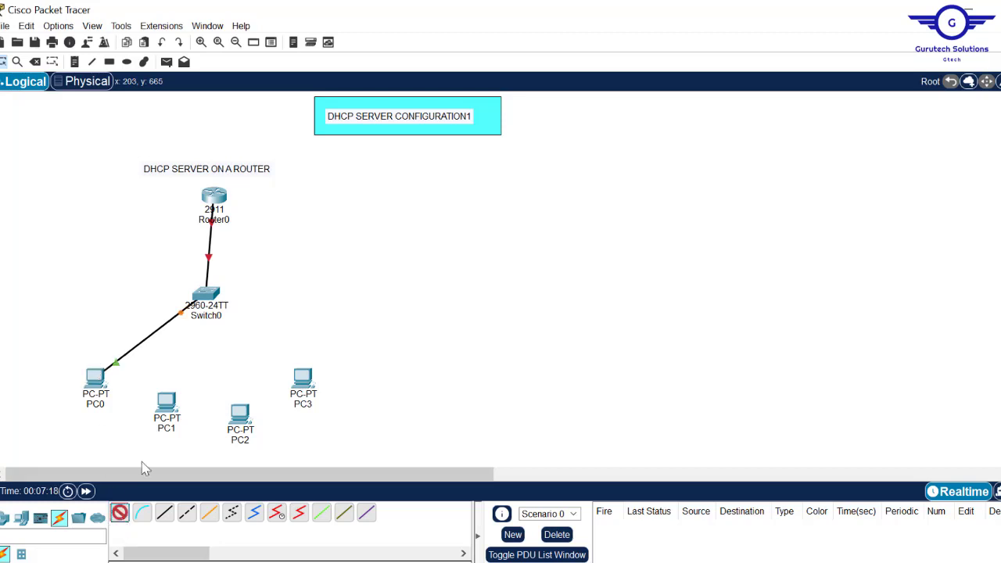
{"action": "left_click", "coordinate": [206, 294]}
{"action": "left_click", "coordinate": [168, 394]}
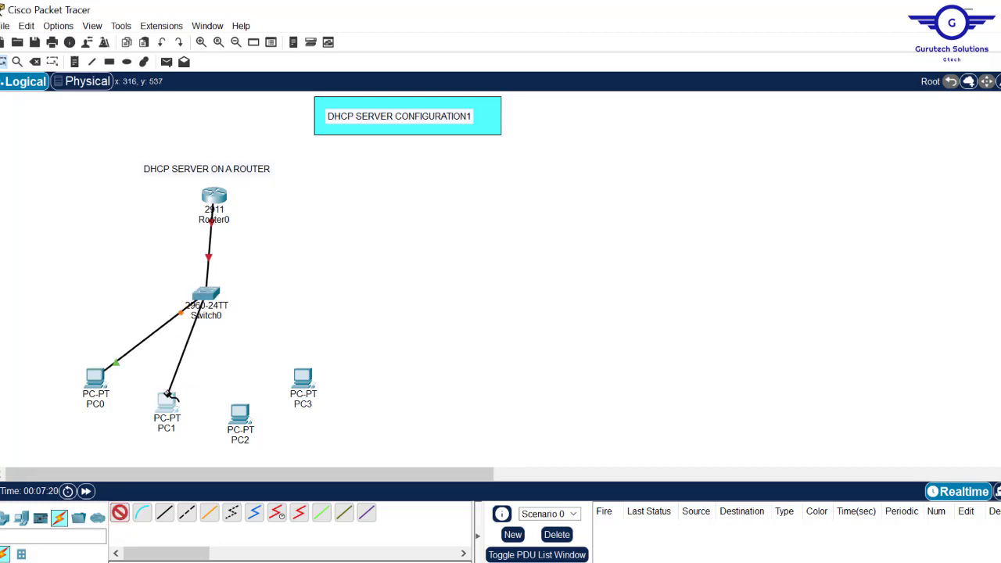
{"action": "left_click", "coordinate": [120, 513]}
{"action": "left_click", "coordinate": [221, 300]}
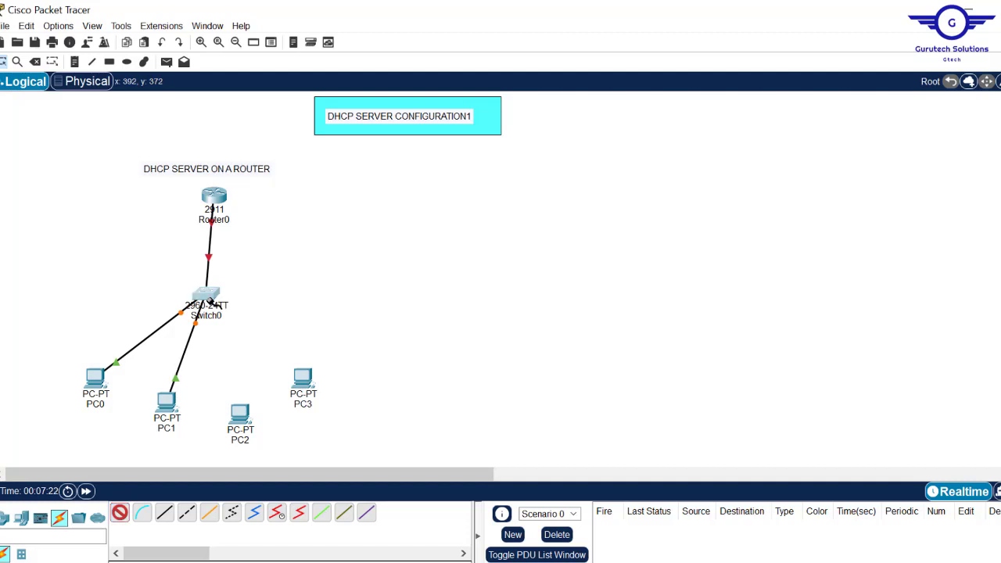
{"action": "left_click", "coordinate": [240, 413]}
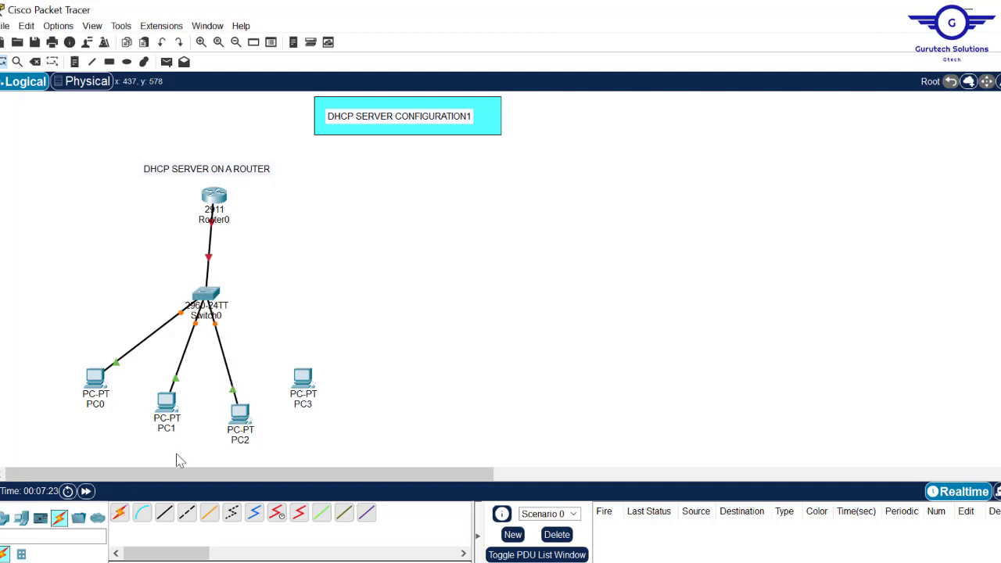
Cable Switch0 to PC3 using an automatically chosen connection type
{"action": "left_click", "coordinate": [120, 513]}
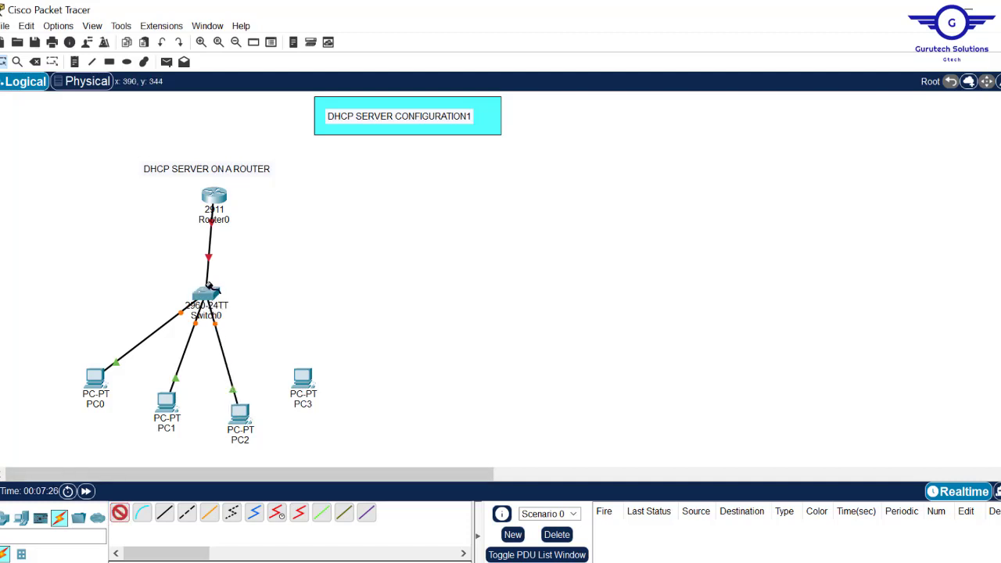
{"action": "left_click", "coordinate": [208, 298]}
{"action": "left_click", "coordinate": [304, 379]}
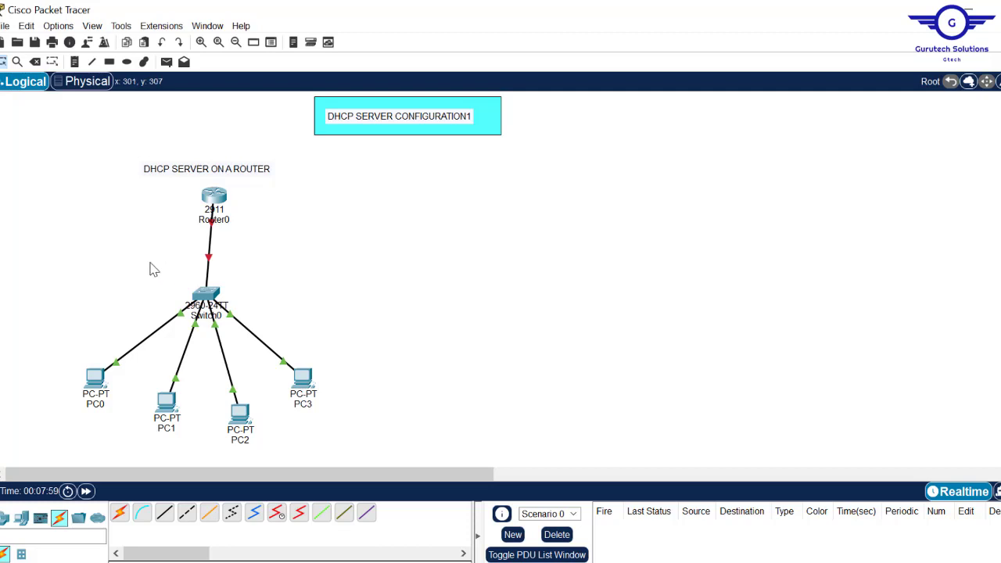
{"action": "left_click_drag", "start_coordinate": [148, 261], "coordinate": [290, 336]}
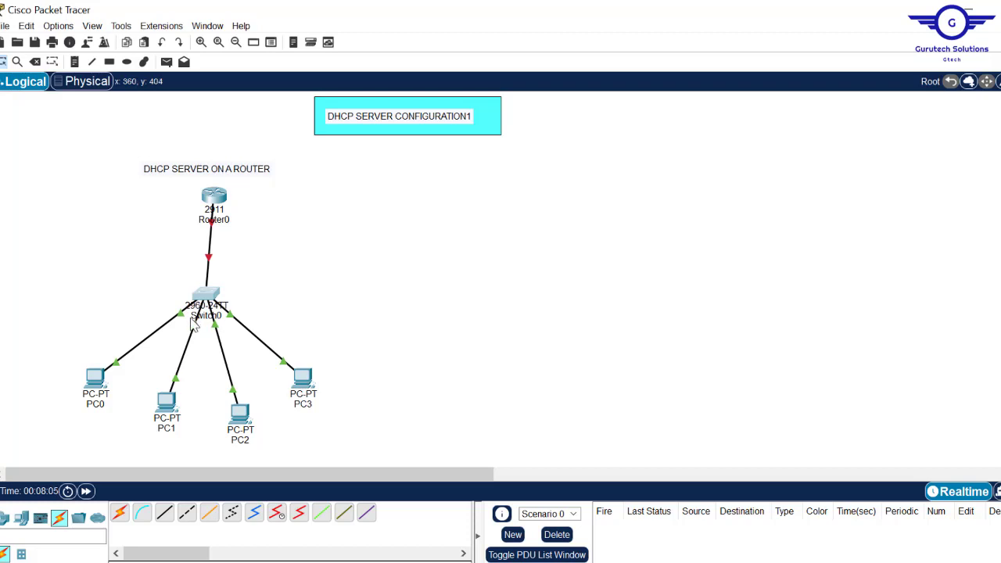
{"action": "left_click", "coordinate": [154, 287]}
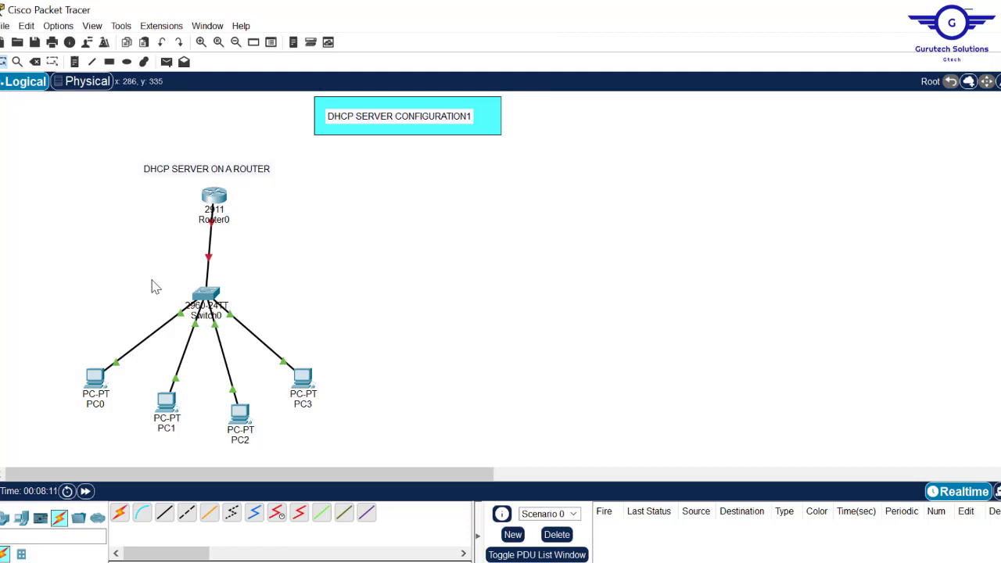
Request an IPv4 address through DHCP in PC0's desktop IP configuration, and close its device window
{"action": "left_click", "coordinate": [94, 377]}
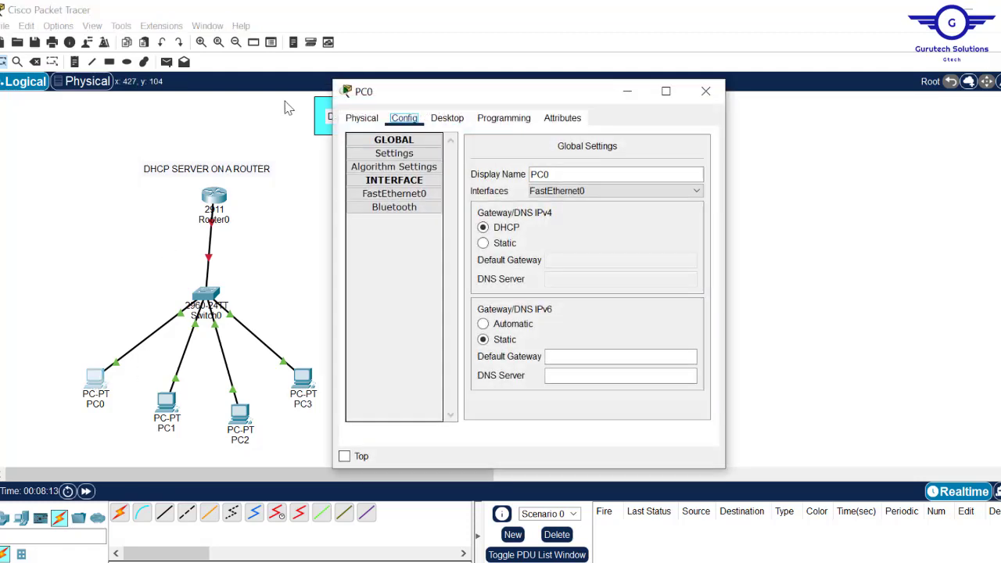
{"action": "left_click", "coordinate": [446, 119]}
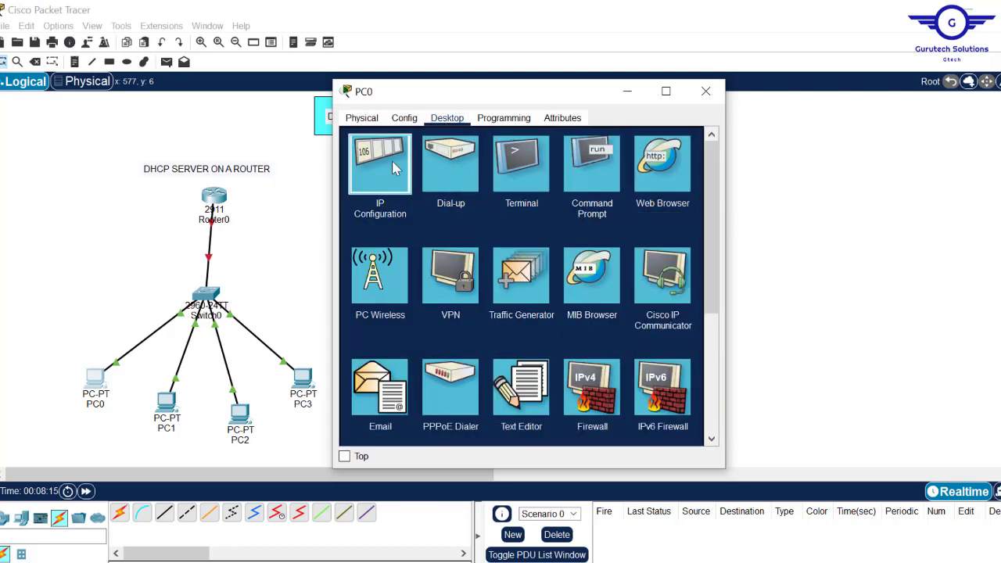
{"action": "left_click", "coordinate": [395, 169]}
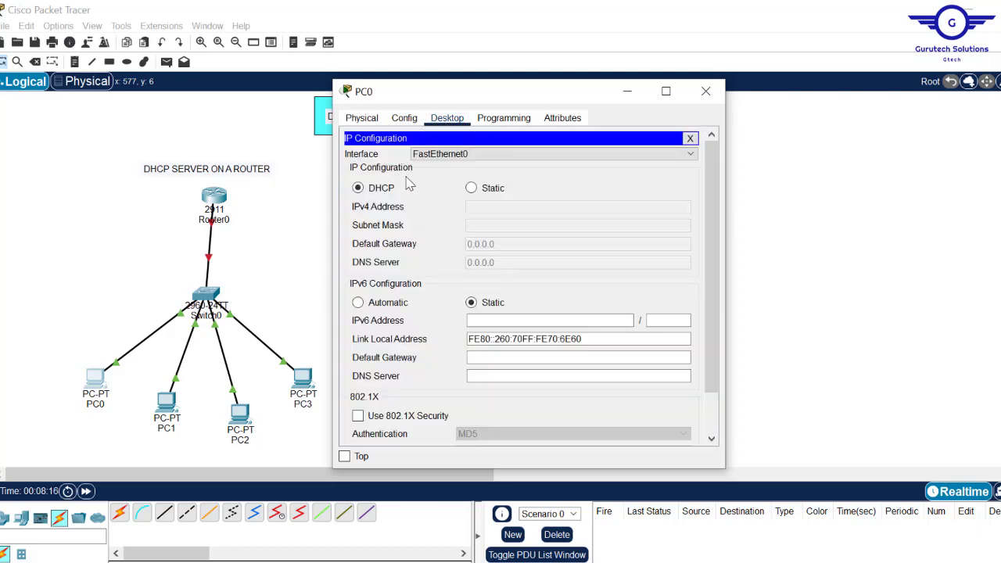
{"action": "left_click", "coordinate": [358, 188]}
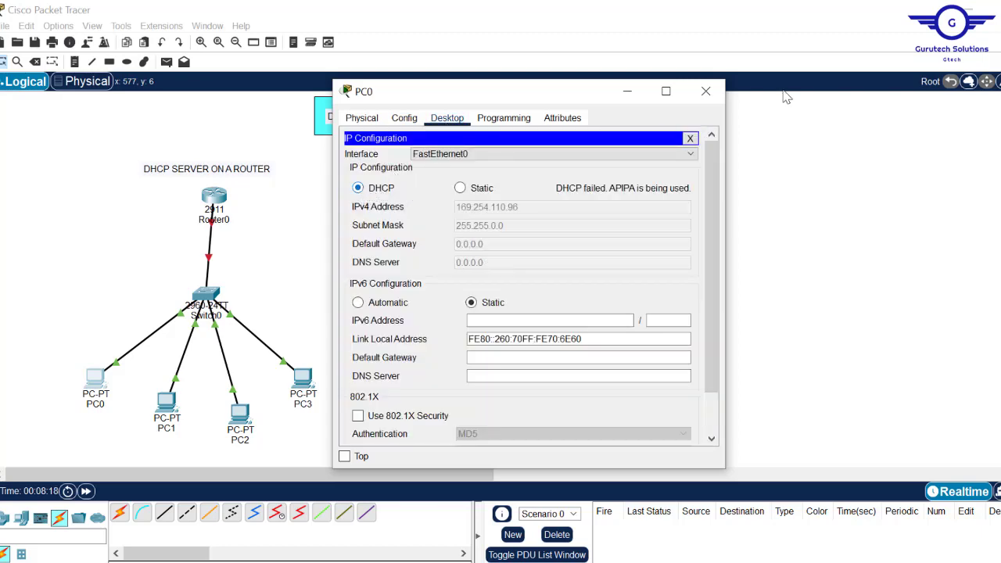
{"action": "left_click", "coordinate": [707, 92]}
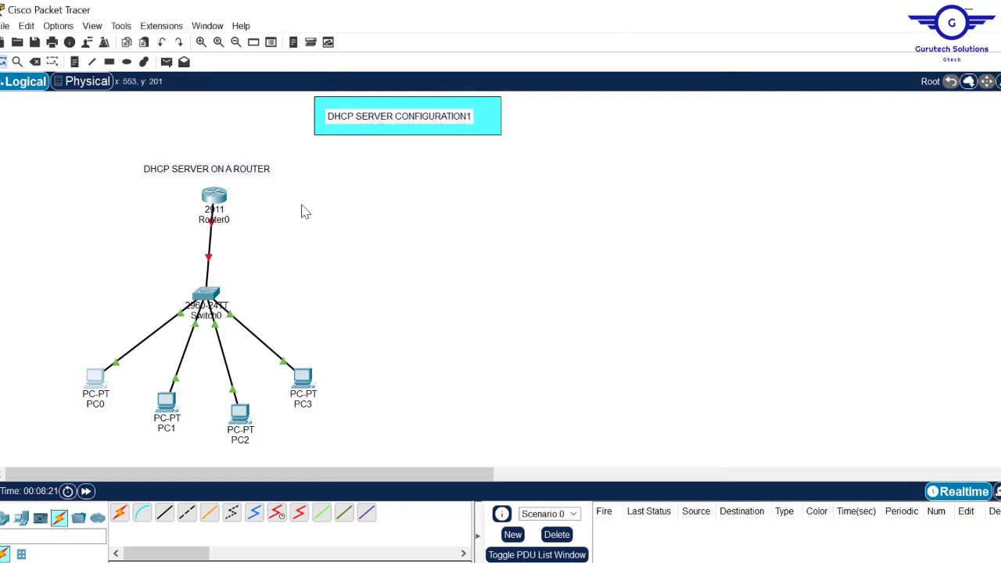
Draw a yellow-filled rectangle with a black outline around the DHCP SERVER ON A ROUTER label and close the palette
{"action": "left_click_drag", "start_coordinate": [167, 185], "coordinate": [266, 235]}
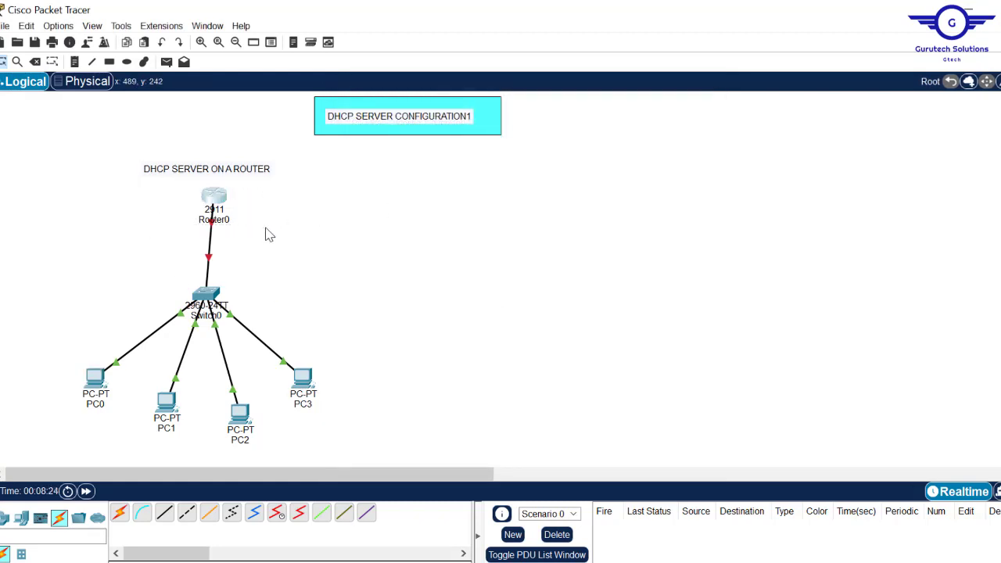
{"action": "left_click", "coordinate": [110, 63]}
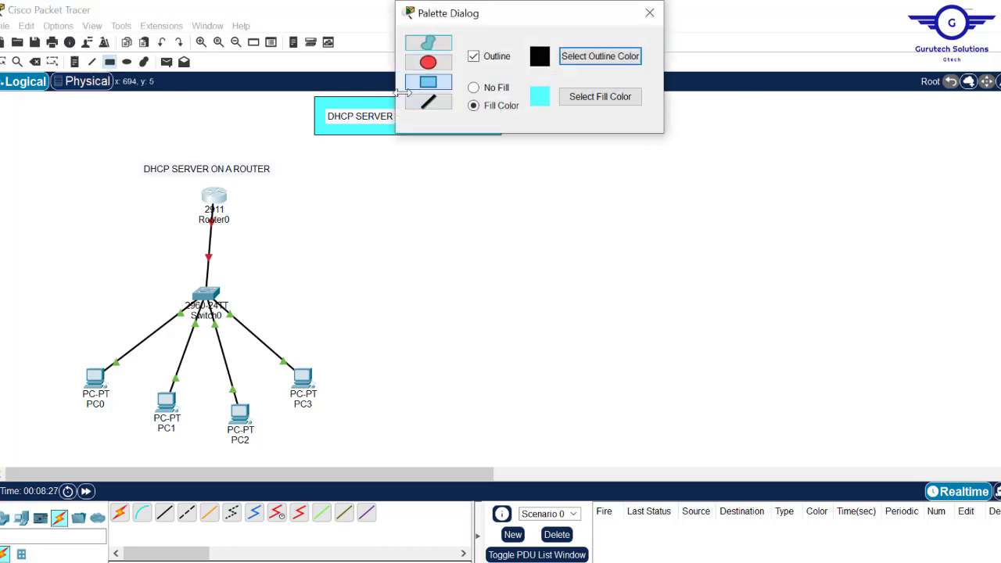
{"action": "left_click", "coordinate": [583, 104]}
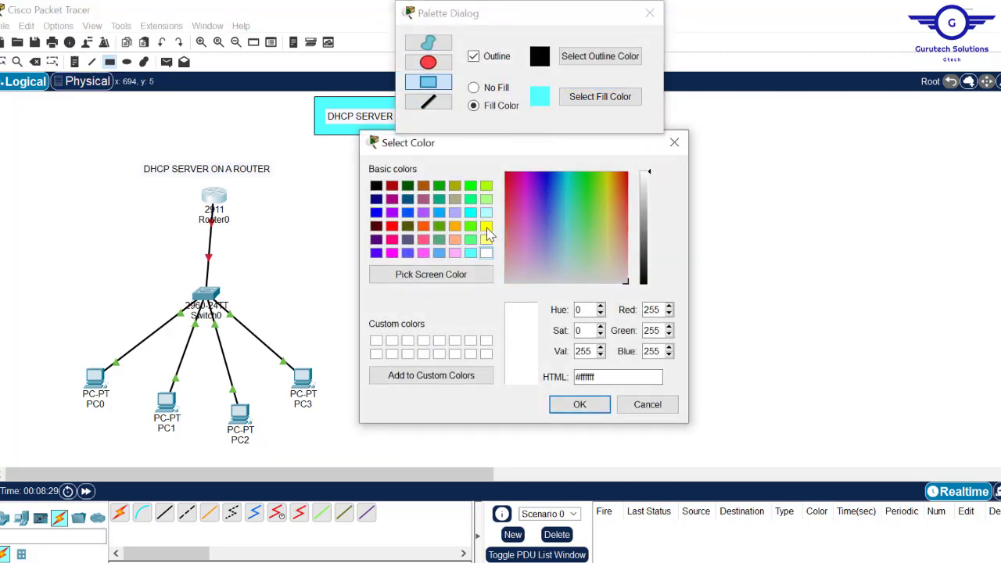
{"action": "left_click", "coordinate": [486, 226]}
{"action": "left_click", "coordinate": [580, 403]}
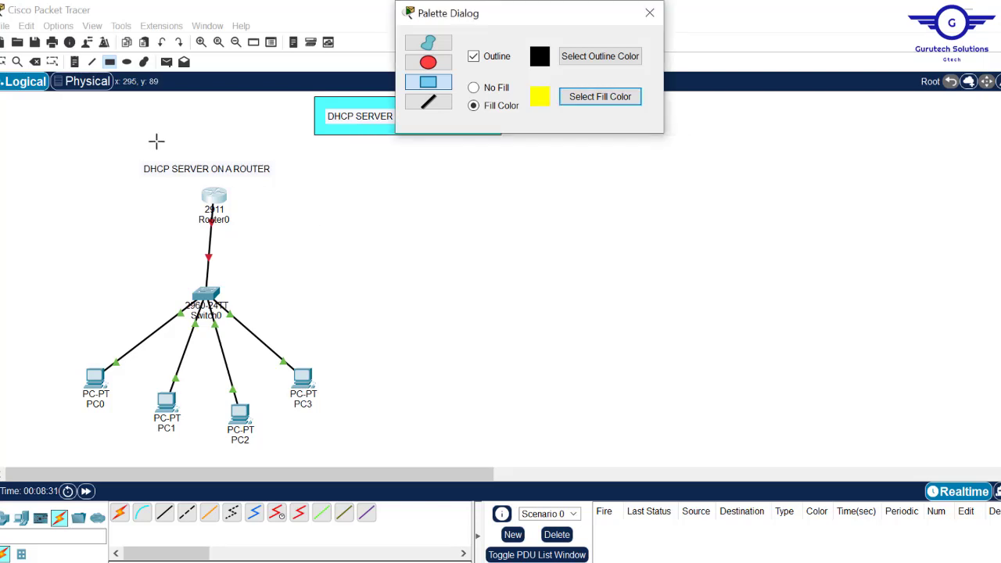
{"action": "left_click_drag", "start_coordinate": [130, 150], "coordinate": [219, 169]}
{"action": "left_click_drag", "start_coordinate": [281, 169], "coordinate": [293, 183]}
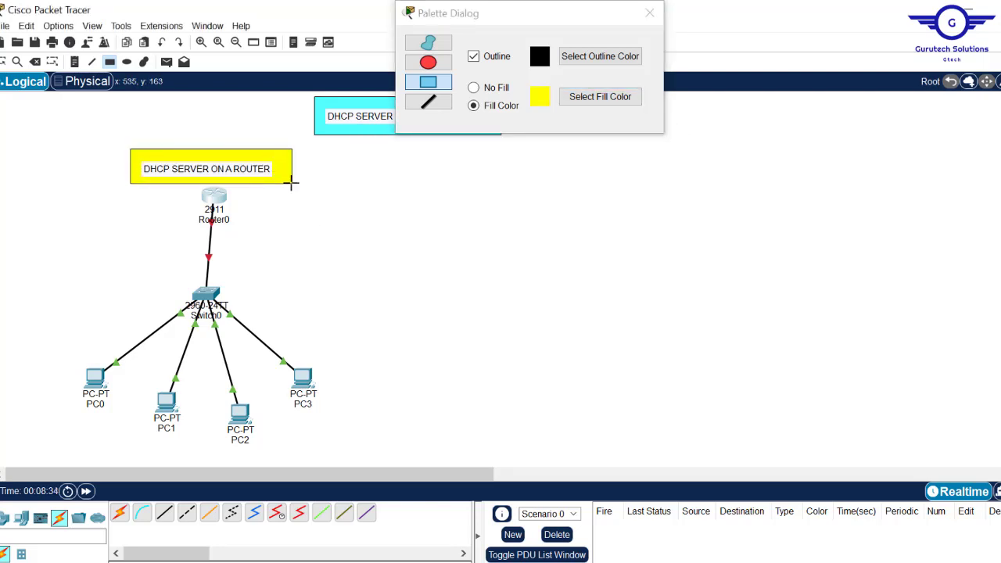
{"action": "left_click", "coordinate": [652, 16]}
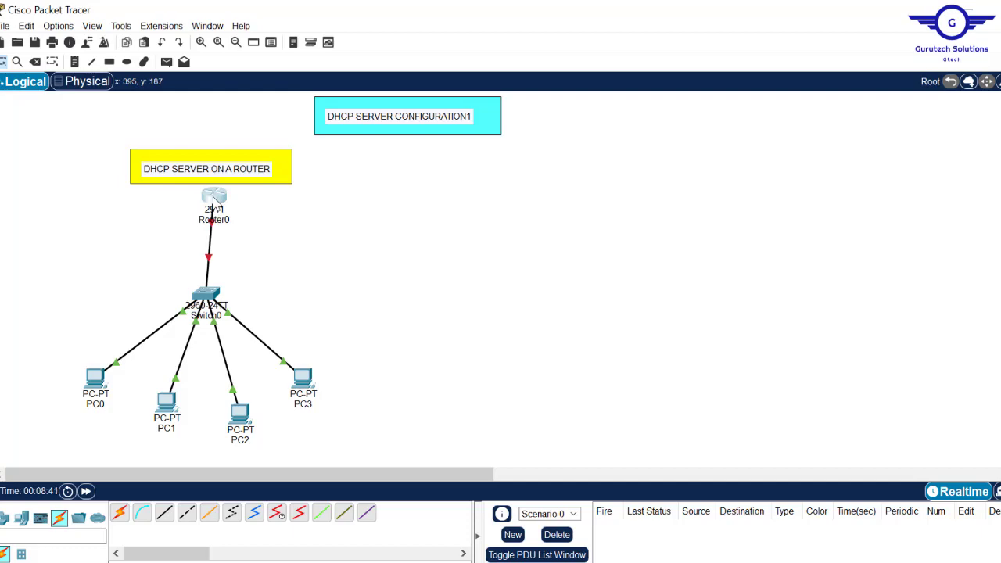
Open Router0's command line and answer N to the initial configuration dialog to reach the user prompt
{"action": "left_click", "coordinate": [213, 201]}
{"action": "left_click", "coordinate": [438, 117]}
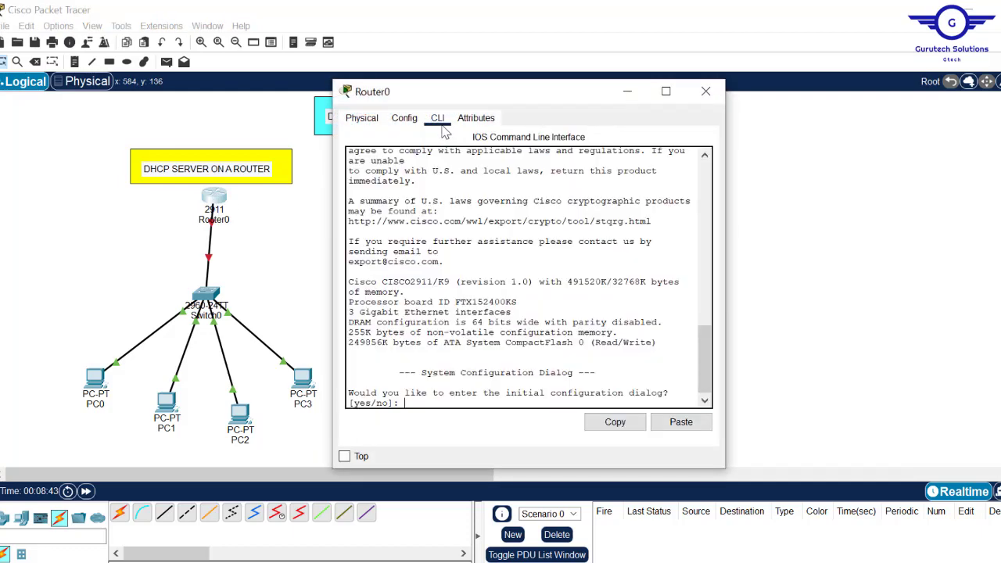
{"action": "key", "text": "Return"}
{"action": "key", "text": "Return"}
{"action": "key", "text": "Return"}
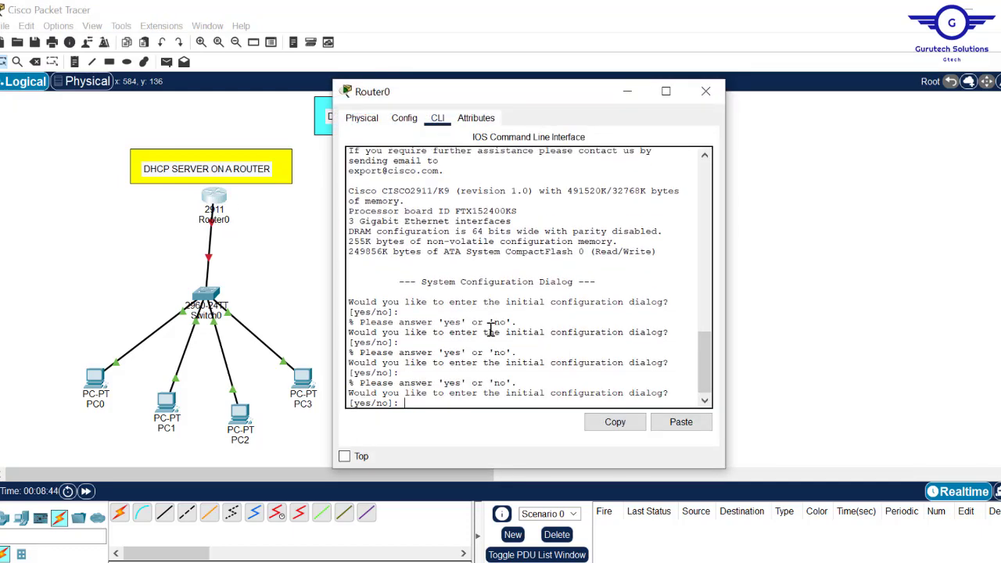
{"action": "type", "text": "N"}
{"action": "key", "text": "Return"}
{"action": "key", "text": "Return"}
{"action": "key", "text": "Return"}
{"action": "key", "text": "Return"}
{"action": "key", "text": "Return"}
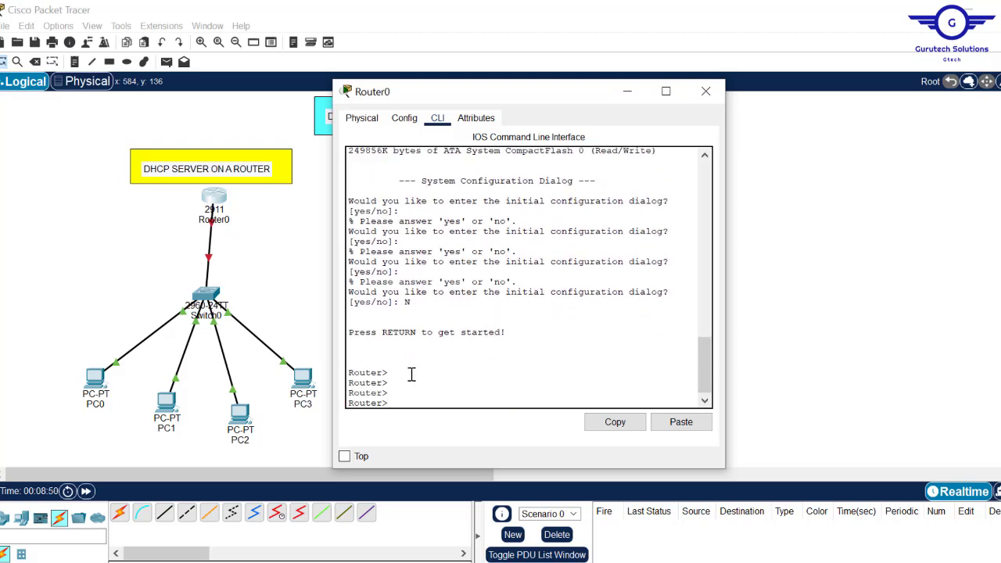
Enter global configuration mode on Router0 with the commands en and conf t, and move its window higher on the screen
{"action": "type", "text": "en"}
{"action": "key", "text": "Return"}
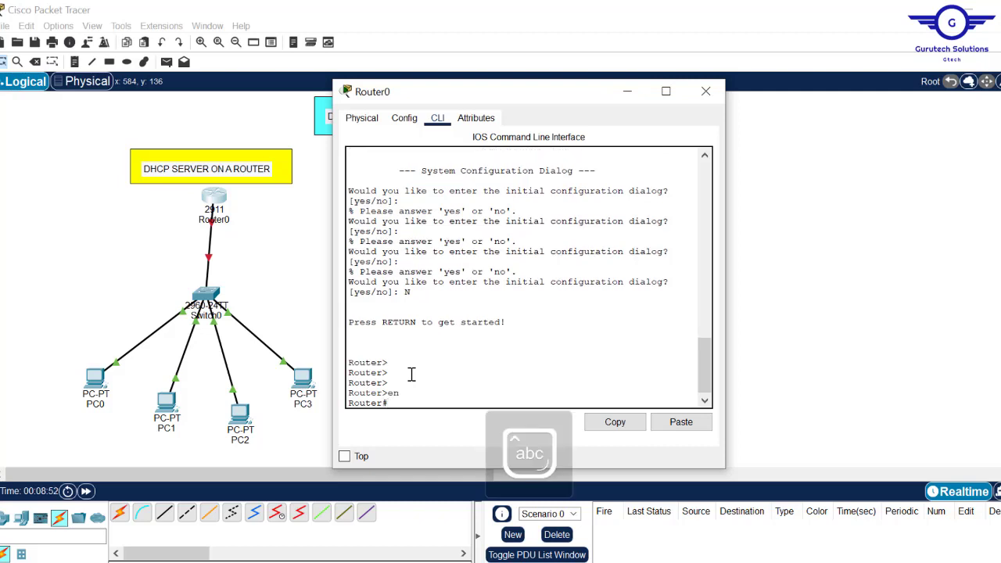
{"action": "type", "text": "conf t"}
{"action": "key", "text": "Return"}
{"action": "key", "text": "Return"}
{"action": "key", "text": "Return"}
{"action": "key", "text": "Return"}
{"action": "key", "text": "Return"}
{"action": "key", "text": "Return"}
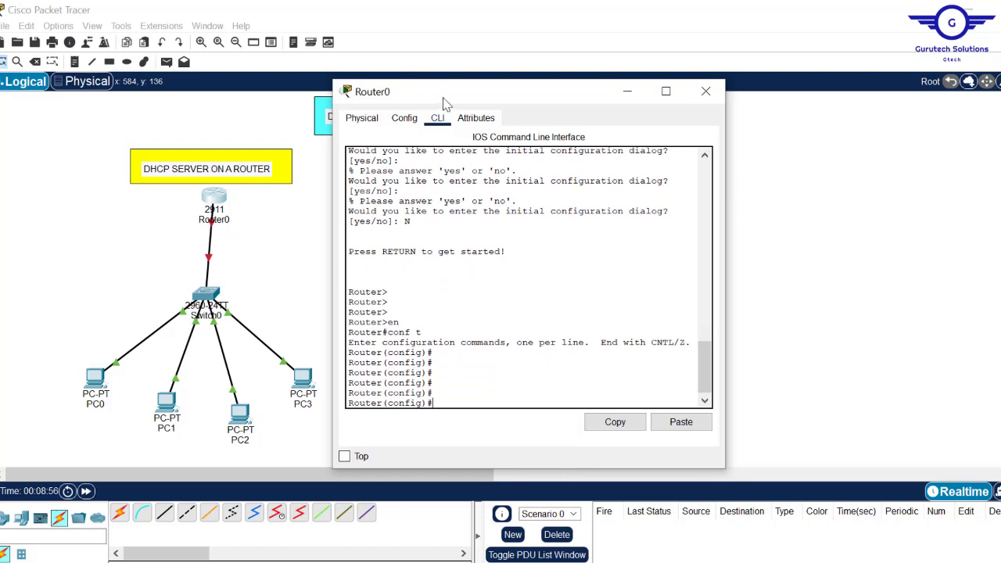
{"action": "left_click_drag", "start_coordinate": [442, 102], "coordinate": [448, 58]}
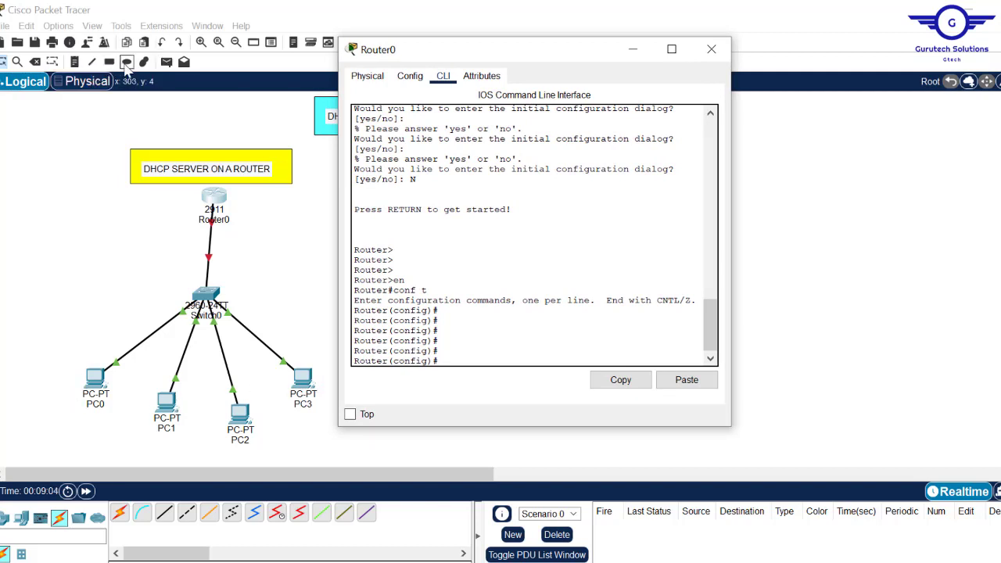
Draw a light-pink filled ellipse with a black outline behind the four PCs and shift it slightly upward to enclose them
{"action": "left_click", "coordinate": [126, 61]}
{"action": "left_click", "coordinate": [599, 100]}
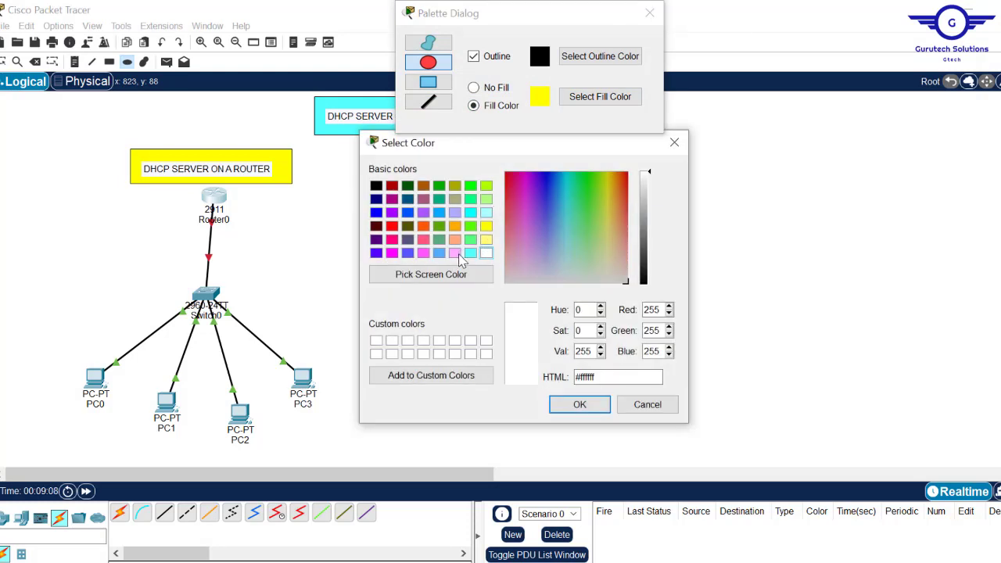
{"action": "left_click", "coordinate": [455, 253]}
{"action": "left_click", "coordinate": [579, 404]}
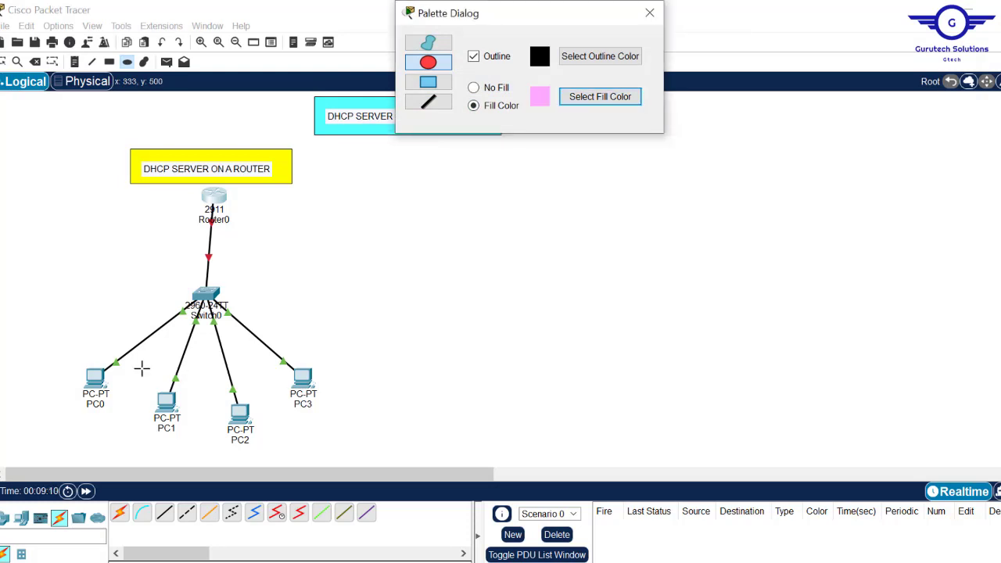
{"action": "left_click_drag", "start_coordinate": [42, 359], "coordinate": [394, 462]}
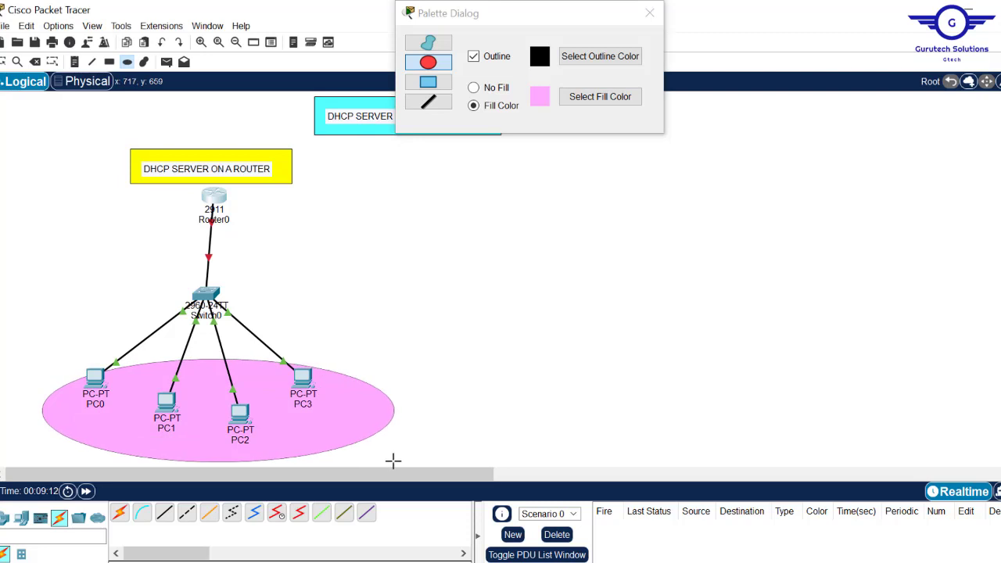
{"action": "left_click", "coordinate": [649, 15]}
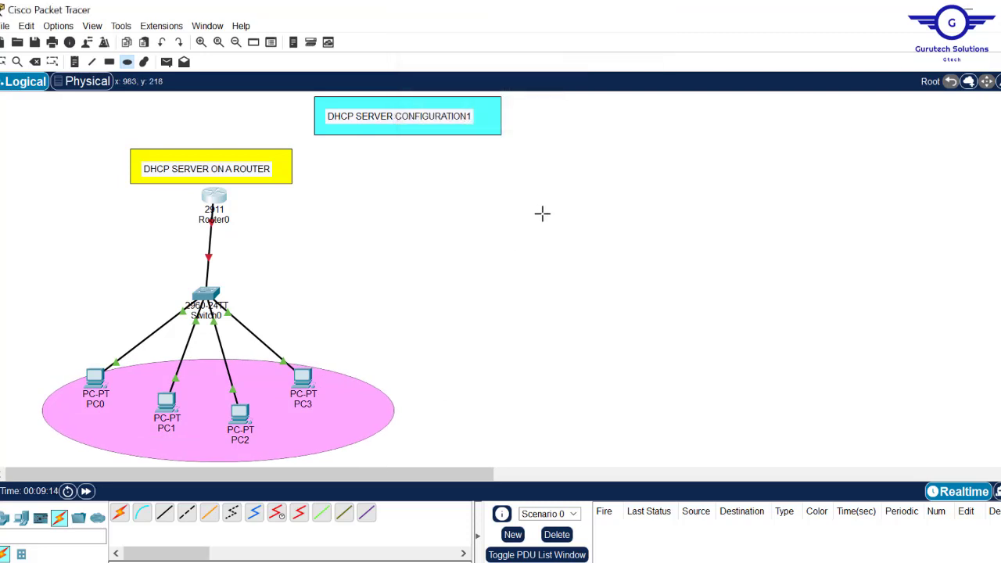
{"action": "left_click_drag", "start_coordinate": [311, 429], "coordinate": [316, 416]}
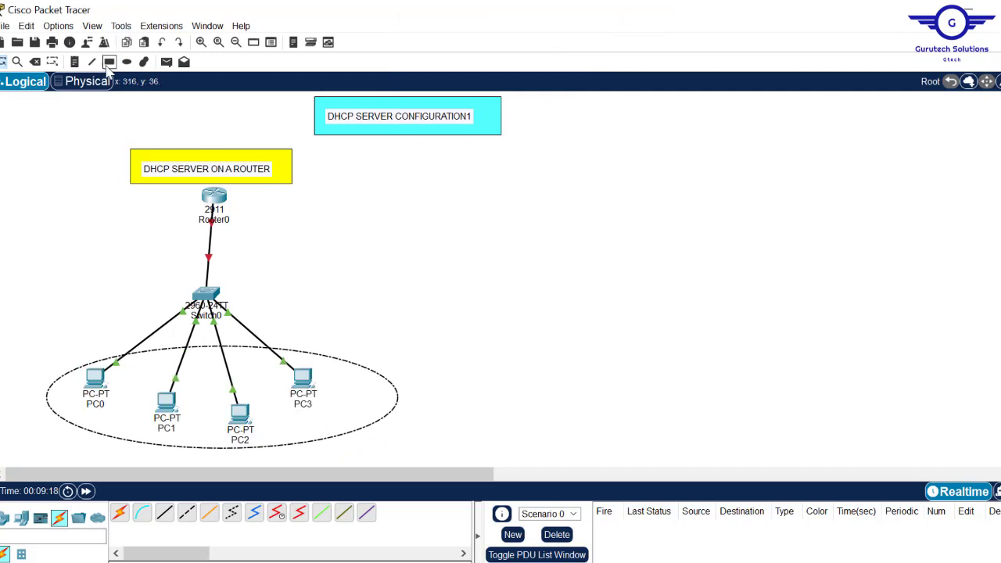
Add a two-line note inside the pink ellipse reading IT DEPT and NET: 192.168.1.0/24
{"action": "left_click", "coordinate": [75, 61]}
{"action": "left_click", "coordinate": [459, 257]}
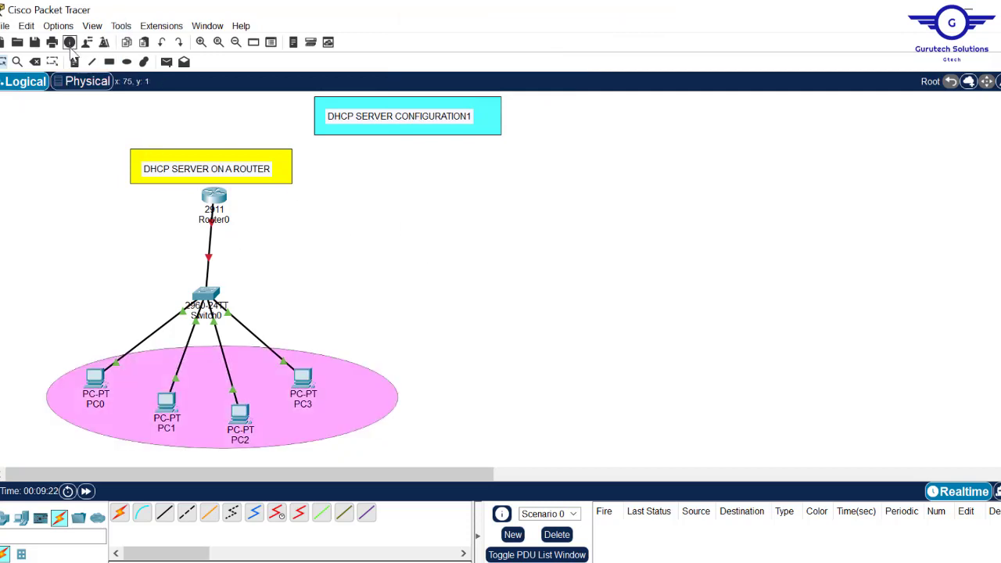
{"action": "left_click", "coordinate": [75, 61]}
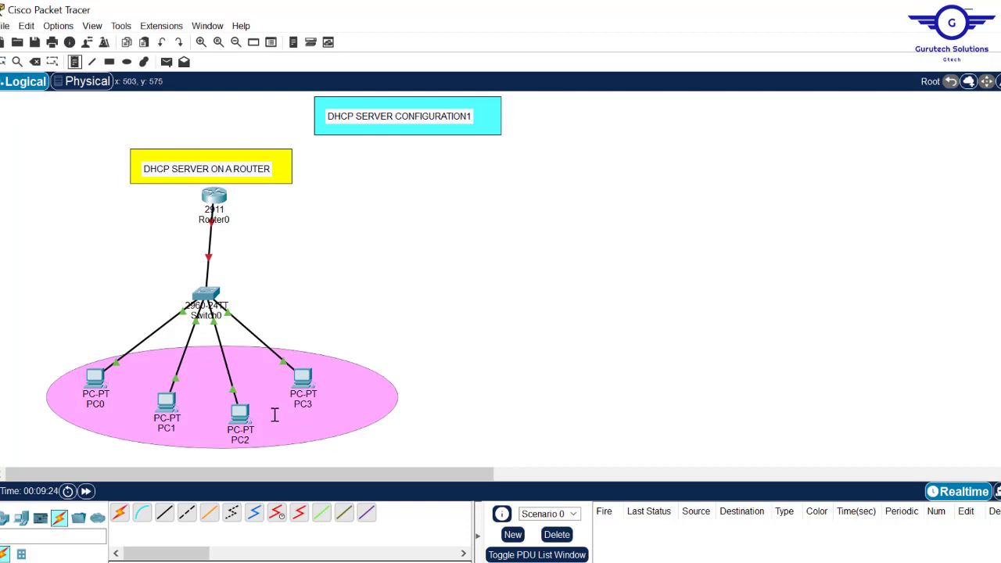
{"action": "left_click", "coordinate": [275, 415]}
{"action": "key", "text": "Caps_Lock"}
{"action": "type", "text": "IT DEPT"}
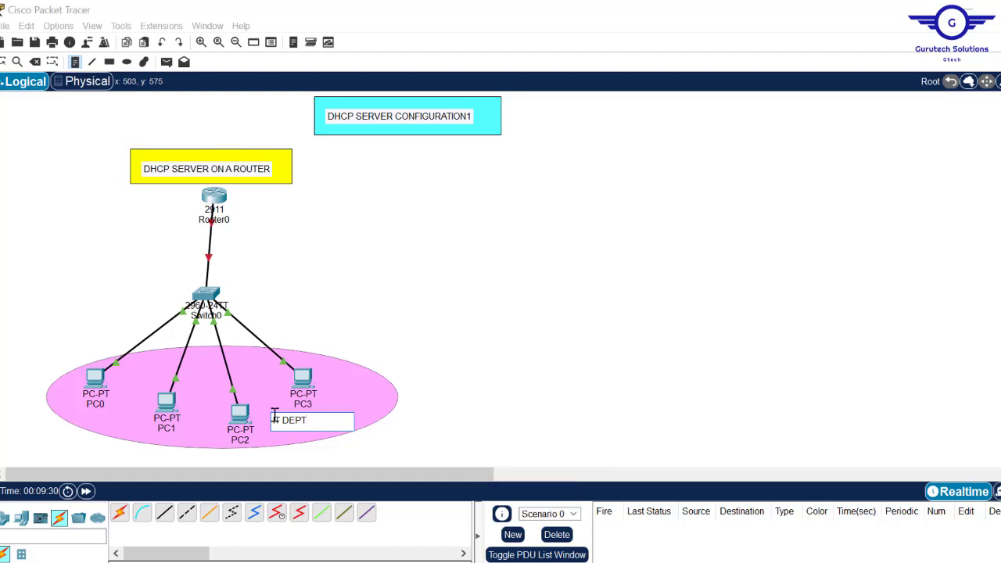
{"action": "key", "text": "Return"}
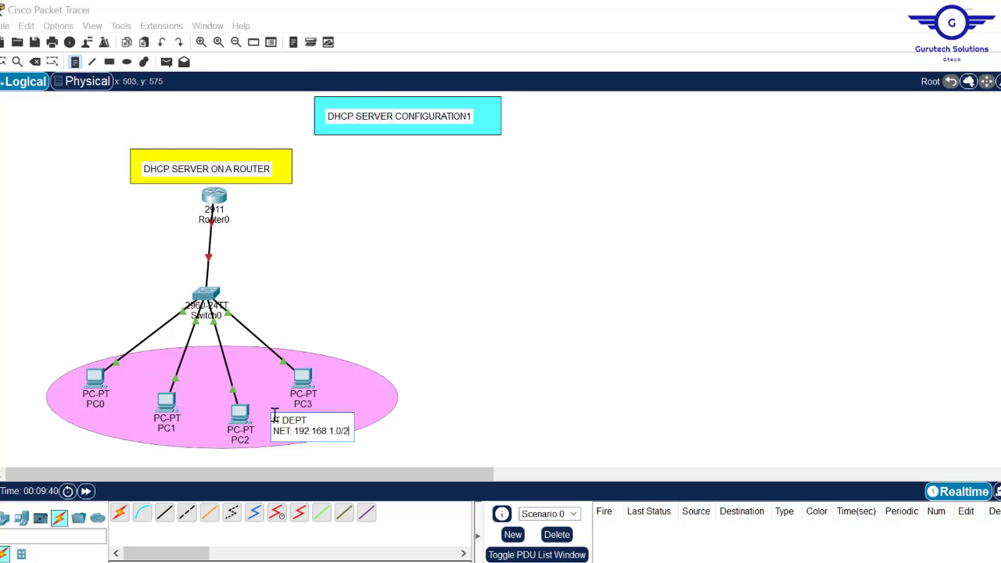
{"action": "type", "text": "4"}
{"action": "key", "text": "Escape"}
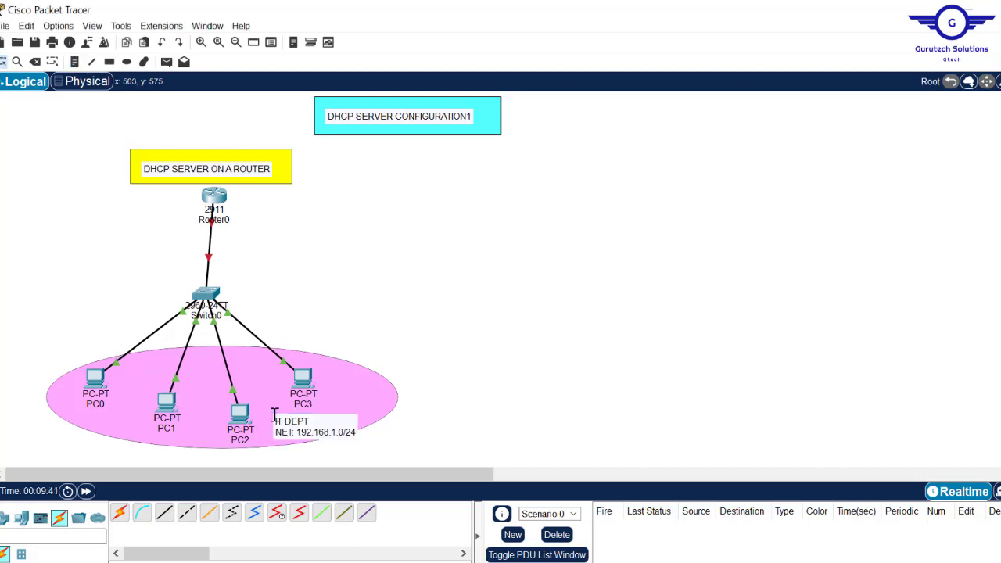
Move PC3 and PC2 closer to the other PCs and place the IT DEPT note beside PC3 inside the ellipse
{"action": "left_click_drag", "start_coordinate": [312, 422], "coordinate": [274, 386]}
{"action": "left_click_drag", "start_coordinate": [234, 416], "coordinate": [214, 416]}
{"action": "left_click_drag", "start_coordinate": [282, 397], "coordinate": [324, 390]}
{"action": "left_click", "coordinate": [321, 414]}
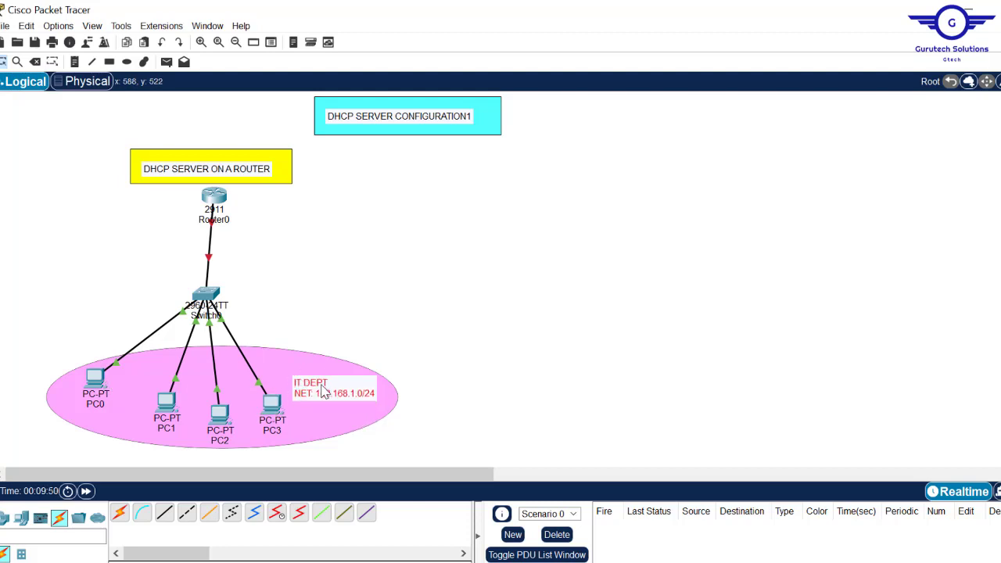
Reopen Router0's command line and enter interface configuration mode with int gig0/0
{"action": "left_click", "coordinate": [214, 197]}
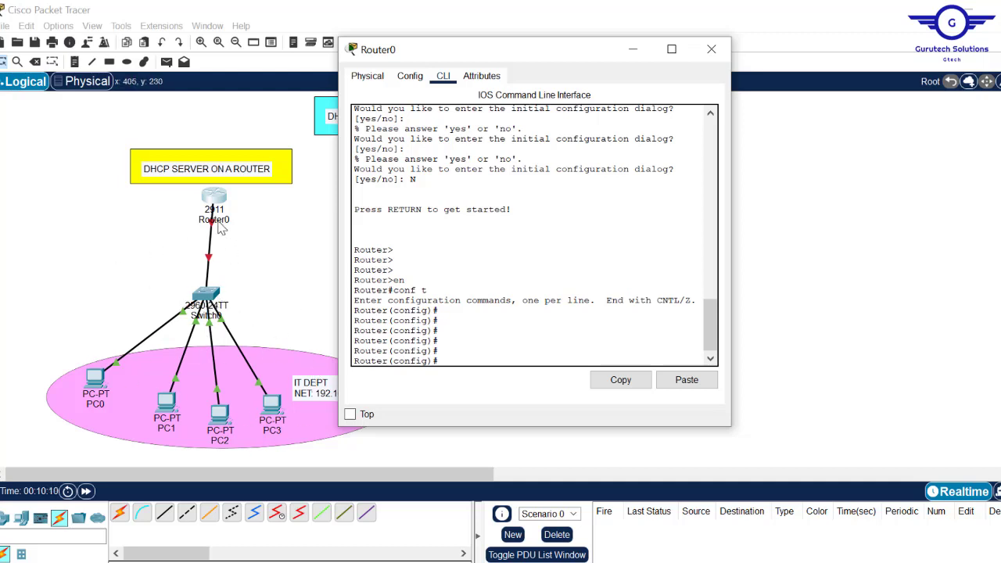
{"action": "left_click", "coordinate": [274, 234]}
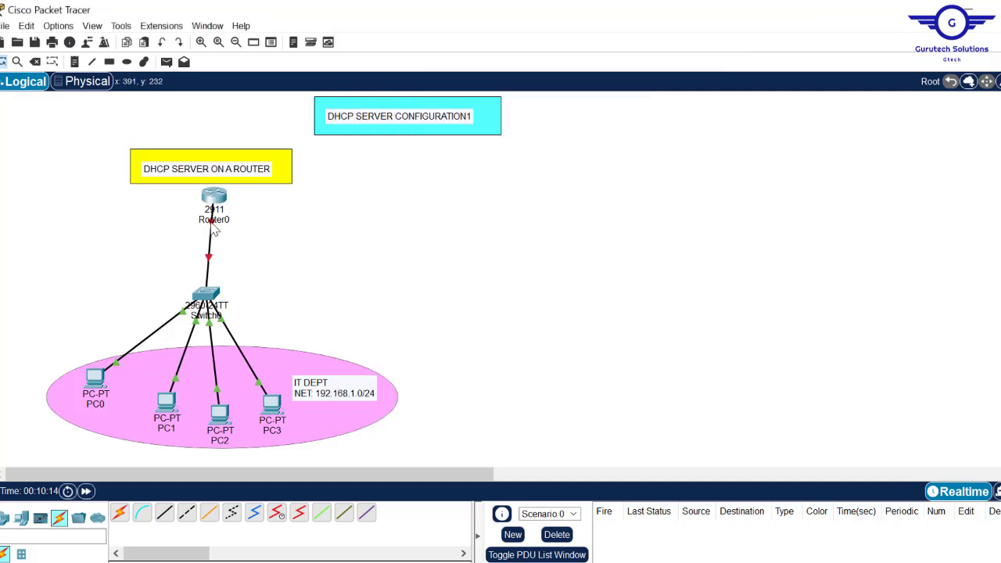
{"action": "left_click", "coordinate": [214, 197]}
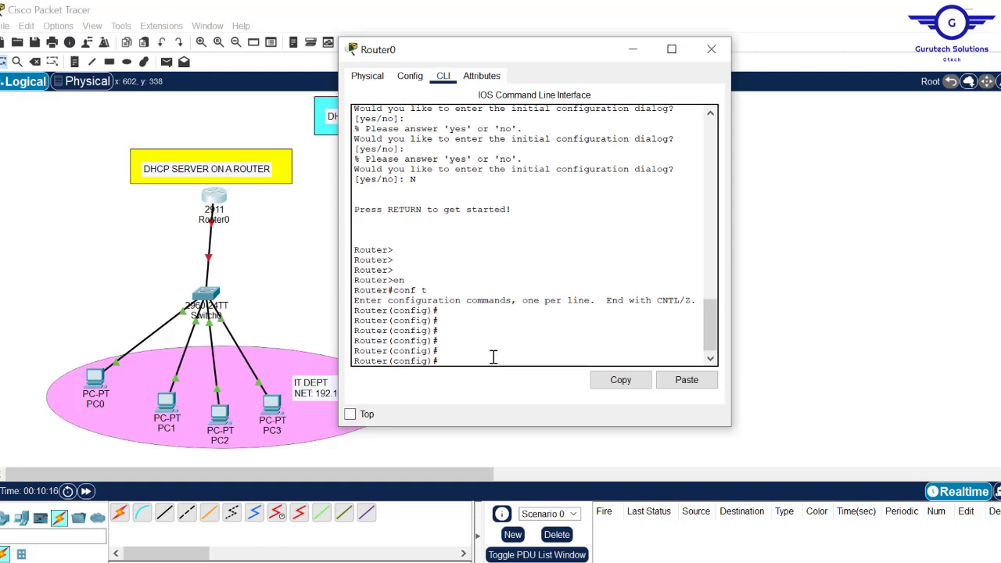
{"action": "type", "text": "int"}
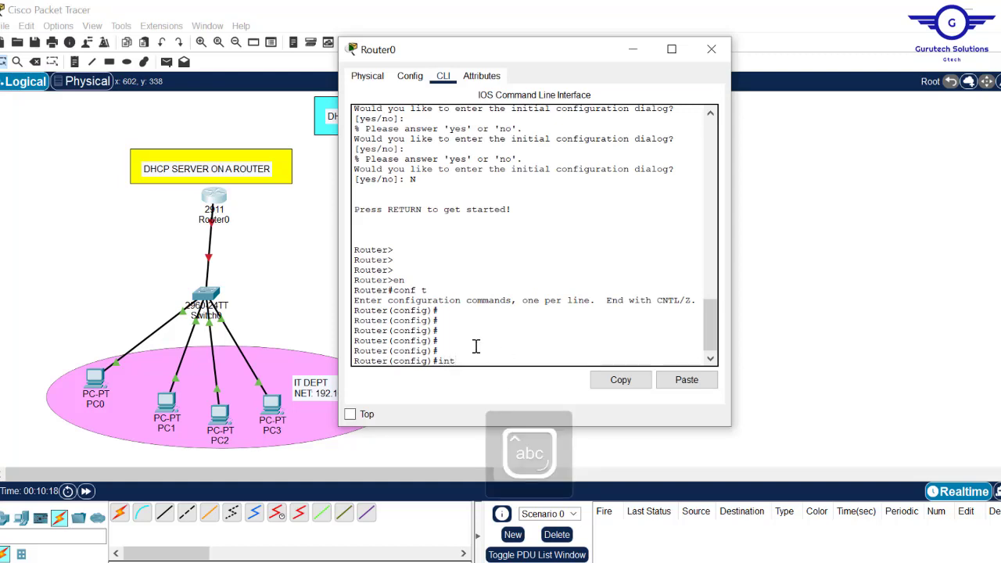
{"action": "type", "text": " gig "}
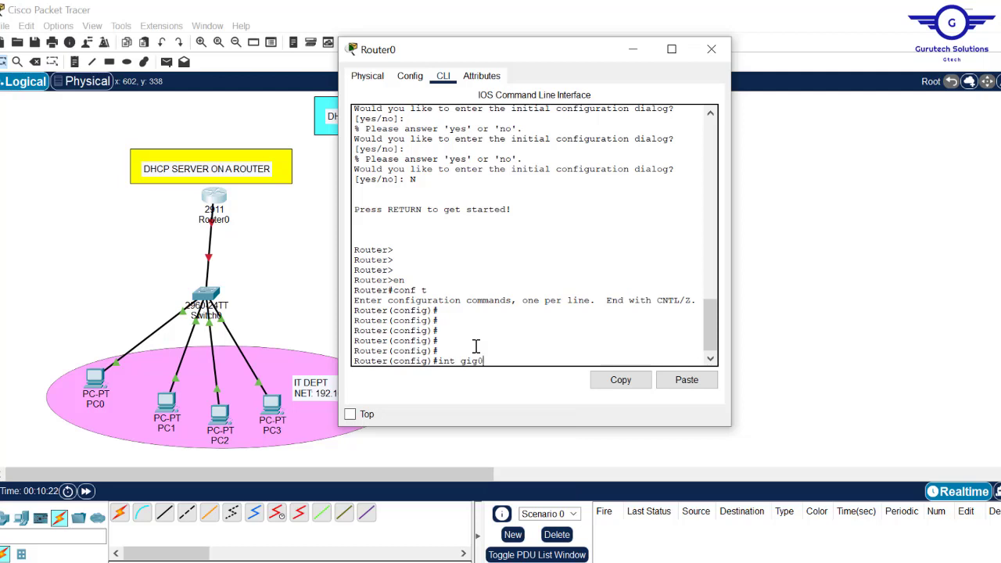
{"action": "type", "text": "0/0"}
{"action": "key", "text": "Return"}
{"action": "key", "text": "Return"}
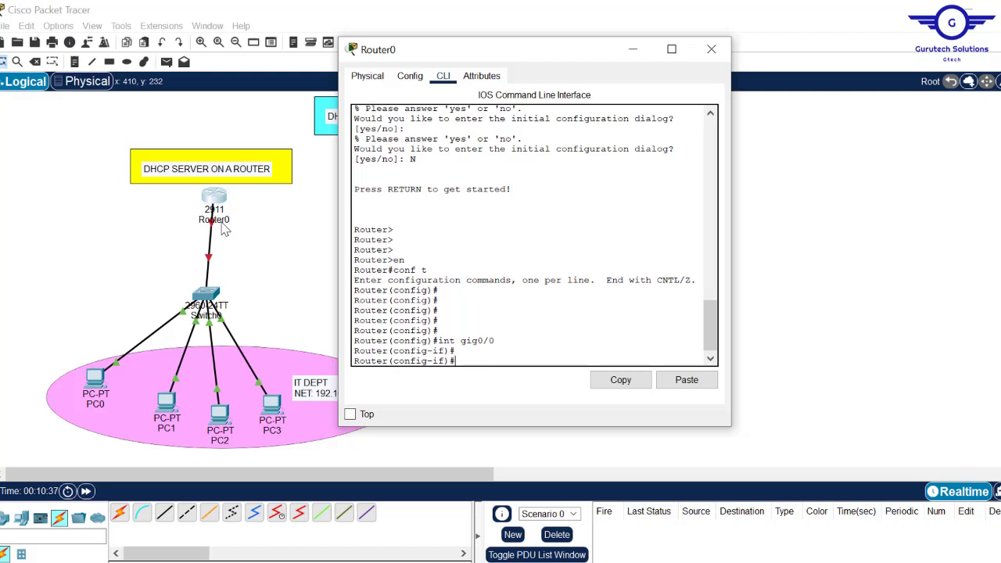
Bring up Router0's gig0/0 interface with no shut and return to the workspace
{"action": "type", "text": "s"}
{"action": "key", "text": "Return"}
{"action": "key", "text": "Return"}
{"action": "key", "text": "Return"}
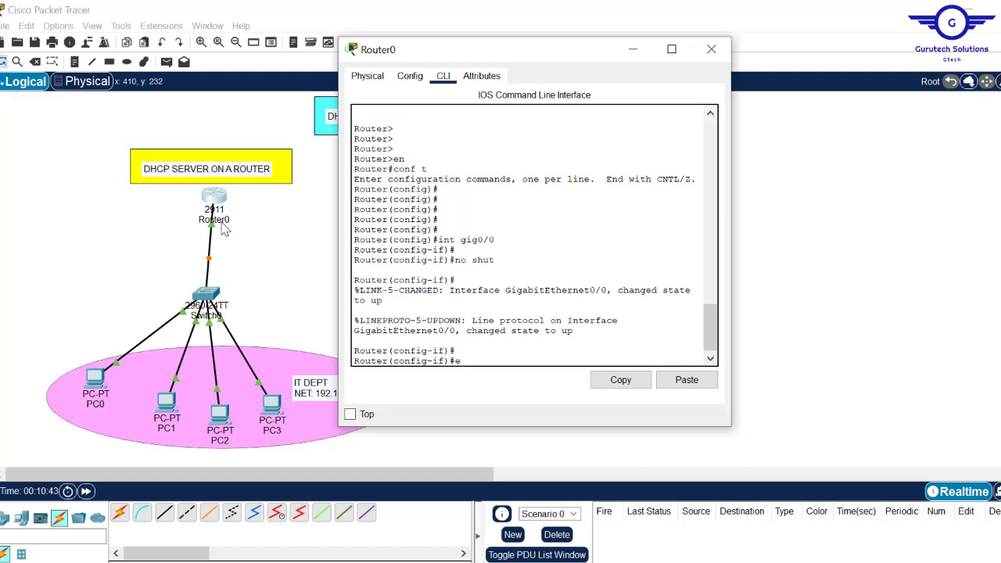
{"action": "type", "text": "e"}
{"action": "left_click", "coordinate": [853, 149]}
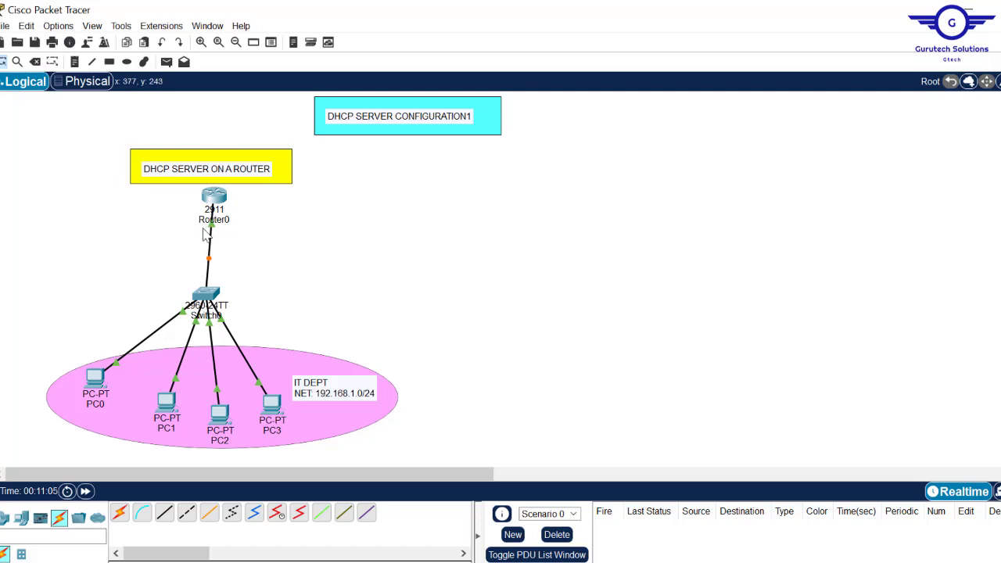
{"action": "left_click", "coordinate": [214, 197]}
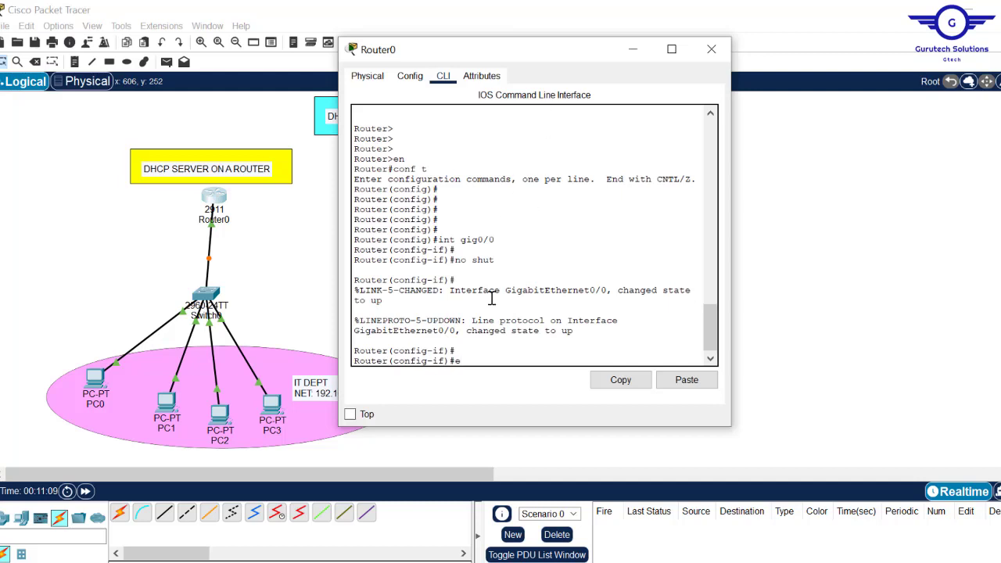
{"action": "left_click_drag", "start_coordinate": [499, 240], "coordinate": [440, 239]}
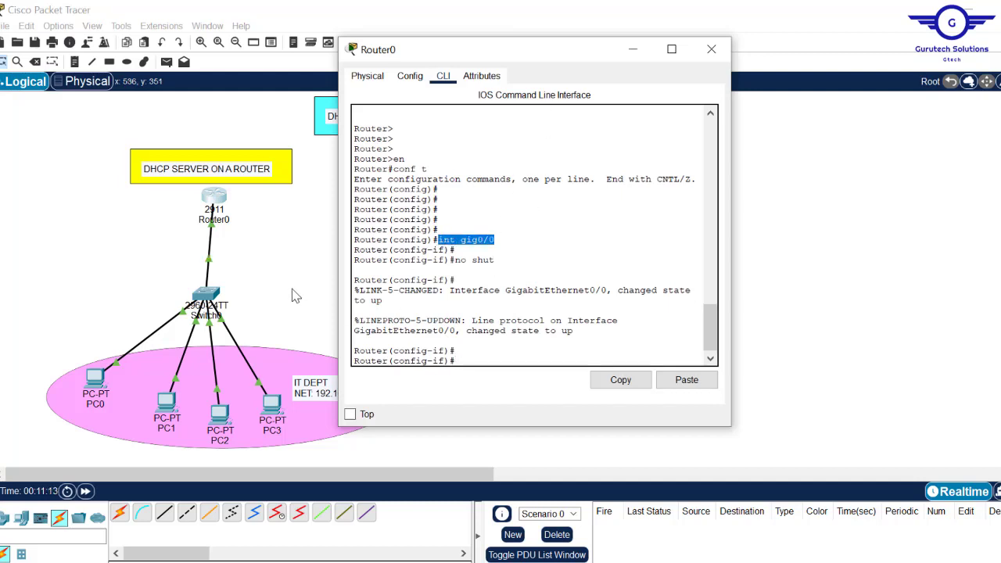
{"action": "left_click", "coordinate": [290, 268]}
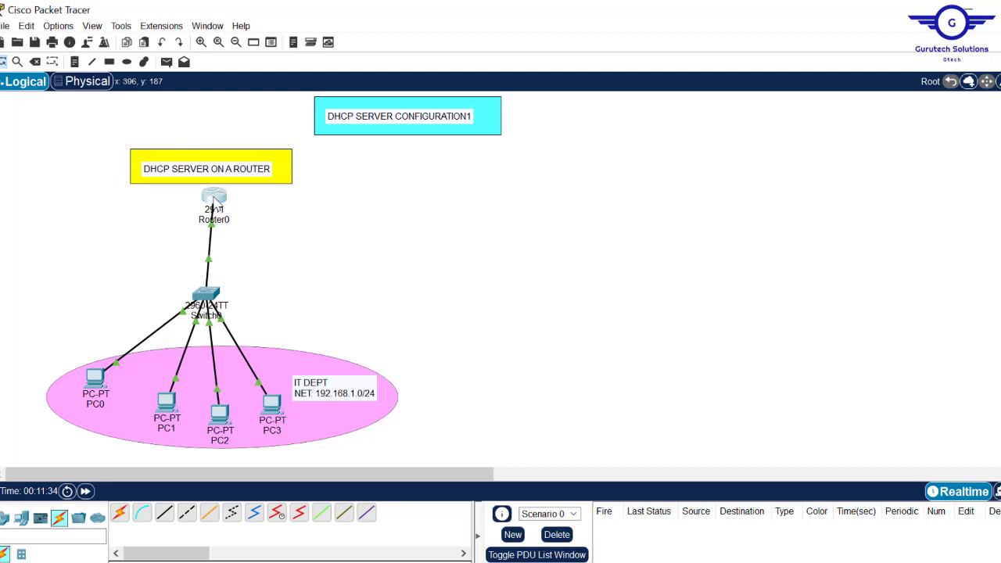
{"action": "left_click", "coordinate": [213, 200]}
{"action": "left_click", "coordinate": [481, 366]}
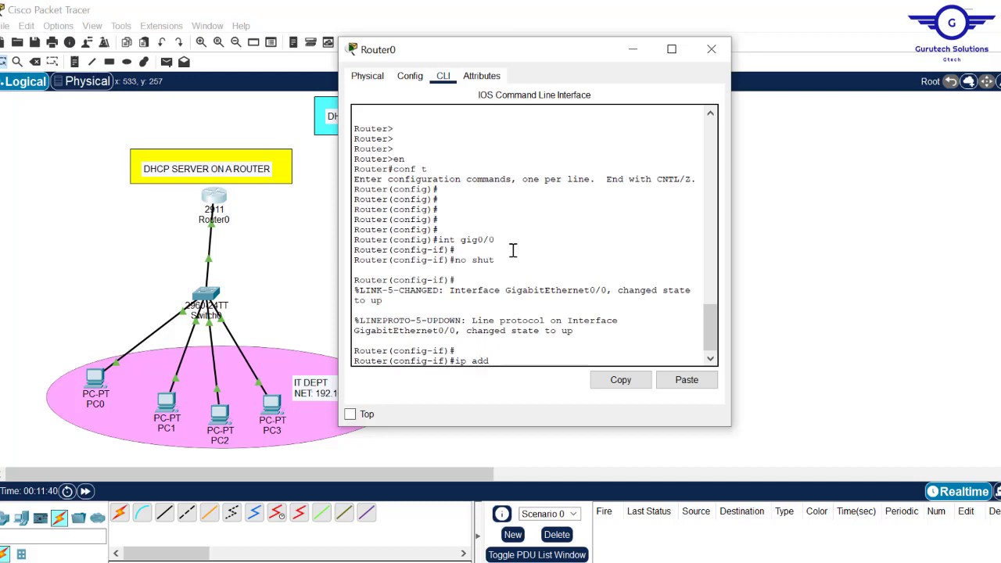
{"action": "left_click_drag", "start_coordinate": [496, 241], "coordinate": [447, 239]}
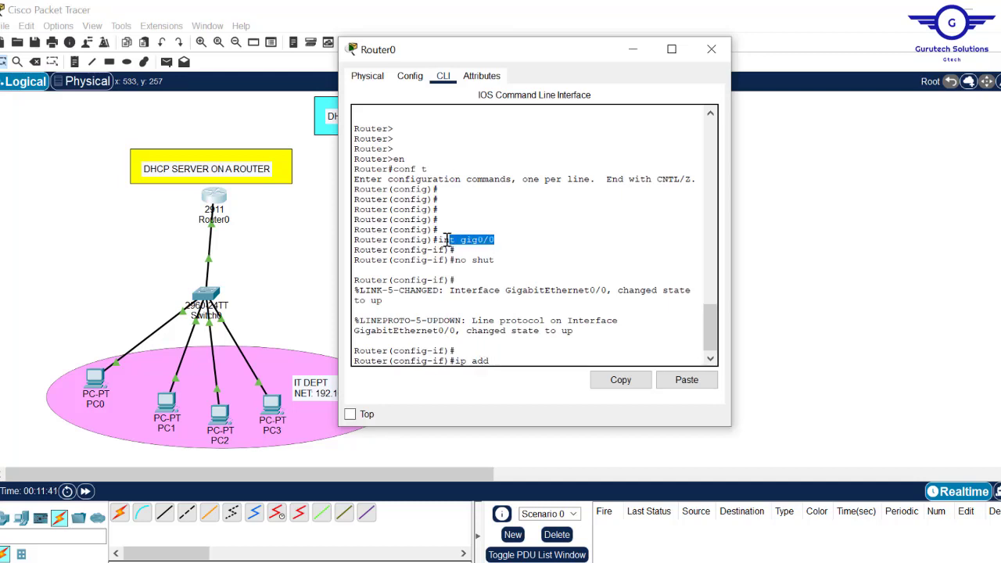
{"action": "left_click", "coordinate": [504, 352]}
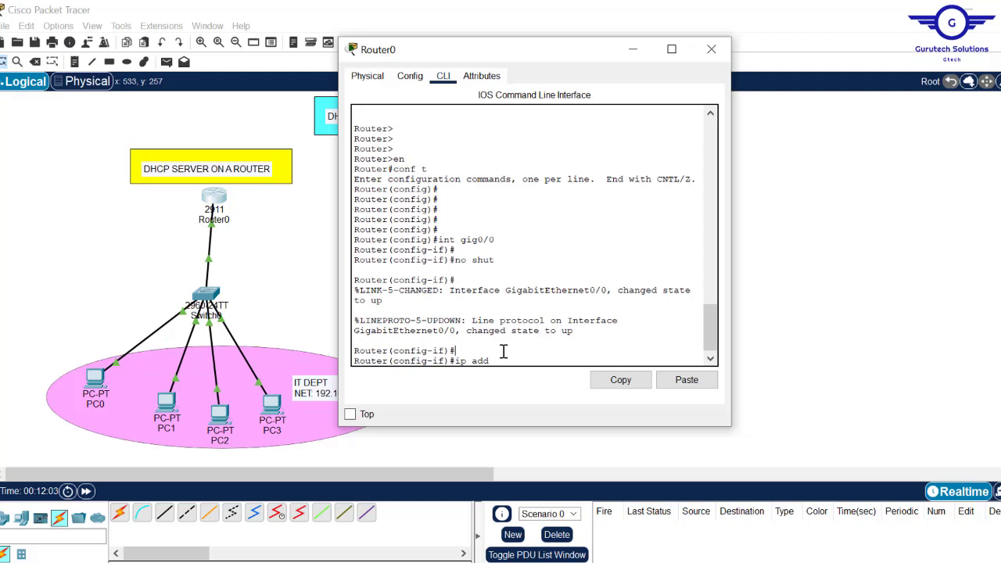
{"action": "key", "text": "BackSpace"}
{"action": "key", "text": "BackSpace"}
{"action": "key", "text": "BackSpace"}
{"action": "key", "text": "BackSpace"}
{"action": "key", "text": "BackSpace"}
{"action": "key", "text": "BackSpace"}
{"action": "left_click", "coordinate": [281, 279]}
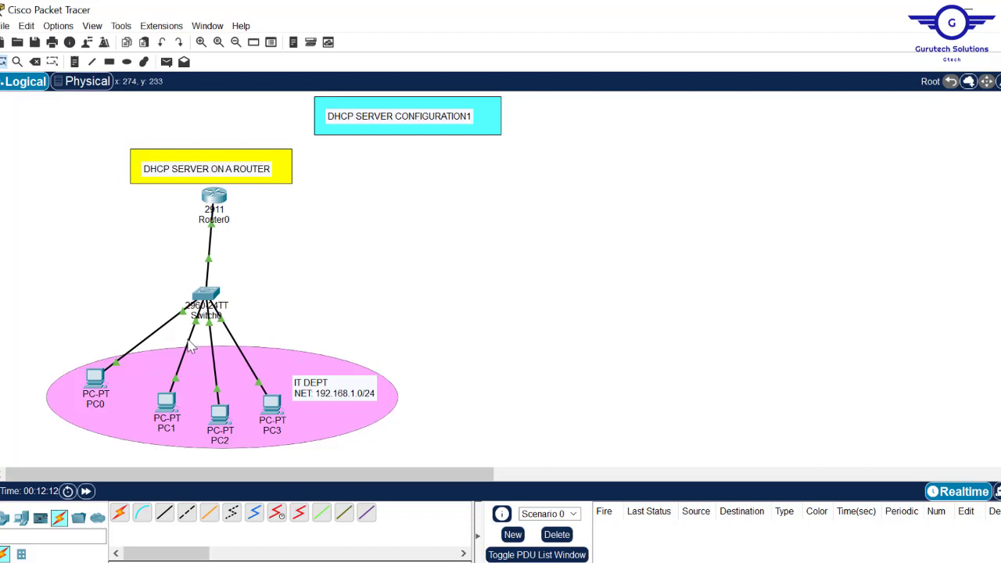
Examine PC0's IP configuration and the int gig0/0 and no shut commands entered in Router0's command line
{"action": "left_click", "coordinate": [94, 380]}
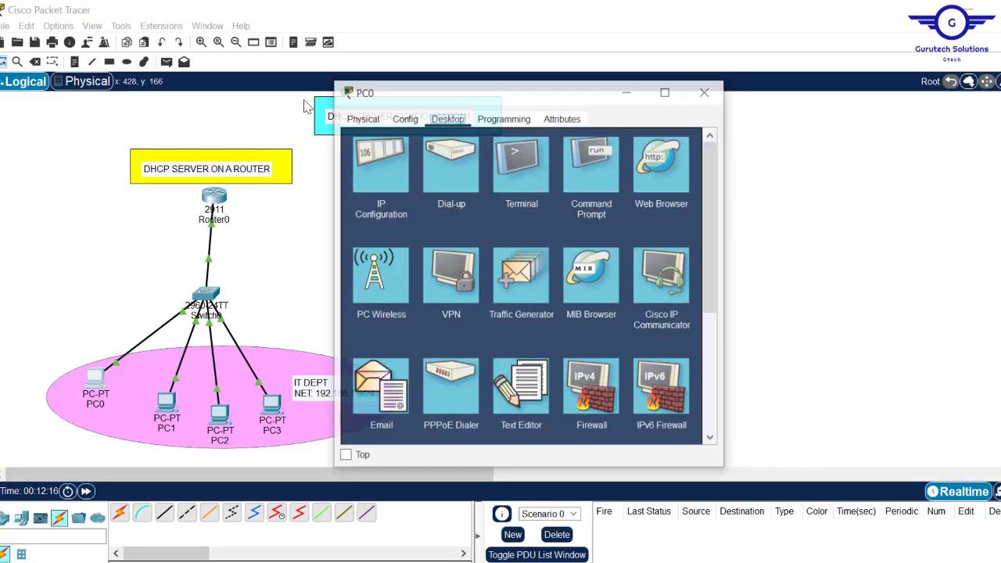
{"action": "left_click", "coordinate": [370, 183]}
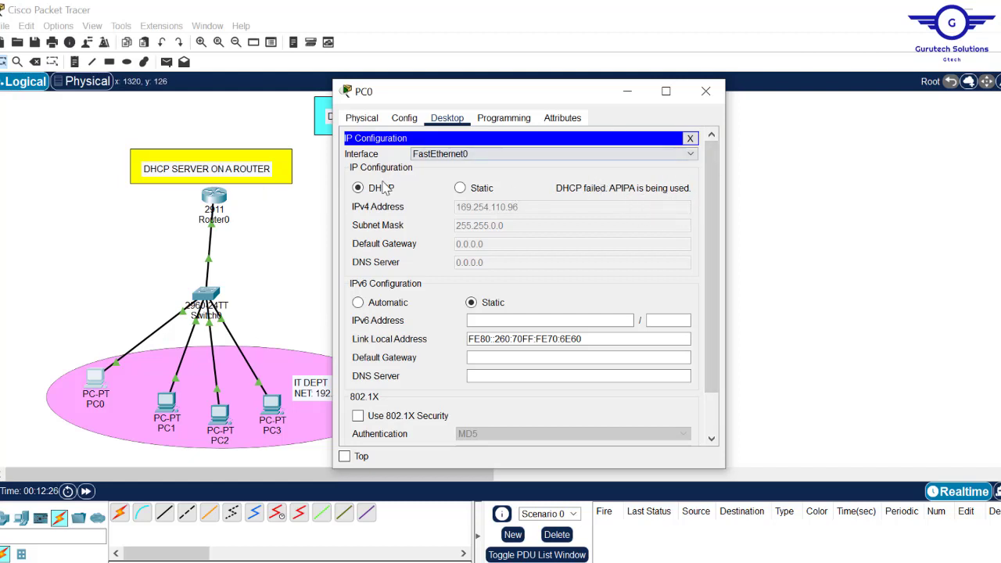
{"action": "left_click", "coordinate": [707, 94]}
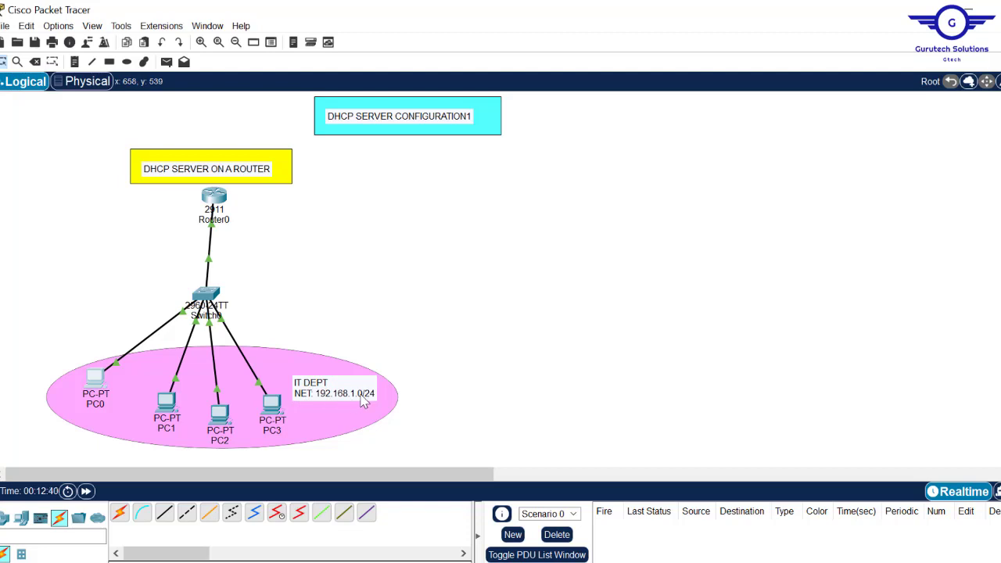
{"action": "left_click", "coordinate": [214, 200]}
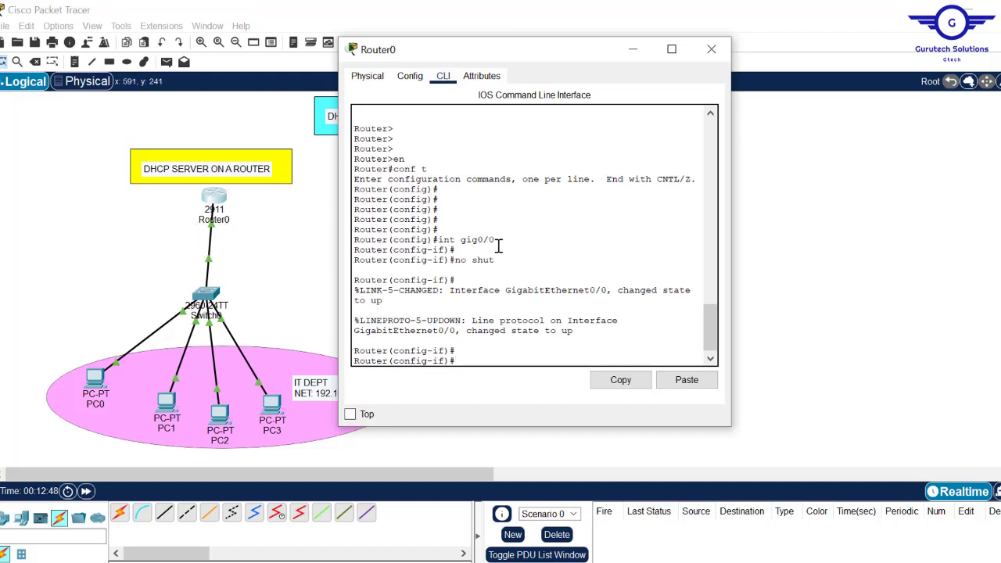
{"action": "left_click_drag", "start_coordinate": [496, 240], "coordinate": [436, 230]}
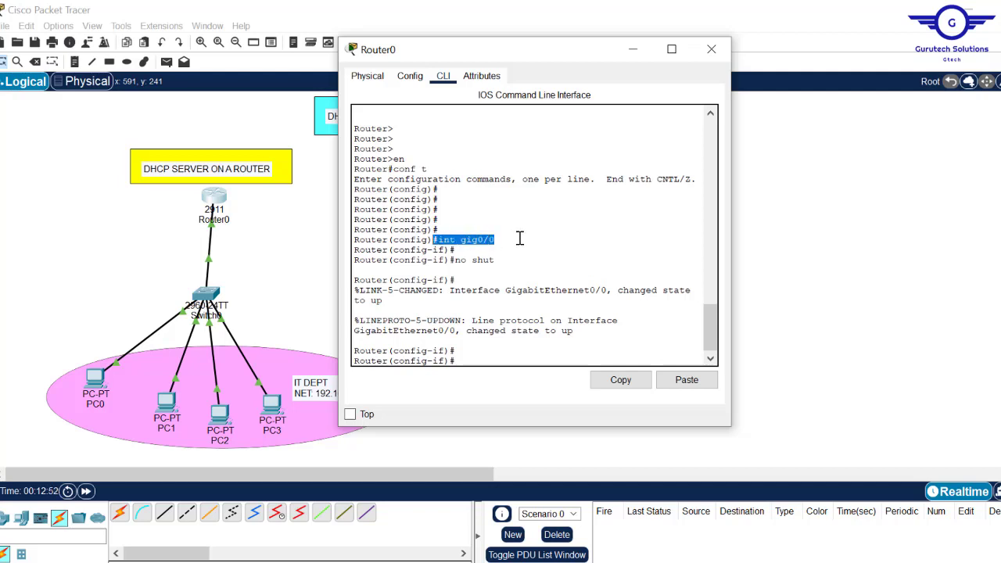
{"action": "left_click_drag", "start_coordinate": [508, 260], "coordinate": [459, 260]}
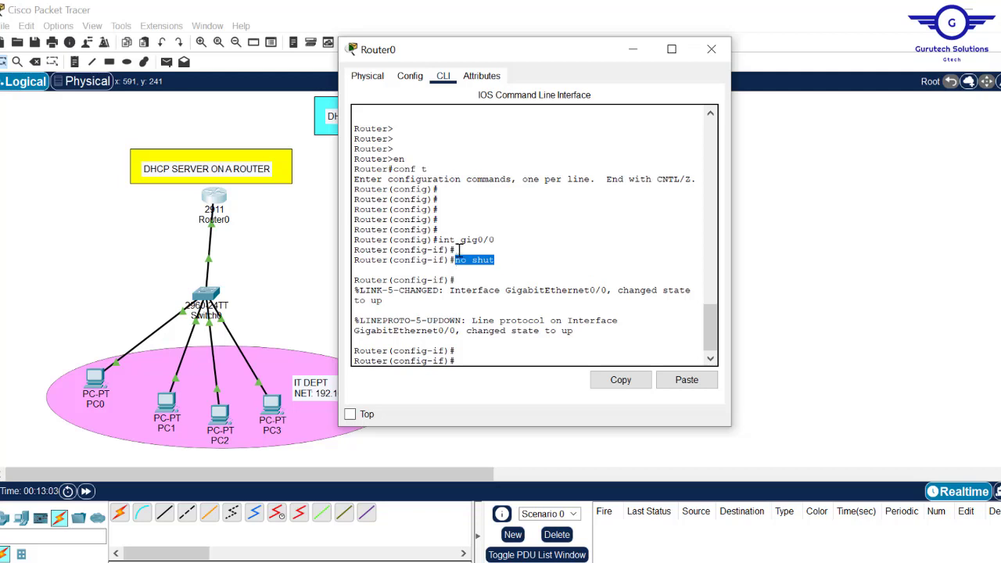
{"action": "left_click", "coordinate": [316, 215]}
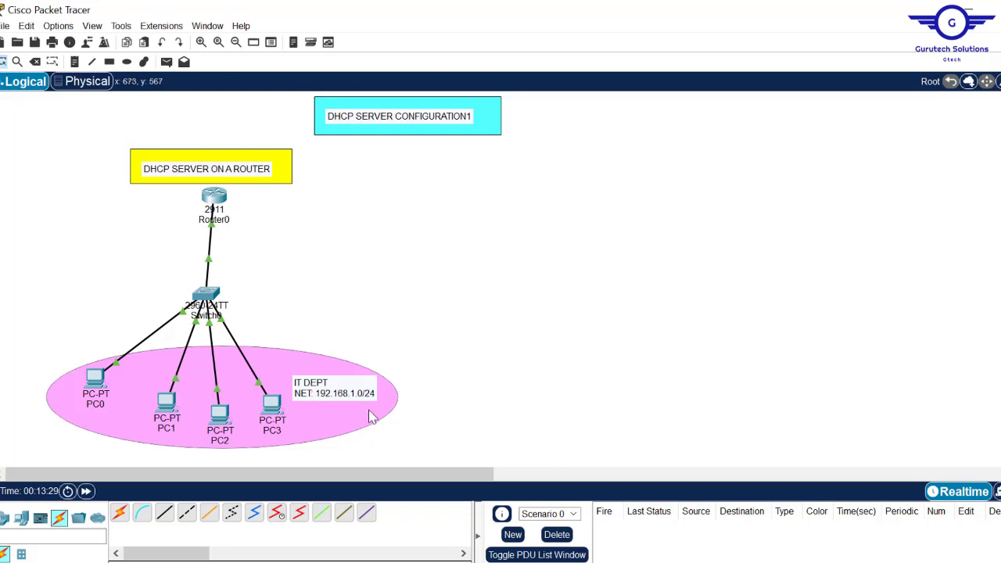
Shift the pink ellipse behind the four PCs slightly downward
{"action": "left_click_drag", "start_coordinate": [372, 418], "coordinate": [373, 425]}
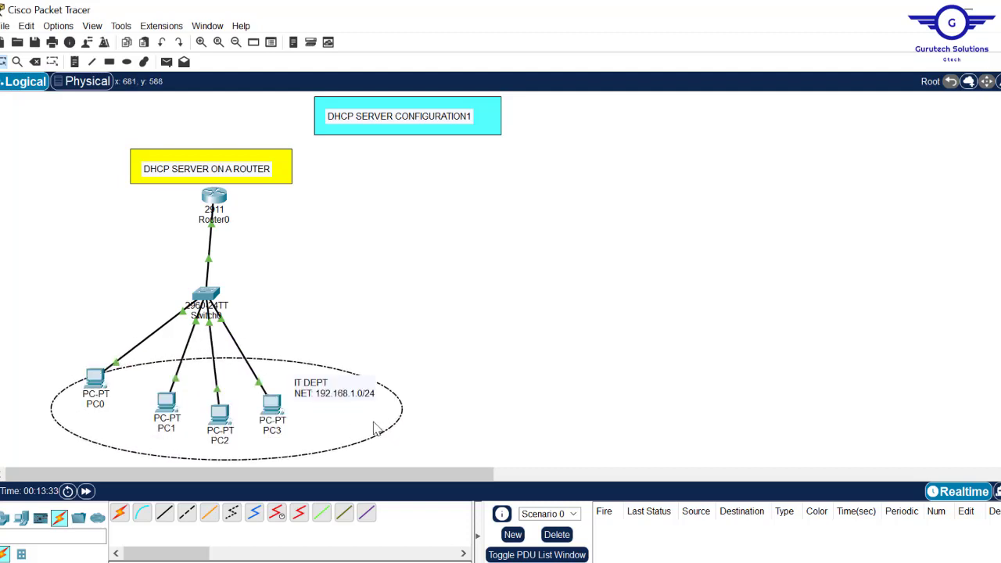
{"action": "left_click", "coordinate": [316, 272]}
Copy the int gig0/0 command in Router0's command line and leave interface mode with ex
{"action": "left_click", "coordinate": [217, 199]}
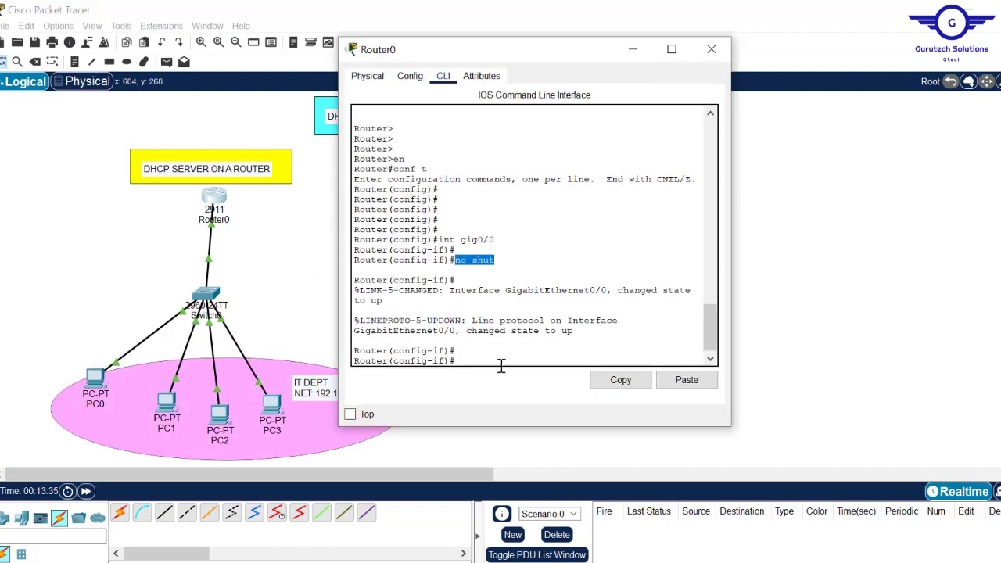
{"action": "left_click", "coordinate": [474, 359]}
{"action": "left_click_drag", "start_coordinate": [495, 240], "coordinate": [438, 241]}
{"action": "key", "text": "ctrl+c"}
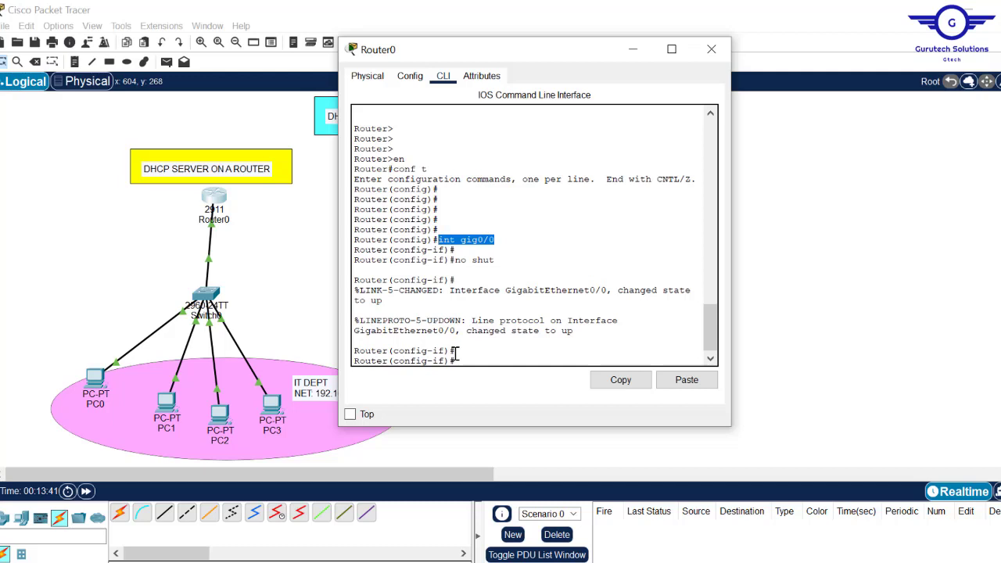
{"action": "type", "text": "ex"}
{"action": "key", "text": "Return"}
{"action": "key", "text": "Return"}
{"action": "key", "text": "Return"}
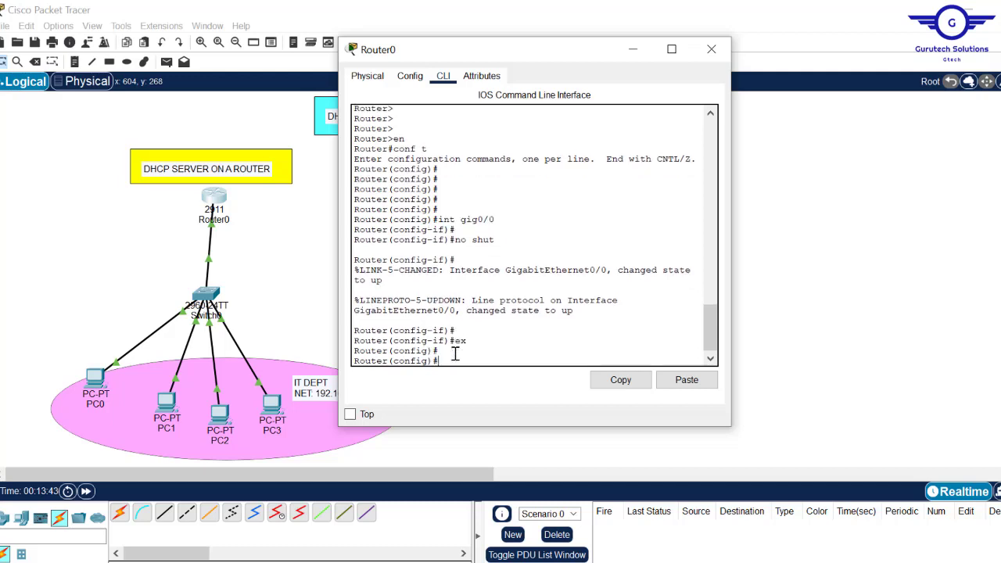
Assign IP address 192.168.1.1 with mask 255.255.255.0 to Router0's gig0/0 interface, exit interface mode and return to the workspace
{"action": "type", "text": "ex"}
{"action": "key", "text": "BackSpace"}
{"action": "key", "text": "BackSpace"}
{"action": "key", "text": "ctrl+v"}
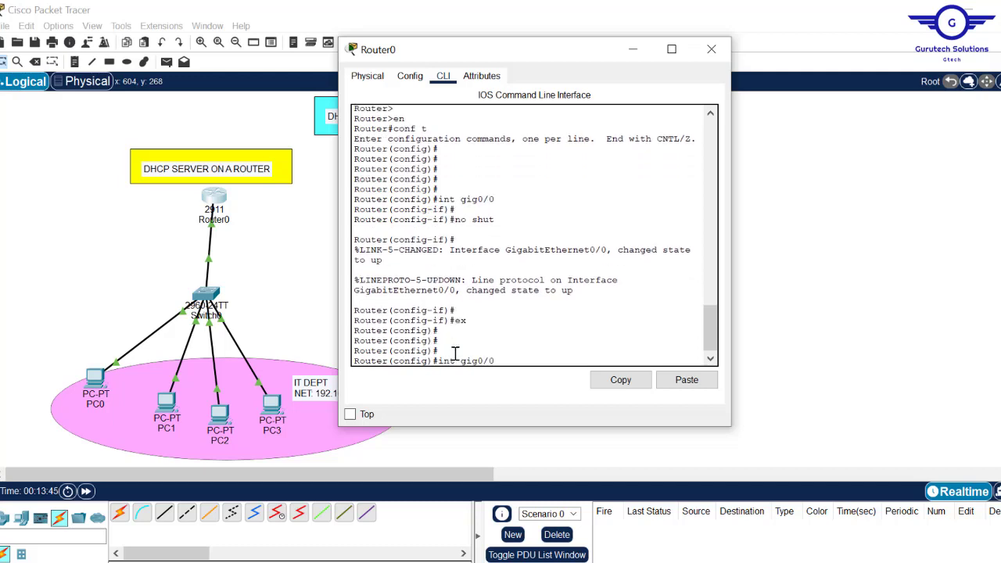
{"action": "key", "text": "Return"}
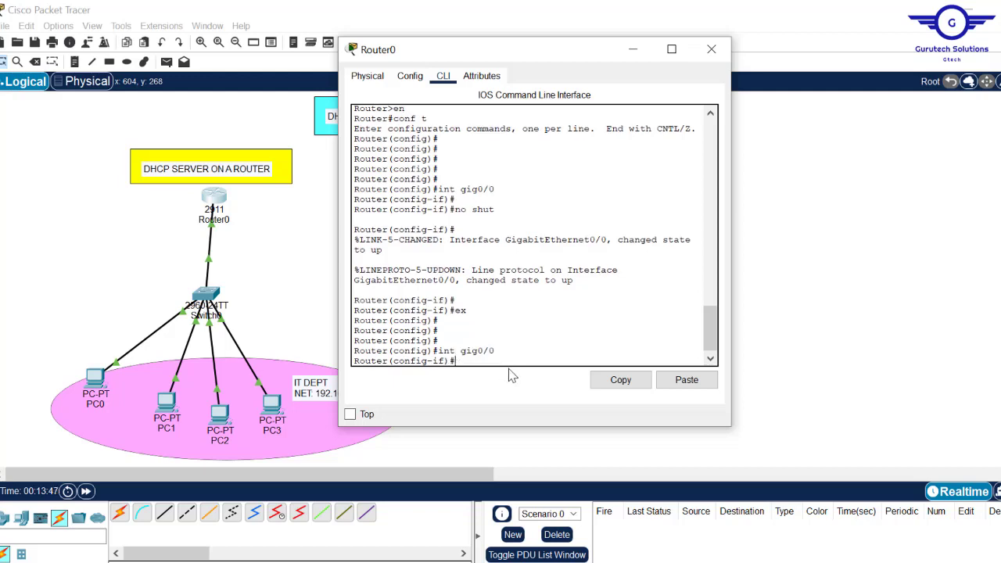
{"action": "type", "text": "ip add 192.168.1.1 255.255.255."}
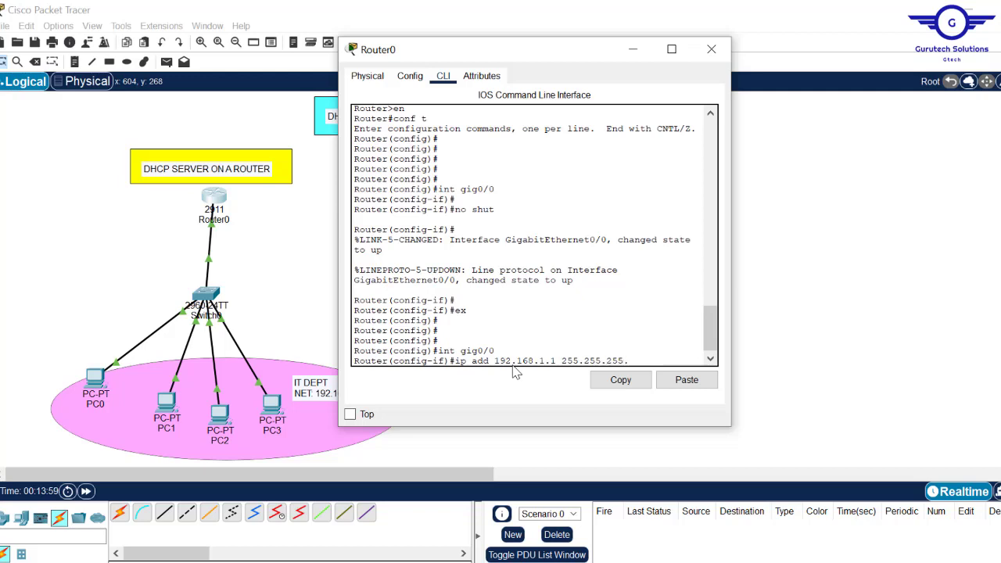
{"action": "type", "text": "0"}
{"action": "key", "text": "Return"}
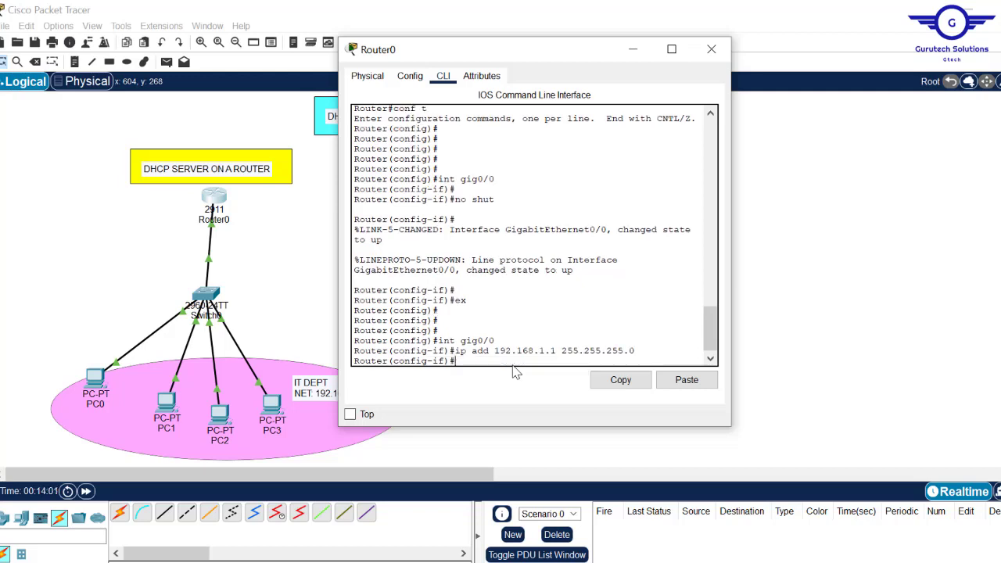
{"action": "type", "text": "exit"}
{"action": "key", "text": "Return"}
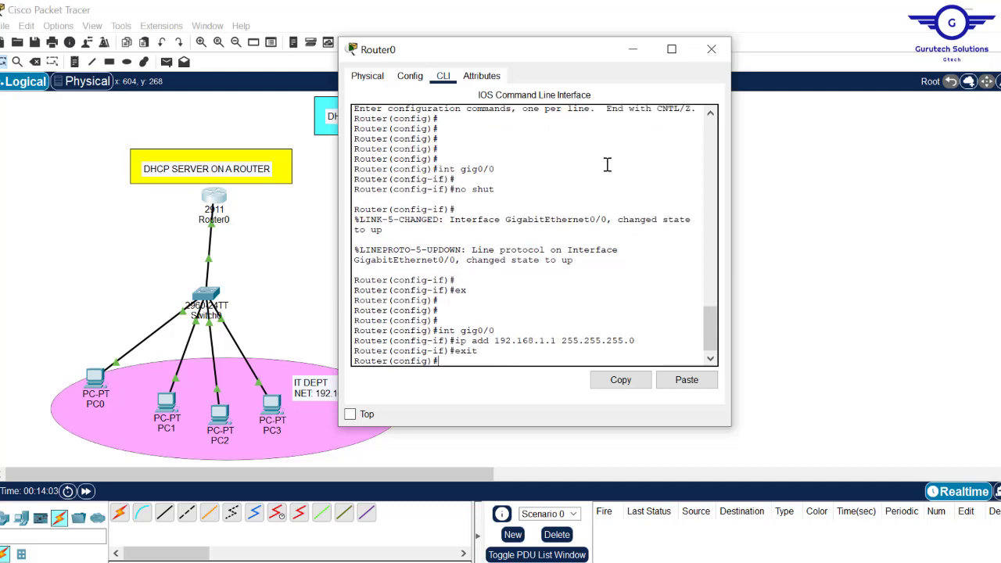
{"action": "left_click", "coordinate": [712, 49]}
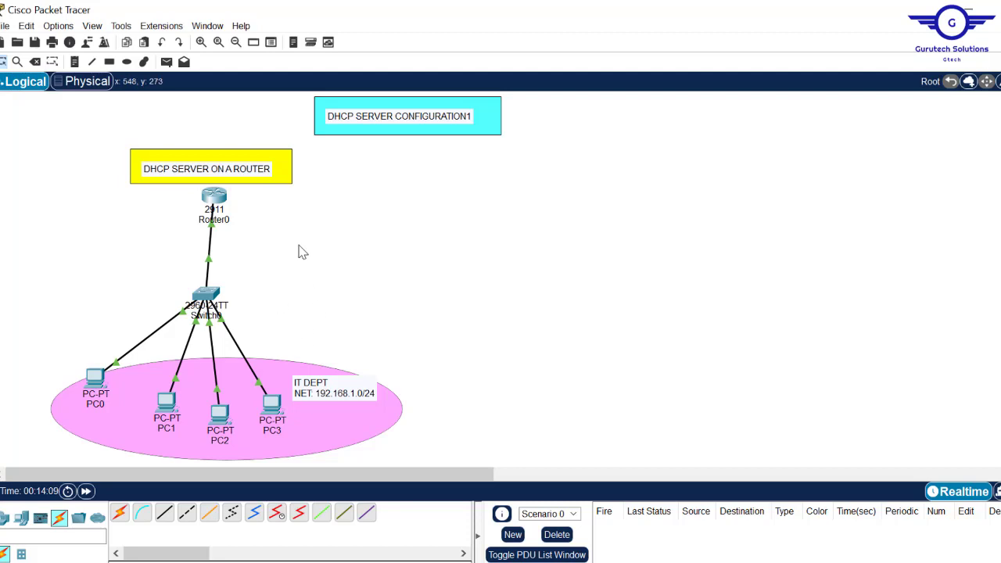
Shift the pink ellipse behind the four PCs slightly upward and view PC2's device details
{"action": "left_click", "coordinate": [282, 374]}
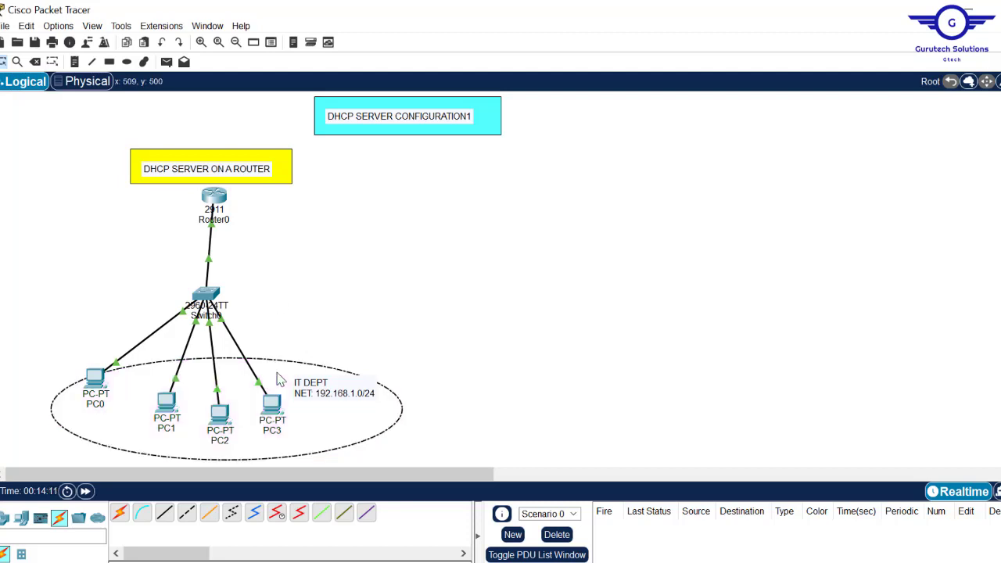
{"action": "left_click", "coordinate": [343, 268]}
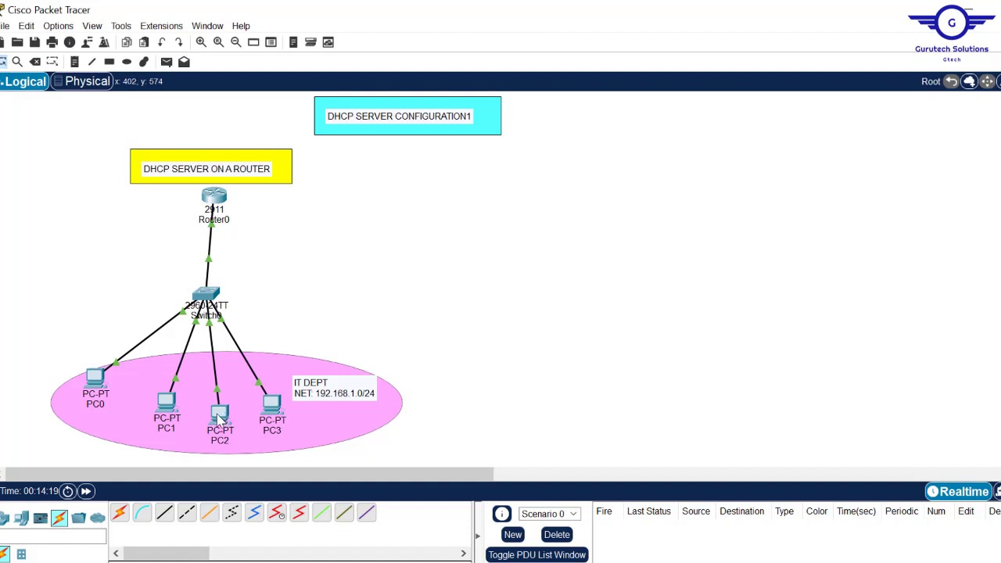
{"action": "mouse_move", "coordinate": [219, 419]}
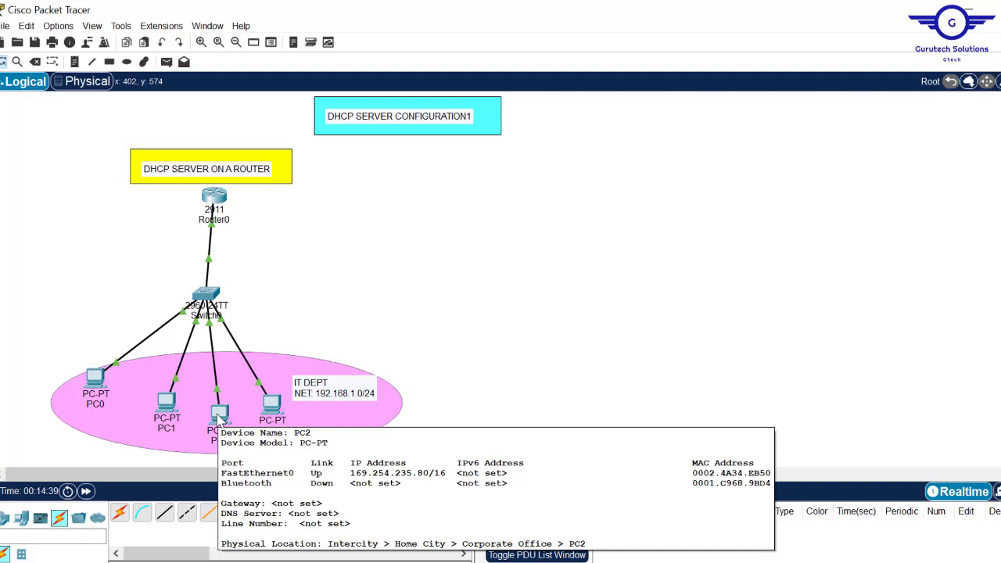
Enable the DHCP service on Router0 by running service dhcp in global configuration mode
{"action": "left_click", "coordinate": [213, 197]}
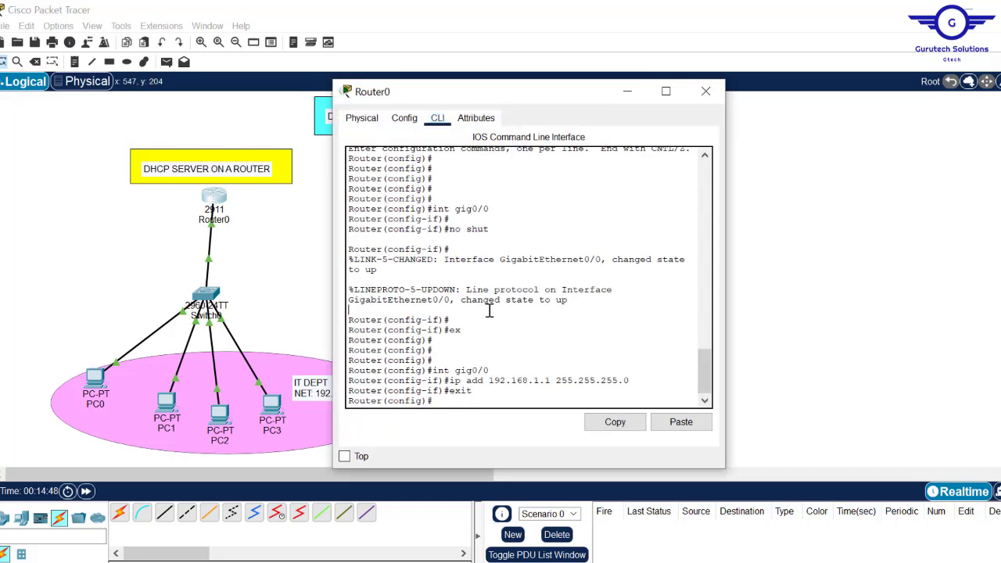
{"action": "key", "text": "Return"}
{"action": "key", "text": "Return"}
{"action": "key", "text": "Return"}
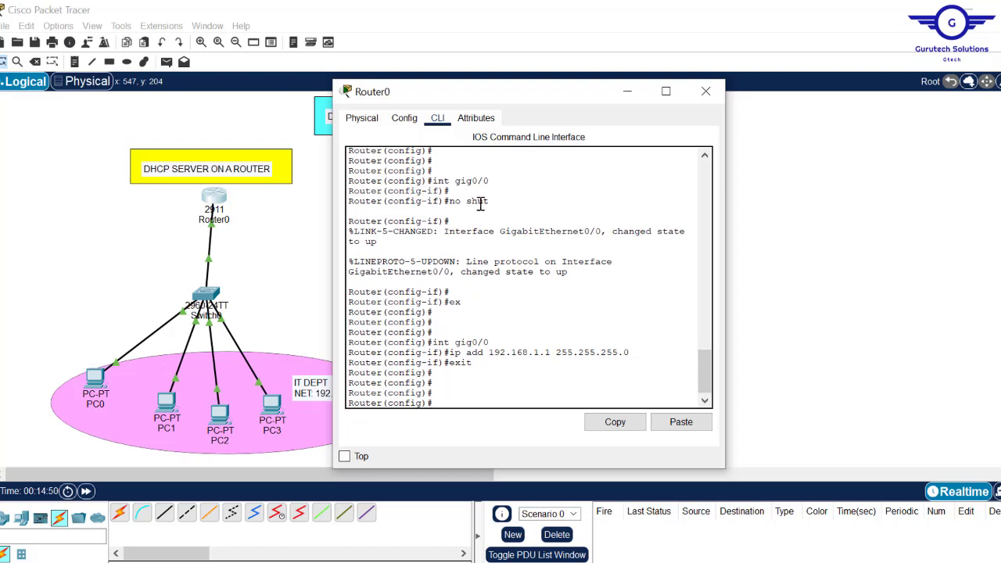
{"action": "left_click_drag", "start_coordinate": [416, 101], "coordinate": [404, 76]}
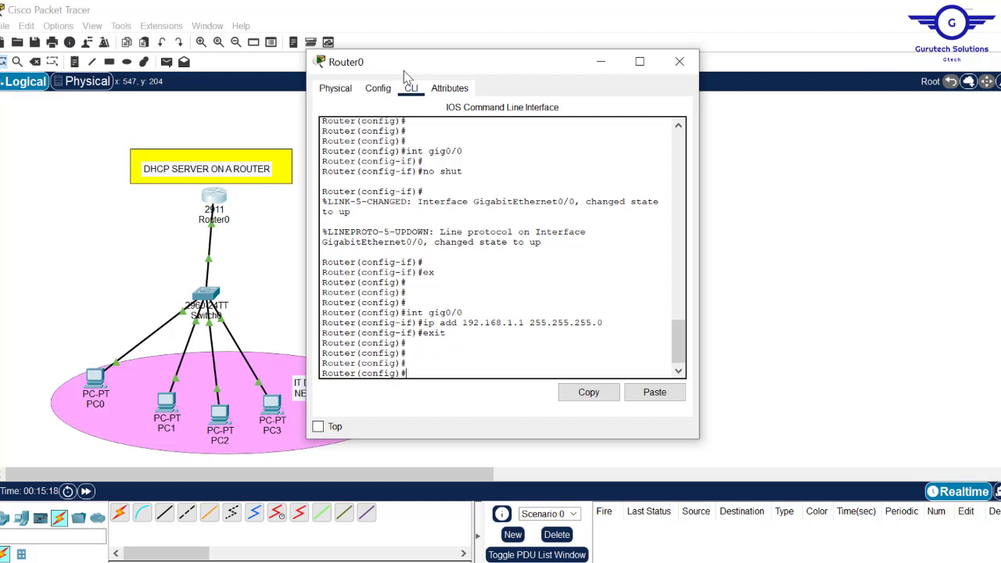
{"action": "type", "text": "servi"}
{"action": "key", "text": "Tab"}
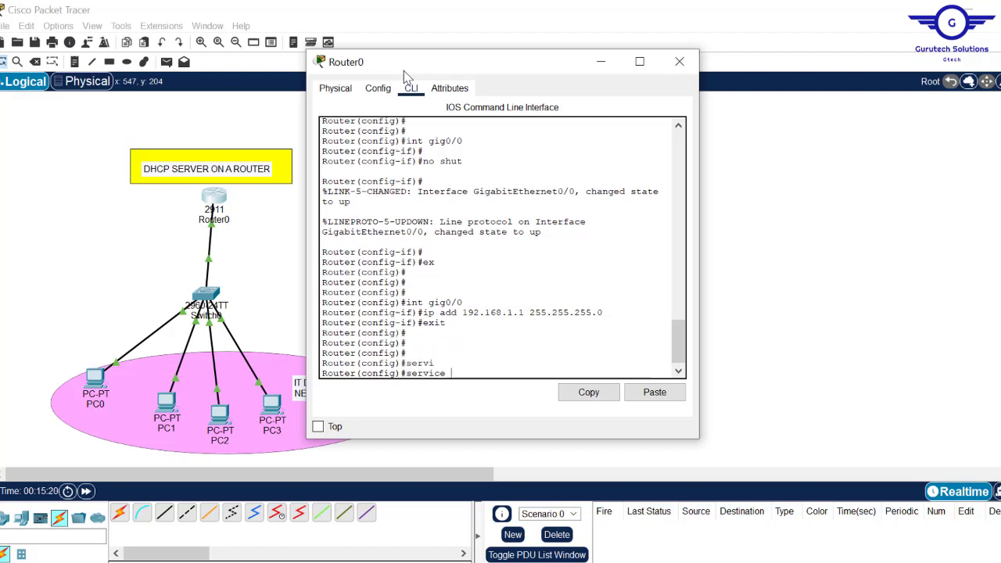
{"action": "type", "text": "dhc"}
{"action": "key", "text": "Tab"}
{"action": "key", "text": "Return"}
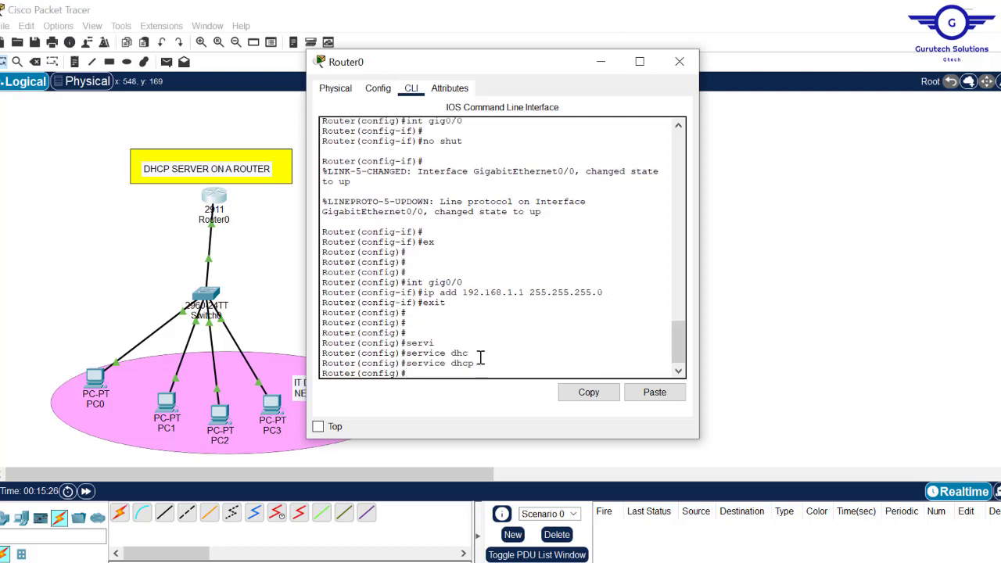
Review the service dhcp command in Router0's command line and compare it with the topology in the workspace
{"action": "left_click_drag", "start_coordinate": [478, 364], "coordinate": [406, 365]}
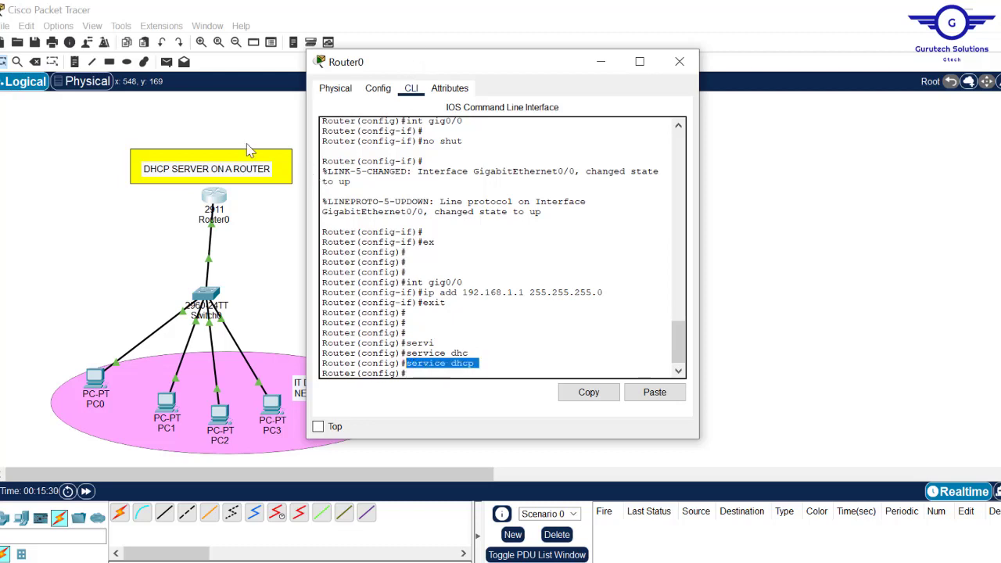
{"action": "left_click", "coordinate": [462, 365]}
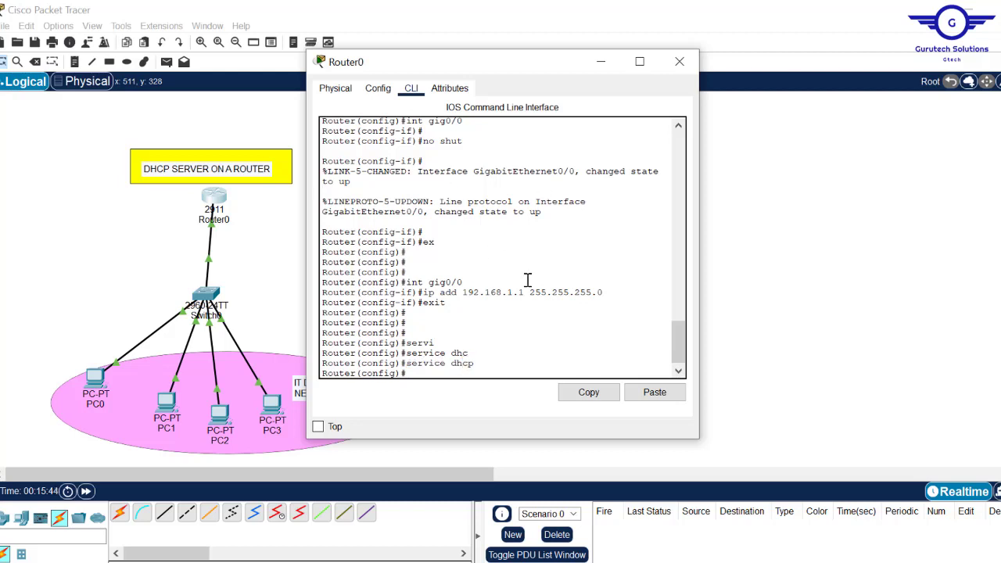
{"action": "key", "text": "Return"}
{"action": "key", "text": "Return"}
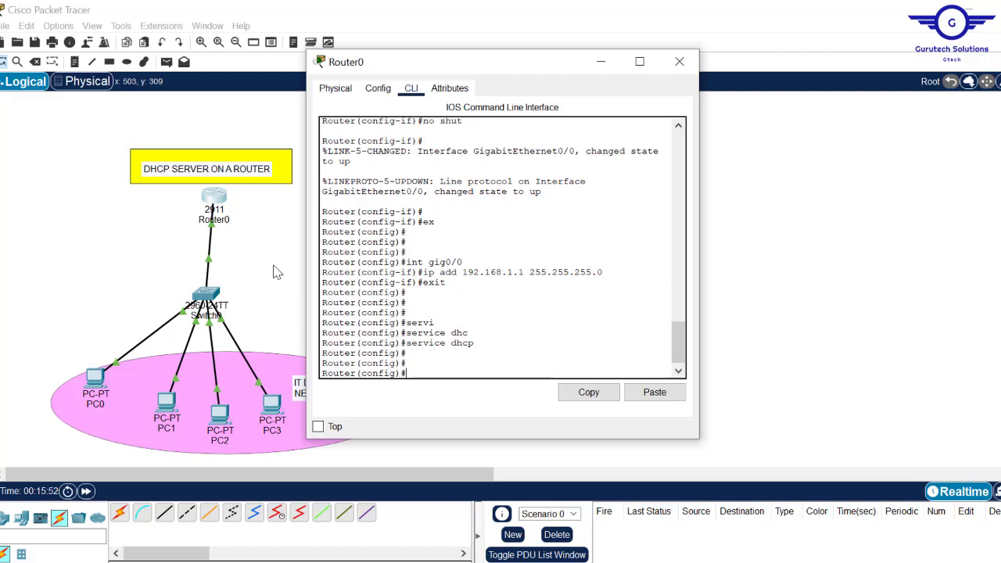
{"action": "left_click", "coordinate": [276, 271]}
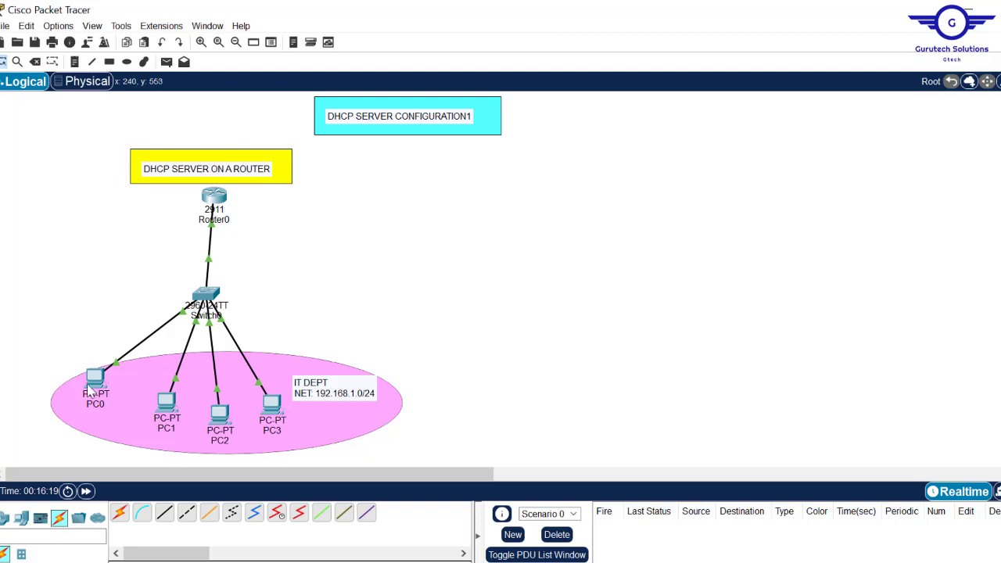
{"action": "left_click", "coordinate": [219, 205]}
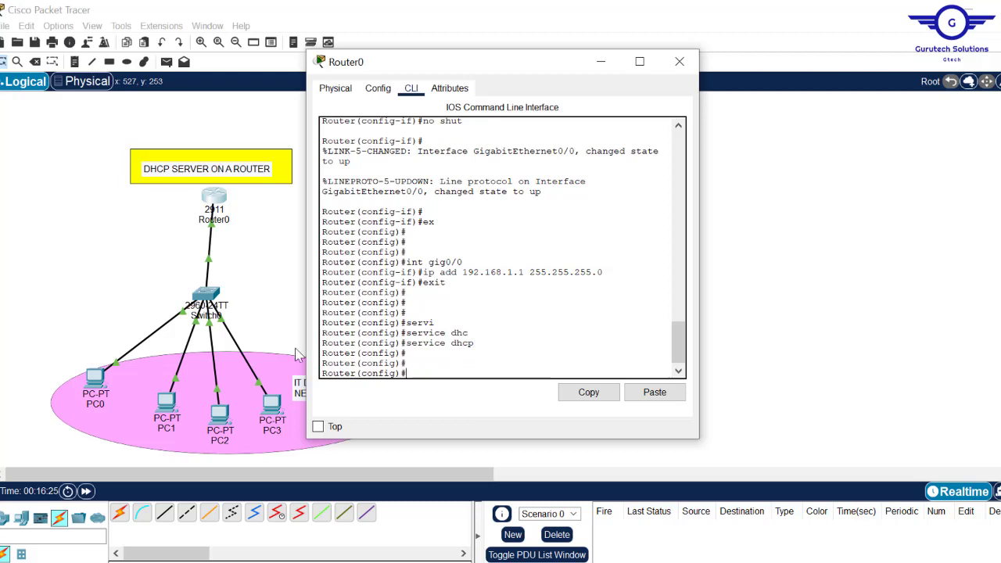
{"action": "left_click", "coordinate": [279, 289]}
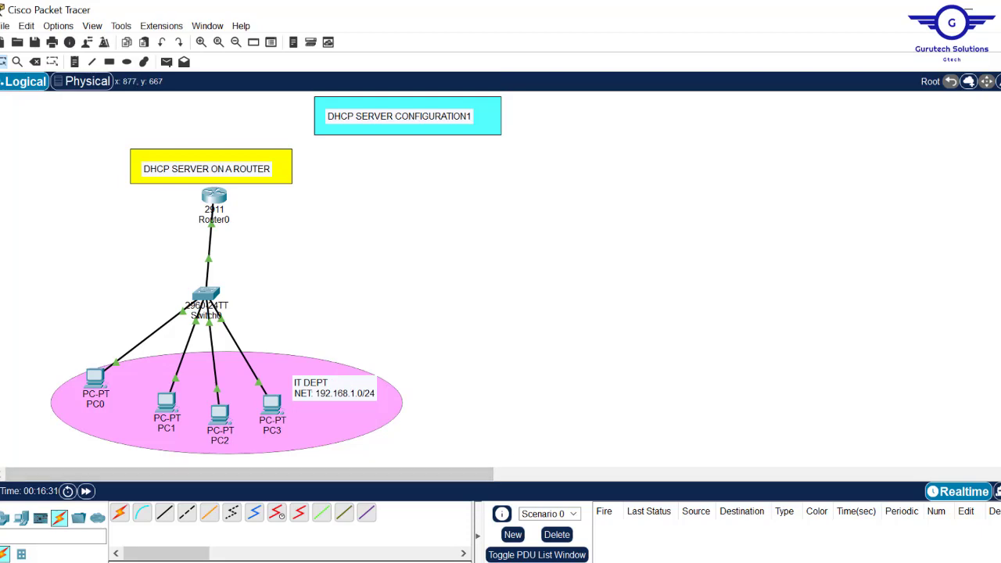
Switch to the Google Meet call, present the entire screen and return to Cisco Packet Tracer
{"action": "key", "text": "alt+Tab"}
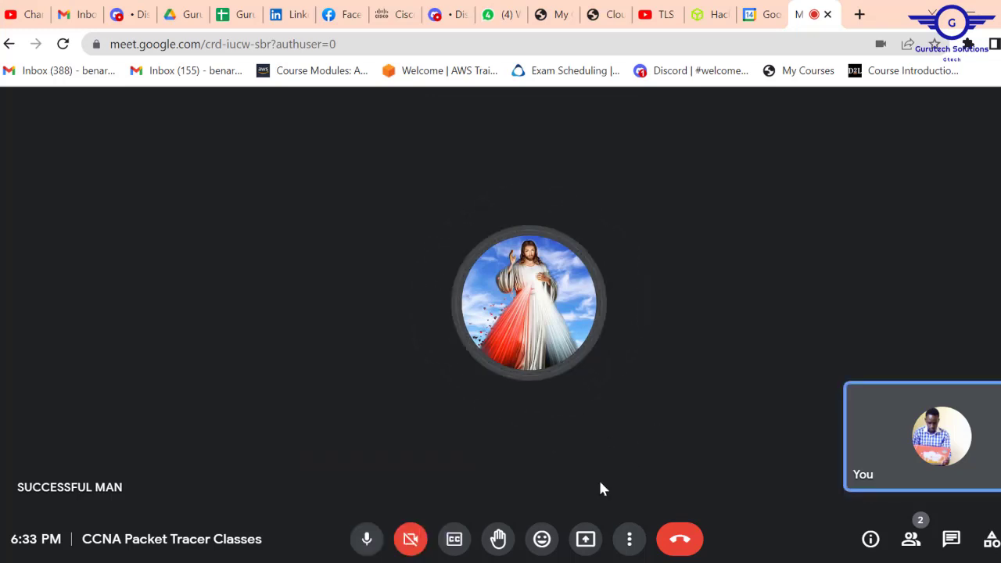
{"action": "left_click", "coordinate": [585, 540]}
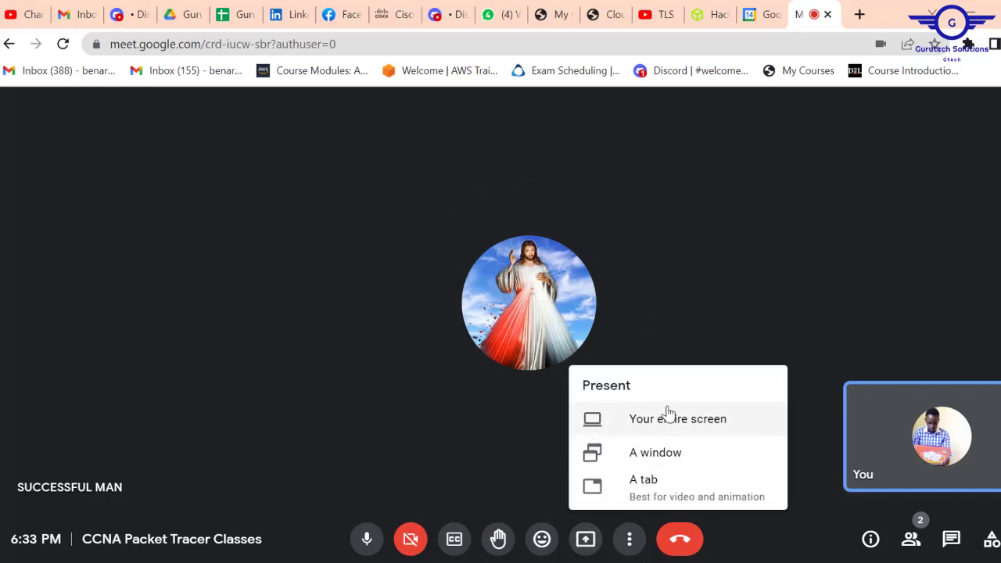
{"action": "left_click", "coordinate": [670, 422]}
{"action": "left_click", "coordinate": [420, 262]}
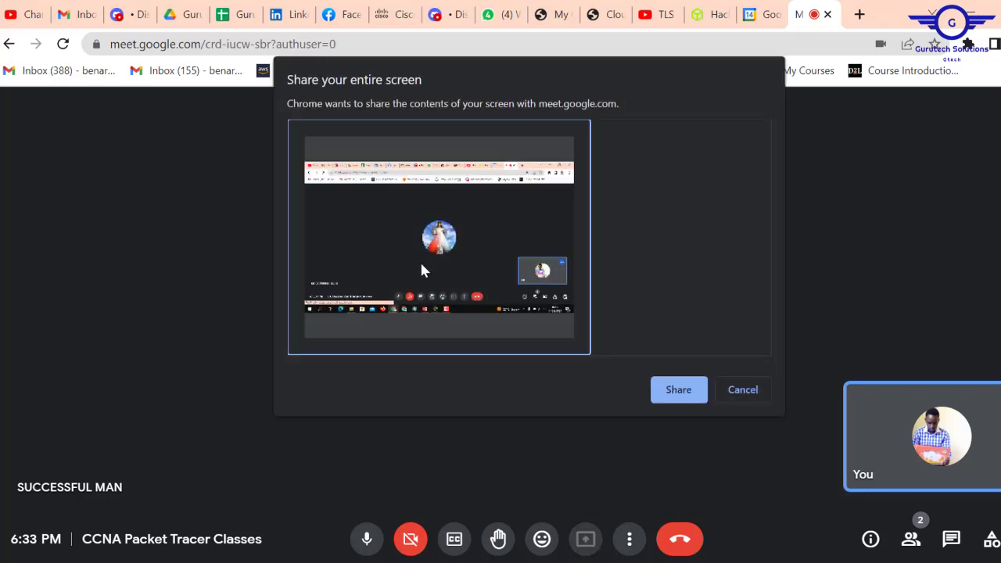
{"action": "left_click", "coordinate": [675, 393]}
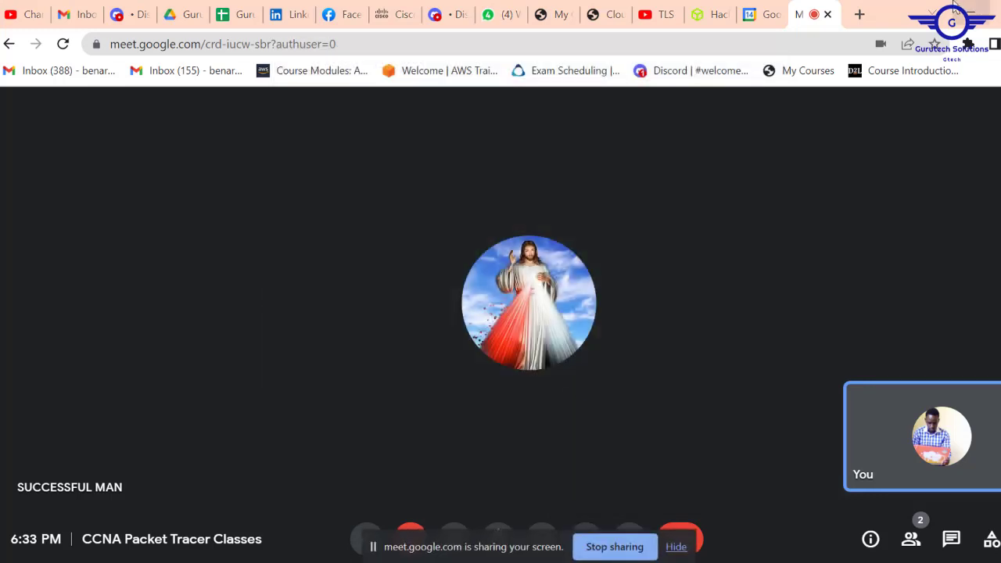
{"action": "left_click", "coordinate": [974, 14]}
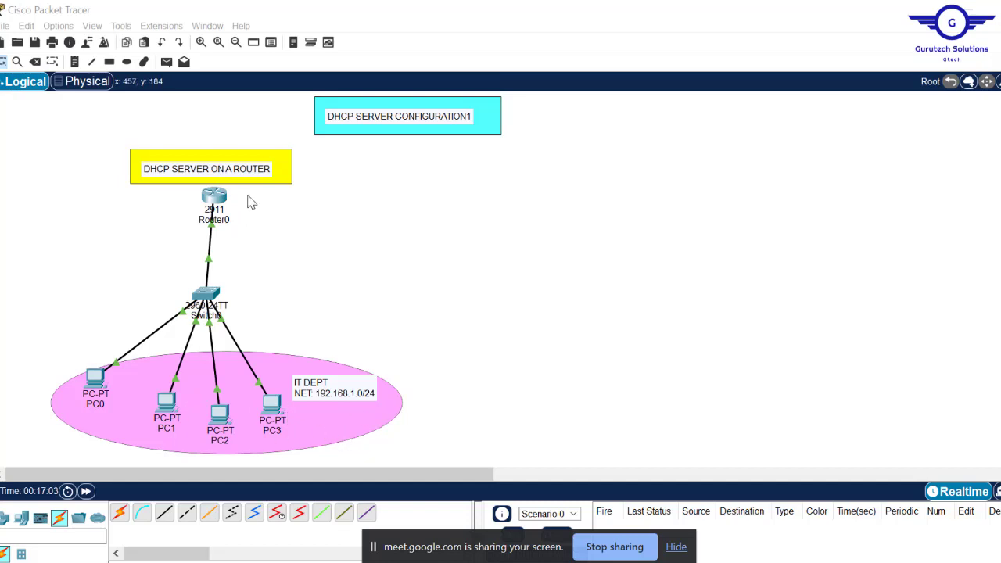
Hide the screen-sharing notice and create a DHCP pool named IT-DEPT in Router0's command line
{"action": "left_click", "coordinate": [217, 201]}
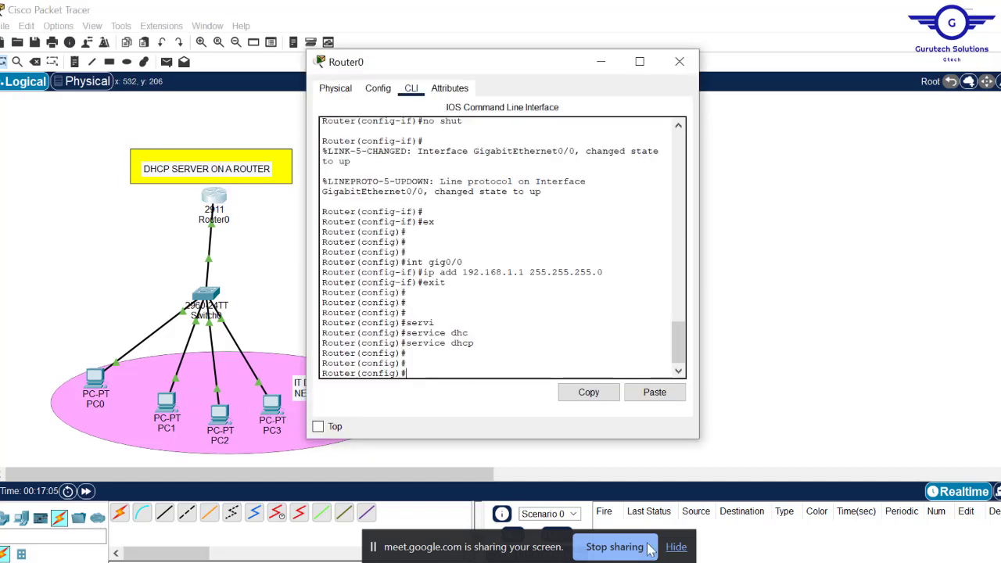
{"action": "left_click", "coordinate": [675, 548]}
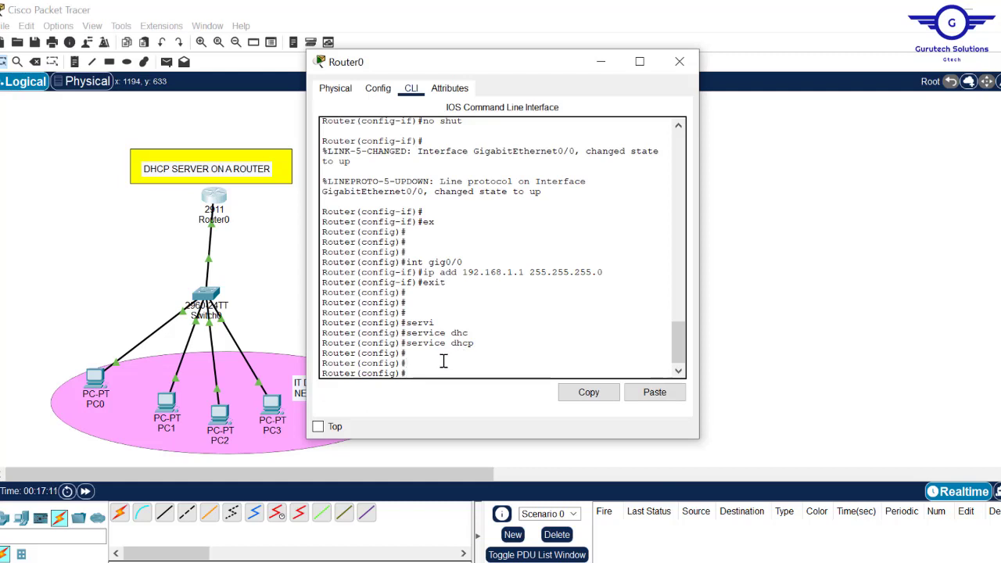
{"action": "type", "text": "ip"}
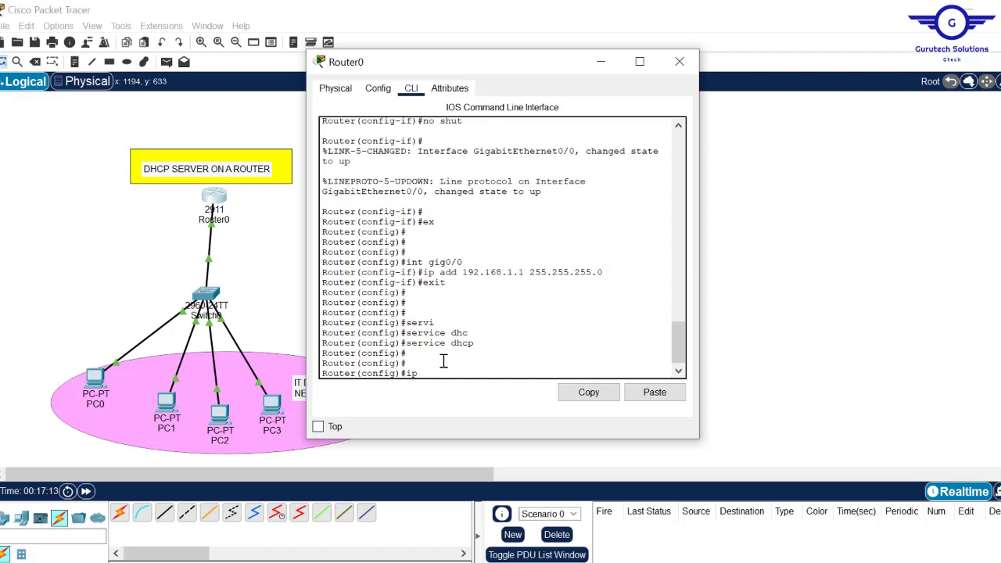
{"action": "type", "text": " dhc"}
{"action": "key", "text": "Tab"}
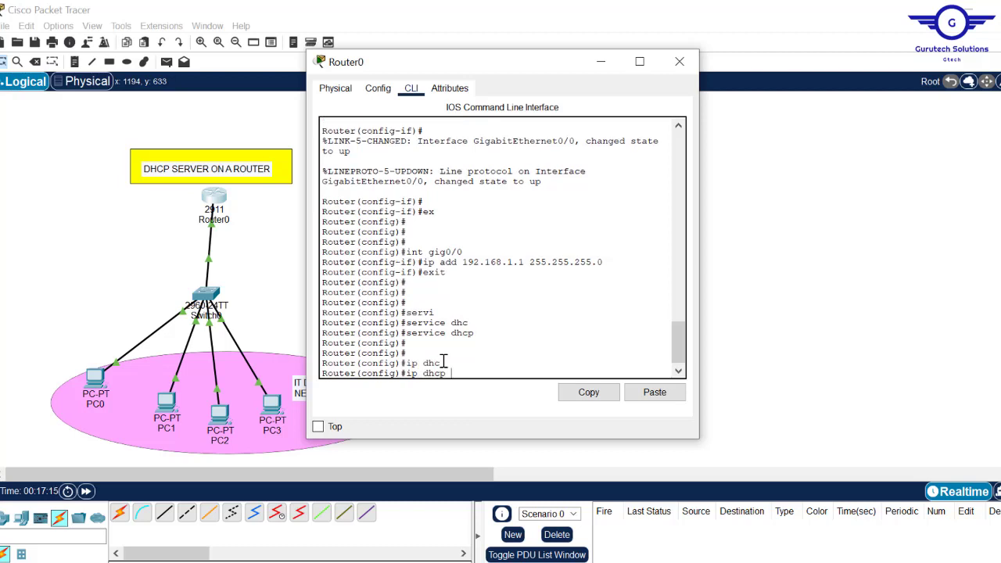
{"action": "type", "text": "pool"}
{"action": "left_click_drag", "start_coordinate": [461, 69], "coordinate": [528, 73]}
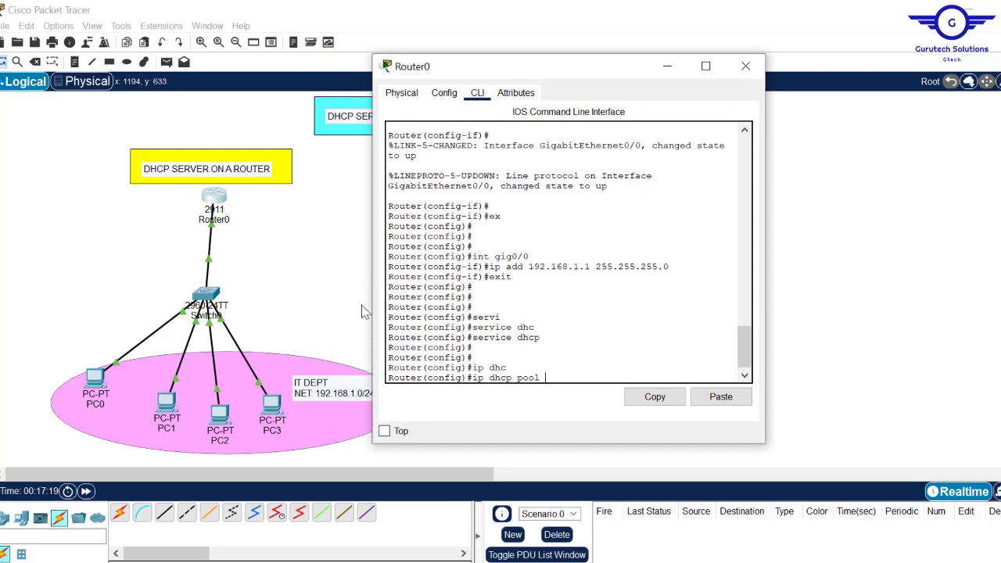
{"action": "type", "text": "IT-DEp"}
{"action": "key", "text": "BackSpace"}
{"action": "type", "text": "PT"}
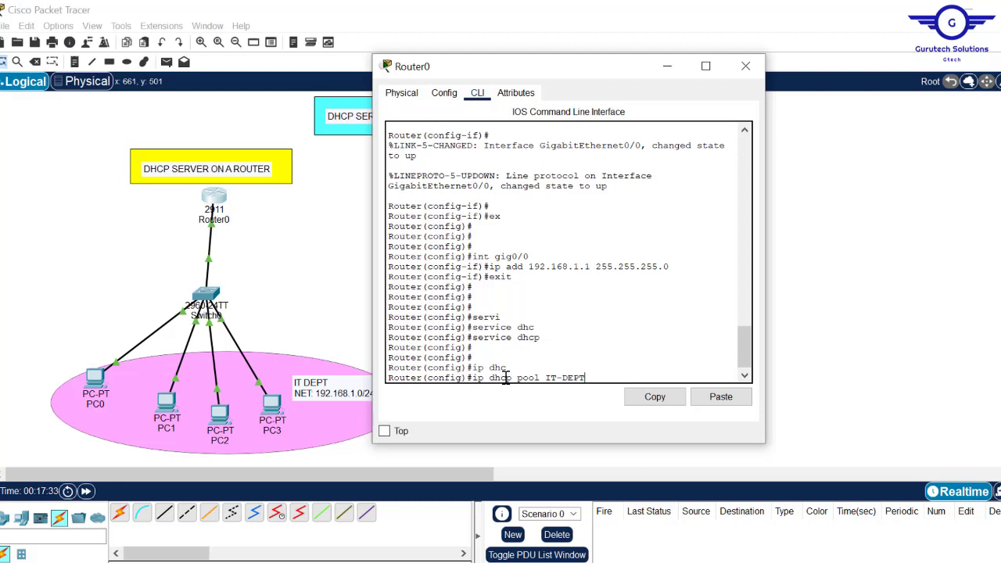
{"action": "key", "text": "Return"}
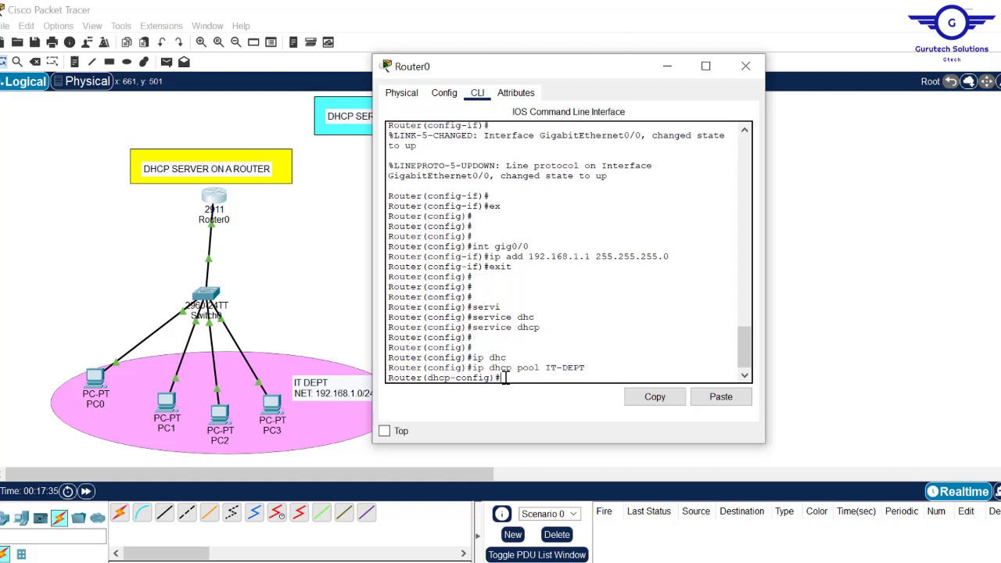
Assign network 192.168.1.0 with mask 255.255.255.0 to the IT-DEPT DHCP pool in Router0's command line
{"action": "left_click_drag", "start_coordinate": [589, 368], "coordinate": [549, 369]}
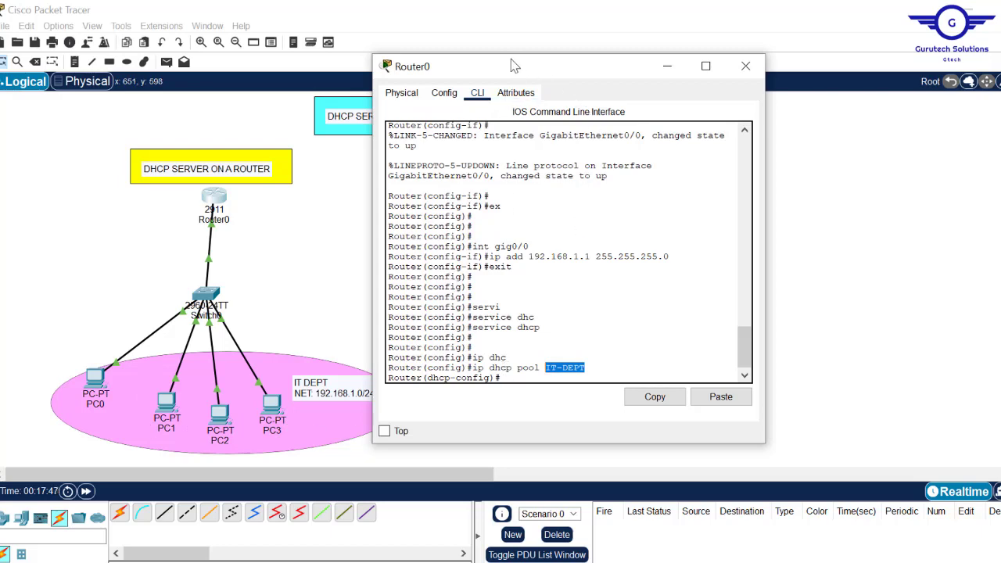
{"action": "left_click_drag", "start_coordinate": [511, 65], "coordinate": [528, 70]}
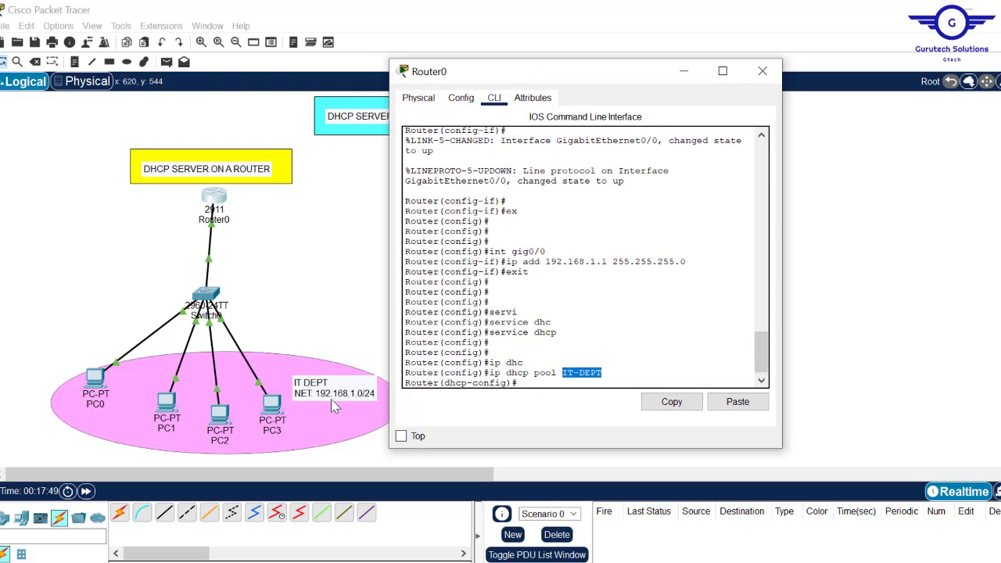
{"action": "left_click", "coordinate": [517, 383]}
{"action": "type", "text": "netw"}
{"action": "key", "text": "Tab"}
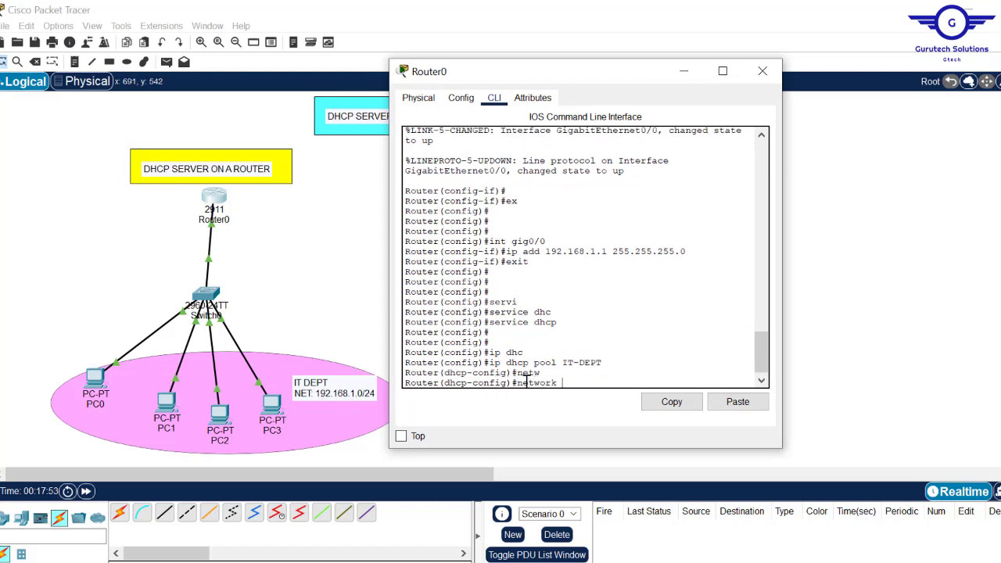
{"action": "type", "text": "192.168.1.0 255.255"}
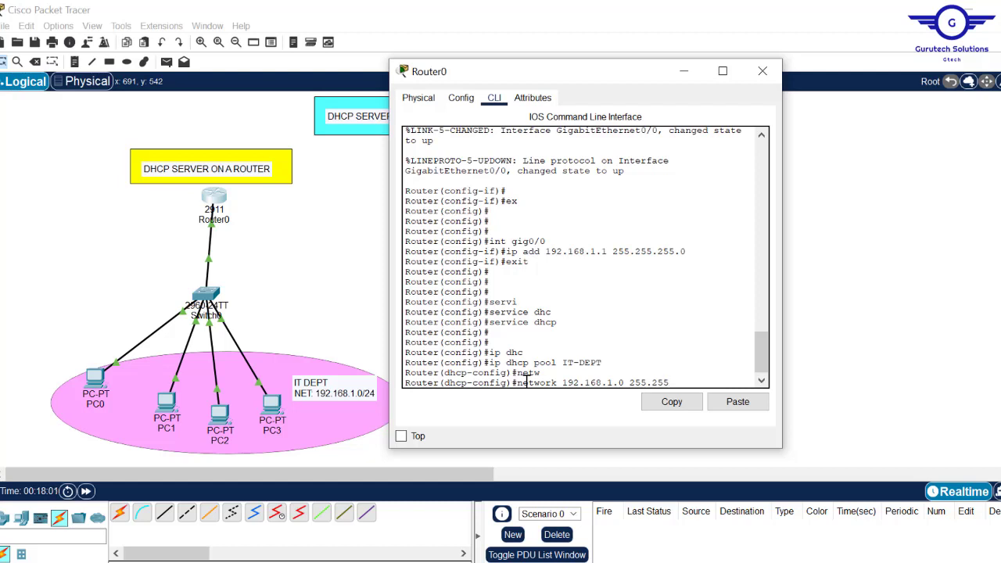
{"action": "type", "text": ".255.0"}
{"action": "key", "text": "Return"}
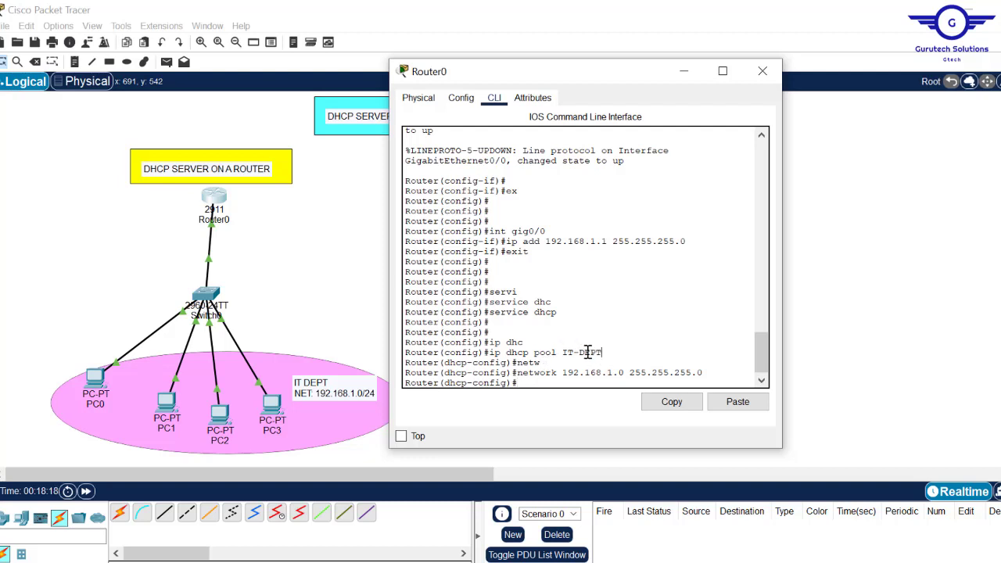
Check Router0's interface address in the workspace and set the IT-DEPT pool's default router to 192.168.1.1
{"action": "left_click_drag", "start_coordinate": [601, 352], "coordinate": [537, 352]}
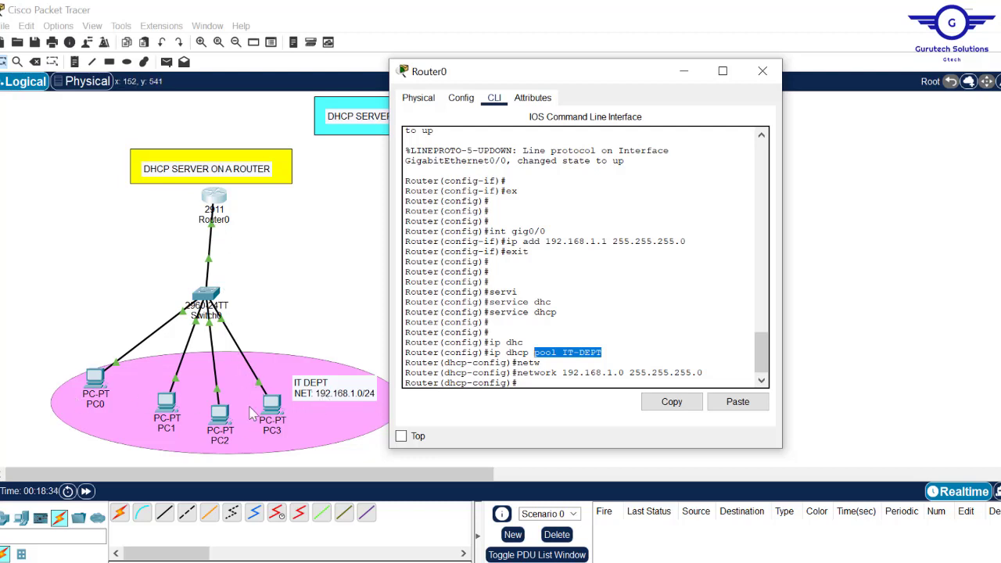
{"action": "left_click", "coordinate": [534, 383]}
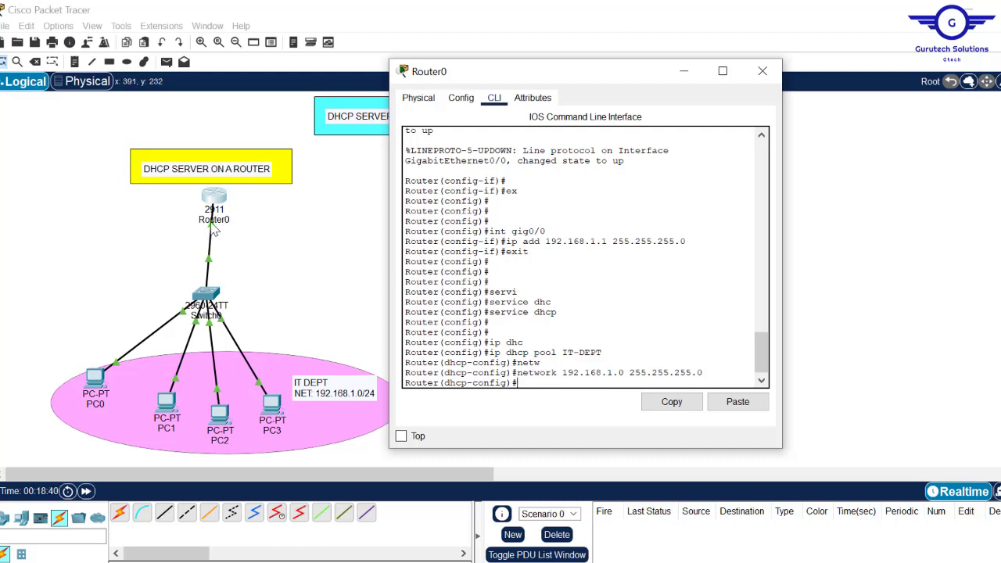
{"action": "left_click", "coordinate": [304, 209]}
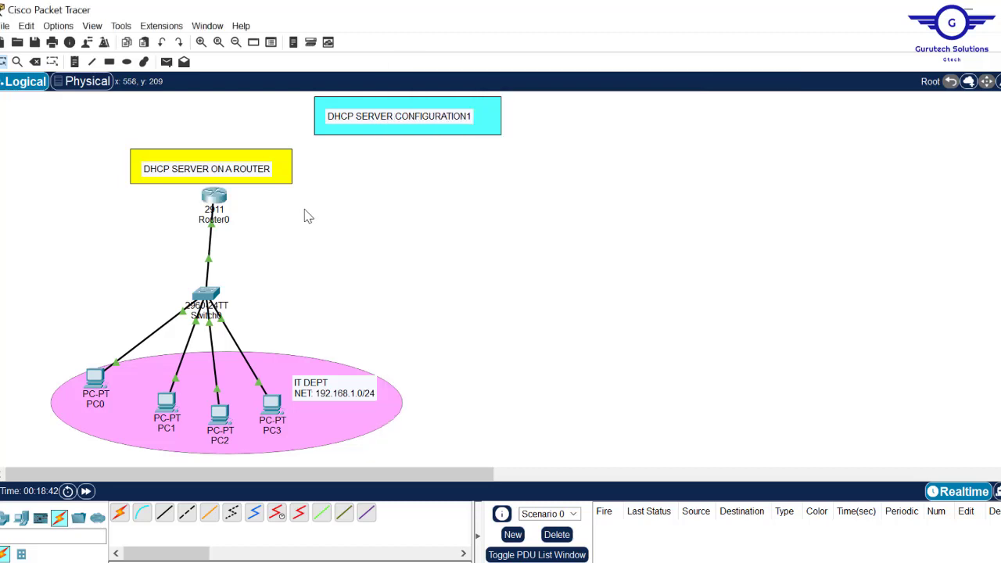
{"action": "mouse_move", "coordinate": [209, 201]}
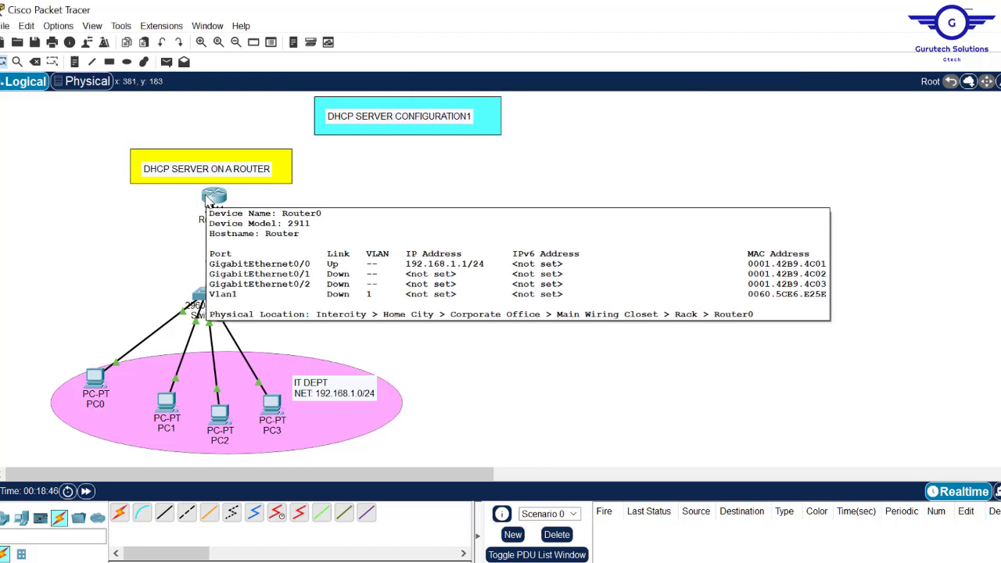
{"action": "left_click", "coordinate": [210, 200]}
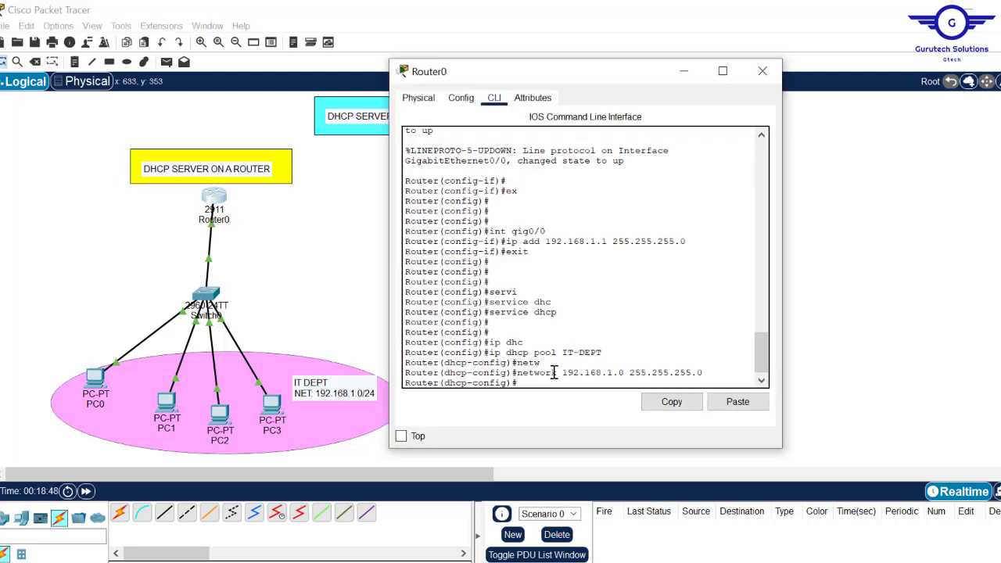
{"action": "type", "text": "defa"}
{"action": "key", "text": "Tab"}
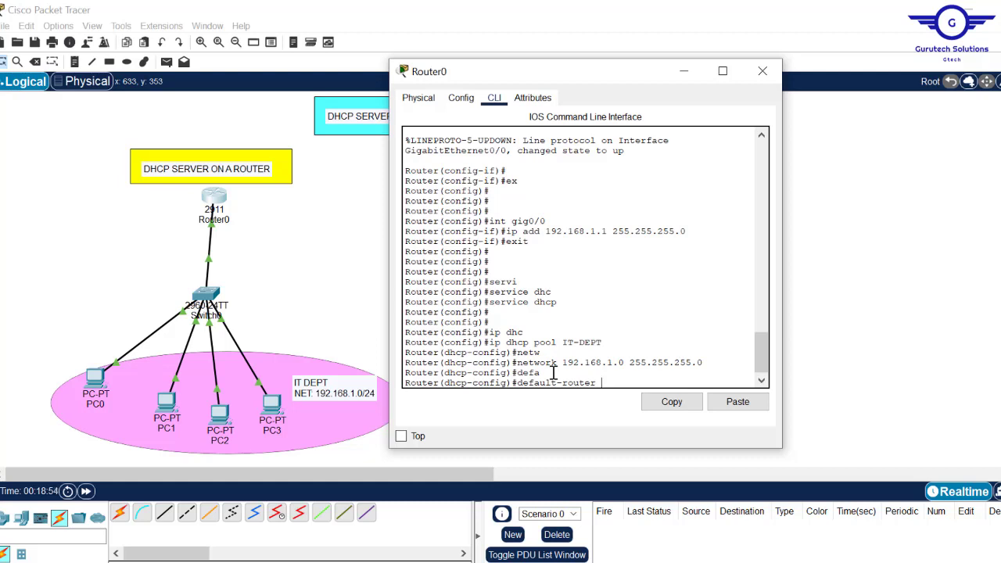
{"action": "type", "text": "192.168.1.1"}
{"action": "key", "text": "Return"}
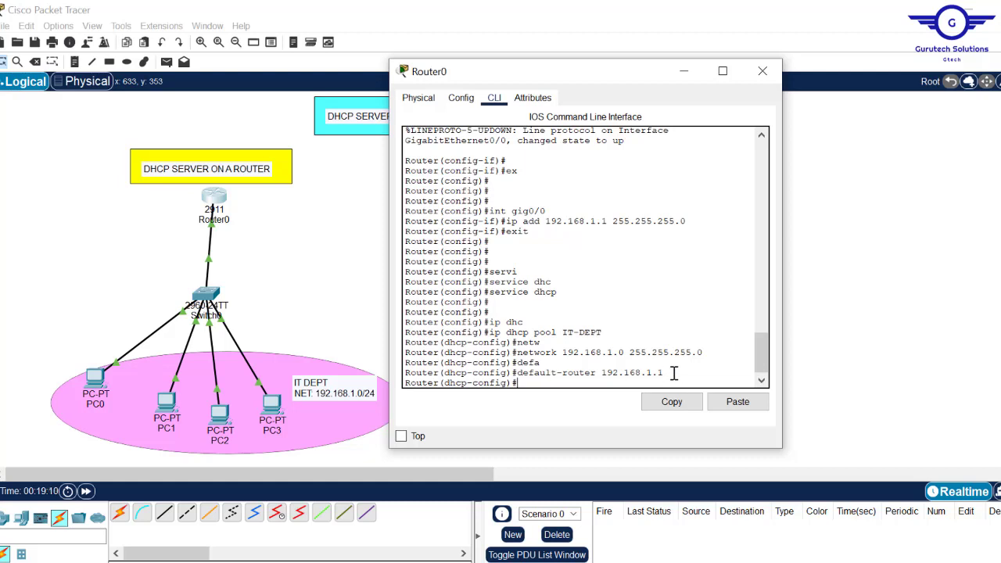
Review the IT-DEPT pool commands and the gig0/0 address commands in Router0's command line
{"action": "left_click_drag", "start_coordinate": [678, 373], "coordinate": [506, 334]}
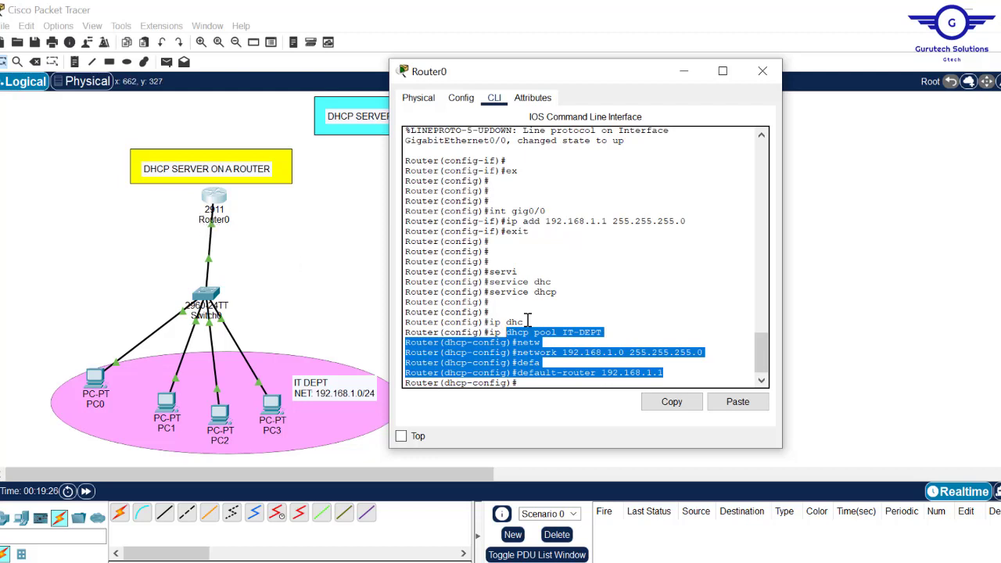
{"action": "left_click", "coordinate": [537, 375]}
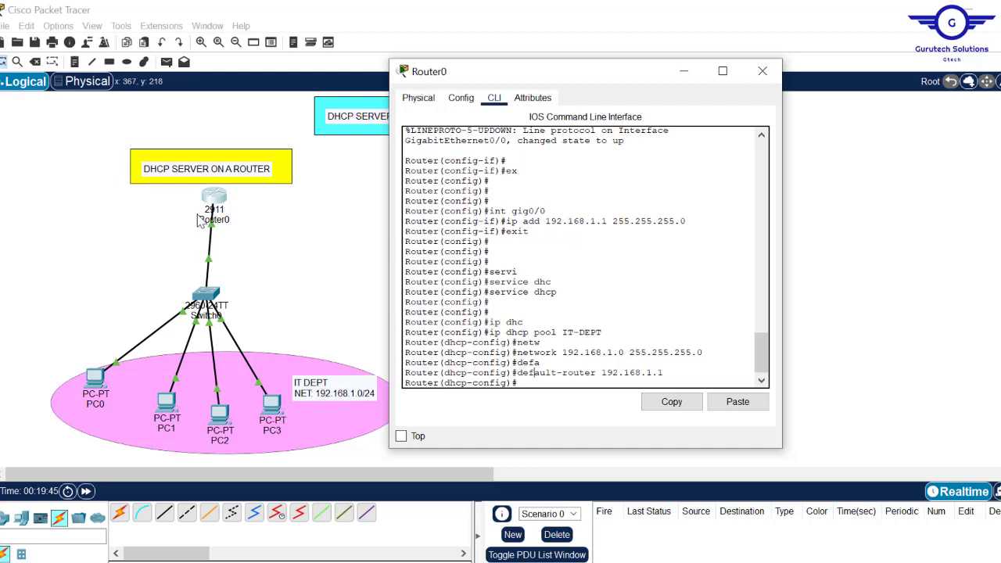
{"action": "left_click_drag", "start_coordinate": [687, 221], "coordinate": [491, 210]}
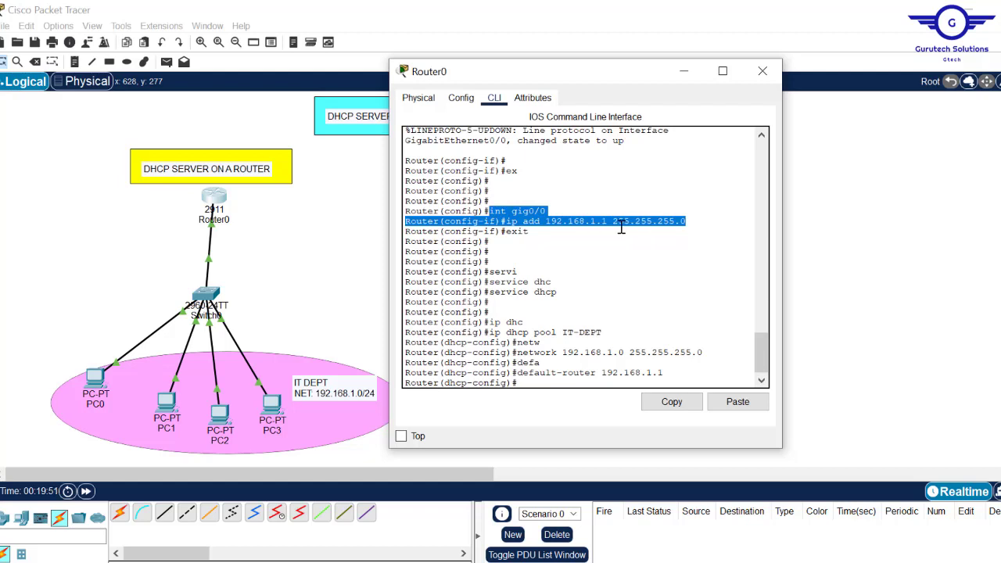
{"action": "left_click", "coordinate": [581, 336]}
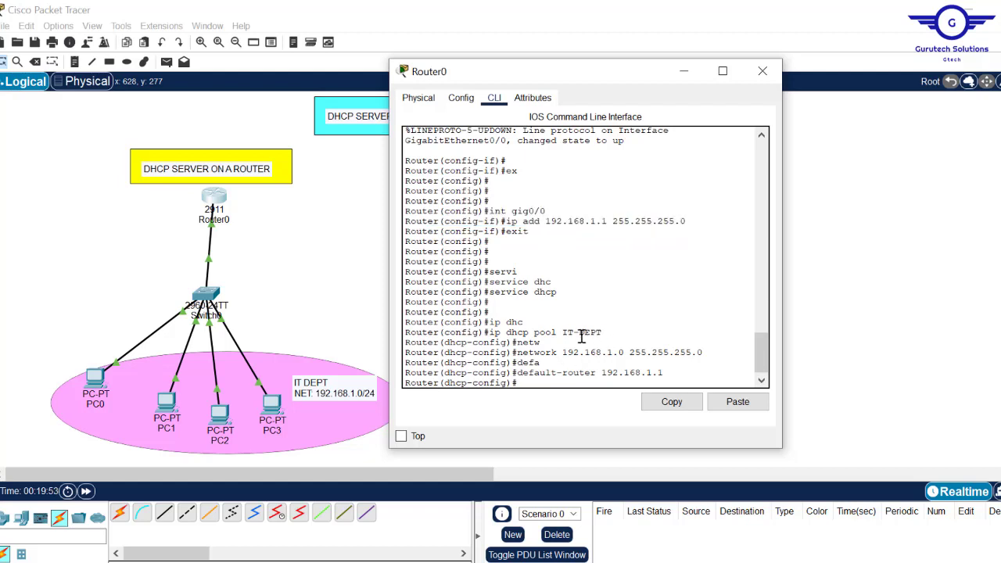
{"action": "left_click_drag", "start_coordinate": [601, 336], "coordinate": [561, 336]}
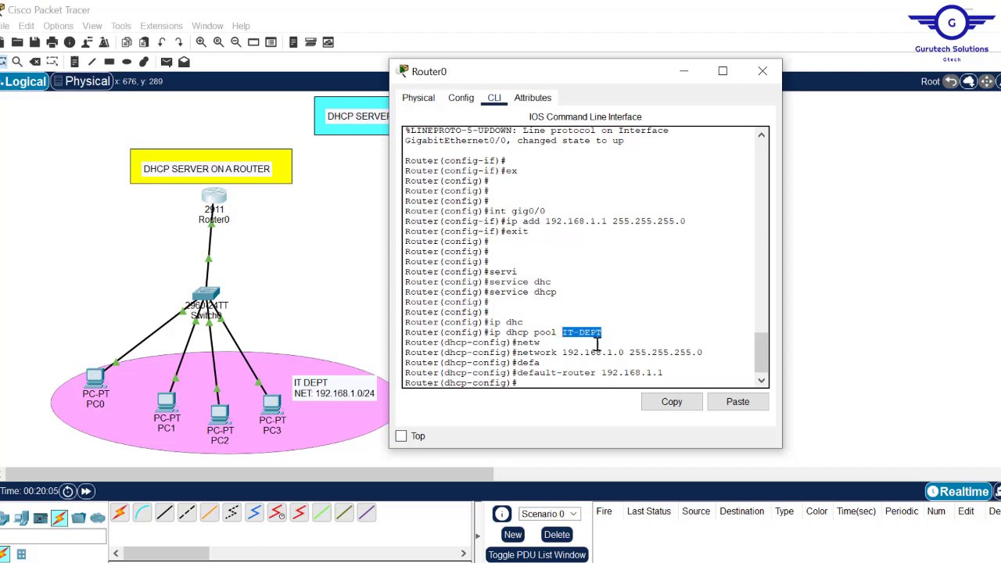
{"action": "left_click", "coordinate": [538, 378]}
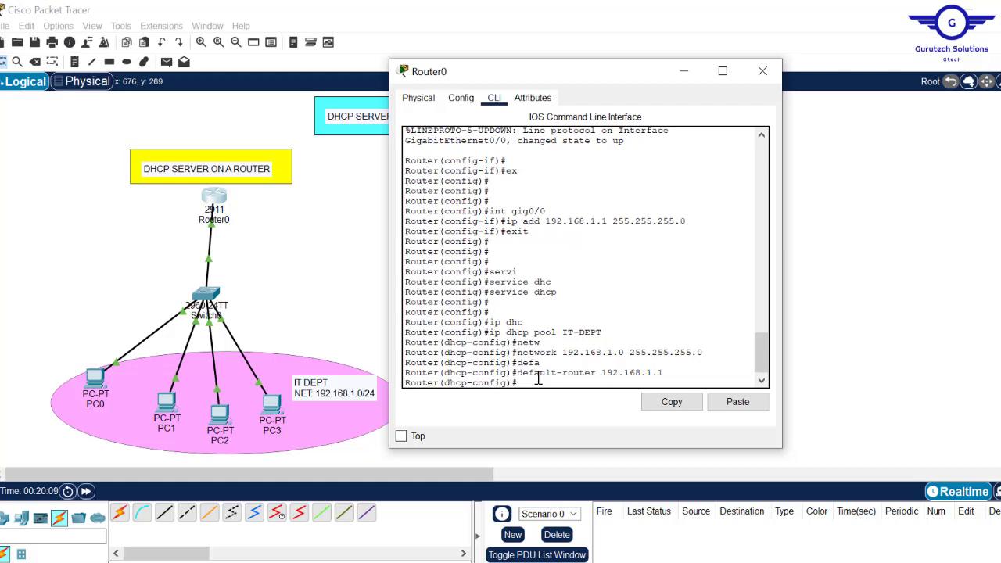
Set the IT-DEPT pool's DNS server to 8.8.8.8
{"action": "key", "text": "Return"}
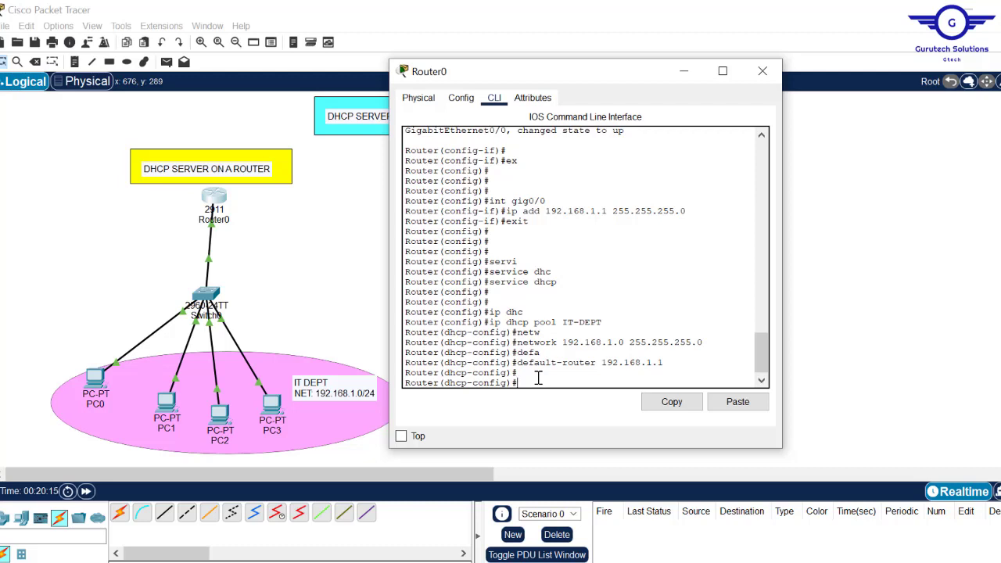
{"action": "type", "text": "dn"}
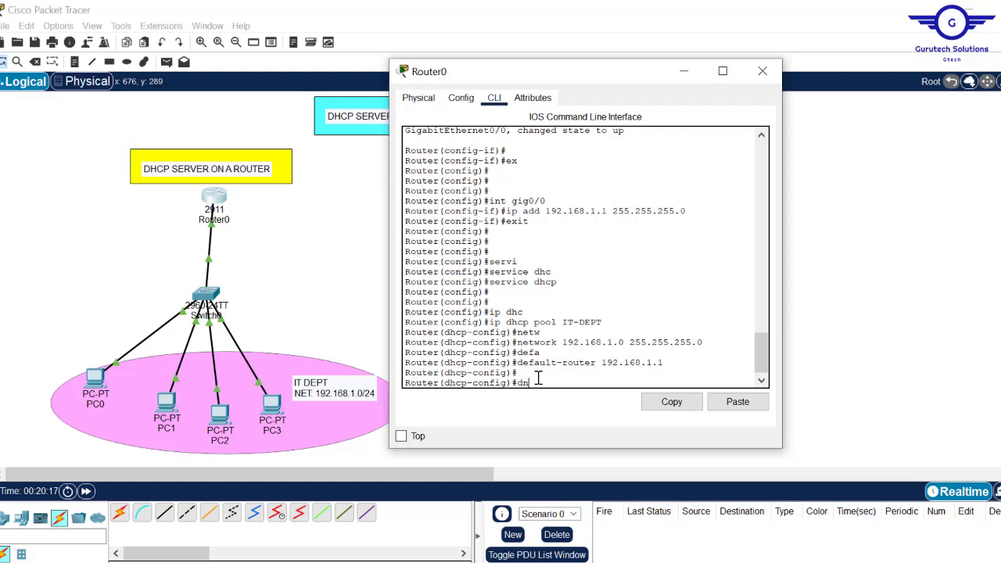
{"action": "type", "text": "s"}
{"action": "key", "text": "Tab"}
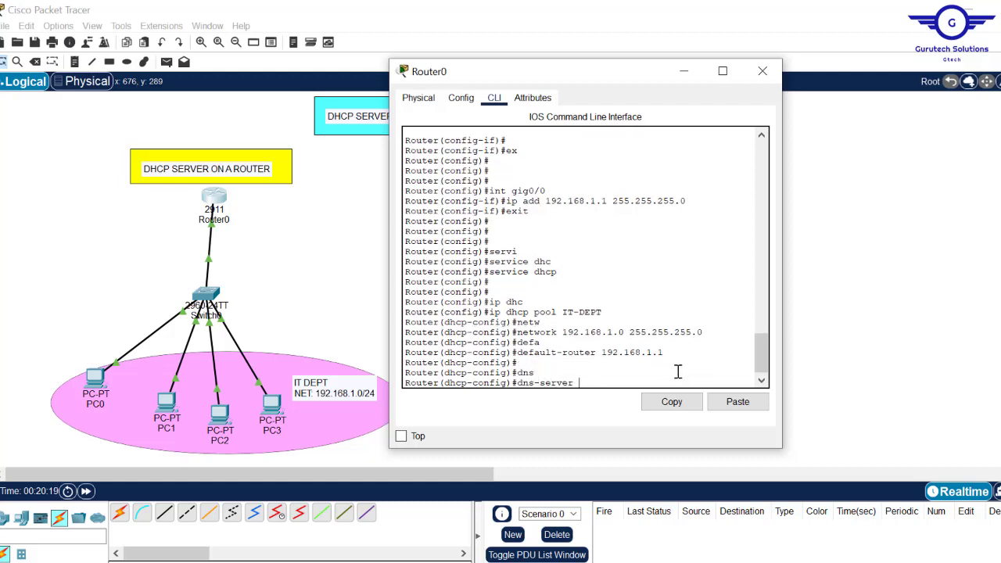
{"action": "type", "text": "8.8.8.8"}
{"action": "key", "text": "Return"}
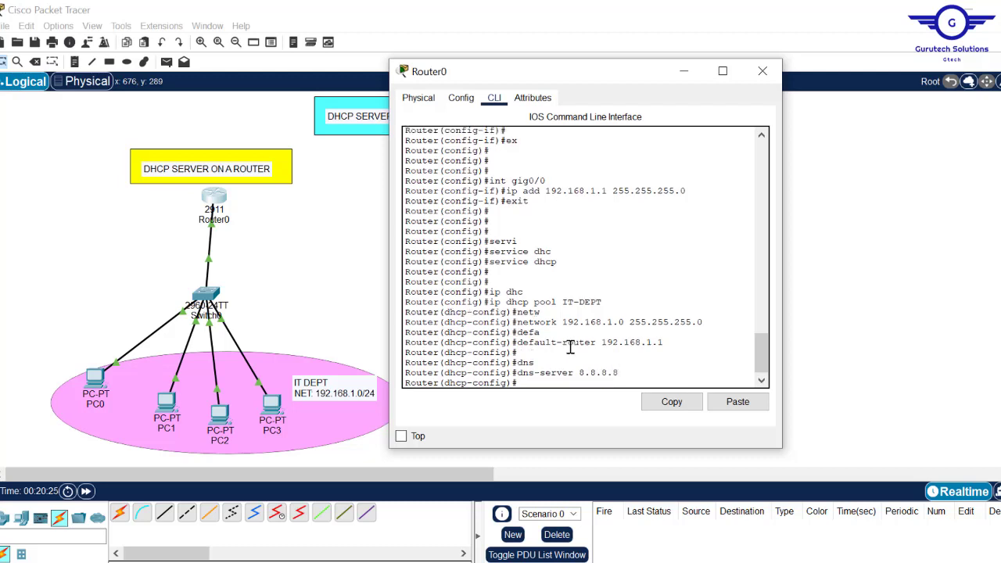
Exit DHCP pool configuration, save Router0's configuration with do wr and close the router window
{"action": "type", "text": "exit"}
{"action": "key", "text": "Return"}
{"action": "key", "text": "Return"}
{"action": "key", "text": "Return"}
{"action": "key", "text": "Return"}
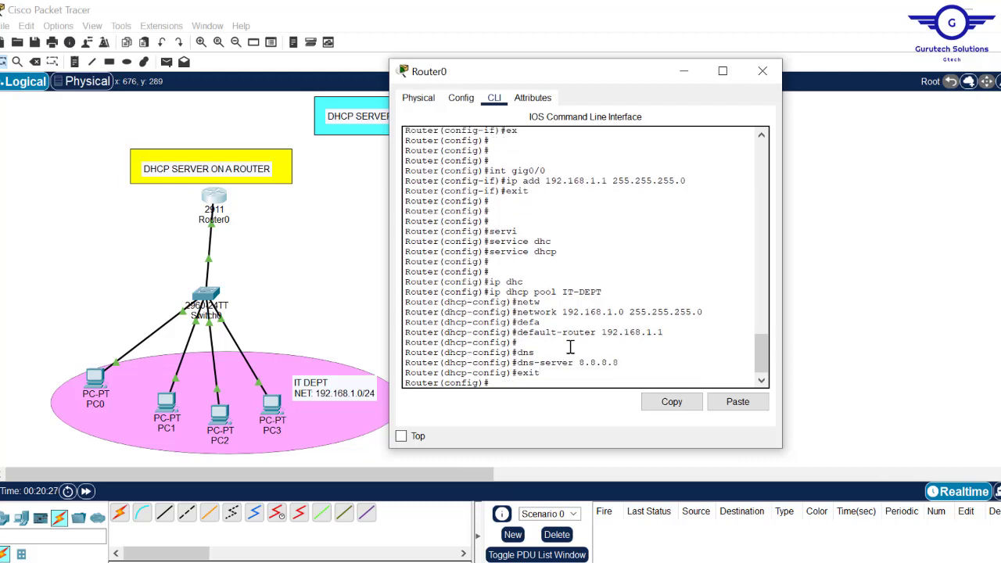
{"action": "type", "text": "do ww"}
{"action": "type", "text": "r"}
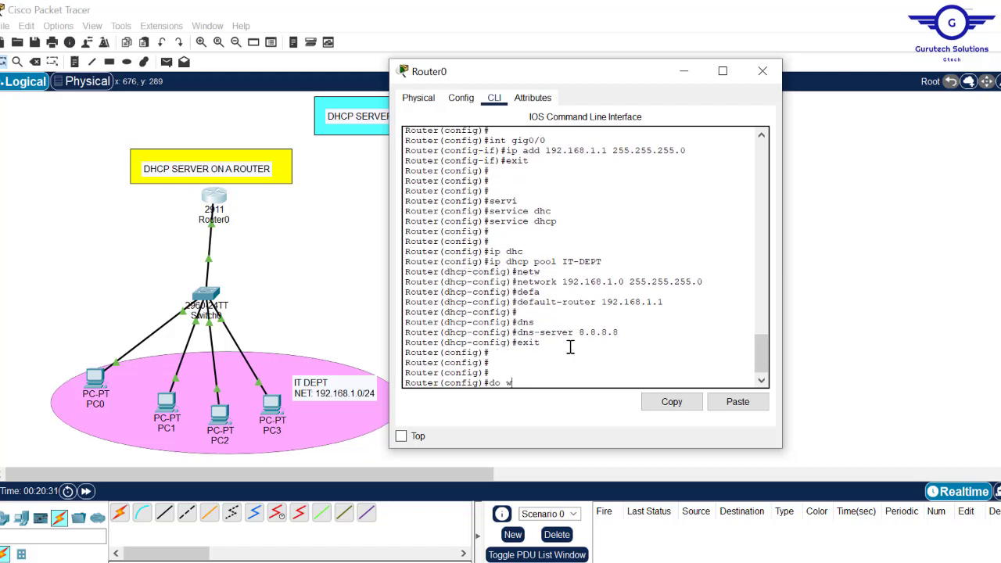
{"action": "key", "text": "Return"}
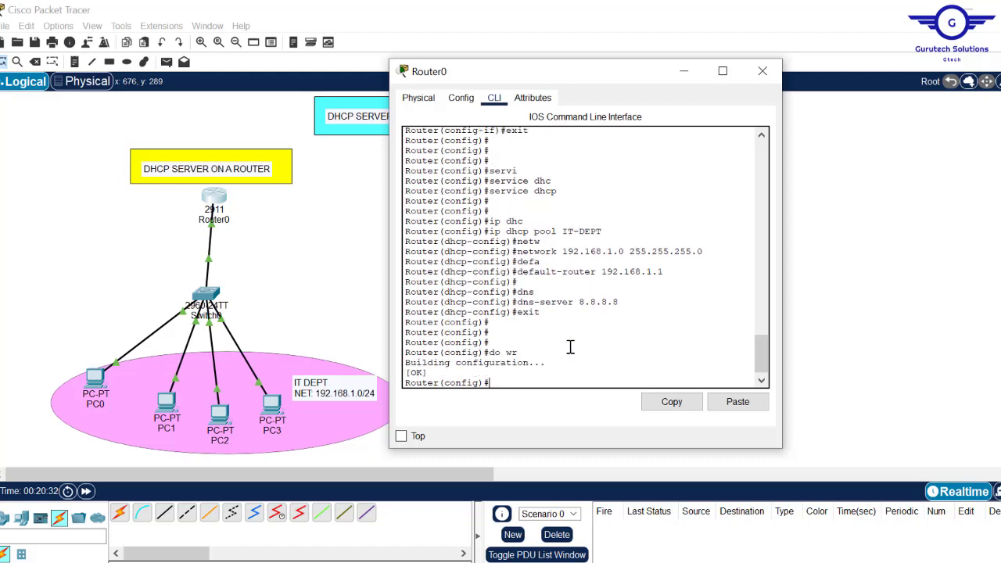
{"action": "left_click", "coordinate": [763, 72]}
Shift PC0 slightly inward within the pink ellipse and request its IPv4 configuration through DHCP
{"action": "left_click_drag", "start_coordinate": [96, 378], "coordinate": [113, 395]}
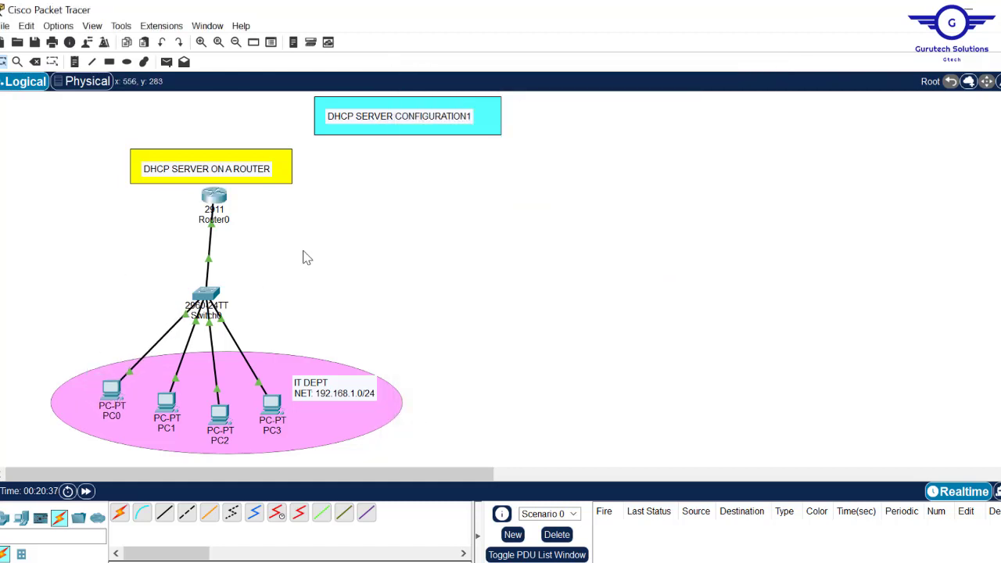
{"action": "left_click", "coordinate": [117, 387]}
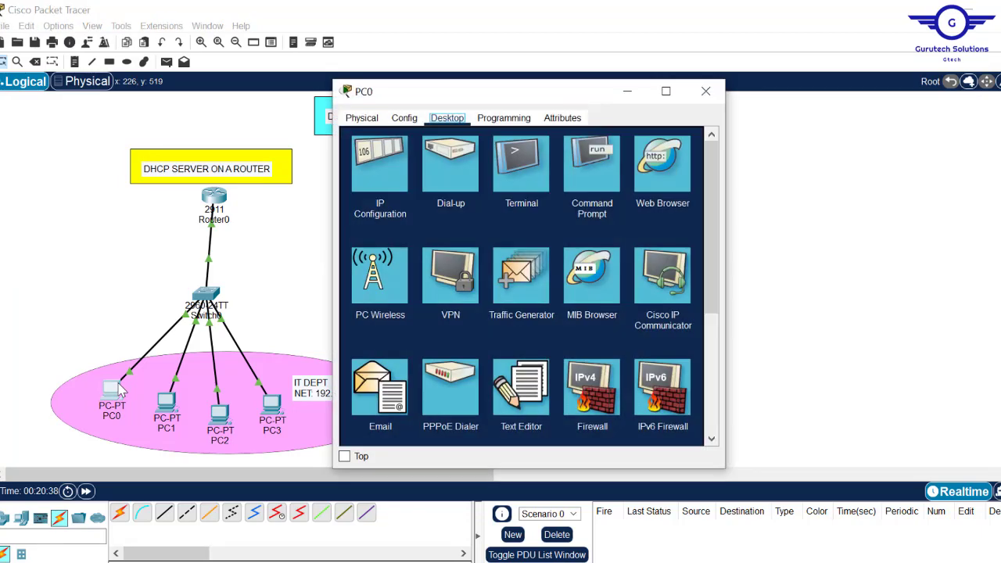
{"action": "left_click", "coordinate": [387, 178]}
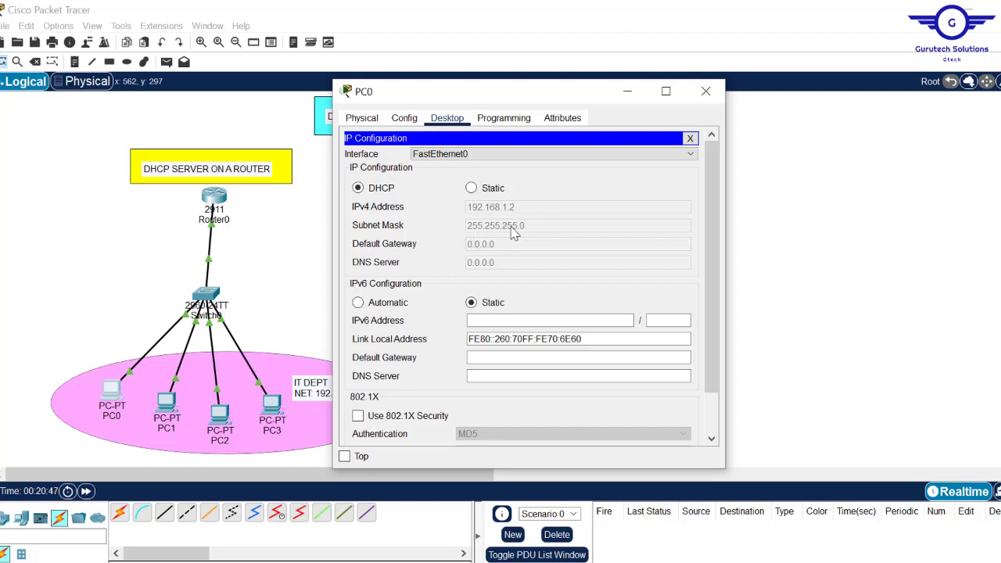
{"action": "left_click", "coordinate": [366, 190]}
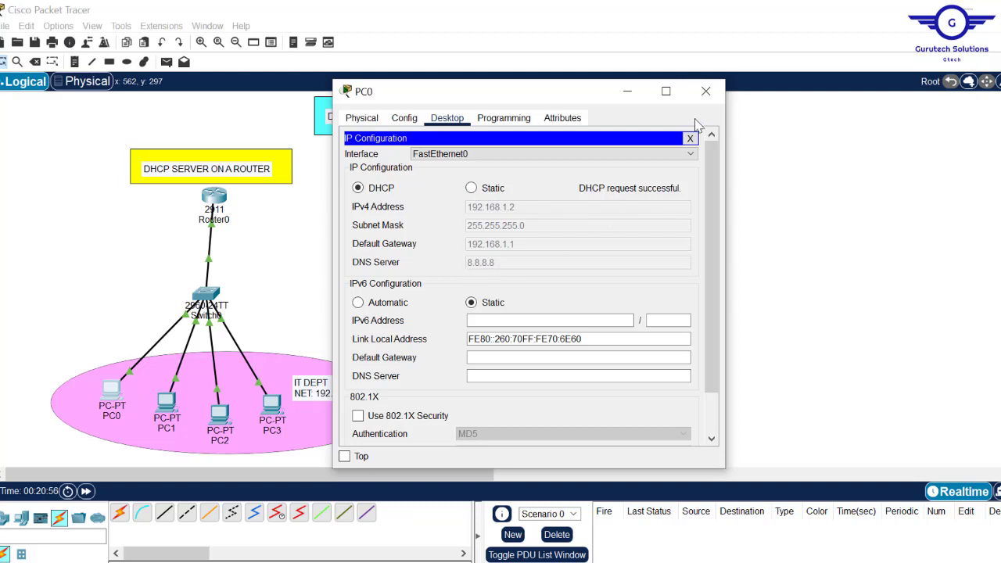
{"action": "left_click", "coordinate": [710, 93]}
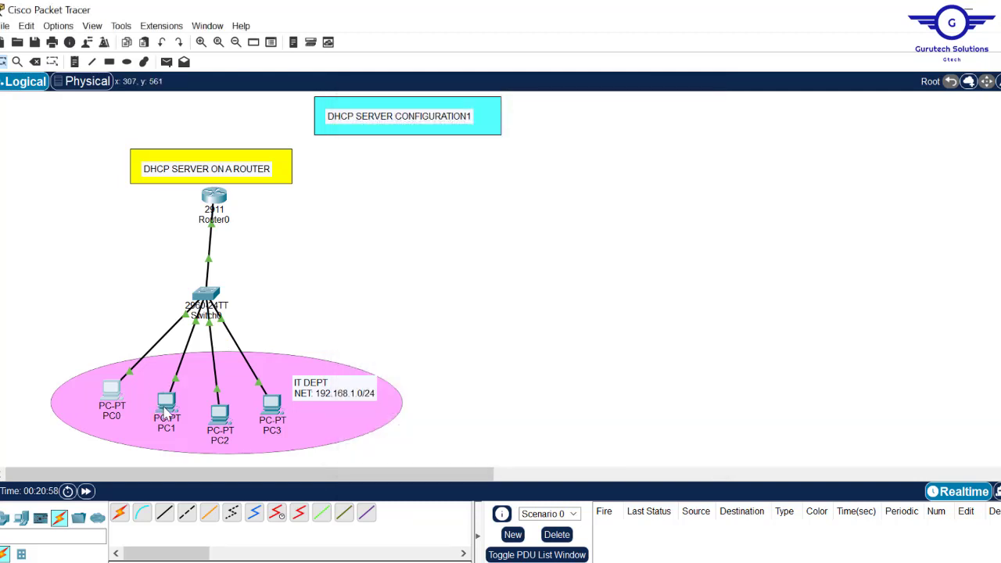
Renew PC1's IPv4 configuration by switching it to Static and back to DHCP
{"action": "left_click", "coordinate": [166, 407]}
{"action": "left_click", "coordinate": [382, 174]}
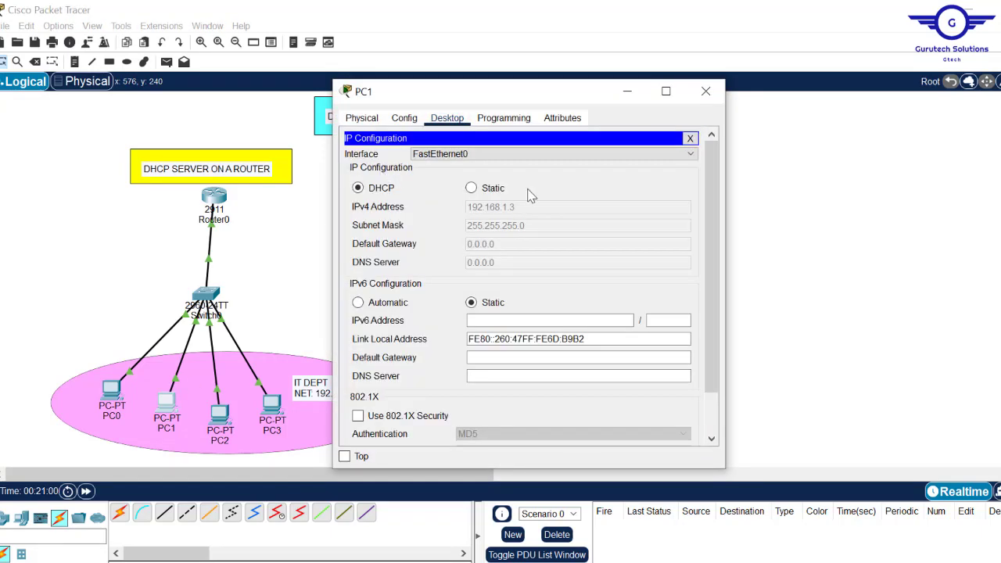
{"action": "left_click", "coordinate": [472, 188]}
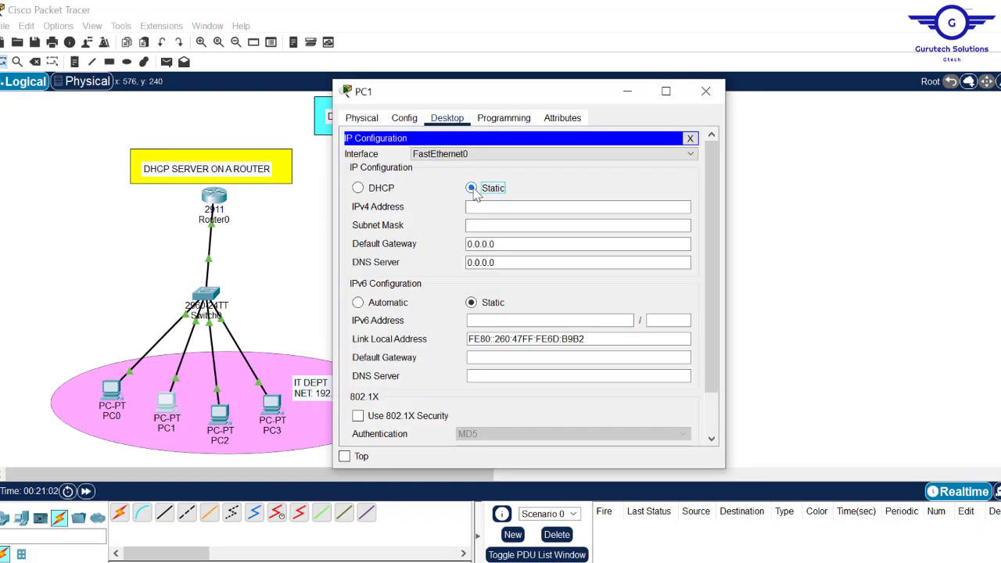
{"action": "left_click", "coordinate": [376, 191]}
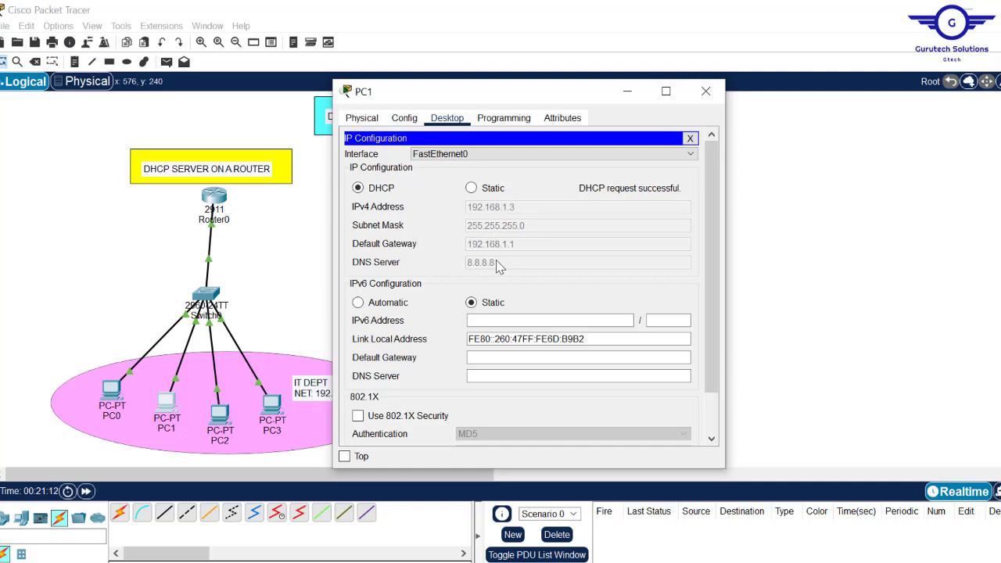
In Router0's CLI, exclude addresses 192.168.1.1 through 192.168.1.10 from DHCP assignment, widening the router window to fit the command
{"action": "left_click", "coordinate": [213, 196]}
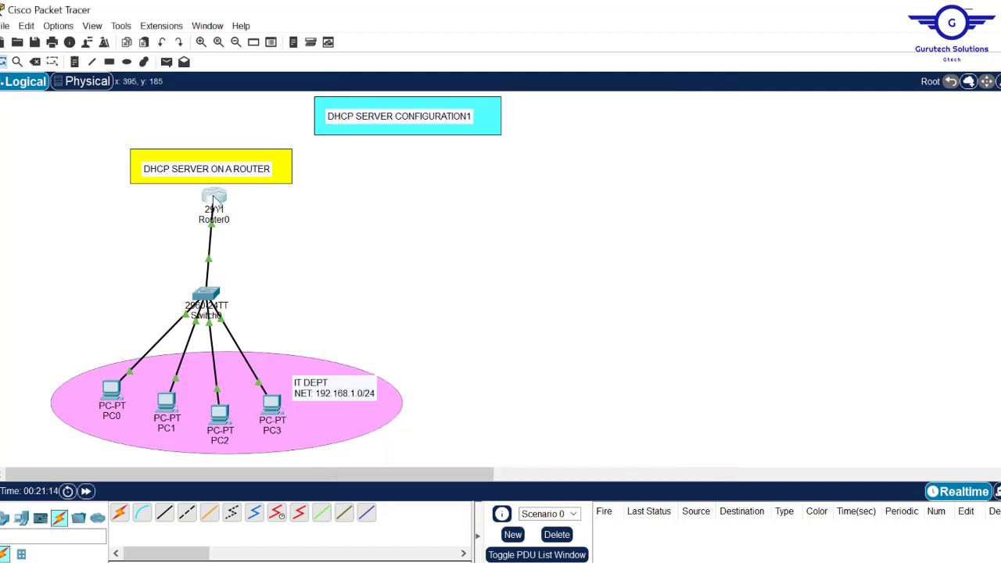
{"action": "left_click", "coordinate": [536, 376]}
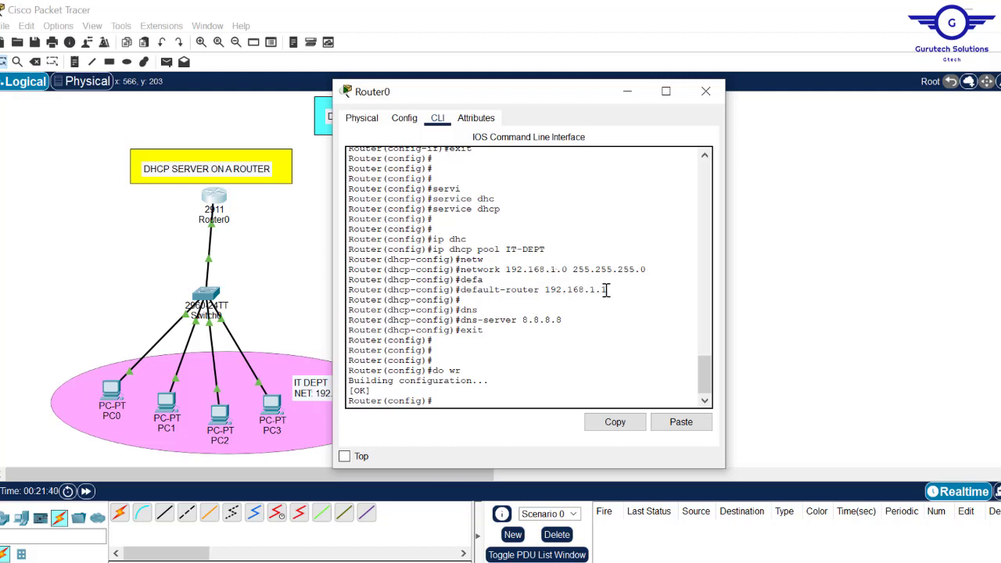
{"action": "left_click_drag", "start_coordinate": [606, 290], "coordinate": [603, 290]}
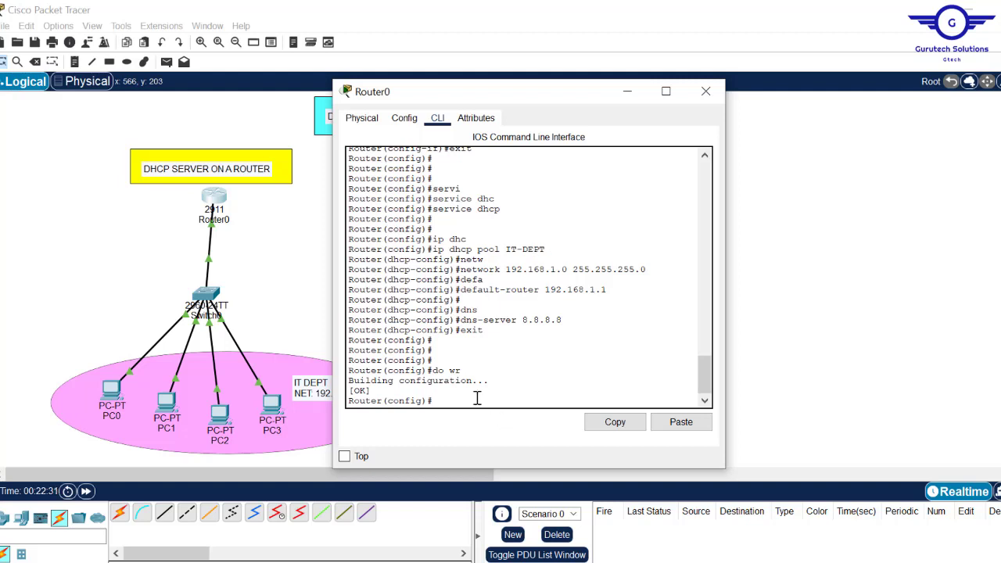
{"action": "type", "text": "ip dhc"}
{"action": "key", "text": "Tab"}
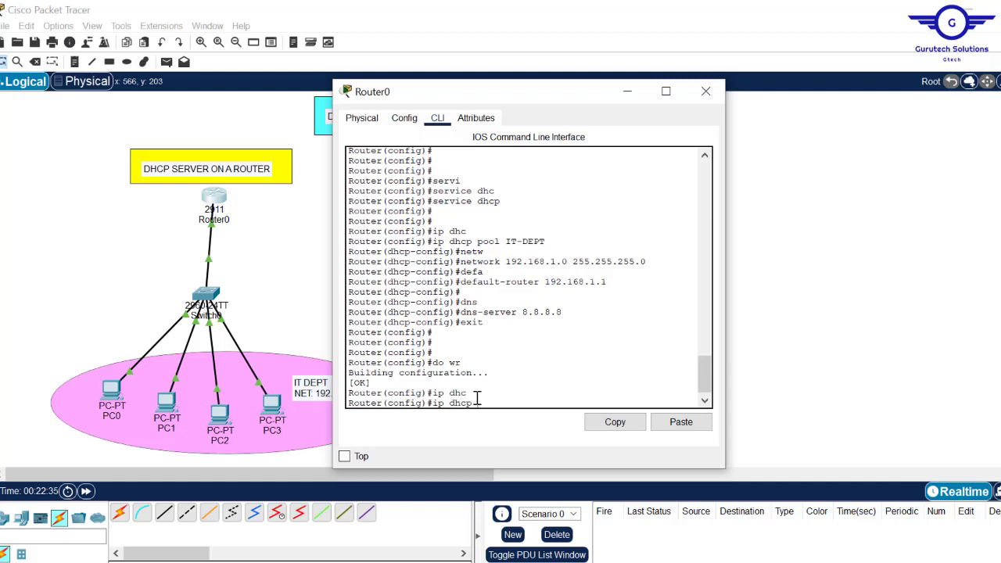
{"action": "type", "text": "ex"}
{"action": "key", "text": "Tab"}
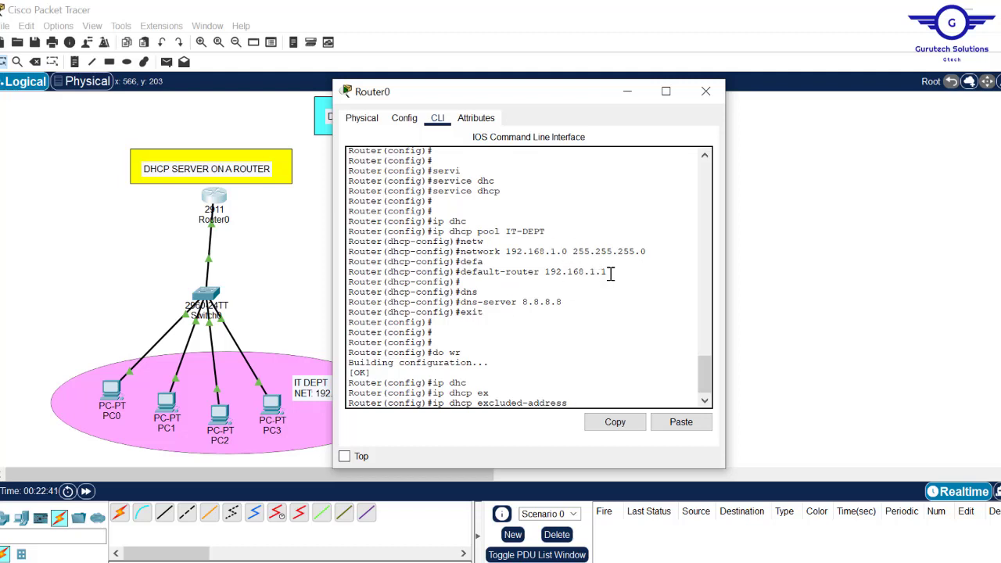
{"action": "left_click_drag", "start_coordinate": [607, 272], "coordinate": [551, 274]}
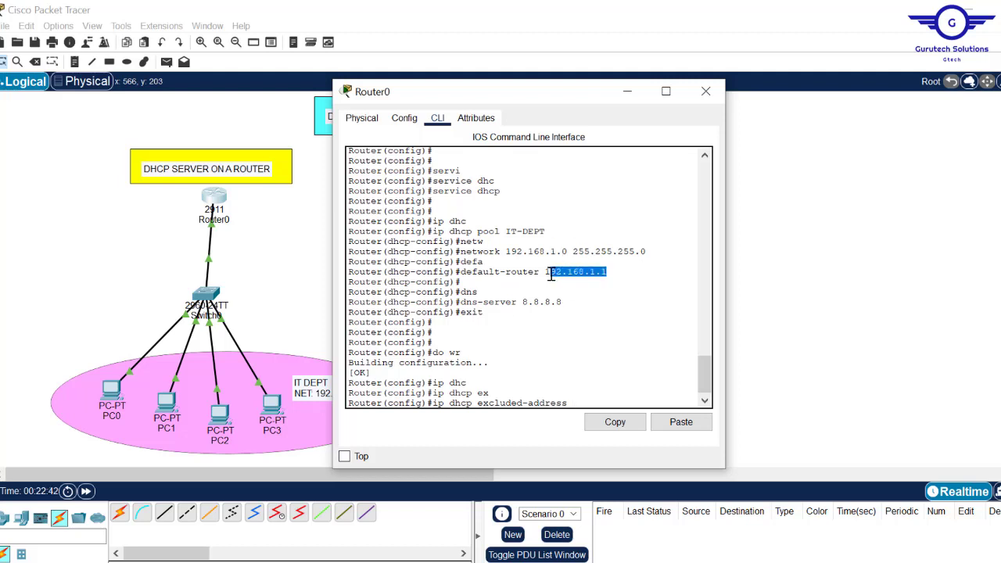
{"action": "left_click", "coordinate": [580, 389]}
{"action": "type", "text": "192.16"}
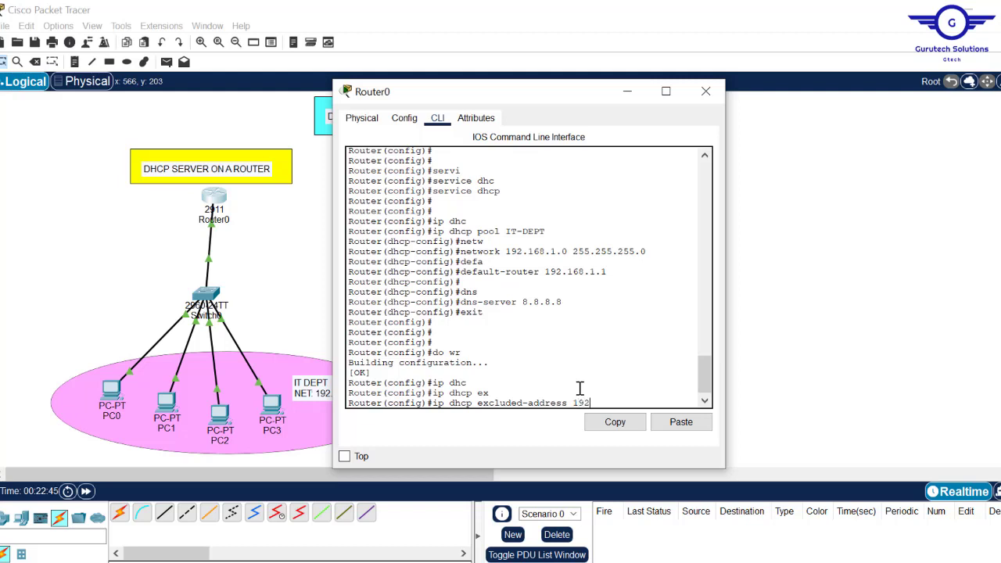
{"action": "type", "text": "8.1.1 192.168.1."}
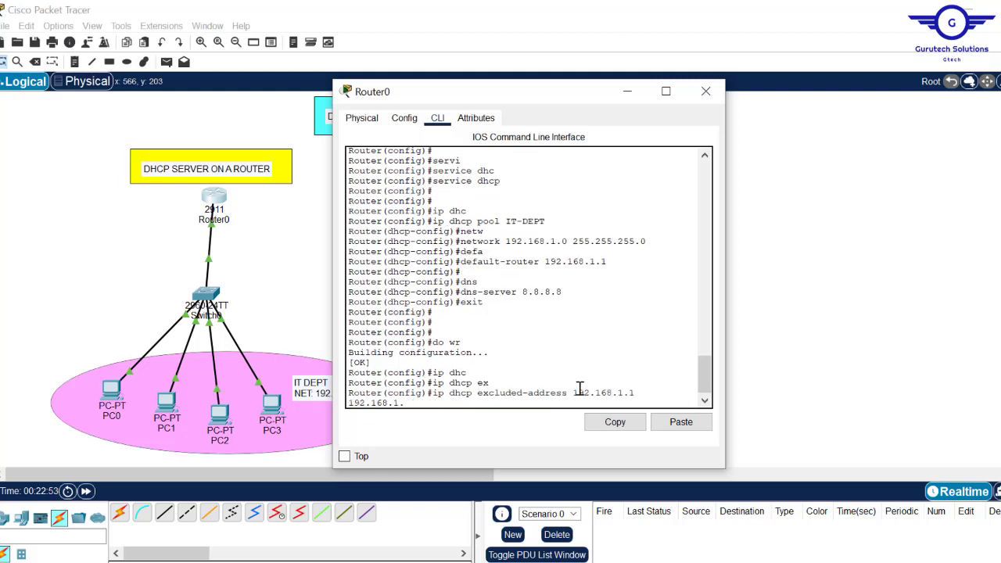
{"action": "type", "text": "10"}
{"action": "left_click_drag", "start_coordinate": [725, 329], "coordinate": [882, 337]}
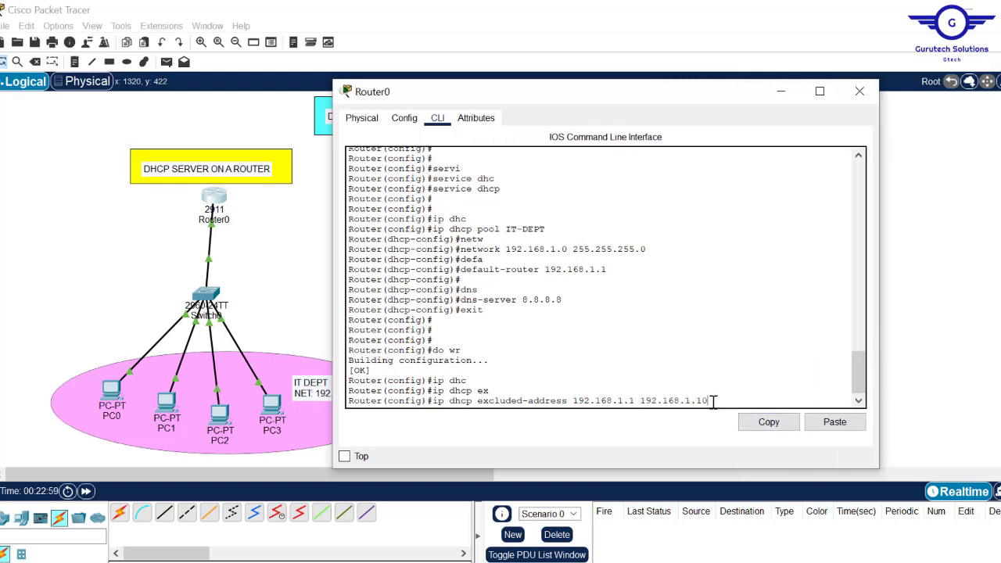
{"action": "left_click_drag", "start_coordinate": [709, 402], "coordinate": [573, 401]}
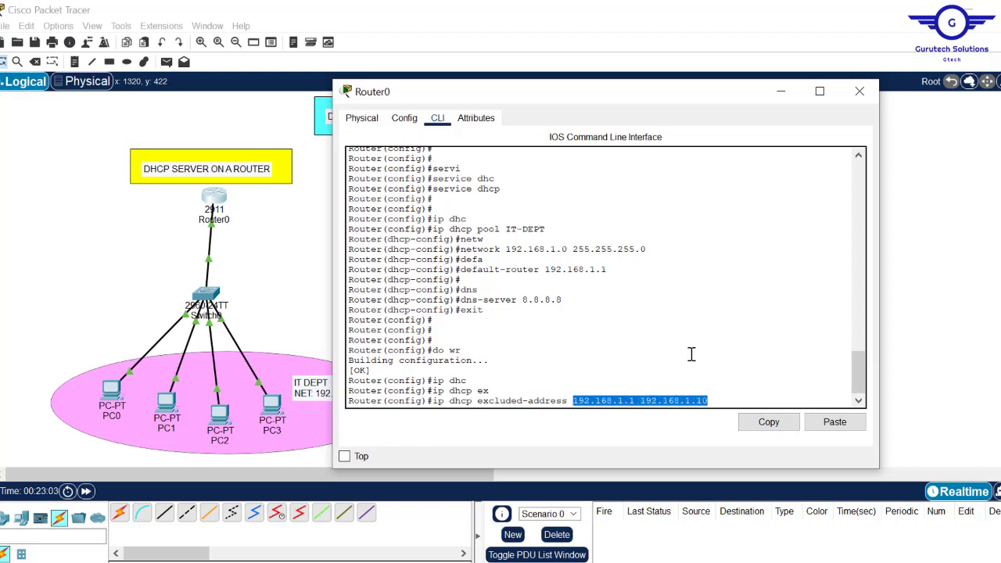
{"action": "left_click", "coordinate": [724, 399]}
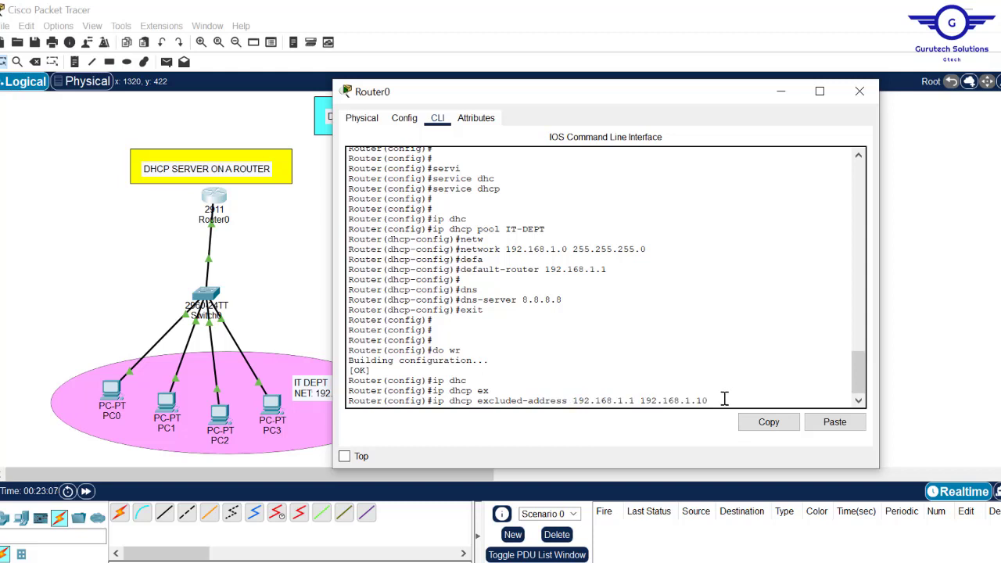
{"action": "key", "text": "Return"}
Save Router0's configuration with do wr and close the router window
{"action": "type", "text": "d"}
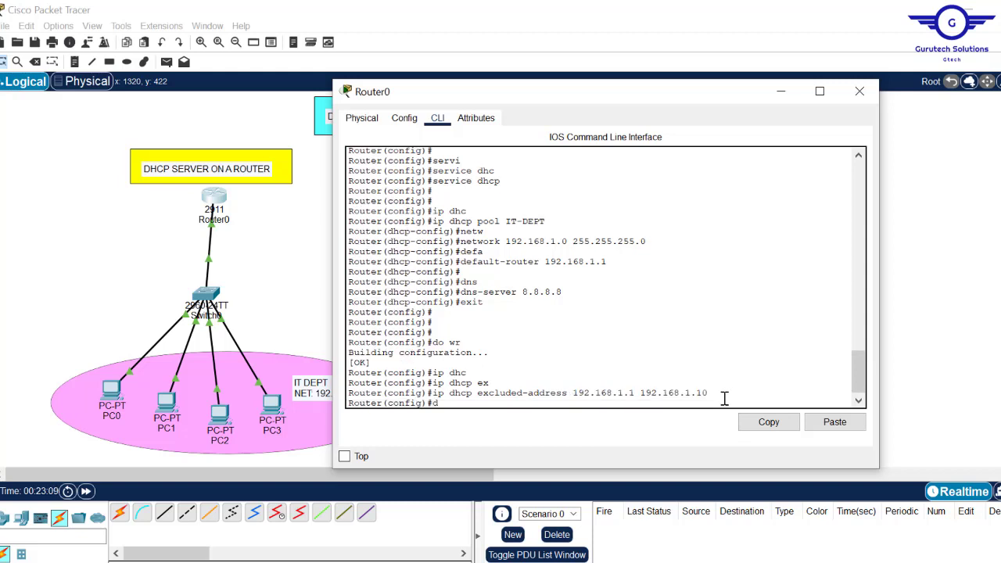
{"action": "type", "text": "o wr"}
{"action": "key", "text": "Return"}
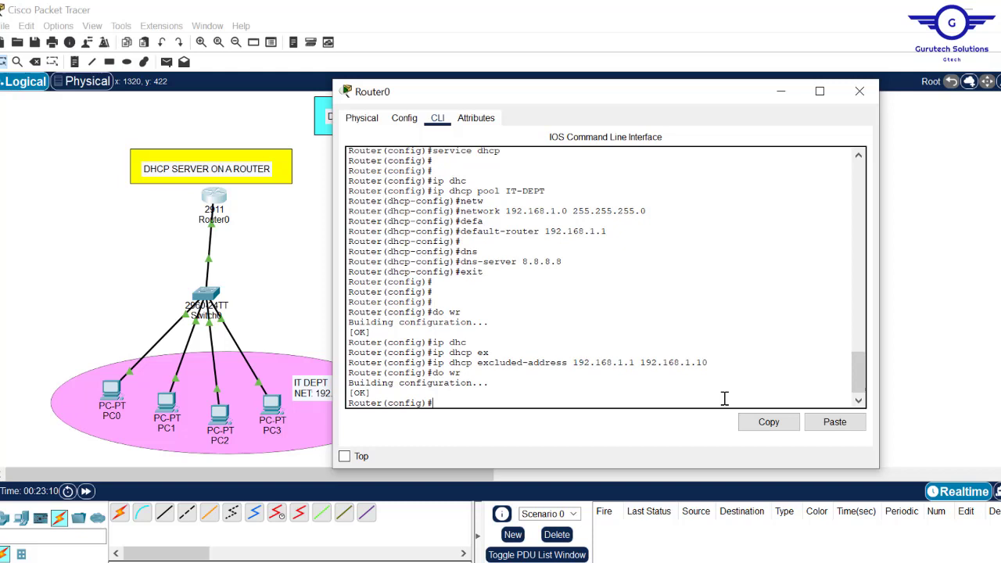
{"action": "left_click", "coordinate": [768, 98]}
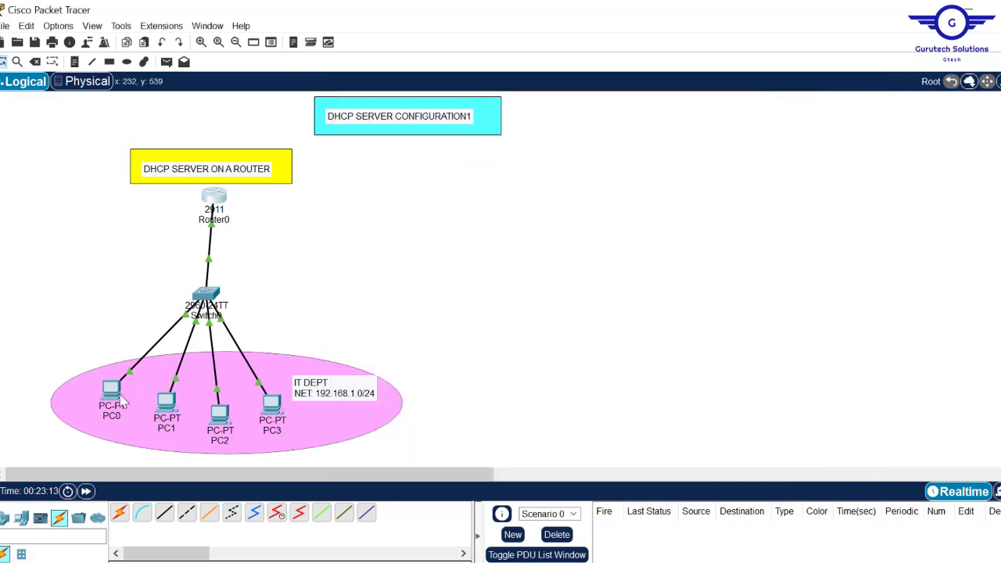
Check the current IP settings of PC0, PC2 and PC3
{"action": "mouse_move", "coordinate": [112, 393]}
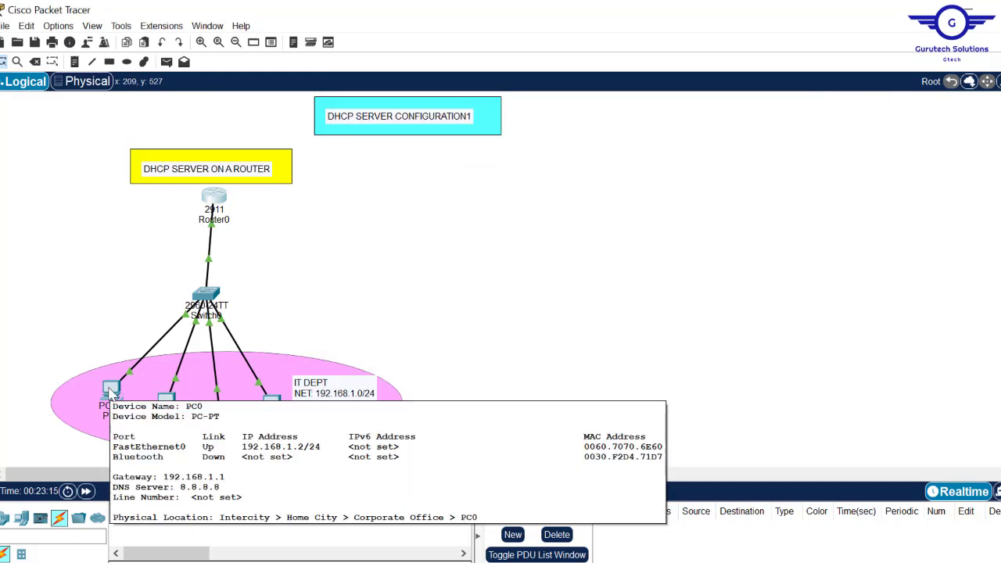
{"action": "left_click", "coordinate": [113, 392]}
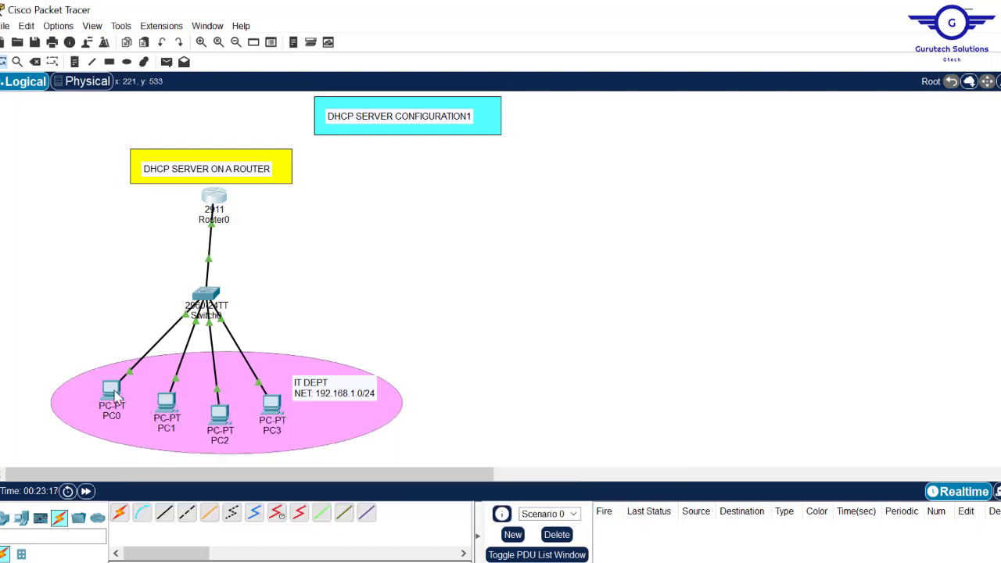
{"action": "left_click", "coordinate": [381, 180]}
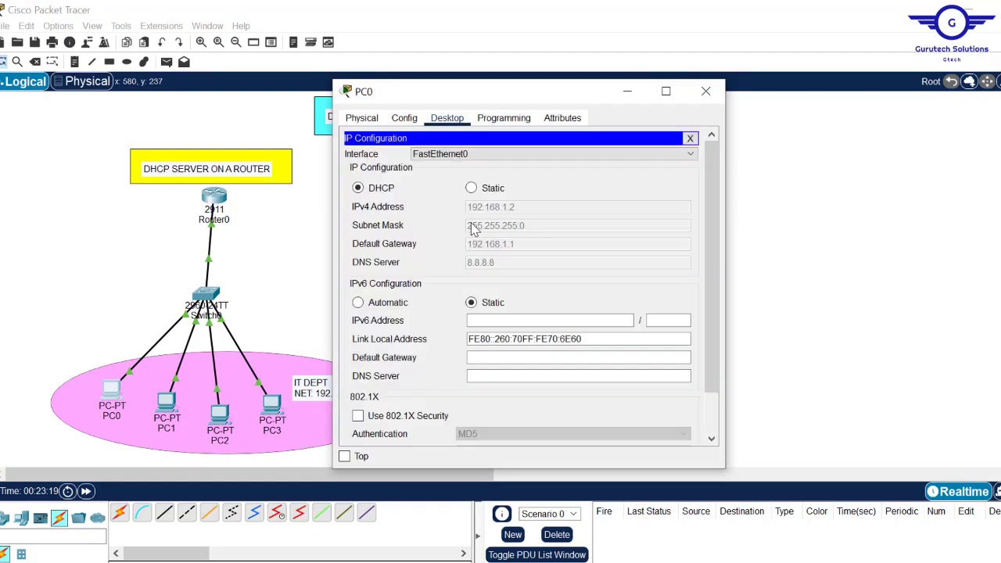
{"action": "left_click", "coordinate": [147, 218]}
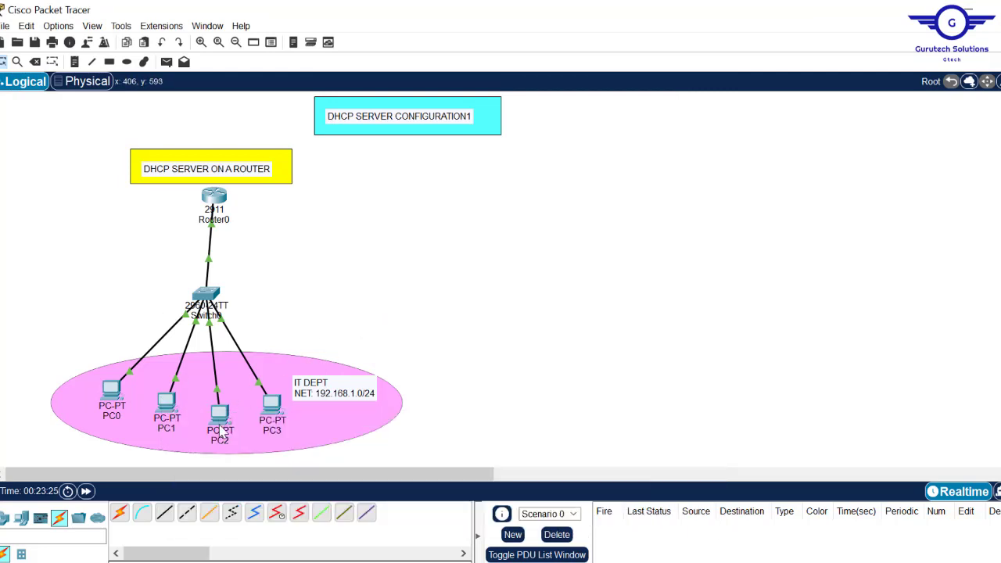
{"action": "mouse_move", "coordinate": [220, 421]}
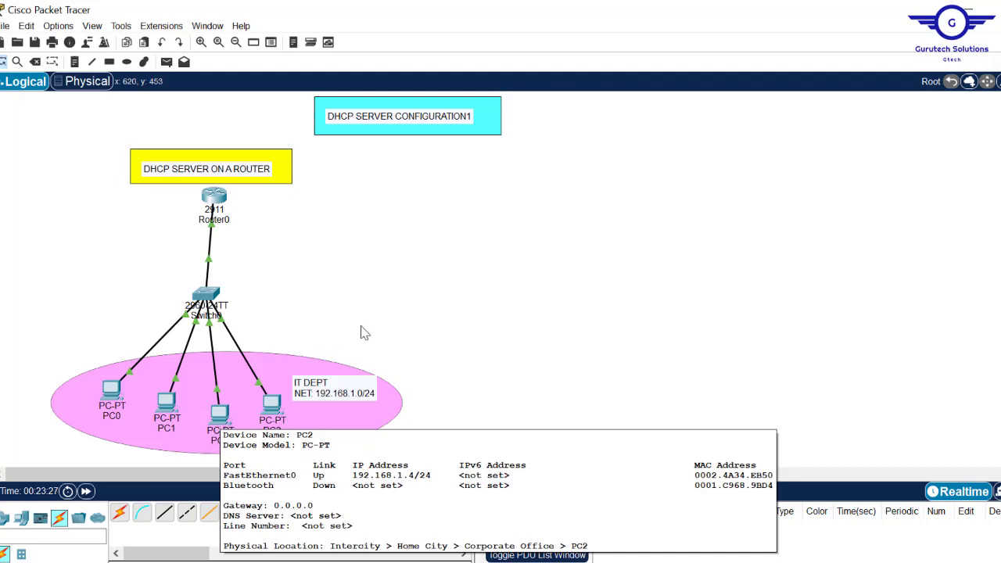
{"action": "mouse_move", "coordinate": [270, 416]}
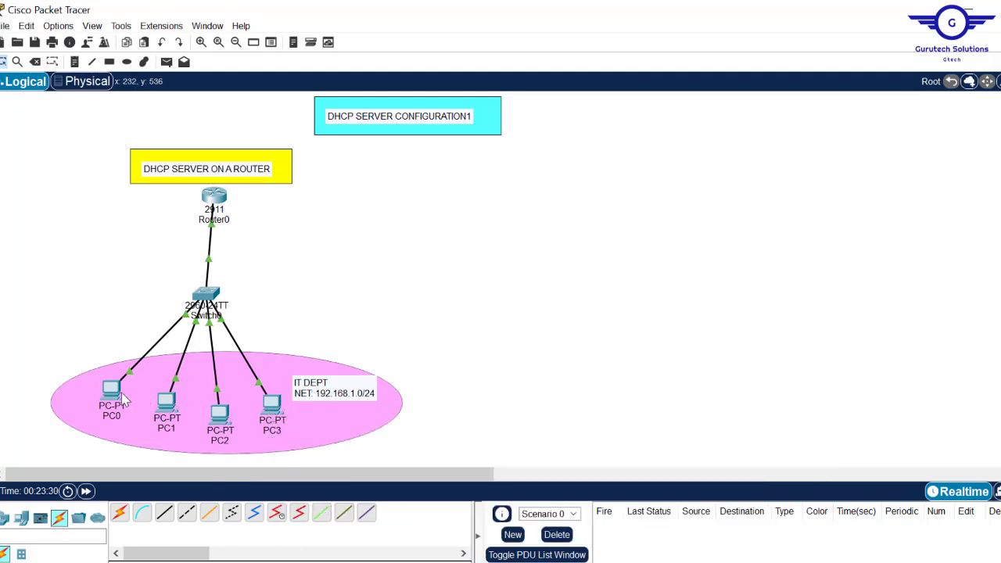
Renew PC0's IPv4 configuration by switching it to Static and back to DHCP, and close its window
{"action": "left_click", "coordinate": [112, 392]}
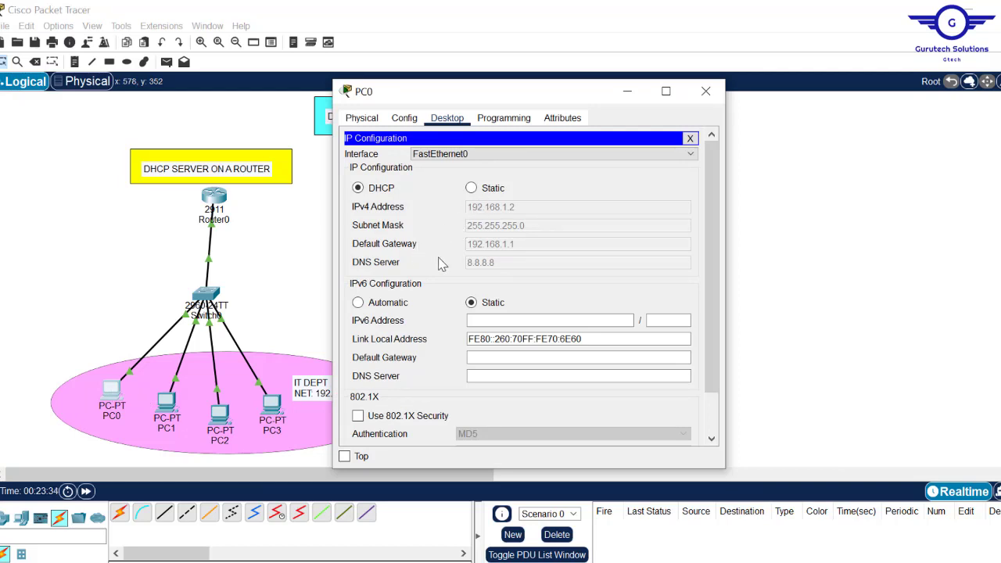
{"action": "left_click", "coordinate": [471, 188]}
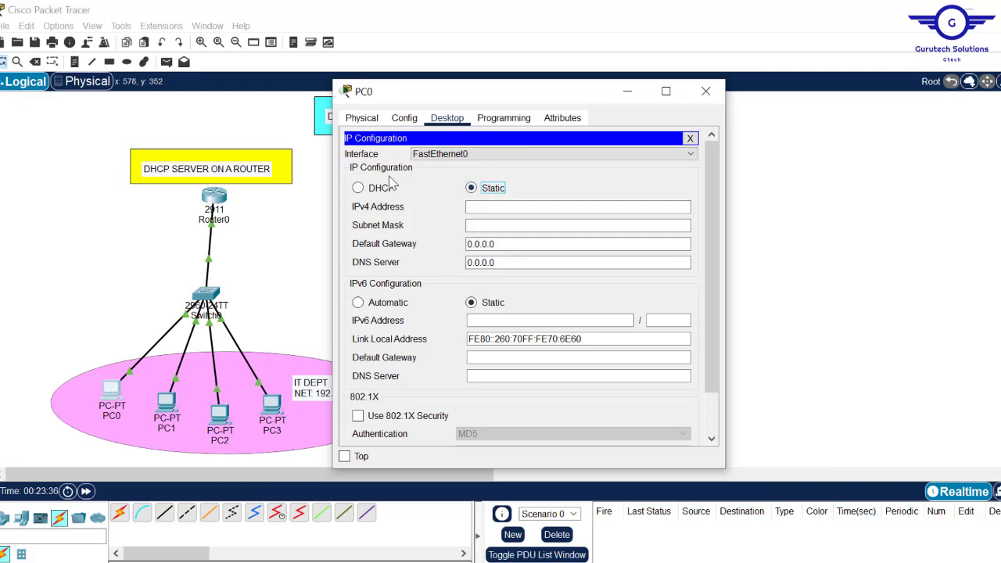
{"action": "left_click", "coordinate": [374, 189]}
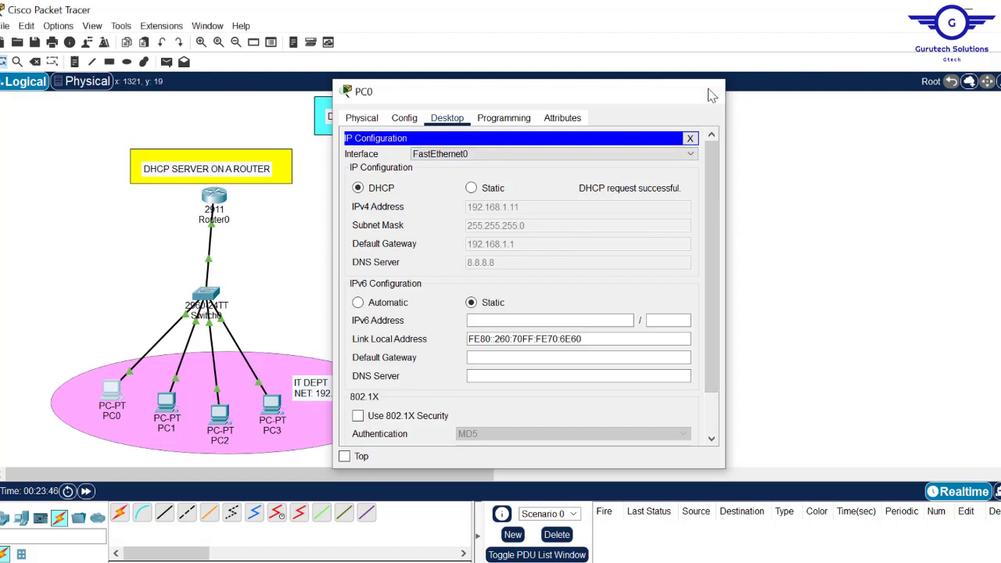
{"action": "left_click", "coordinate": [706, 92]}
Renew PC1's DHCP lease by toggling its IPv4 configuration to Static and back, and close its window
{"action": "left_click", "coordinate": [167, 407]}
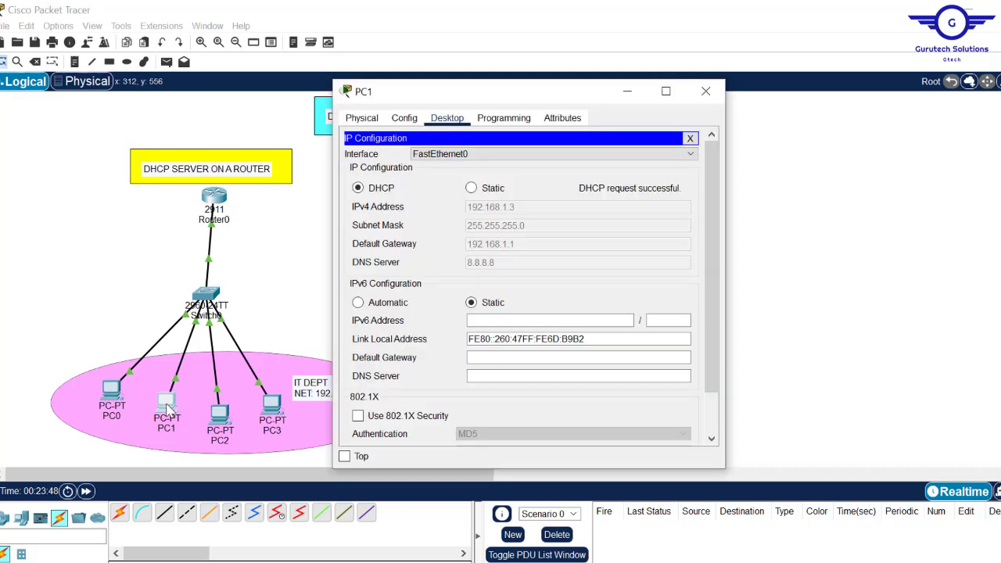
{"action": "left_click", "coordinate": [470, 188]}
{"action": "left_click", "coordinate": [376, 189]}
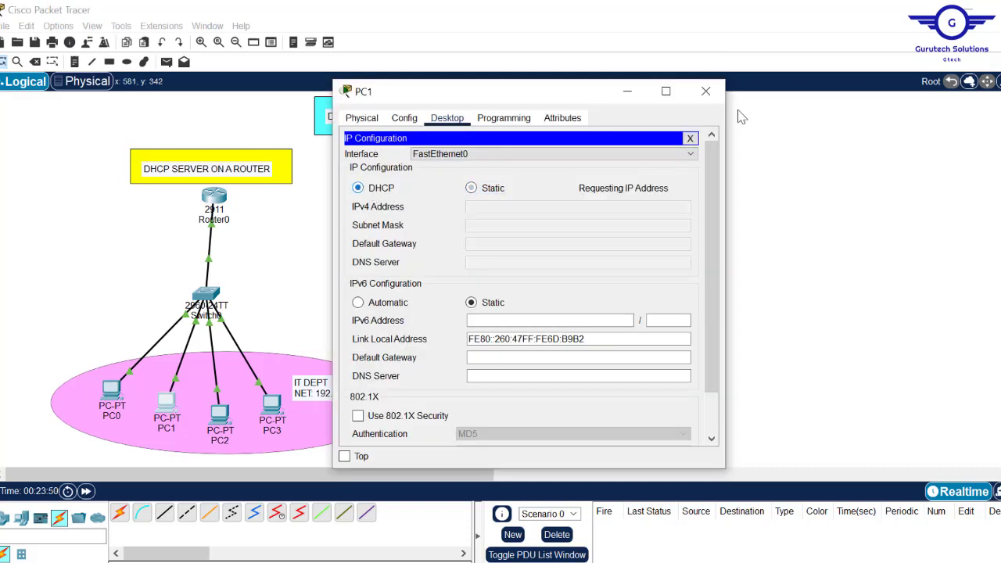
{"action": "left_click", "coordinate": [706, 91]}
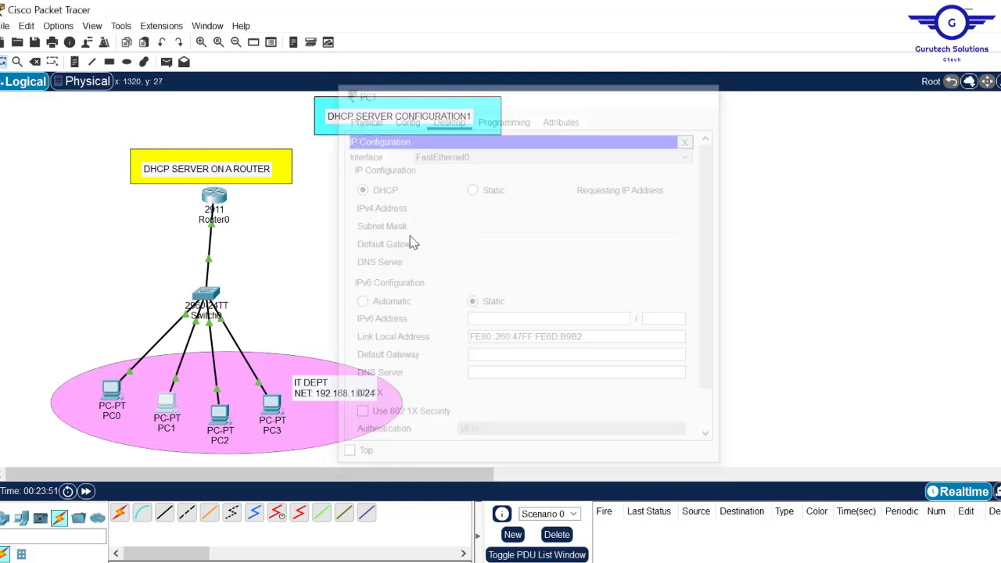
Open PC2's IP configuration, renew its DHCP lease by switching to Static and back, and close the window
{"action": "left_click", "coordinate": [220, 413]}
{"action": "left_click", "coordinate": [397, 182]}
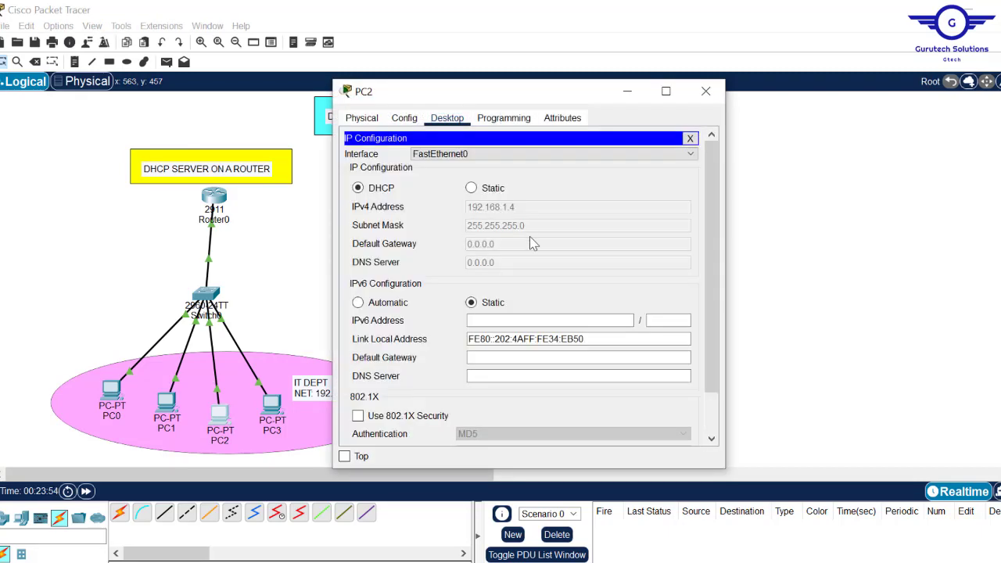
{"action": "left_click", "coordinate": [472, 188]}
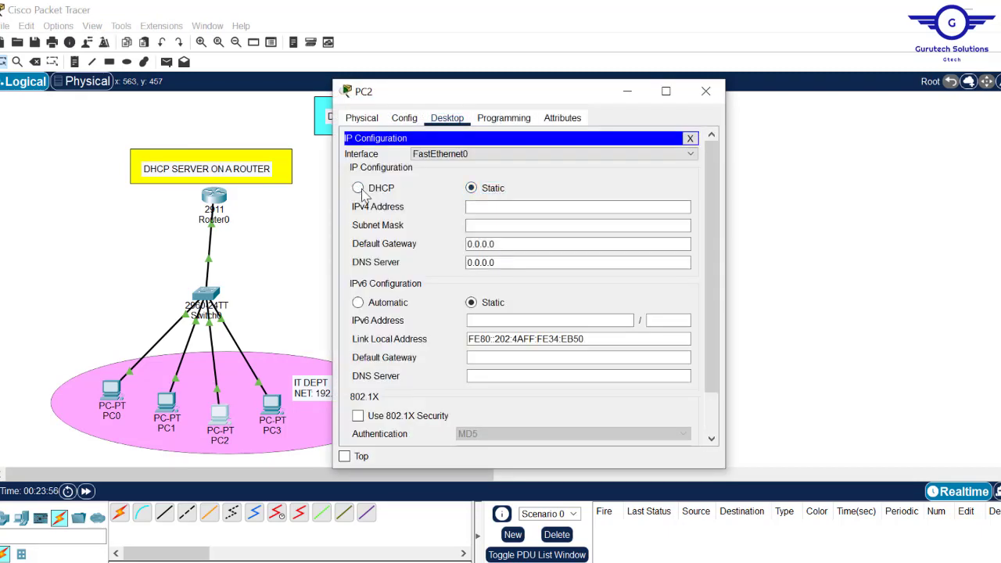
{"action": "left_click", "coordinate": [359, 189]}
{"action": "left_click", "coordinate": [717, 93]}
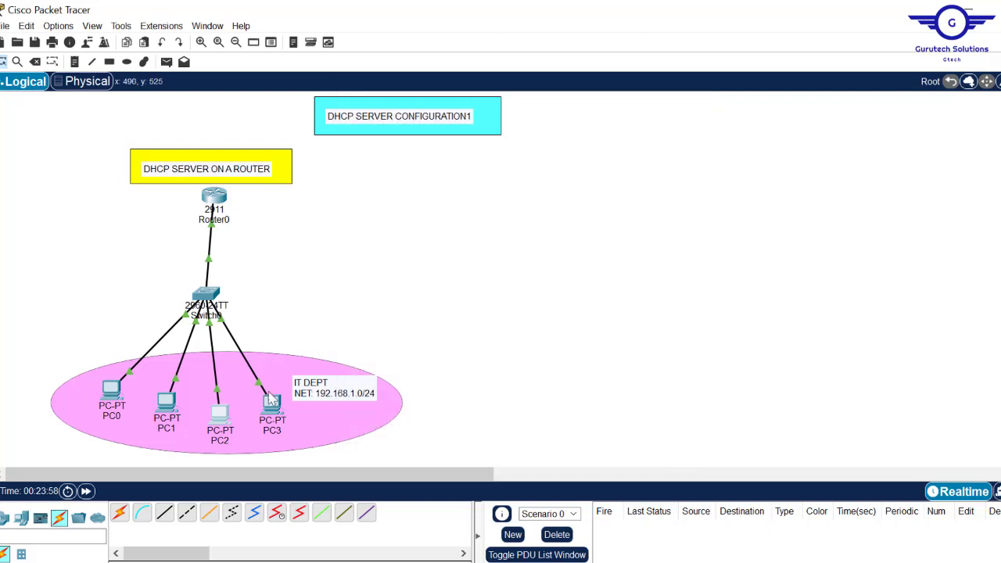
Open PC3's IP configuration, renew its DHCP lease by switching to Static and back, and close the window
{"action": "left_click", "coordinate": [272, 402]}
{"action": "left_click", "coordinate": [399, 172]}
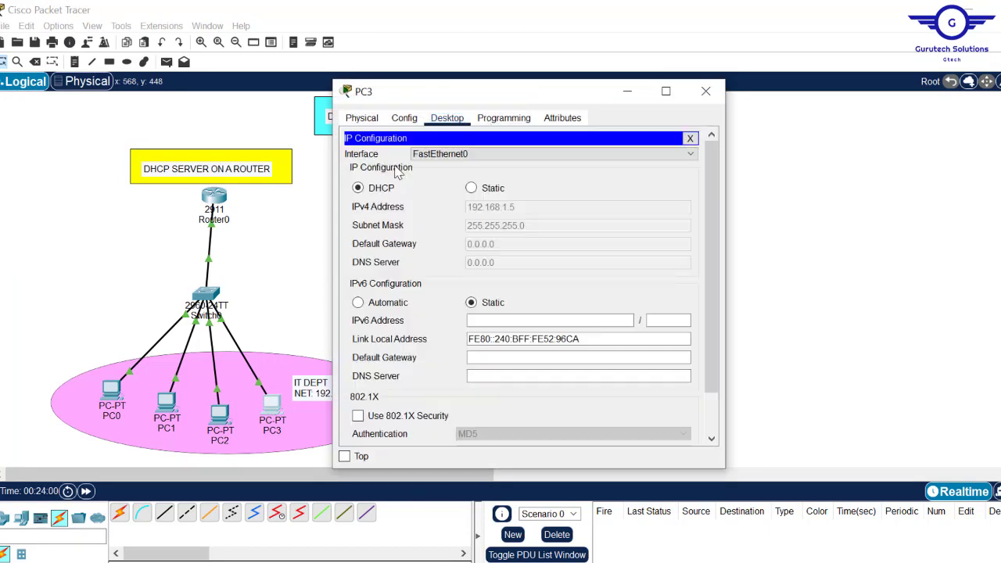
{"action": "left_click", "coordinate": [472, 188]}
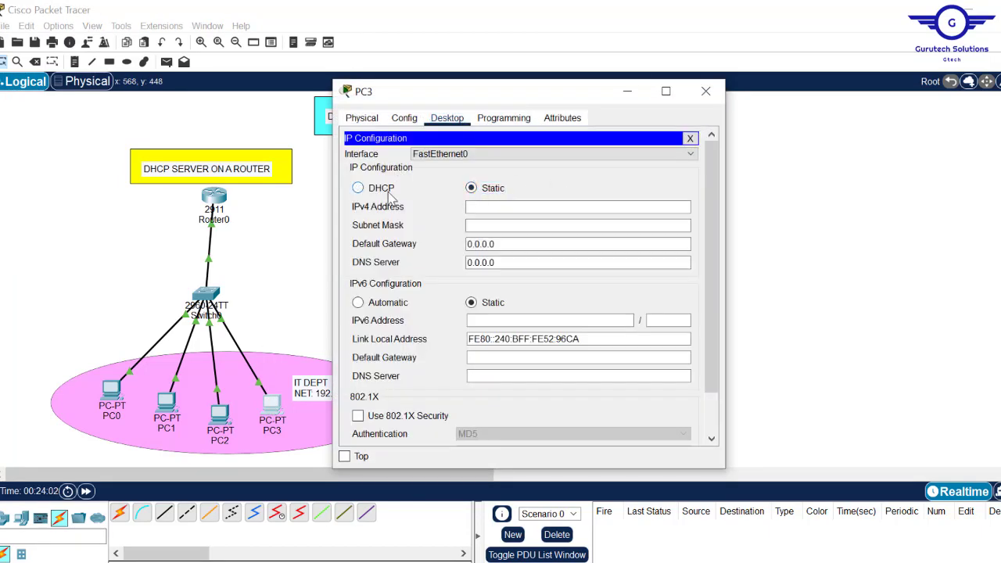
{"action": "left_click", "coordinate": [389, 193]}
{"action": "left_click", "coordinate": [707, 94]}
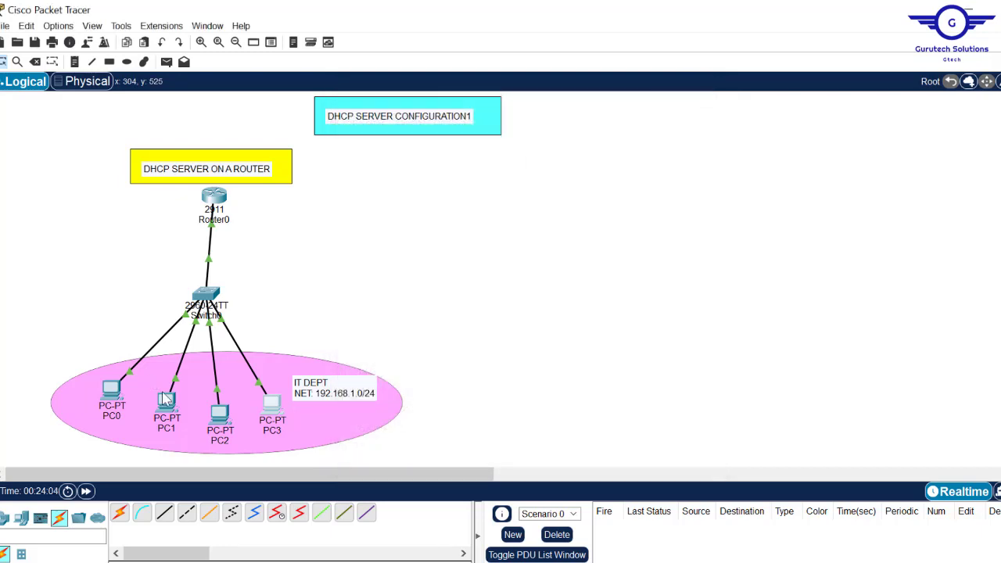
Check the addresses, gateways and DNS servers assigned to PC1, PC2 and PC3
{"action": "mouse_move", "coordinate": [164, 404]}
{"action": "mouse_move", "coordinate": [222, 417]}
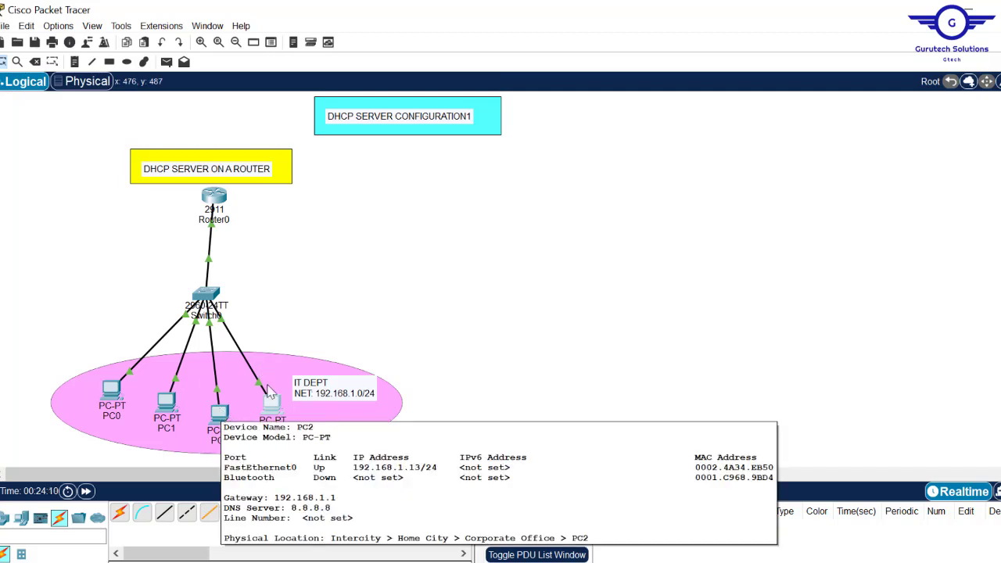
{"action": "mouse_move", "coordinate": [270, 409]}
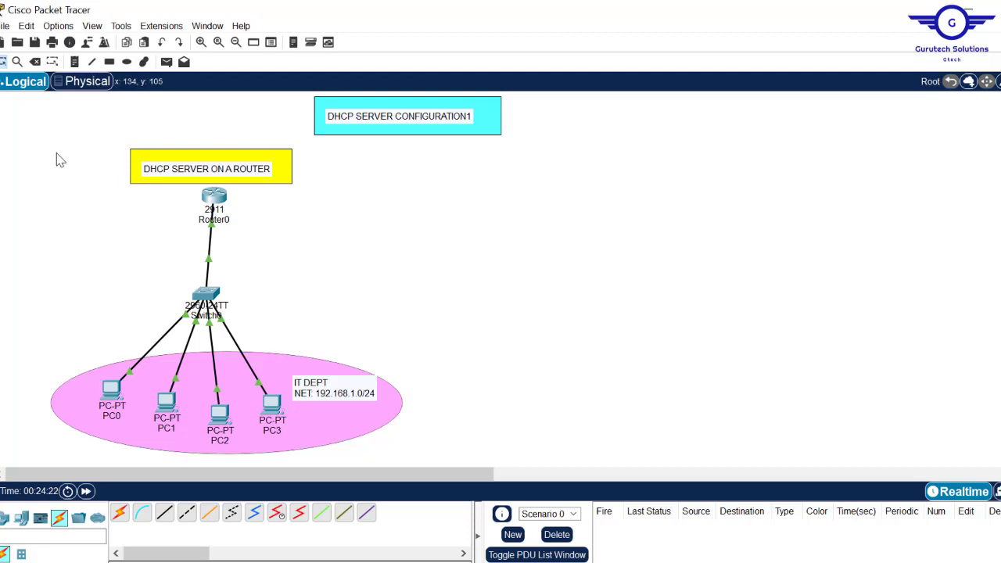
{"action": "left_click_drag", "start_coordinate": [50, 149], "coordinate": [462, 472]}
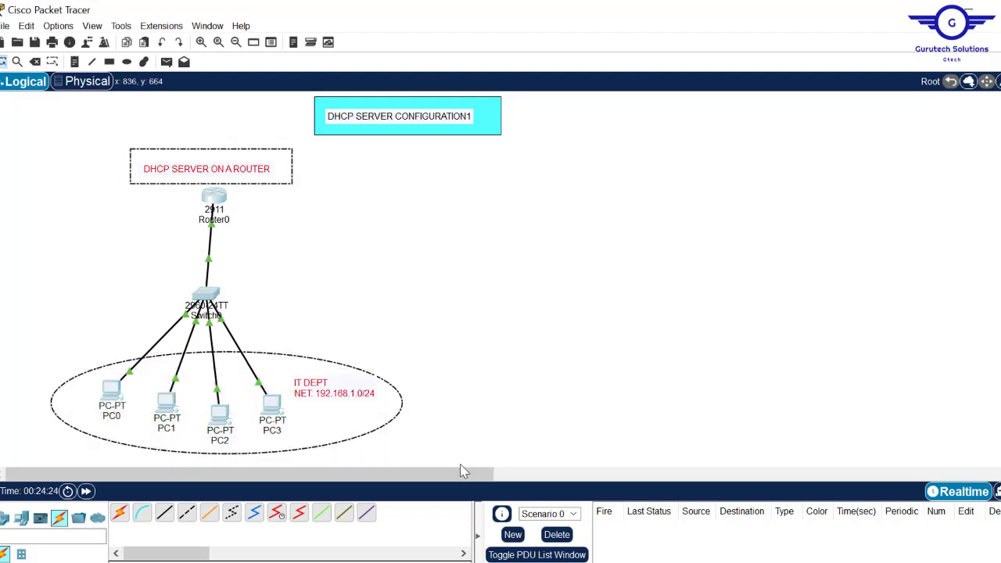
{"action": "left_click", "coordinate": [499, 306]}
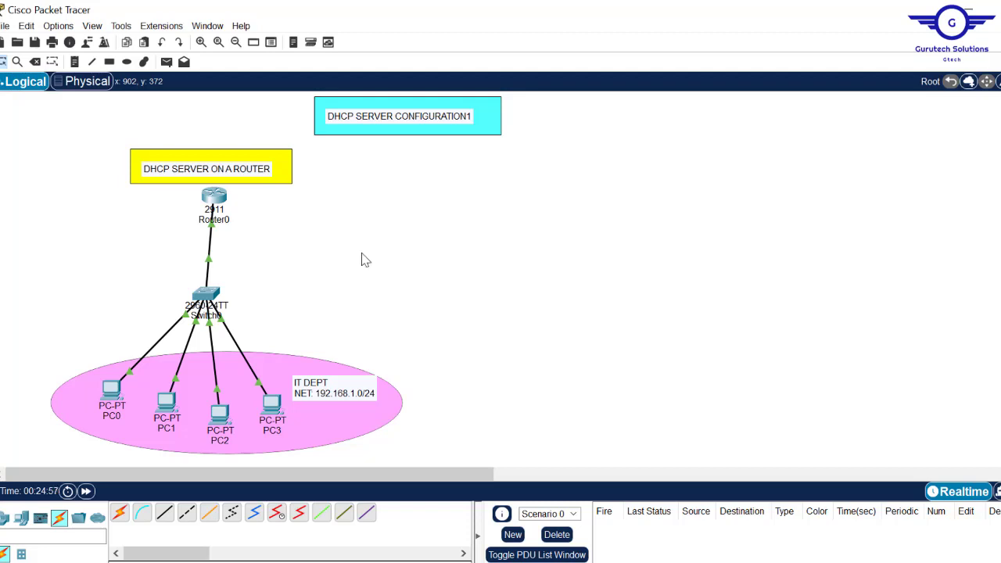
{"action": "mouse_move", "coordinate": [220, 202]}
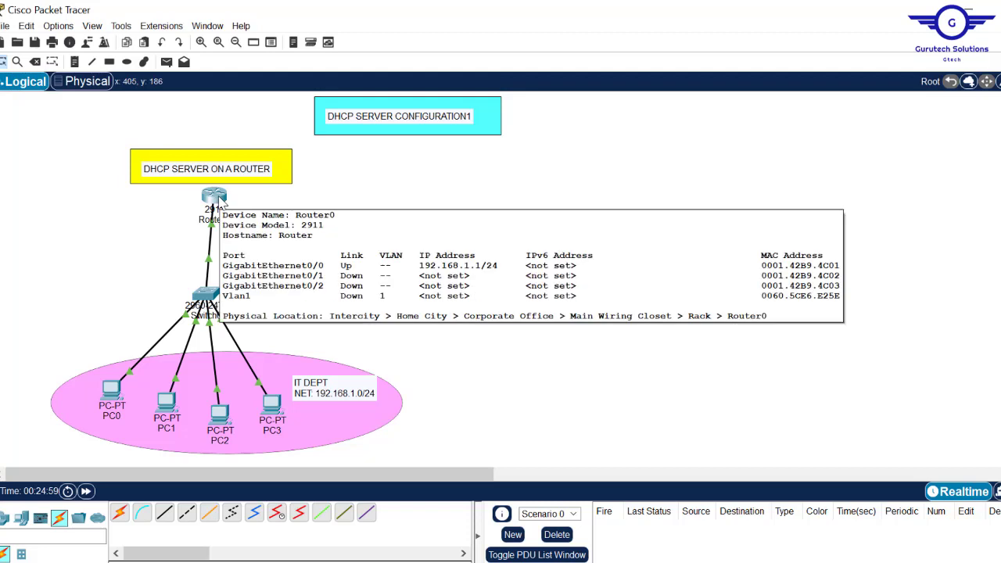
{"action": "key", "text": "XF86AudioLowerVolume"}
{"action": "key", "text": "XF86AudioRaiseVolume"}
{"action": "key", "text": "XF86AudioRaiseVolume"}
{"action": "key", "text": "XF86AudioRaiseVolume"}
{"action": "key", "text": "XF86AudioRaiseVolume"}
{"action": "key", "text": "XF86AudioRaiseVolume"}
{"action": "key", "text": "XF86AudioRaiseVolume"}
{"action": "key", "text": "XF86AudioRaiseVolume"}
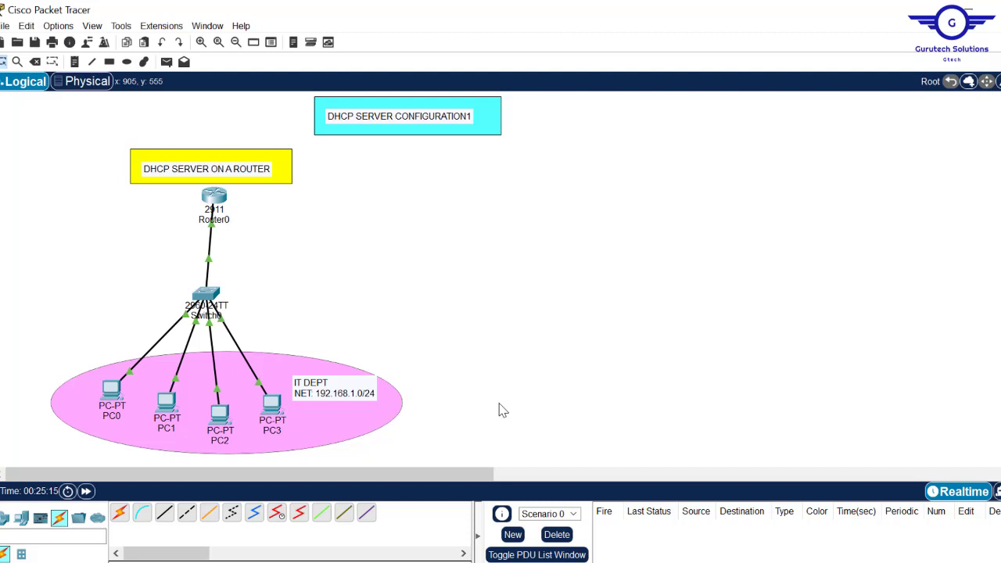
Reopen Router0's CLI and review the DHCP pool commands entered earlier
{"action": "left_click", "coordinate": [217, 201]}
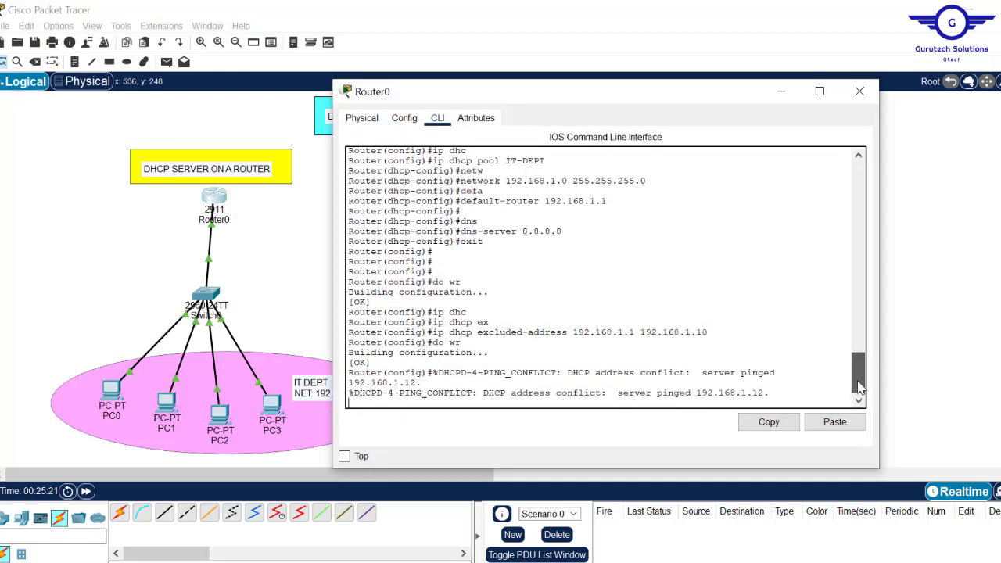
{"action": "mouse_move", "coordinate": [861, 384]}
{"action": "left_mouse_down"}
{"action": "mouse_move", "coordinate": [858, 368]}
{"action": "mouse_move", "coordinate": [858, 377]}
{"action": "left_mouse_up"}
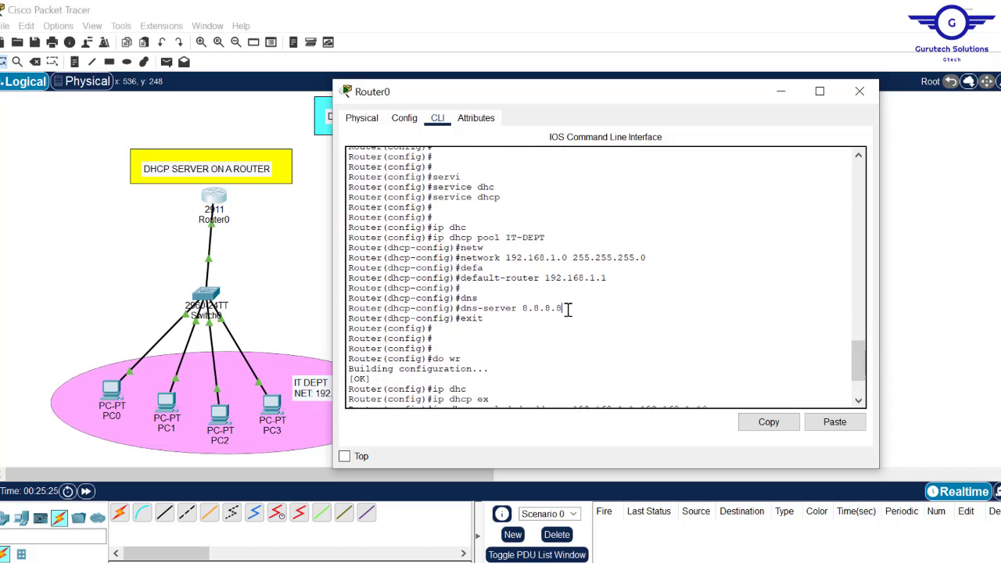
Examine the IT-DEPT DHCP pool commands in Router0's CLI, focusing on the network, default-router and dns-server lines
{"action": "left_click_drag", "start_coordinate": [563, 309], "coordinate": [458, 308]}
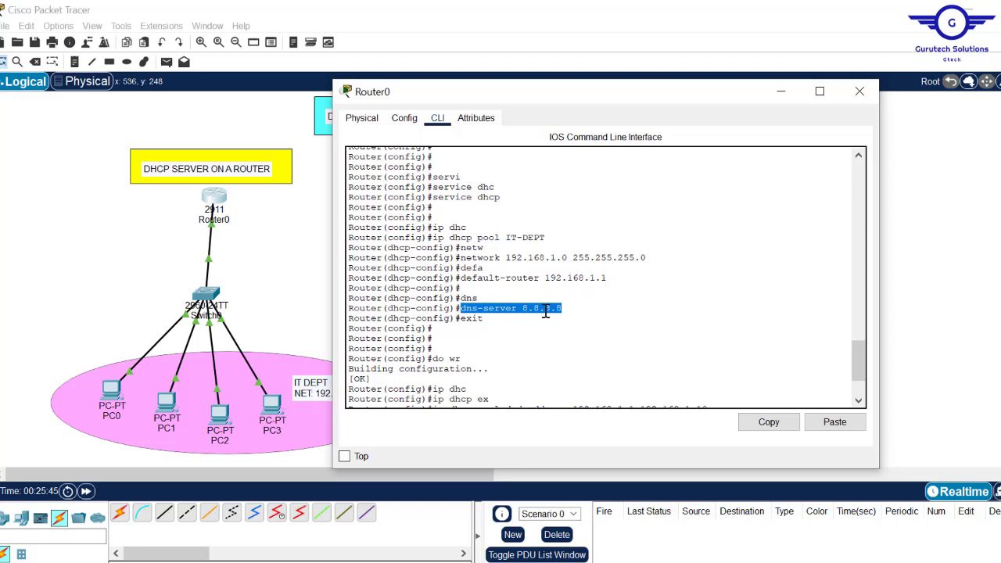
{"action": "left_click", "coordinate": [612, 286]}
{"action": "left_click_drag", "start_coordinate": [613, 286], "coordinate": [545, 279]}
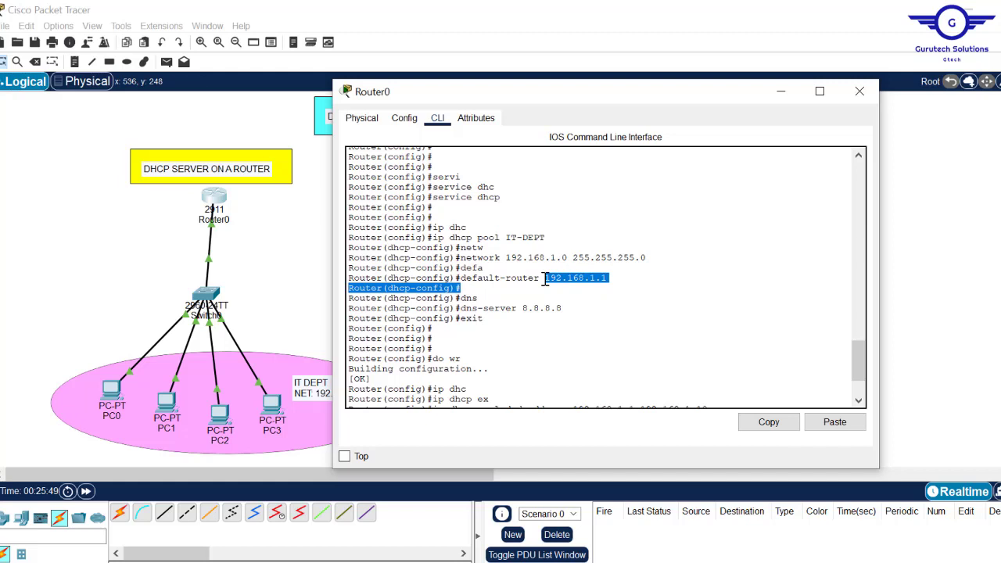
{"action": "left_click", "coordinate": [545, 279]}
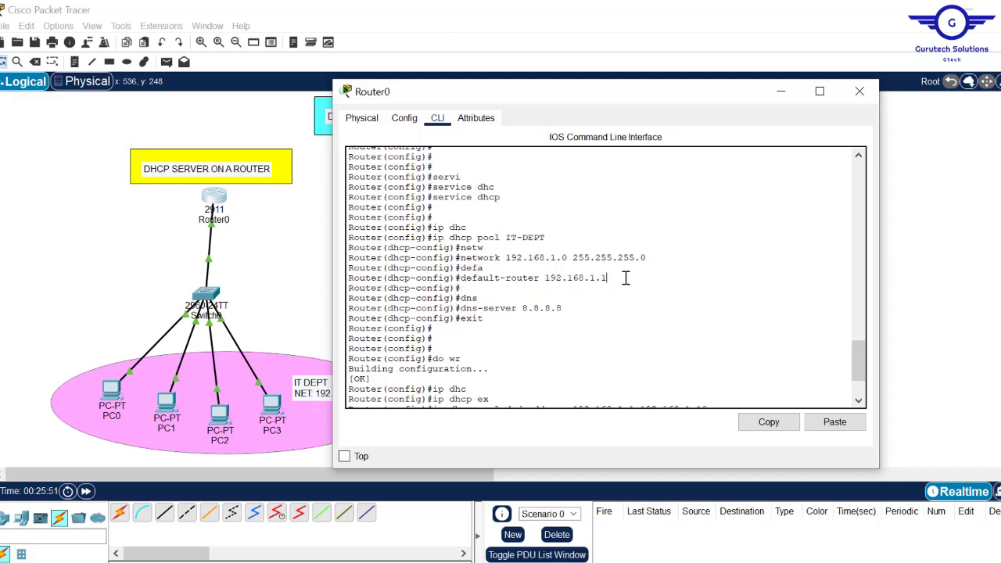
{"action": "left_click_drag", "start_coordinate": [623, 278], "coordinate": [433, 237]}
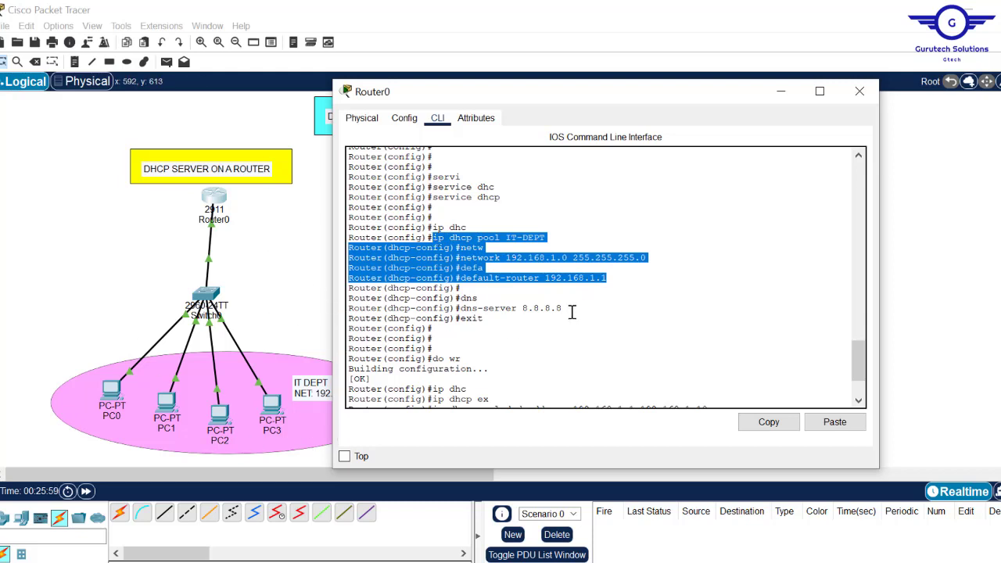
{"action": "left_click_drag", "start_coordinate": [572, 312], "coordinate": [462, 310]}
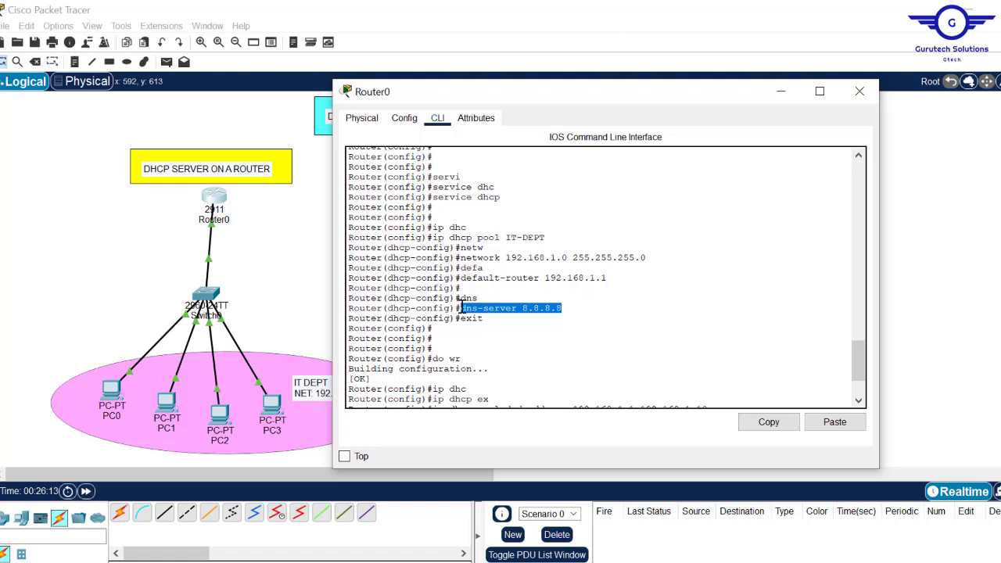
{"action": "left_click", "coordinate": [568, 310]}
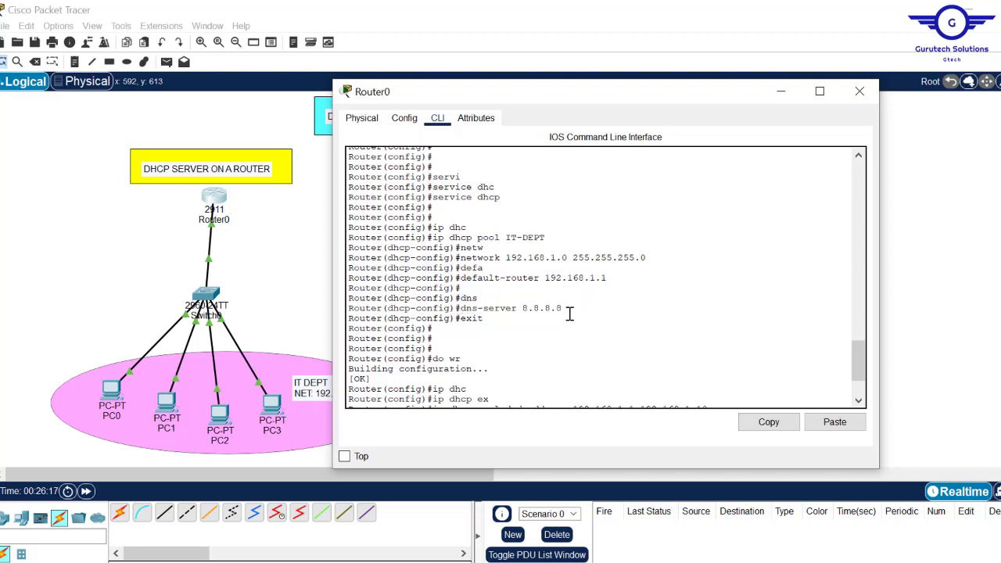
{"action": "left_click_drag", "start_coordinate": [564, 310], "coordinate": [523, 309]}
{"action": "left_click_drag", "start_coordinate": [618, 283], "coordinate": [432, 238]}
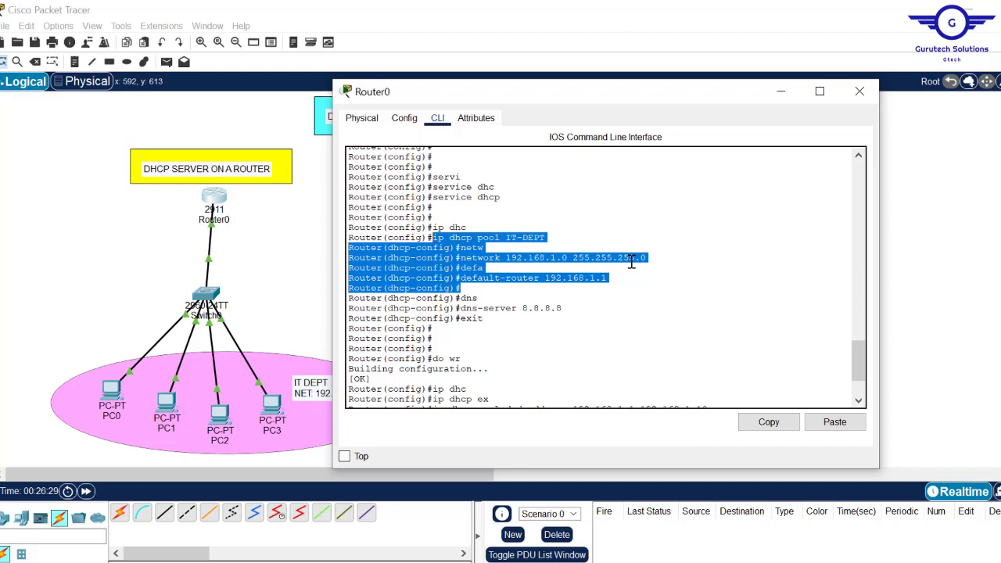
{"action": "left_click", "coordinate": [614, 283]}
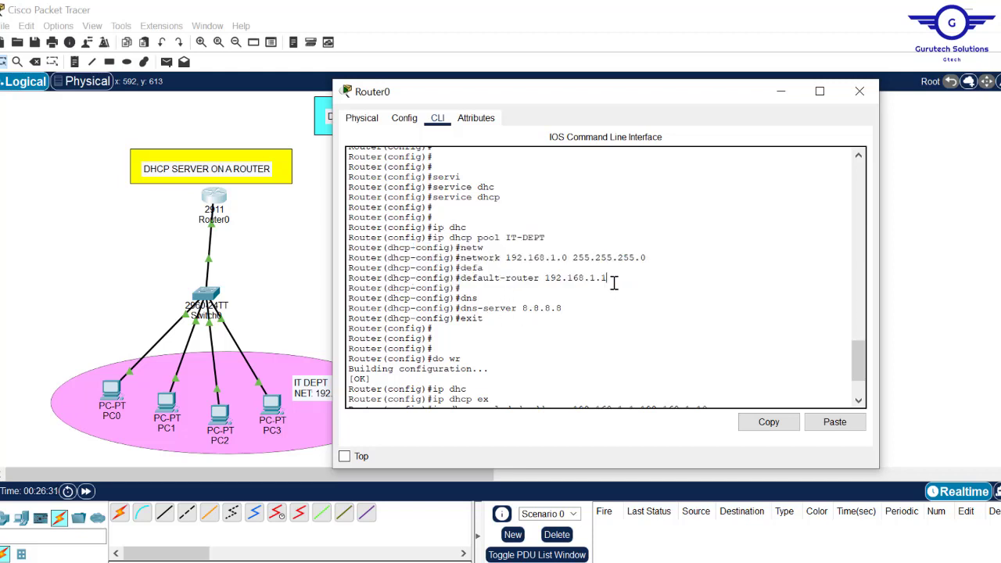
{"action": "left_click_drag", "start_coordinate": [609, 279], "coordinate": [520, 309]}
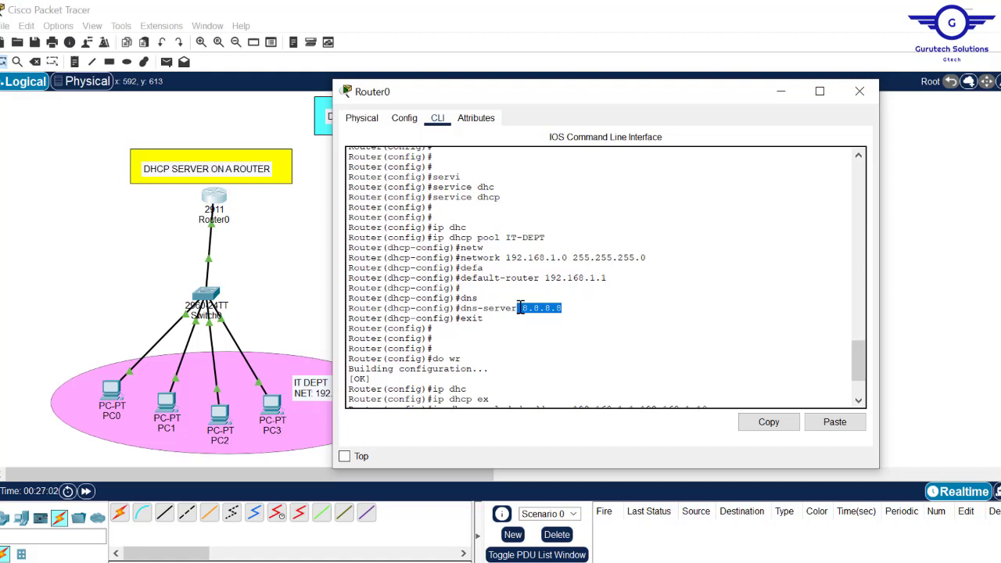
{"action": "left_click", "coordinate": [563, 308]}
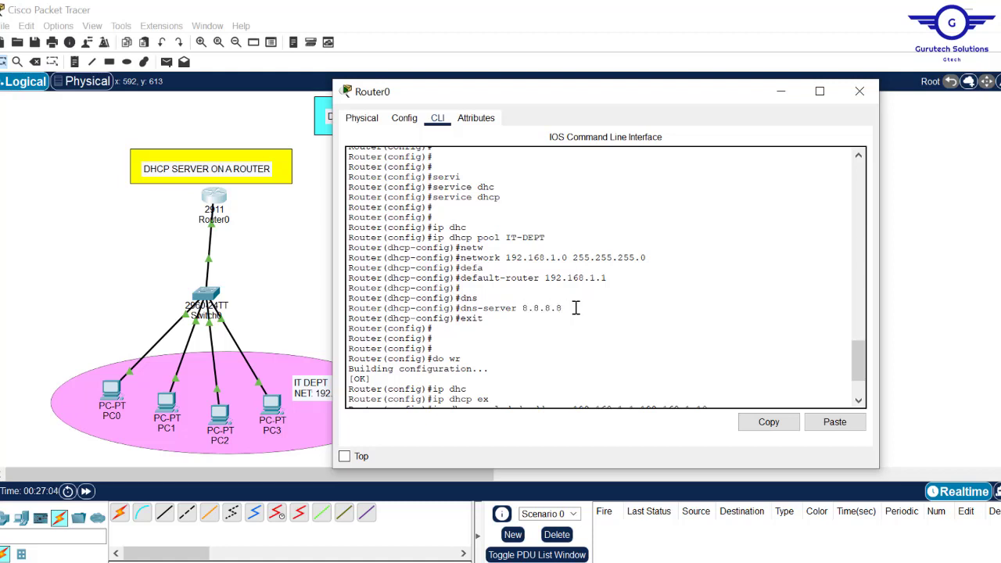
{"action": "left_click_drag", "start_coordinate": [577, 308], "coordinate": [467, 308]}
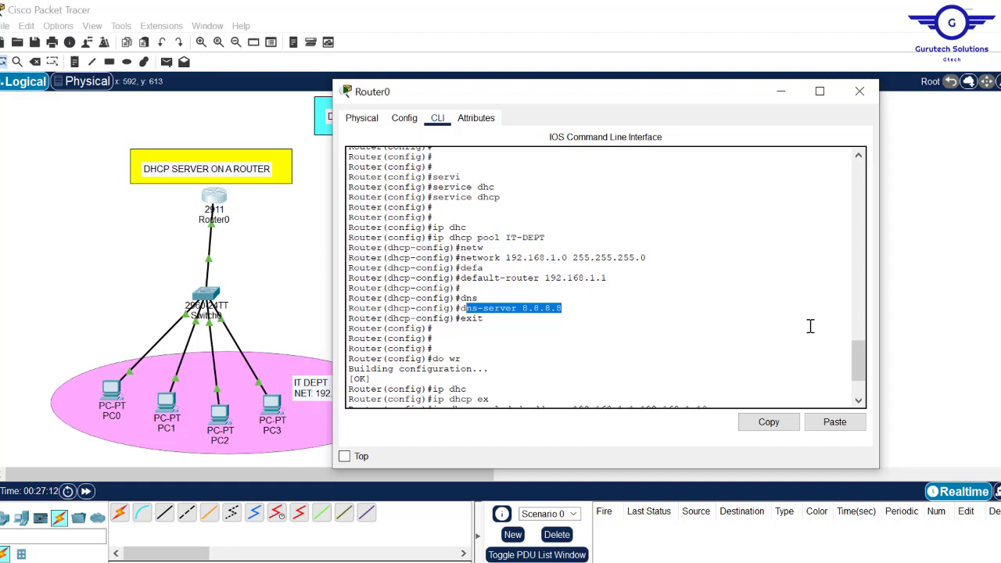
Review the excluded-address, DHCP service and gig0/0 interface commands in Router0's CLI history, and close the router window
{"action": "left_click_drag", "start_coordinate": [858, 363], "coordinate": [859, 386]}
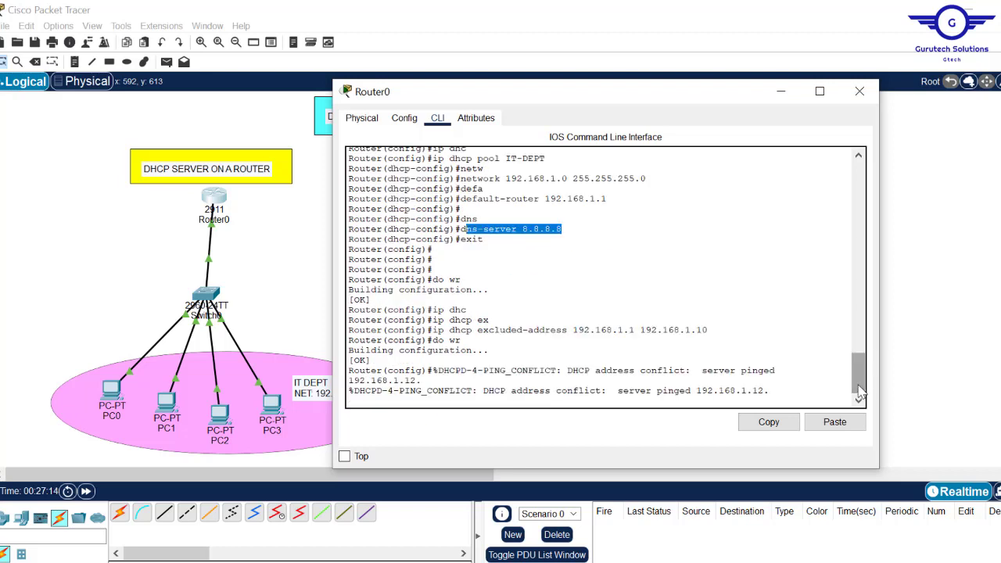
{"action": "left_click", "coordinate": [811, 383]}
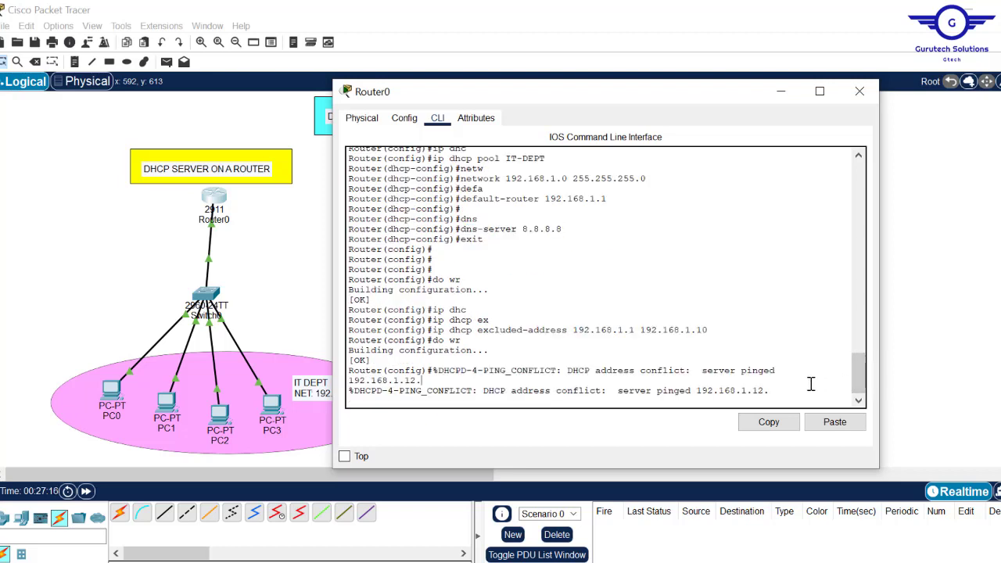
{"action": "key", "text": "Return"}
{"action": "key", "text": "Return"}
{"action": "key", "text": "Return"}
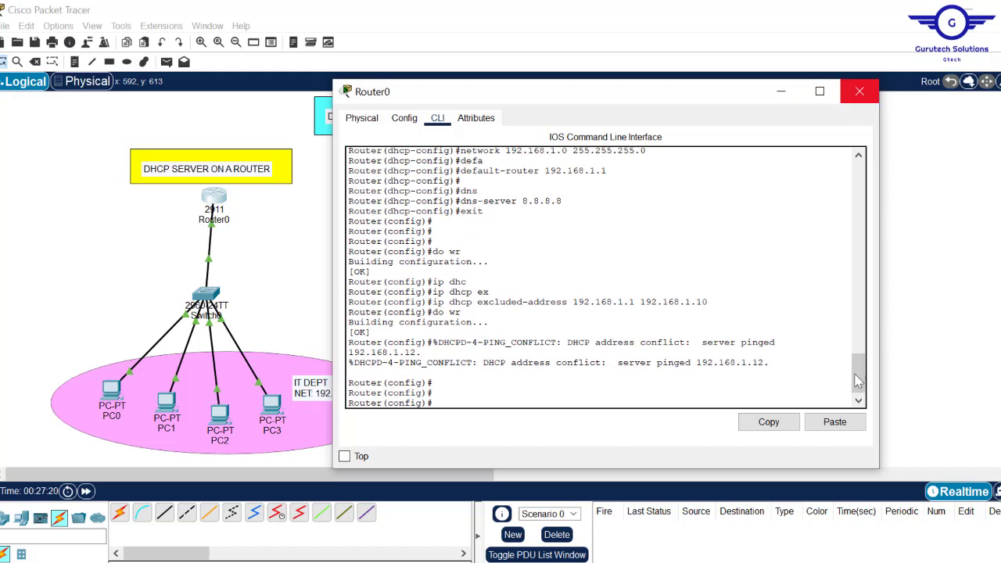
{"action": "left_click_drag", "start_coordinate": [859, 378], "coordinate": [858, 360]}
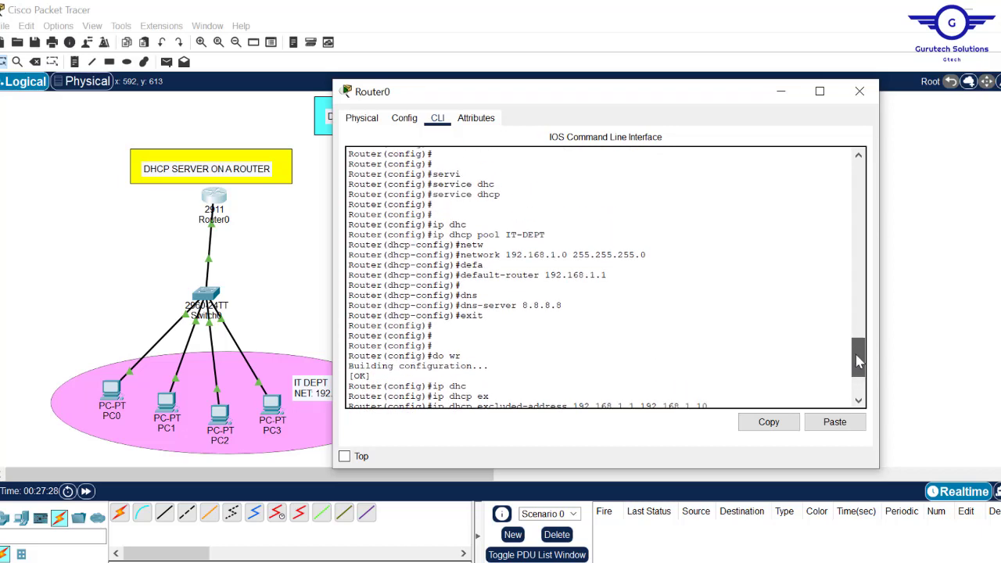
{"action": "left_click_drag", "start_coordinate": [858, 360], "coordinate": [858, 351]}
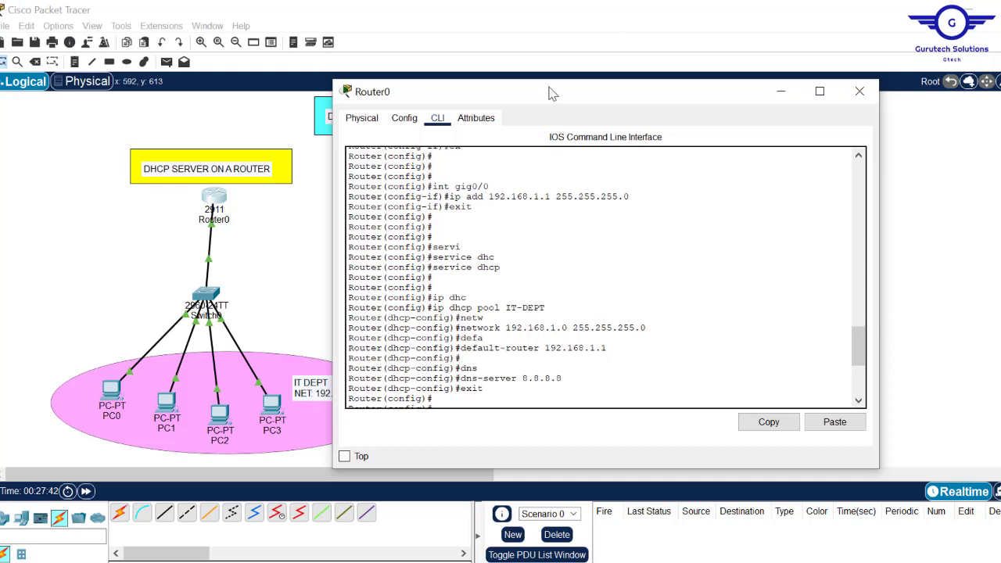
{"action": "left_click_drag", "start_coordinate": [546, 87], "coordinate": [604, 82]}
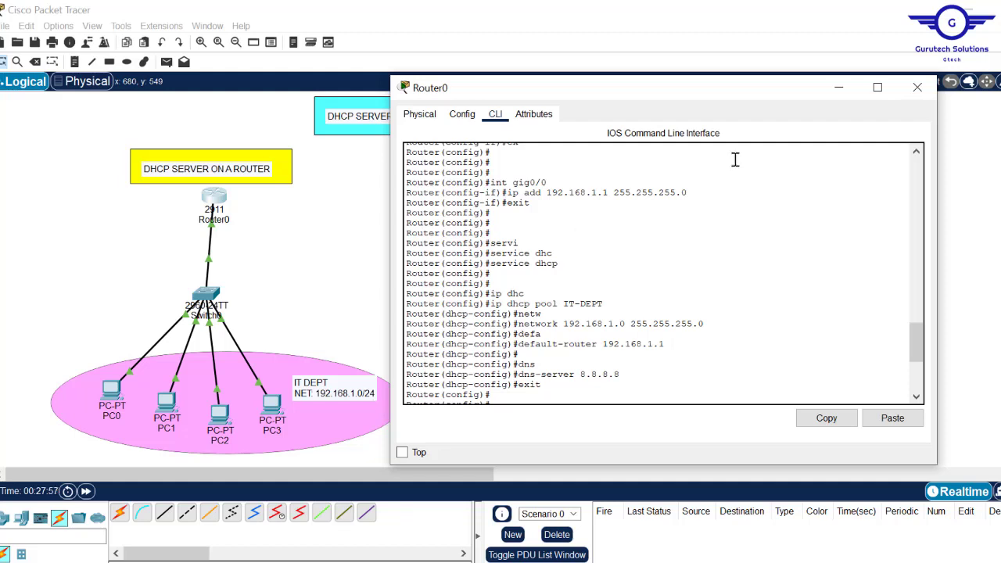
{"action": "left_click", "coordinate": [918, 87]}
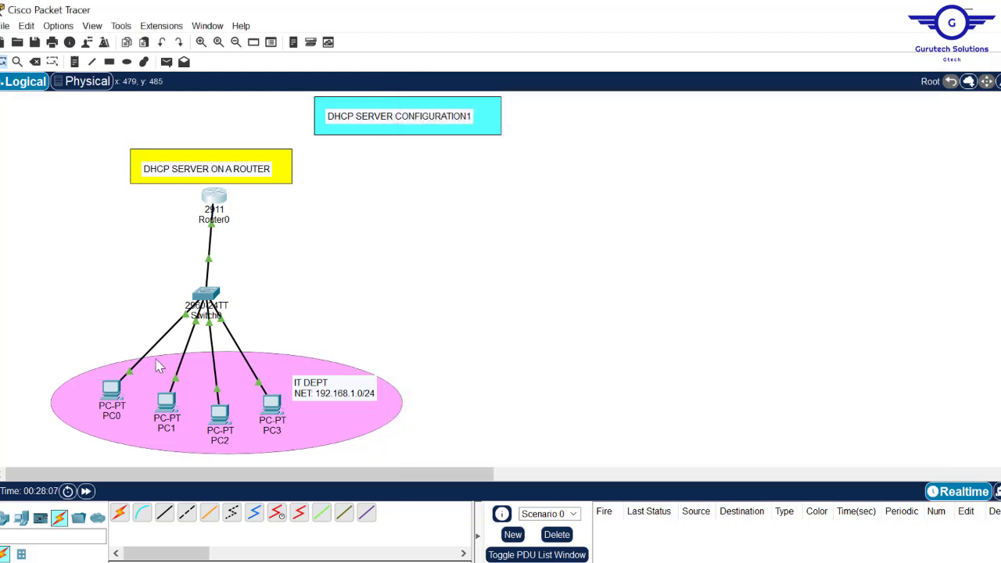
Add a 3650-24PS multilayer switch to the empty workspace area beside the Router0 network
{"action": "left_click", "coordinate": [21, 518]}
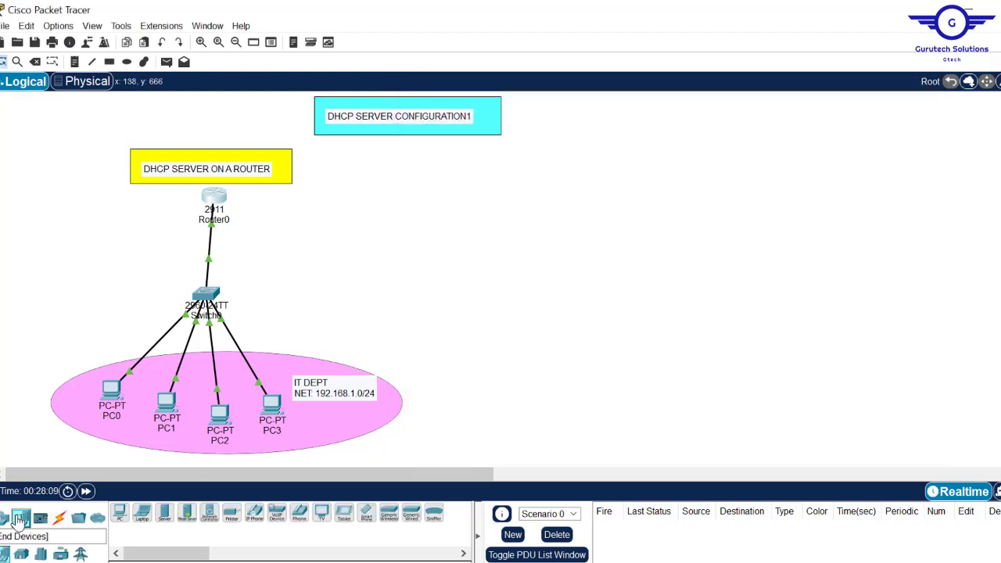
{"action": "left_click", "coordinate": [4, 518]}
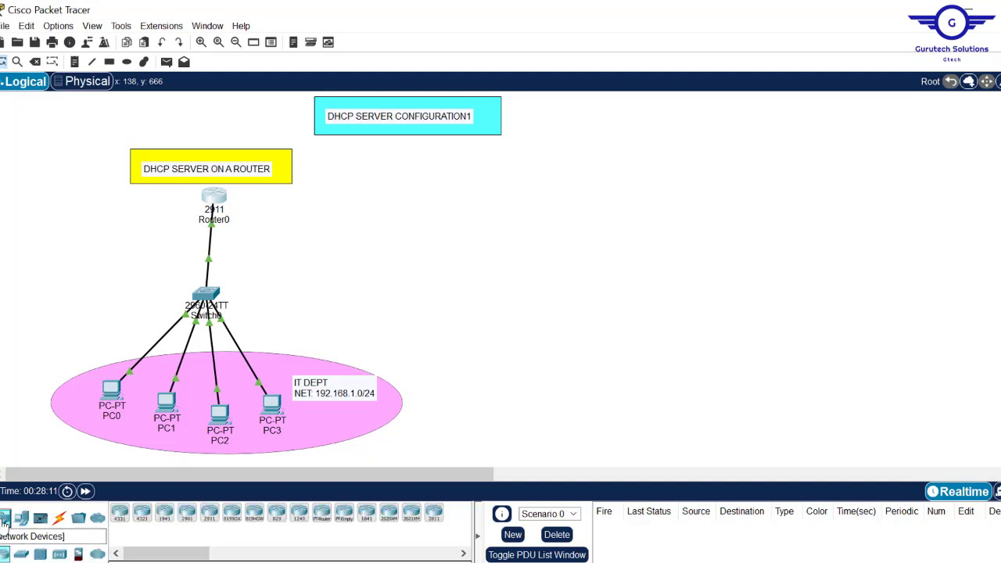
{"action": "left_click", "coordinate": [22, 555]}
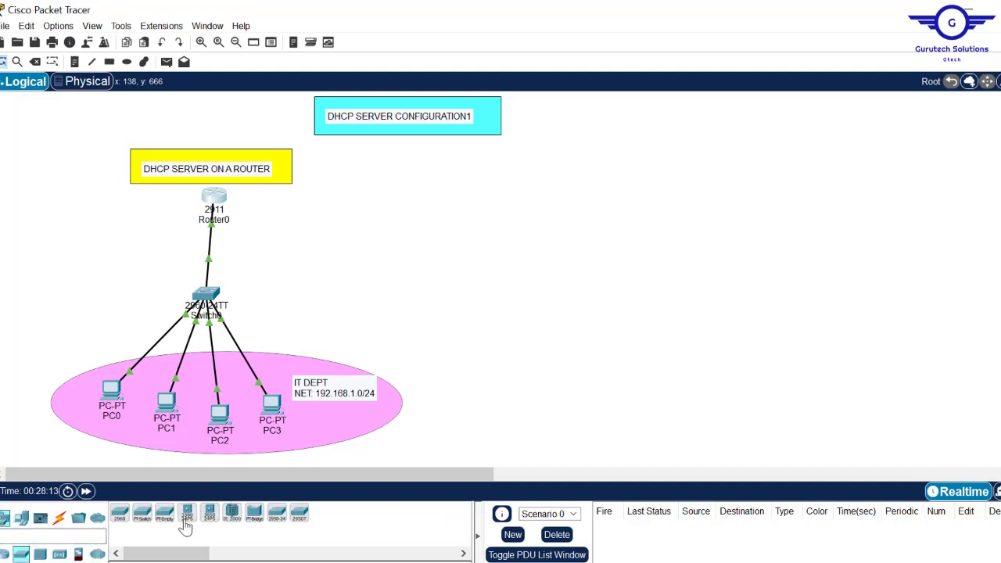
{"action": "left_click_drag", "start_coordinate": [213, 517], "coordinate": [574, 219]}
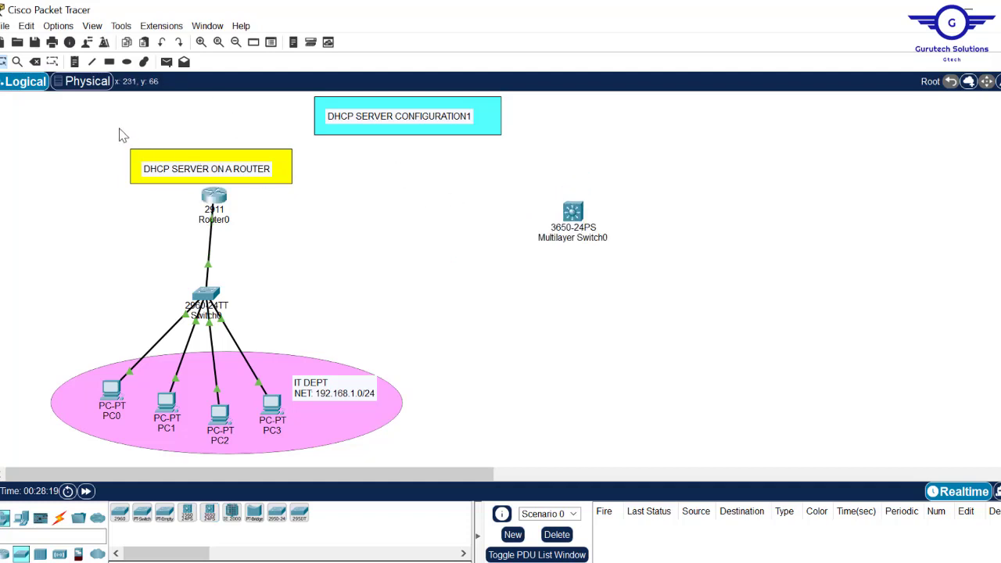
Duplicate the "DHCP SERVER ON A ROUTER" label above the multilayer switch and change its text to "DHCP SERVER ON A L3-SWITCH"
{"action": "left_click_drag", "start_coordinate": [119, 127], "coordinate": [309, 188]}
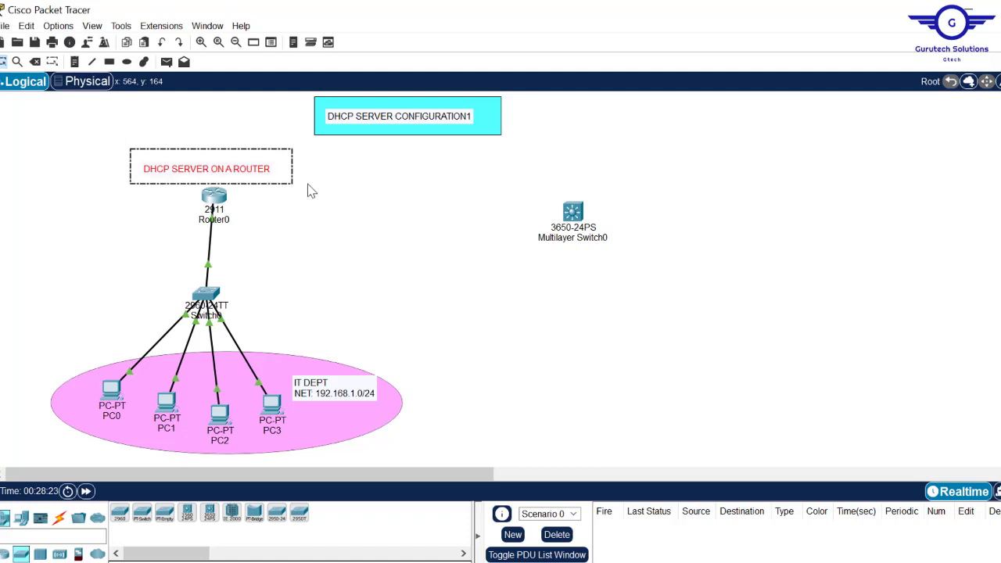
{"action": "key", "text": "ctrl+v"}
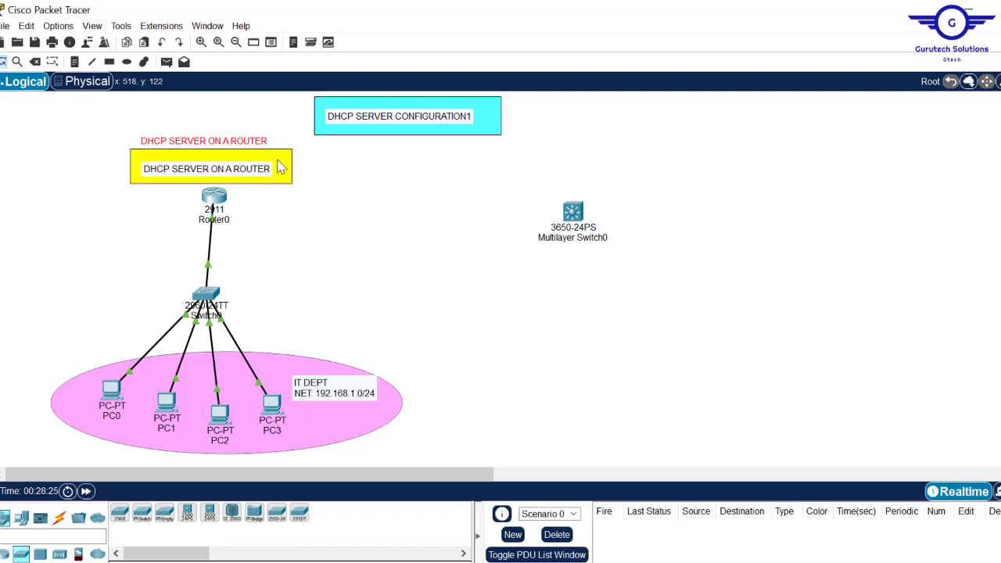
{"action": "left_click_drag", "start_coordinate": [242, 149], "coordinate": [509, 177]}
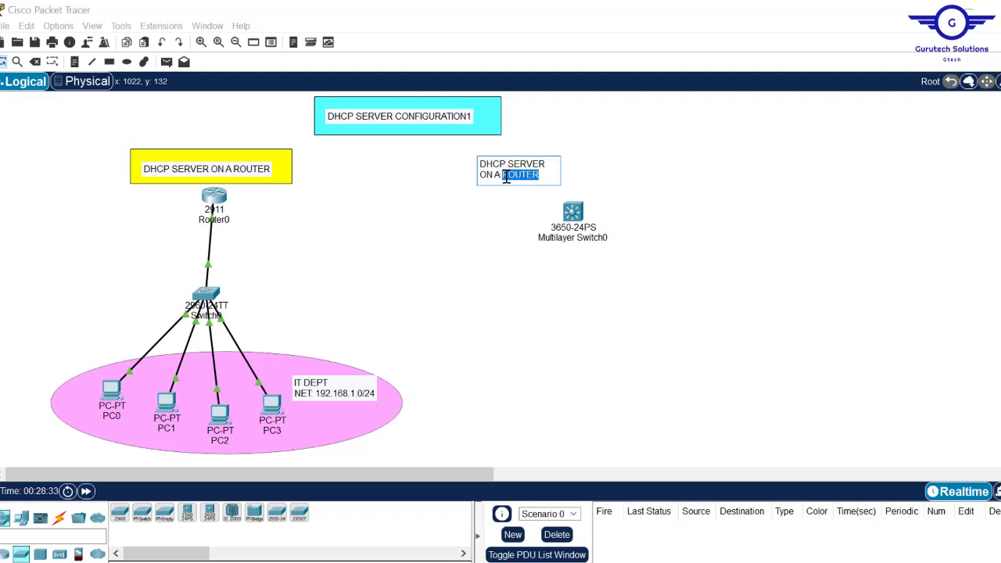
{"action": "key", "text": "BackSpace"}
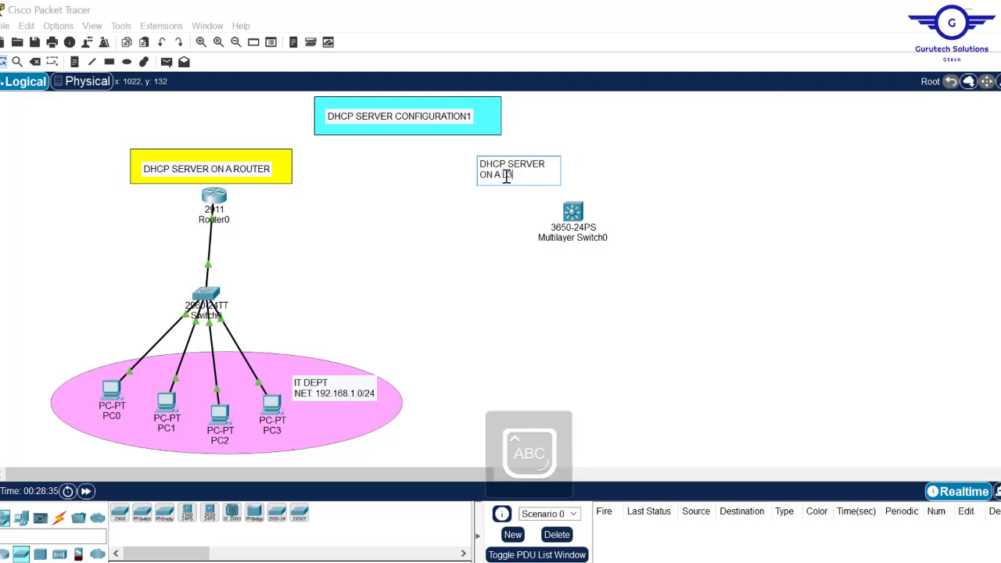
{"action": "type", "text": "L3-SWITCH"}
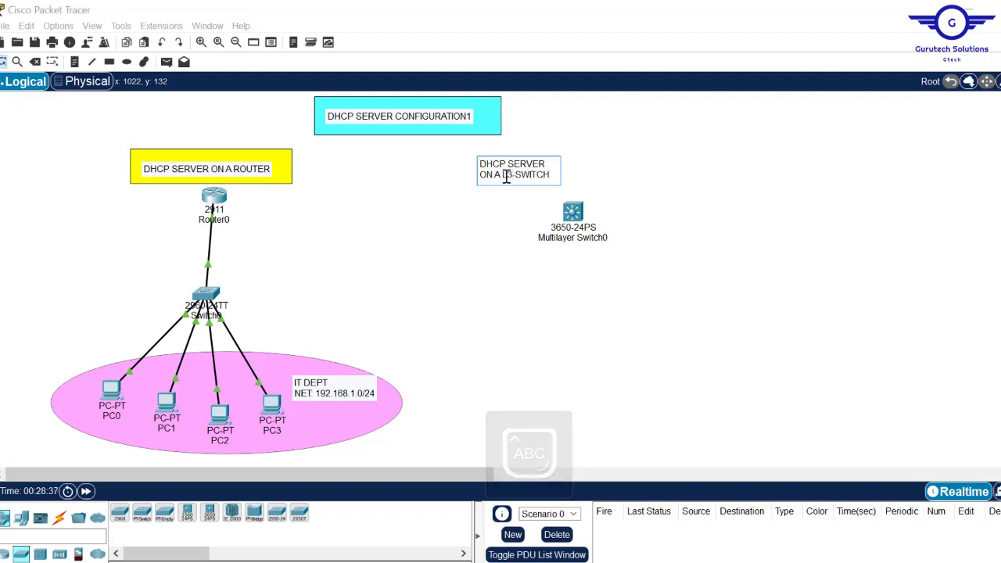
{"action": "left_click", "coordinate": [507, 174]}
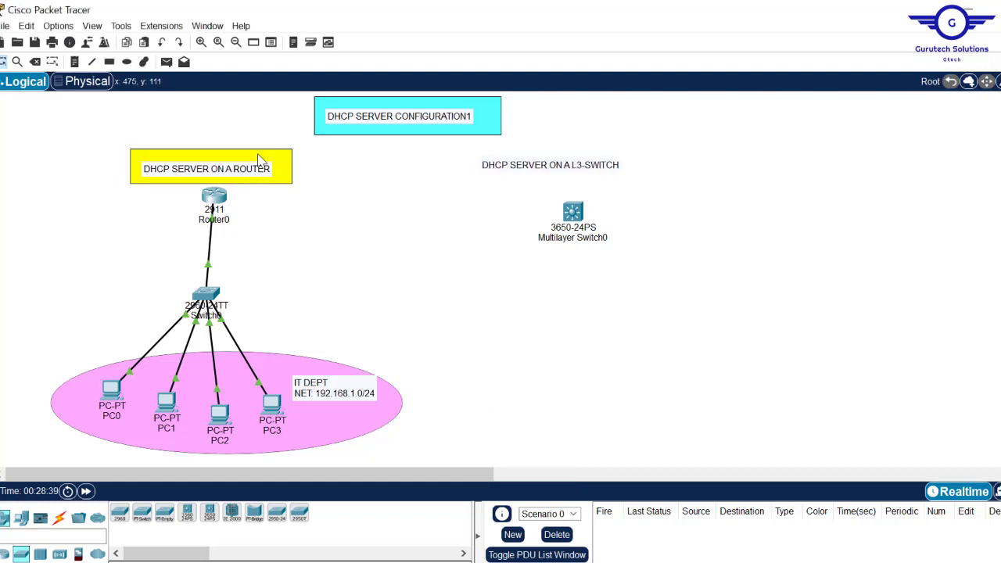
Move the yellow rectangle behind the L3-switch label and draw a new rectangle filled with yellow #ffff00 behind the router label
{"action": "left_click_drag", "start_coordinate": [261, 161], "coordinate": [578, 163]}
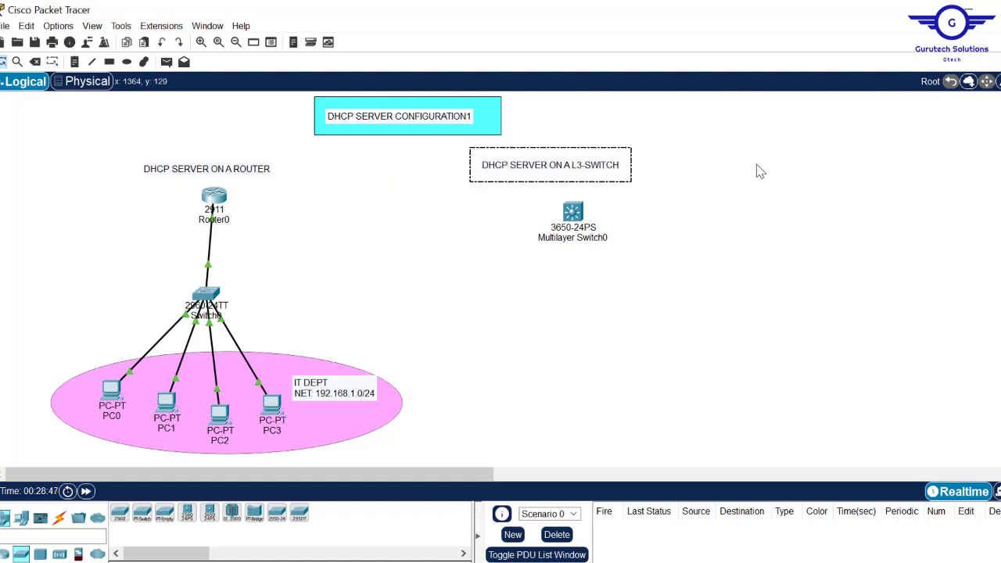
{"action": "left_click", "coordinate": [457, 172]}
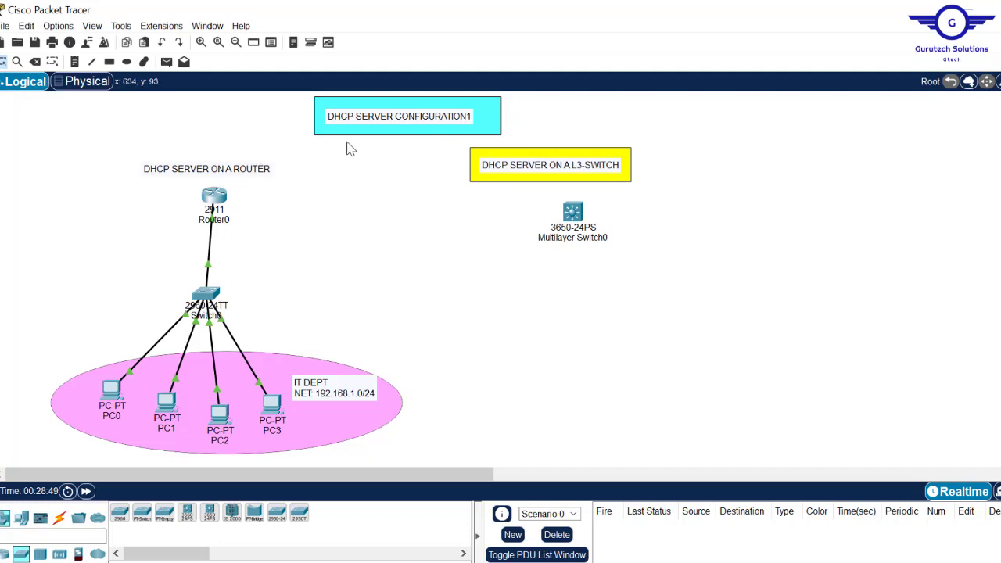
{"action": "left_click", "coordinate": [110, 62]}
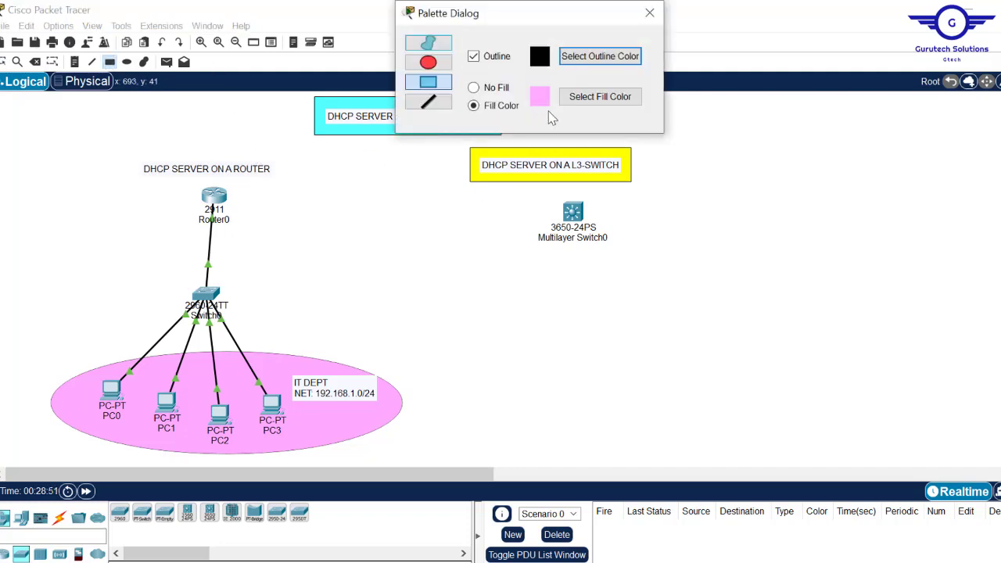
{"action": "left_click", "coordinate": [577, 99]}
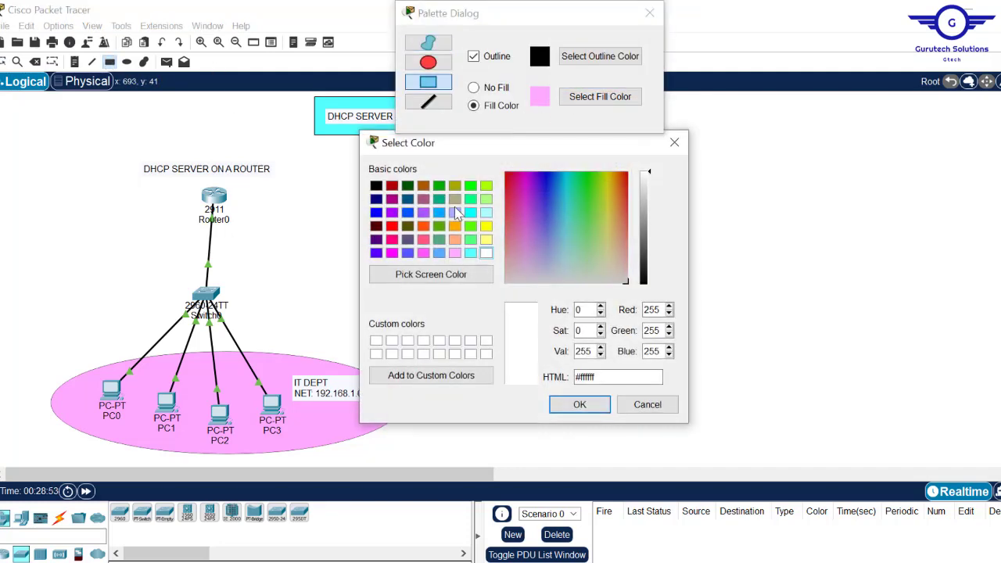
{"action": "left_click", "coordinate": [486, 226]}
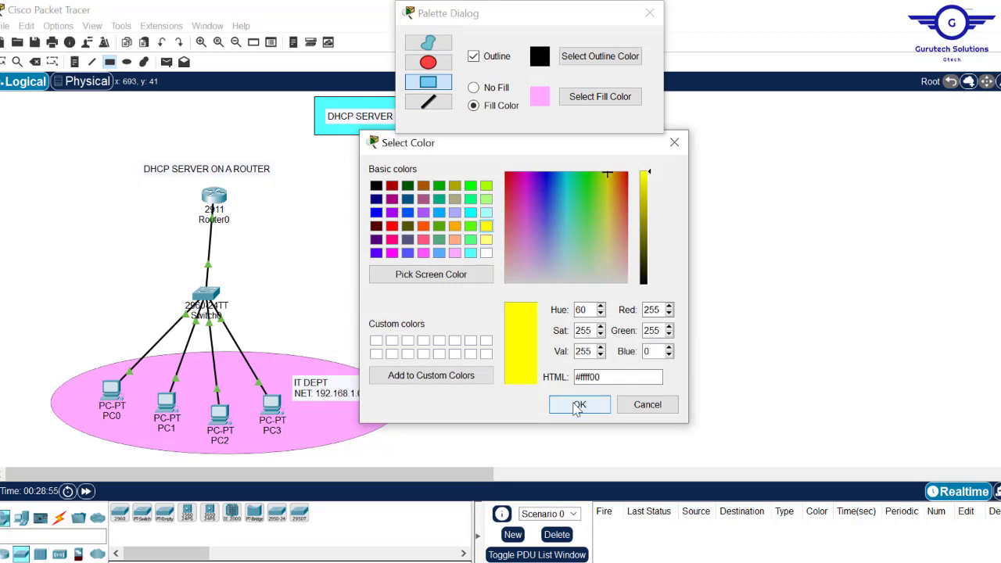
{"action": "left_click", "coordinate": [580, 405]}
{"action": "left_click_drag", "start_coordinate": [132, 154], "coordinate": [311, 184]}
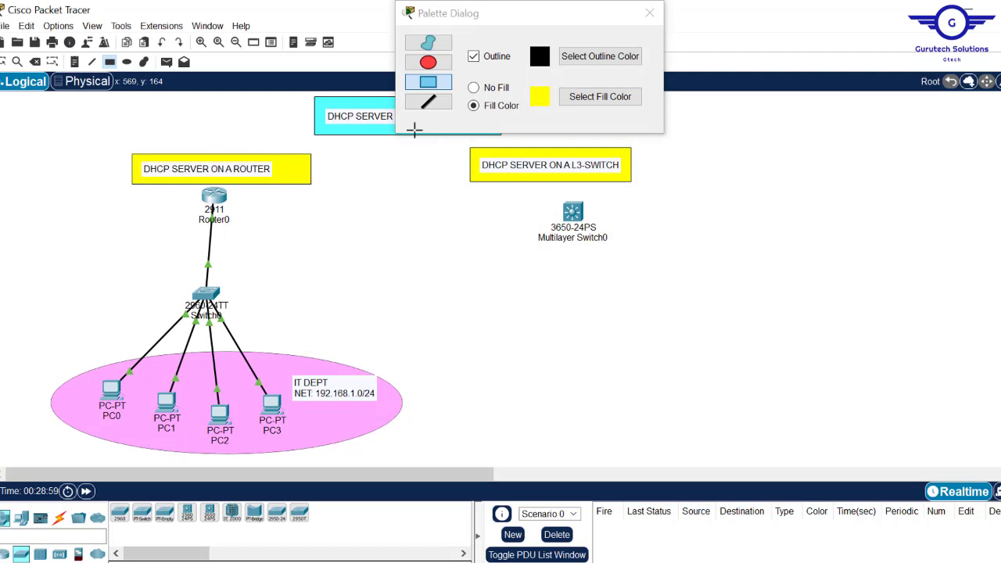
{"action": "left_click", "coordinate": [649, 13]}
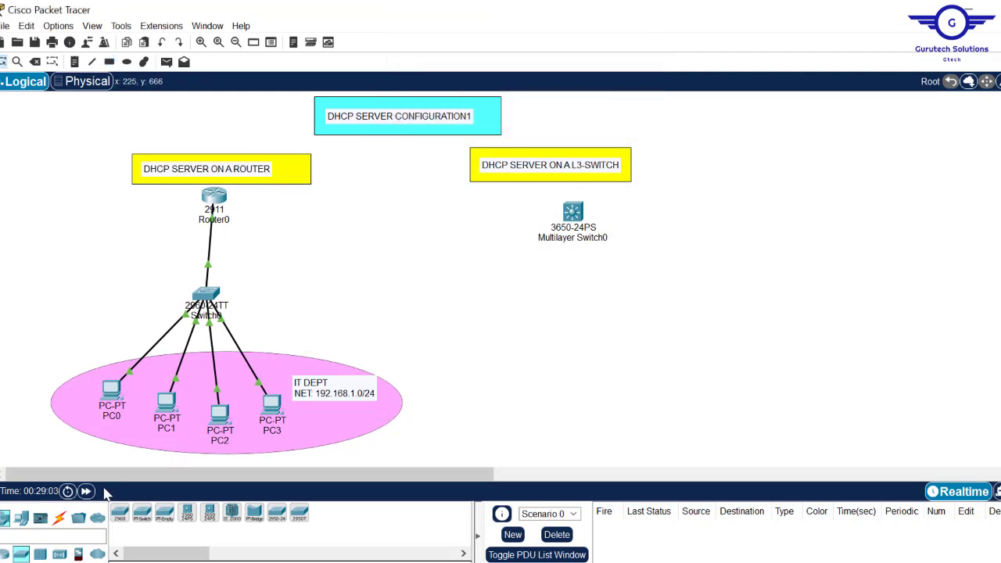
Add four PCs in a row in the empty area below the multilayer switch
{"action": "left_click", "coordinate": [21, 518]}
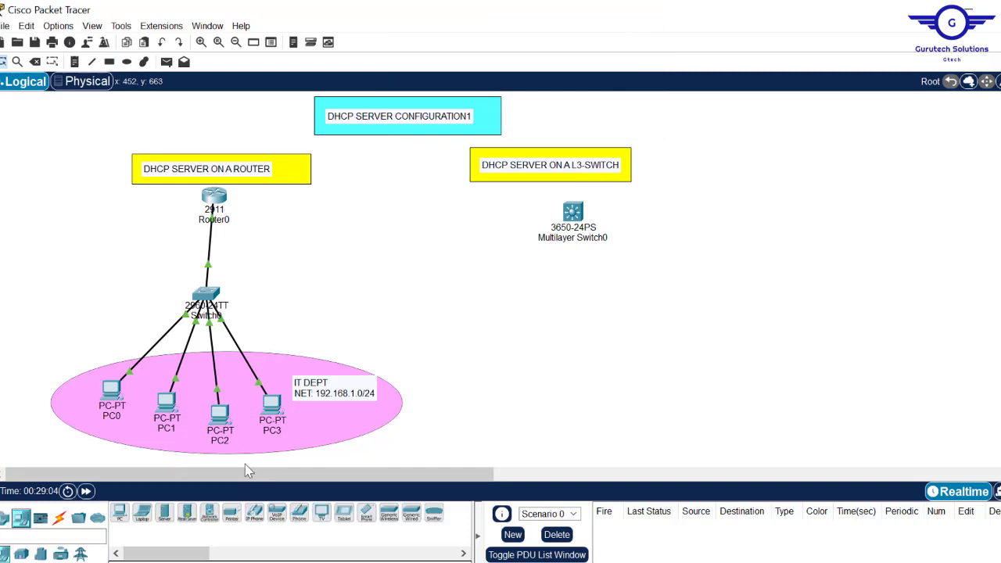
{"action": "left_click", "coordinate": [119, 513]}
{"action": "left_click", "coordinate": [530, 366]}
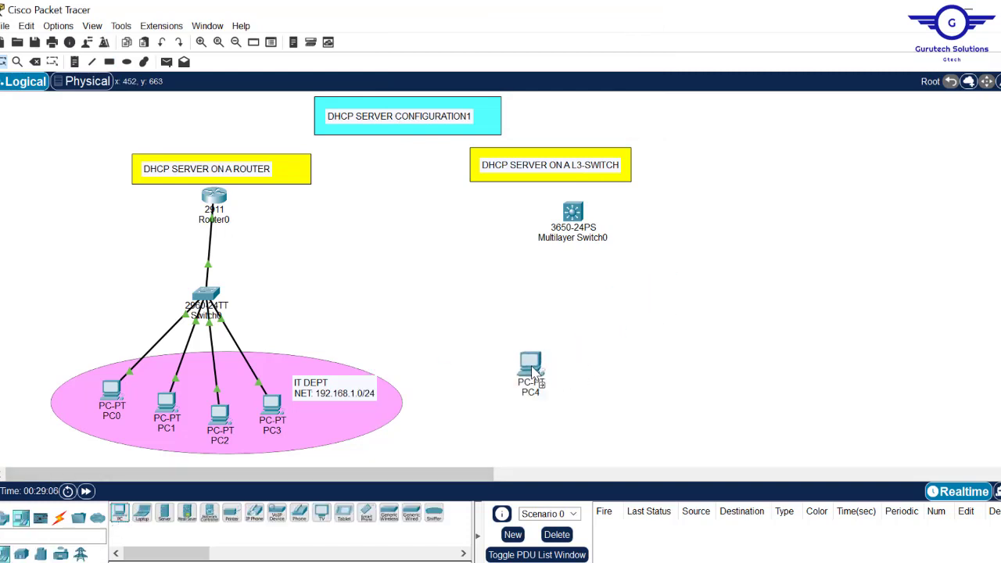
{"action": "left_click", "coordinate": [119, 513]}
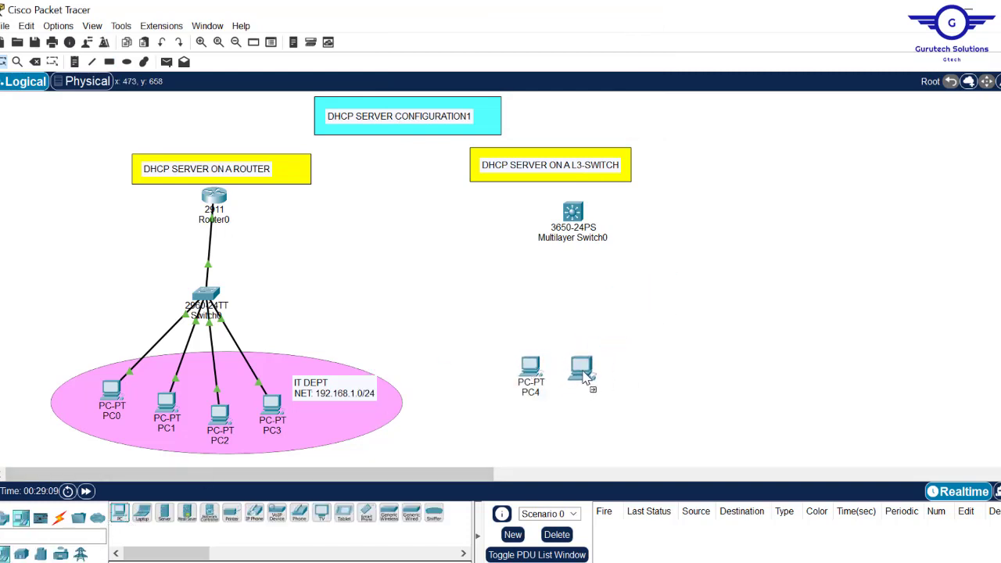
{"action": "left_click", "coordinate": [585, 375]}
{"action": "left_click", "coordinate": [119, 513]}
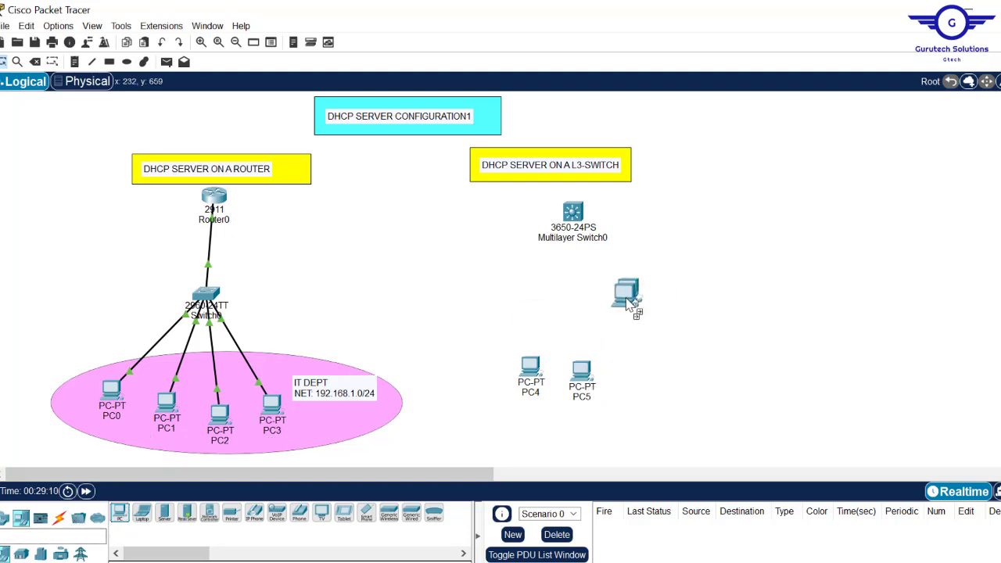
{"action": "left_click", "coordinate": [648, 381]}
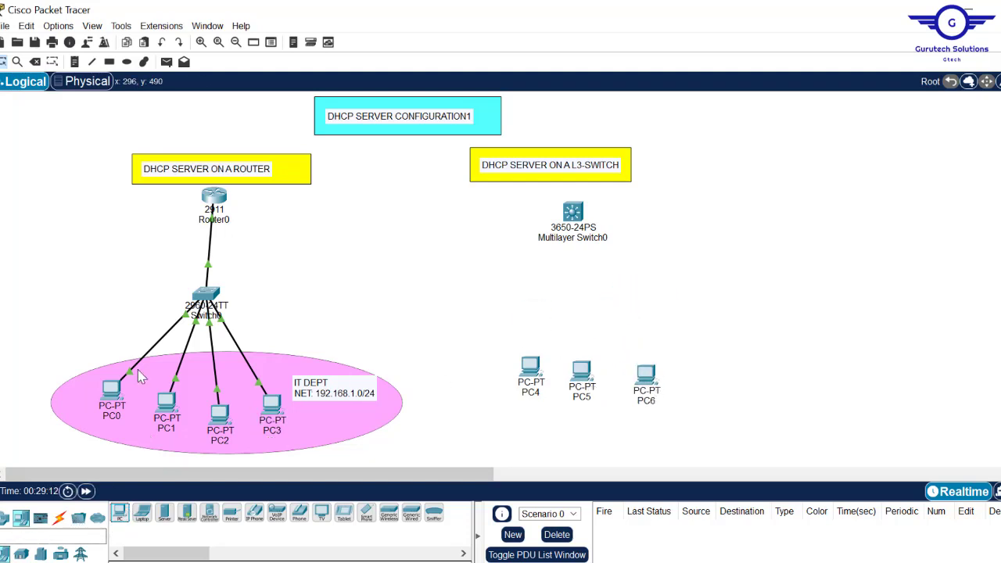
{"action": "left_click", "coordinate": [119, 513]}
{"action": "left_click", "coordinate": [709, 380]}
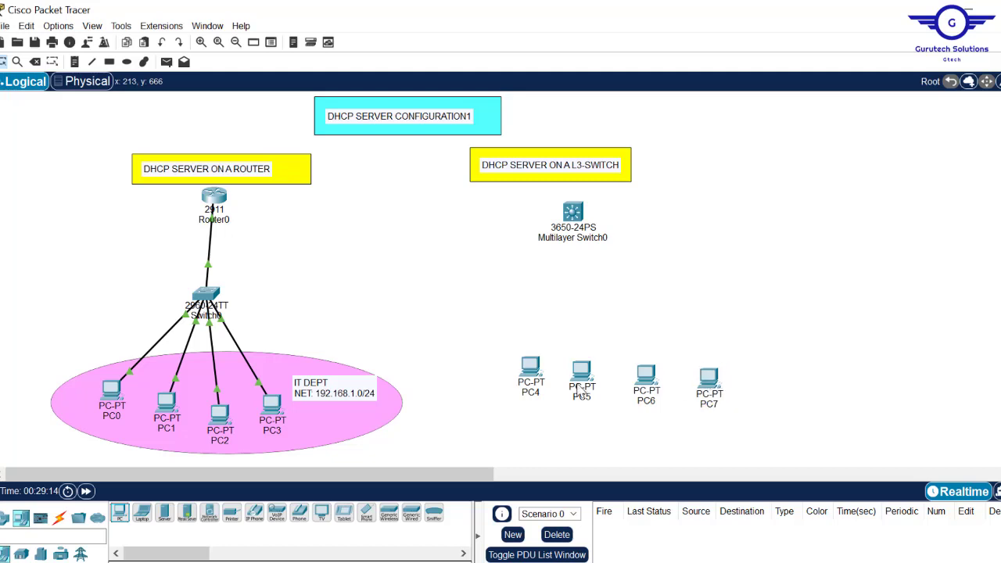
Move the four new PCs lower in the workspace and align the multilayer switch beneath its yellow label
{"action": "left_click_drag", "start_coordinate": [594, 378], "coordinate": [584, 417]}
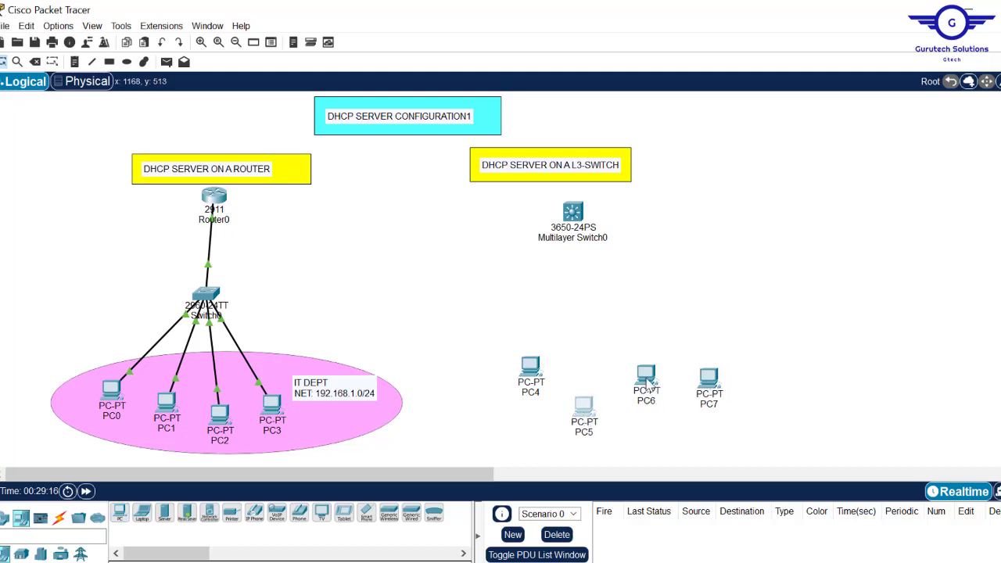
{"action": "left_click_drag", "start_coordinate": [647, 383], "coordinate": [633, 409]}
{"action": "left_click_drag", "start_coordinate": [712, 384], "coordinate": [713, 410]}
{"action": "left_click_drag", "start_coordinate": [531, 366], "coordinate": [522, 402]}
{"action": "left_click_drag", "start_coordinate": [577, 217], "coordinate": [590, 215]}
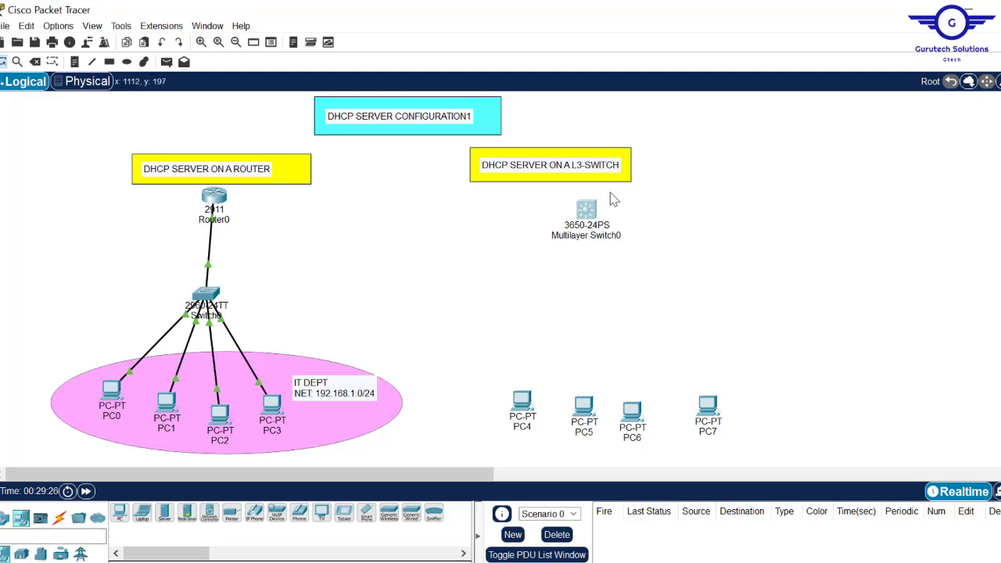
{"action": "scroll", "coordinate": [630, 164], "scroll_direction": "right", "scroll_amount": 1}
{"action": "scroll", "coordinate": [631, 160], "scroll_direction": "left", "scroll_amount": 1}
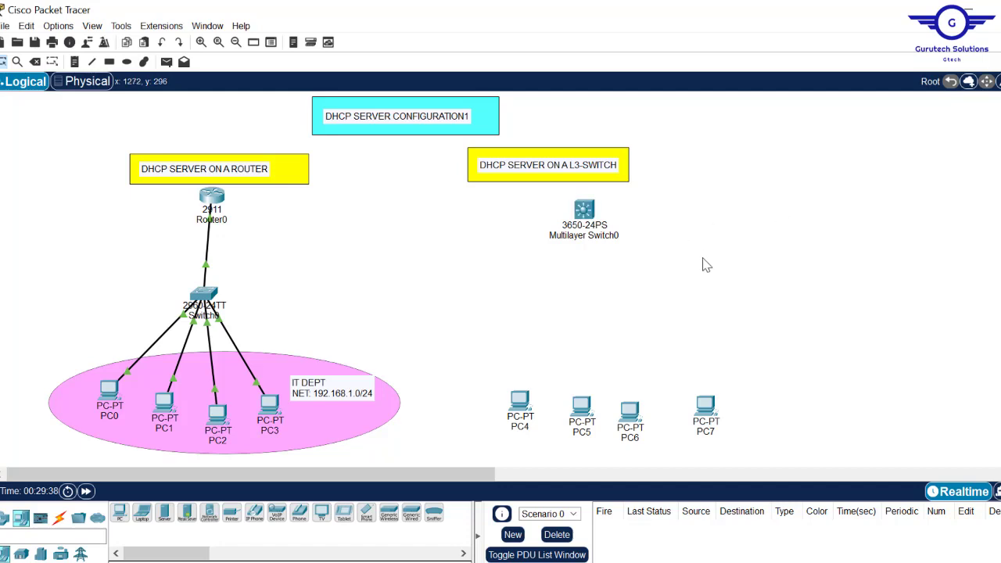
Add a 2960-24TT switch between the multilayer switch and the new PCs, and move both switches slightly upward
{"action": "mouse_move", "coordinate": [588, 210]}
{"action": "left_click", "coordinate": [6, 518]}
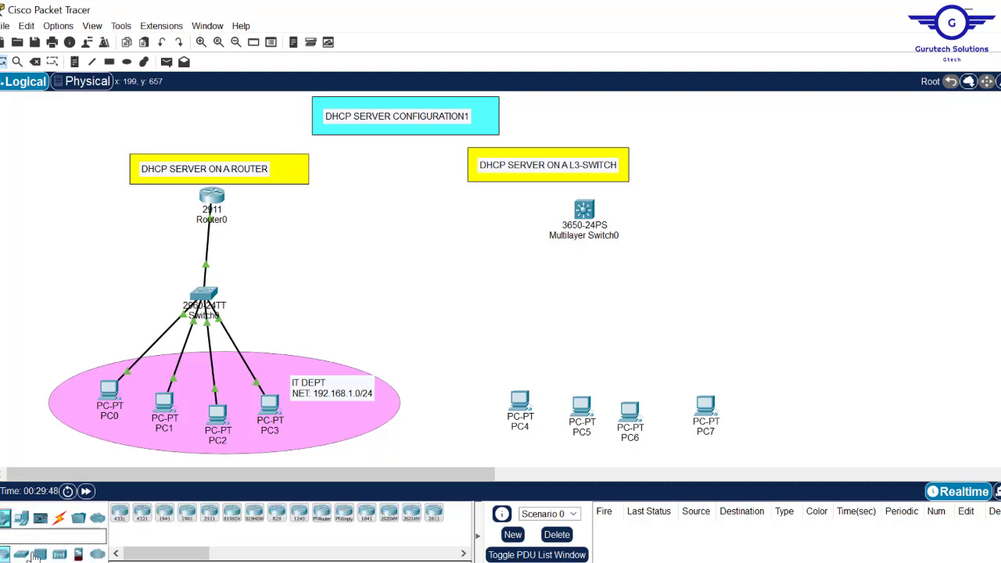
{"action": "left_click_drag", "start_coordinate": [23, 557], "coordinate": [600, 320]}
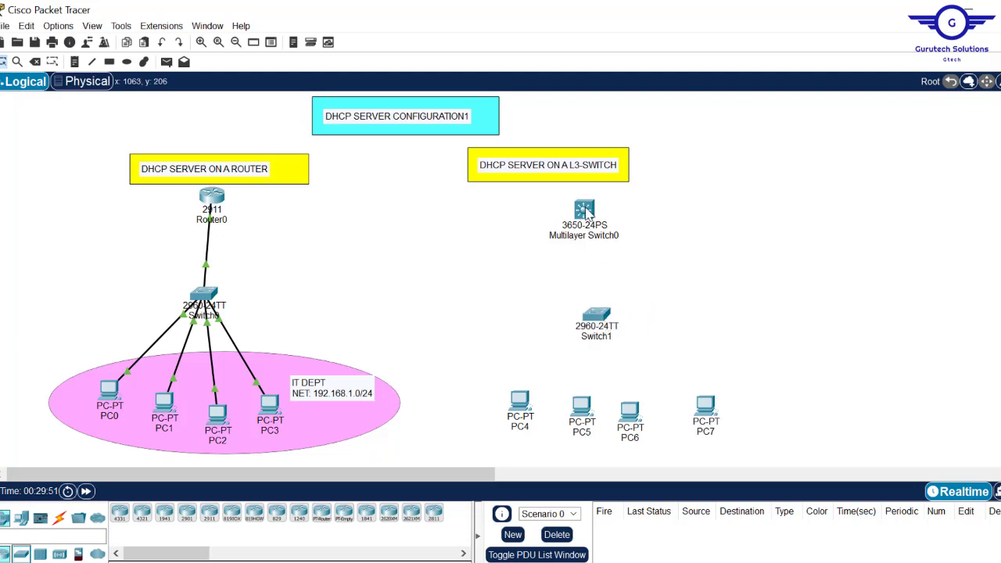
{"action": "left_click_drag", "start_coordinate": [591, 213], "coordinate": [585, 197]}
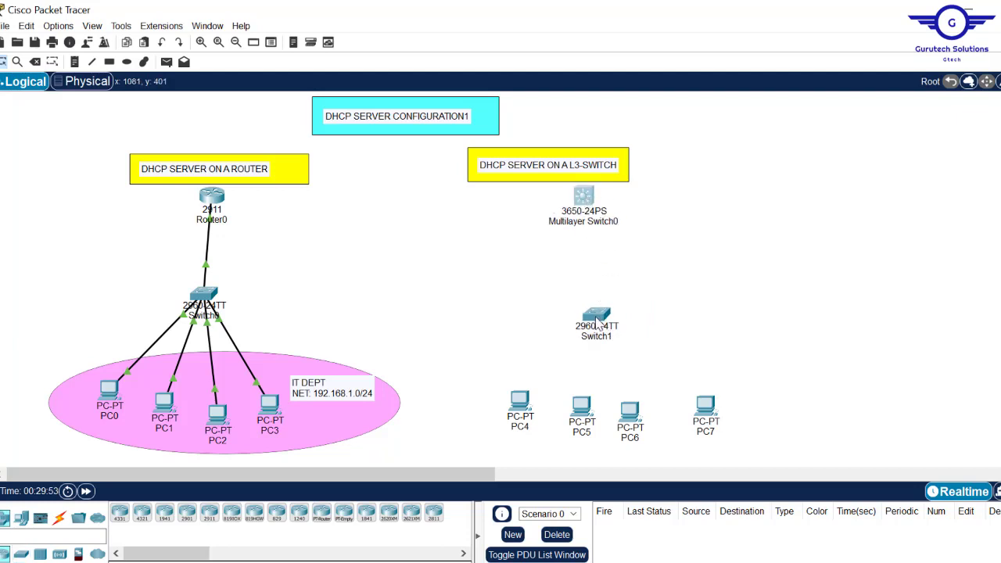
{"action": "left_click_drag", "start_coordinate": [598, 324], "coordinate": [597, 305]}
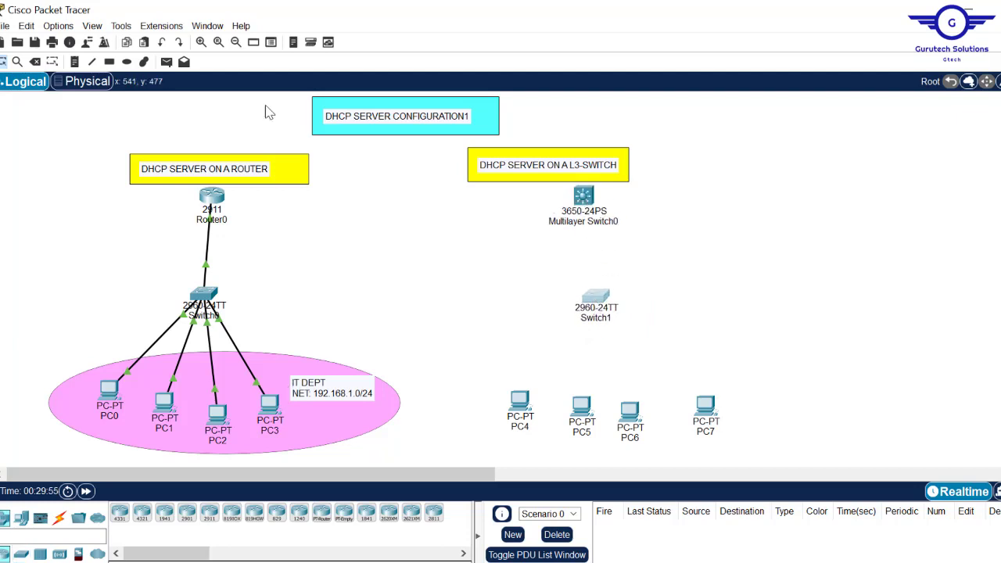
Connect Multilayer Switch0 to Switch1 with an automatically chosen cable and align Switch1 below it
{"action": "left_click", "coordinate": [58, 514]}
{"action": "left_click", "coordinate": [120, 513]}
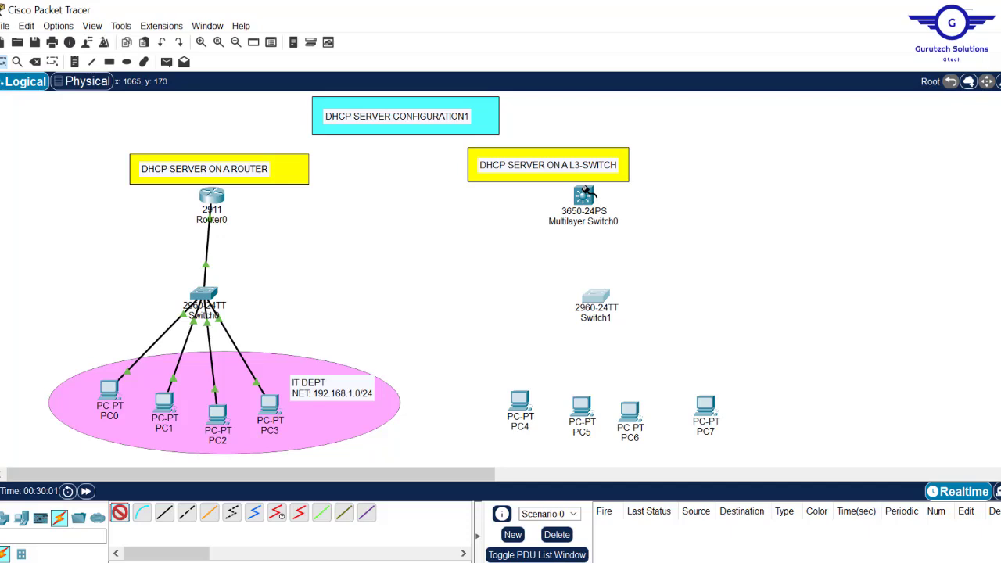
{"action": "left_click", "coordinate": [585, 193]}
{"action": "left_click", "coordinate": [595, 297]}
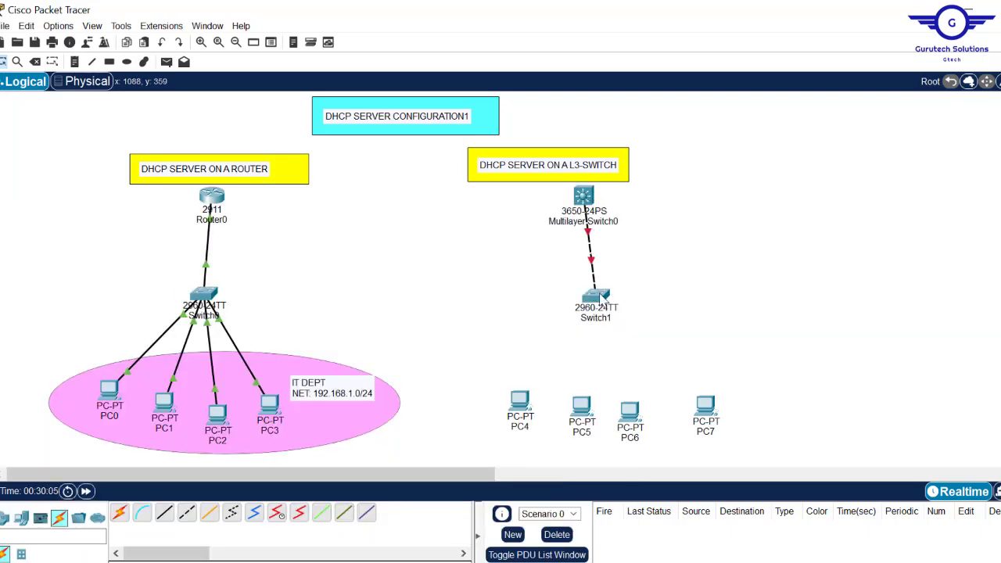
{"action": "left_click_drag", "start_coordinate": [600, 299], "coordinate": [595, 297]}
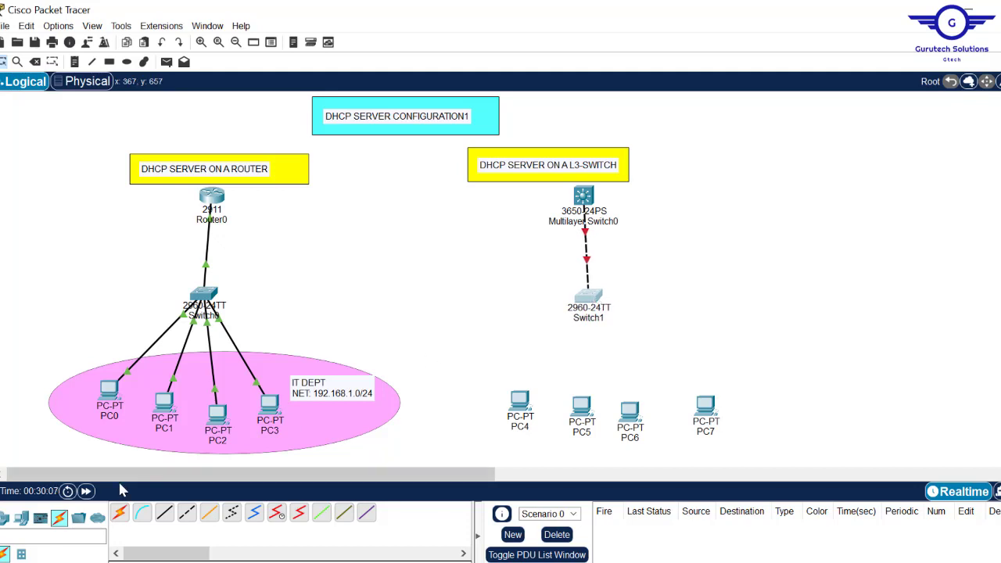
Connect Switch1 to PC4, PC5, PC6 and PC7 with automatically chosen cables and nudge Switch1 upward
{"action": "left_click", "coordinate": [594, 299]}
{"action": "left_click", "coordinate": [518, 398]}
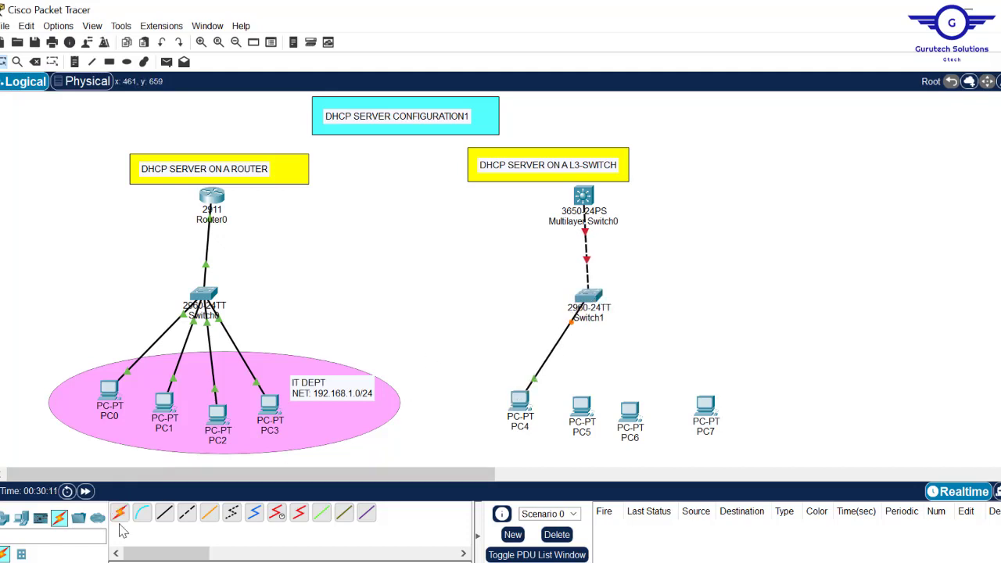
{"action": "left_click", "coordinate": [594, 299]}
{"action": "left_click", "coordinate": [581, 404]}
{"action": "left_click", "coordinate": [119, 513]}
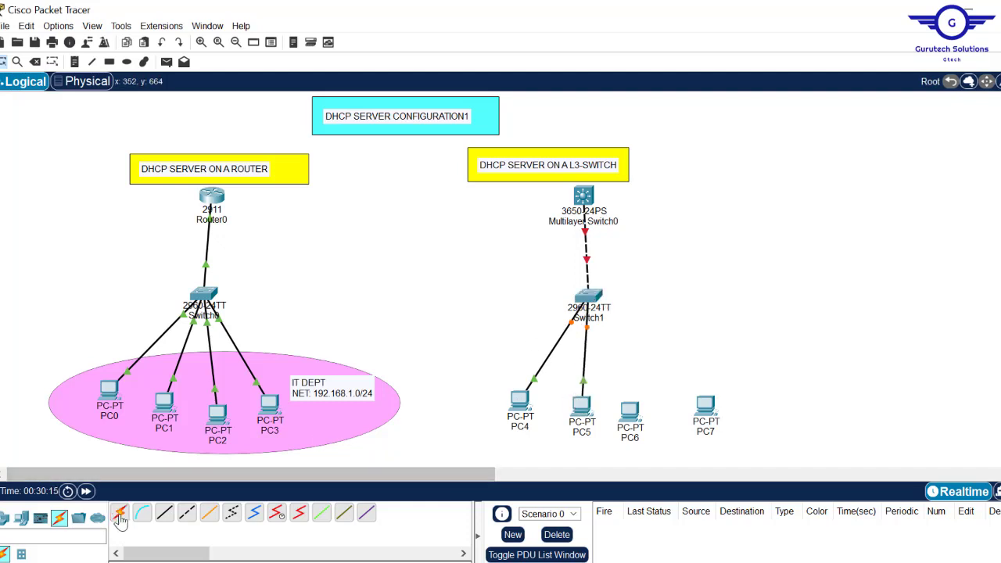
{"action": "left_click", "coordinate": [594, 299]}
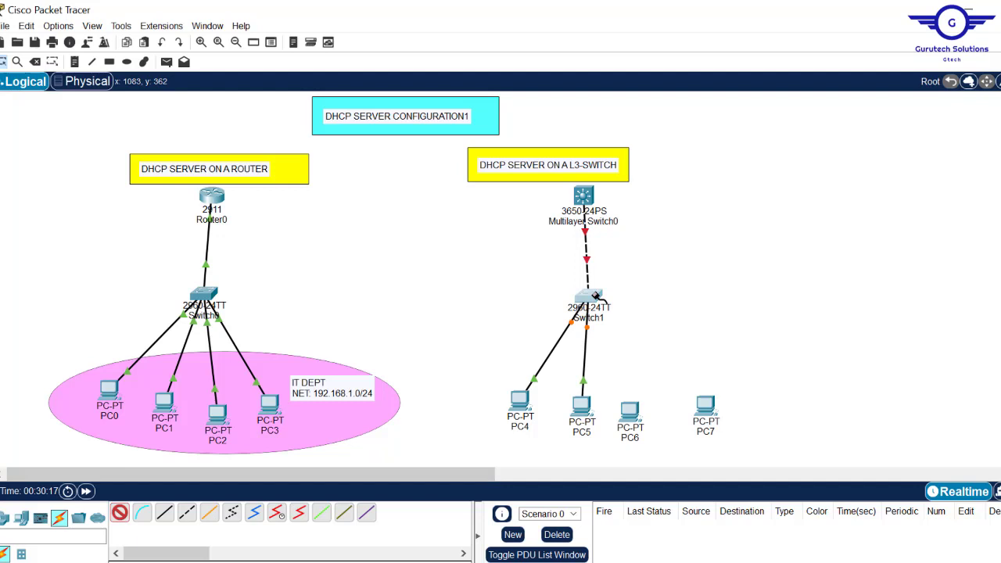
{"action": "left_click", "coordinate": [630, 408]}
{"action": "left_click", "coordinate": [120, 513]}
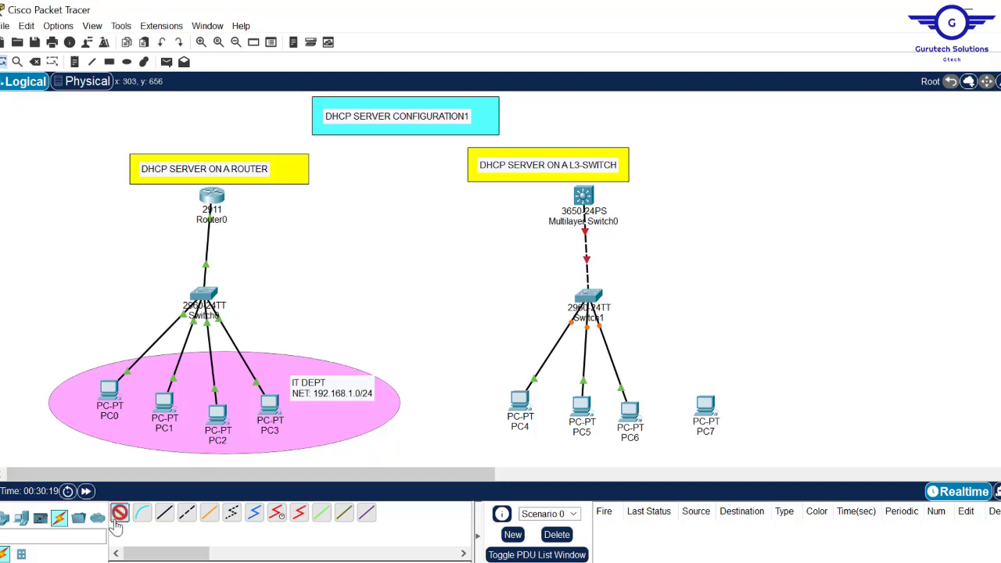
{"action": "left_click", "coordinate": [598, 297]}
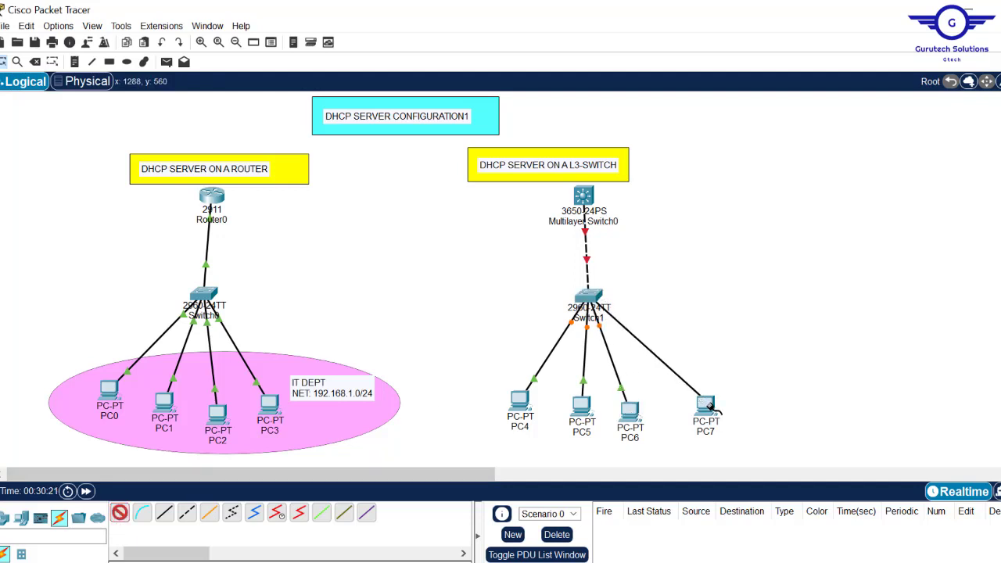
{"action": "left_click", "coordinate": [706, 404]}
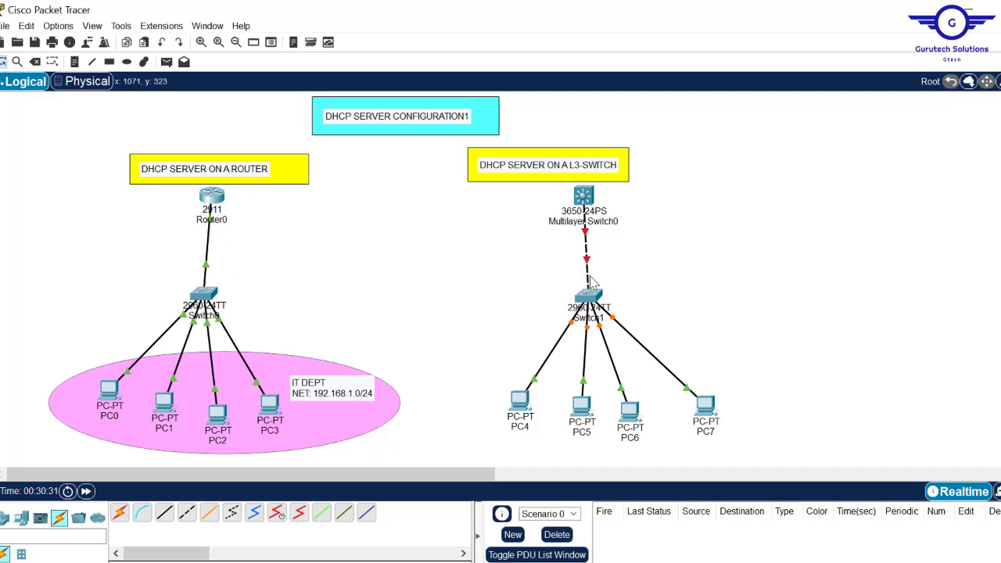
{"action": "left_click_drag", "start_coordinate": [592, 295], "coordinate": [602, 285]}
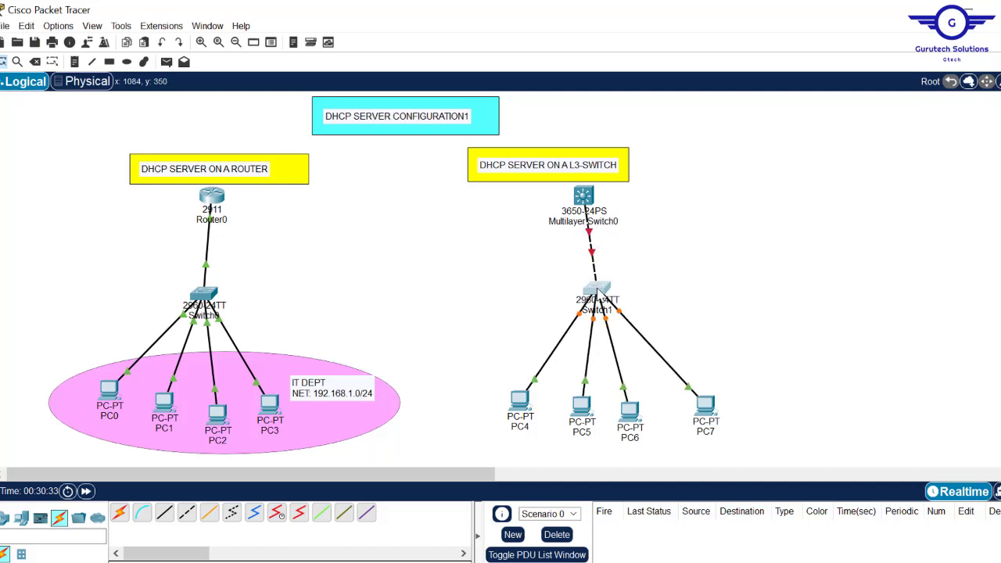
Draw a rectangle filled with cyan #55ffff behind PC4 to PC7, keeping the fill colour enabled for further shapes
{"action": "left_click", "coordinate": [110, 61]}
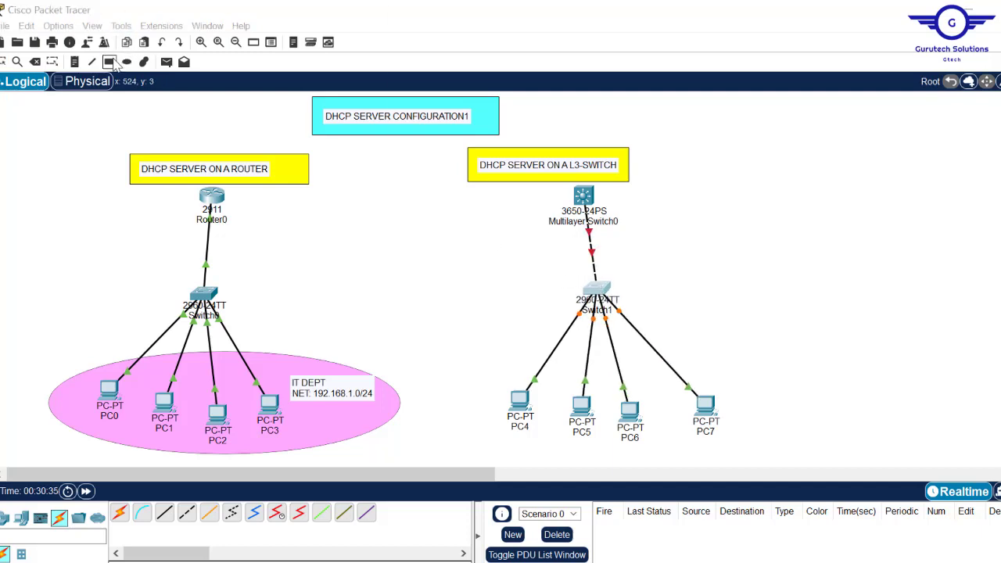
{"action": "left_click", "coordinate": [581, 99]}
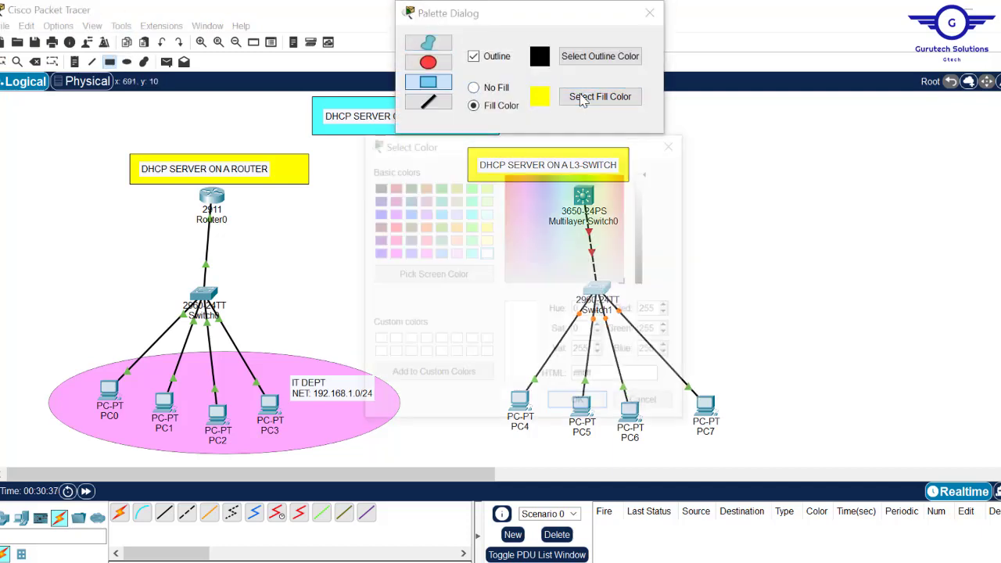
{"action": "left_click", "coordinate": [470, 253]}
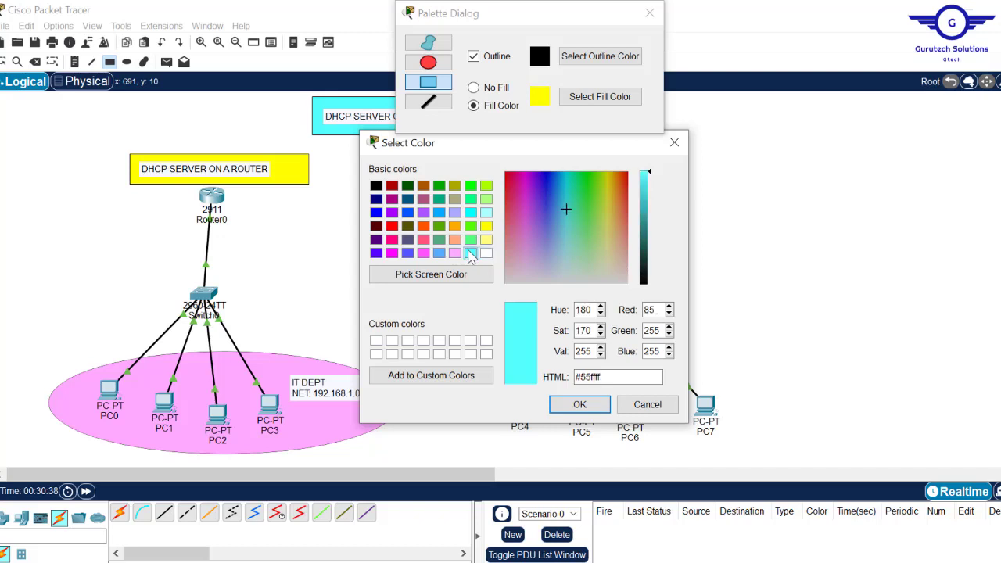
{"action": "left_click", "coordinate": [579, 404]}
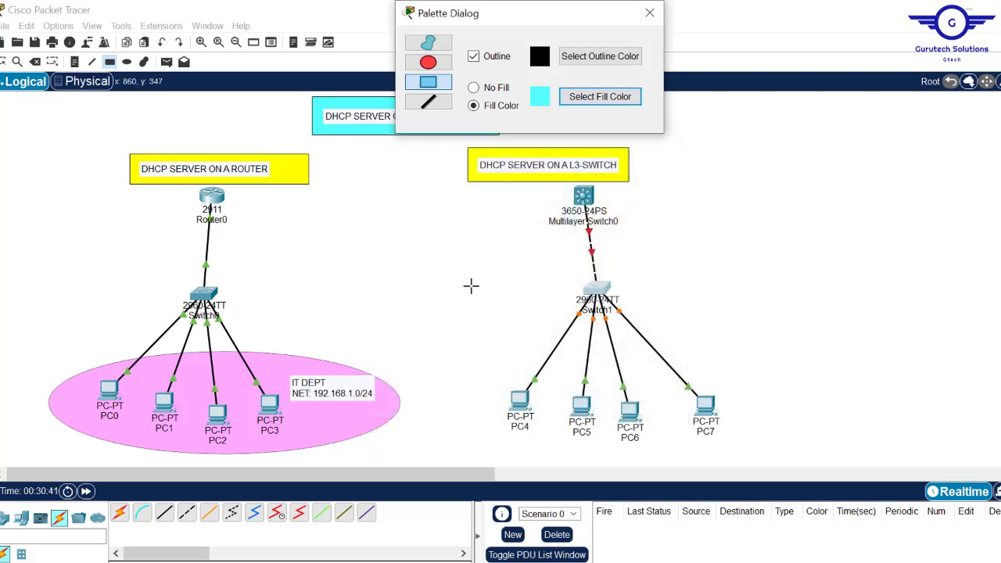
{"action": "left_click_drag", "start_coordinate": [464, 323], "coordinate": [785, 461]}
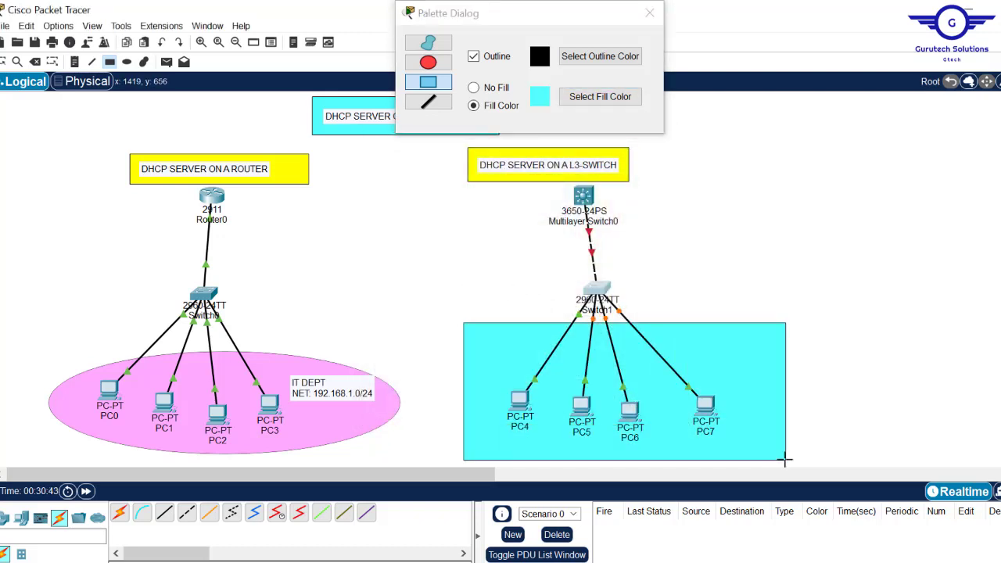
{"action": "left_click", "coordinate": [475, 88]}
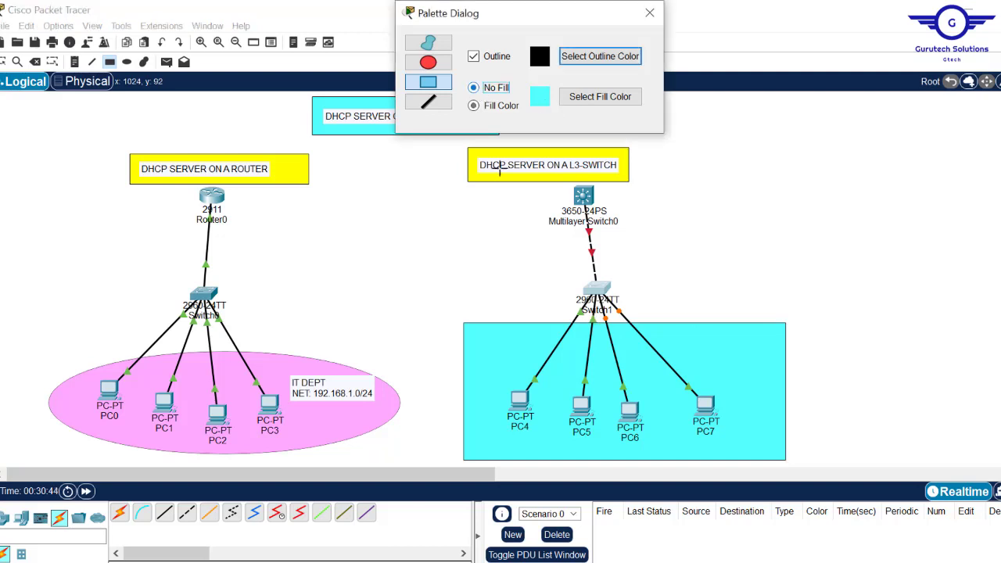
{"action": "left_click", "coordinate": [475, 105]}
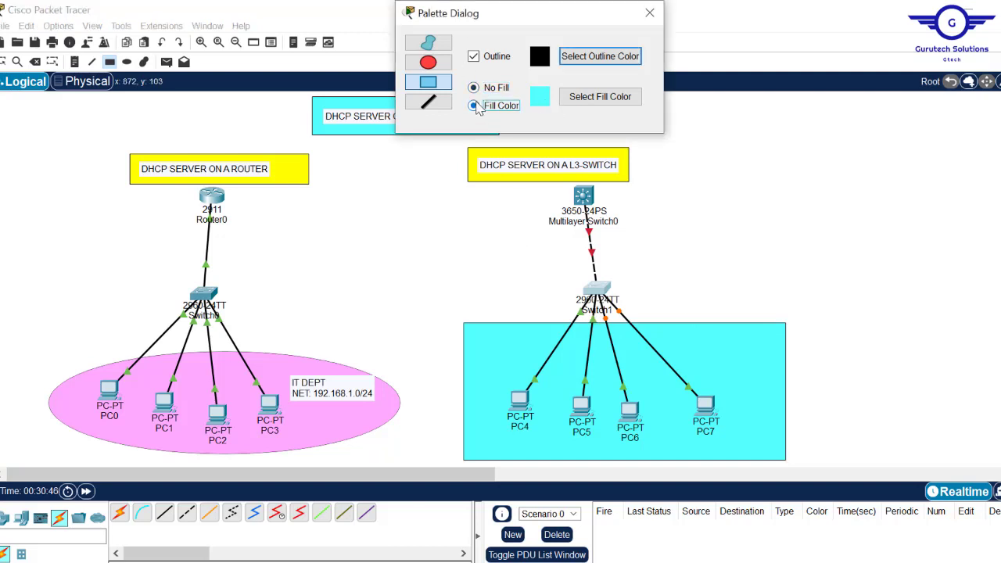
Draw a cyan-filled ellipse behind PC4 to PC7, delete the cyan rectangle and close the drawing palette
{"action": "left_click", "coordinate": [428, 62]}
{"action": "left_click_drag", "start_coordinate": [507, 315], "coordinate": [790, 467]}
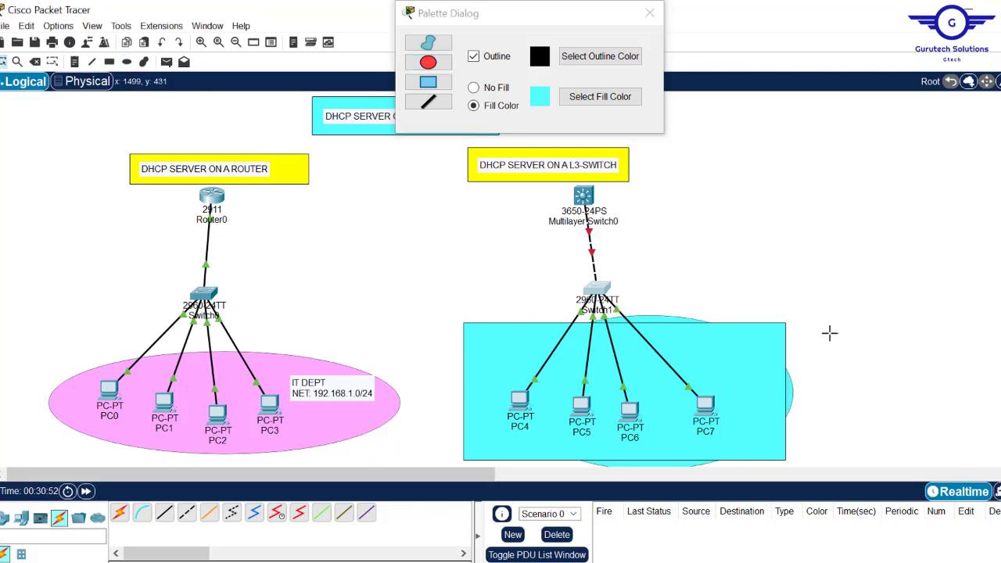
{"action": "left_click_drag", "start_coordinate": [767, 339], "coordinate": [887, 224]}
{"action": "key", "text": "Delete"}
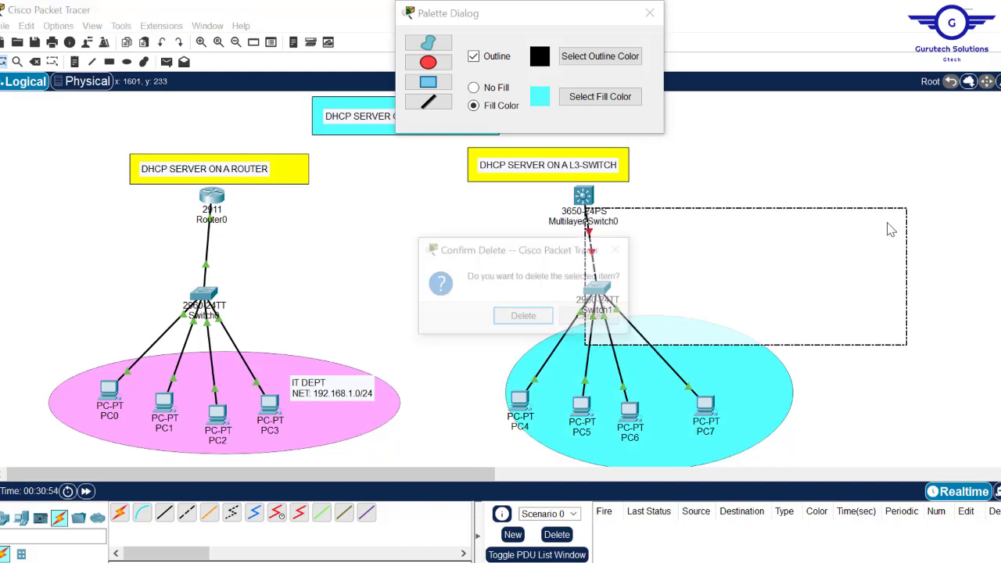
{"action": "key", "text": "Return"}
{"action": "key", "text": "Escape"}
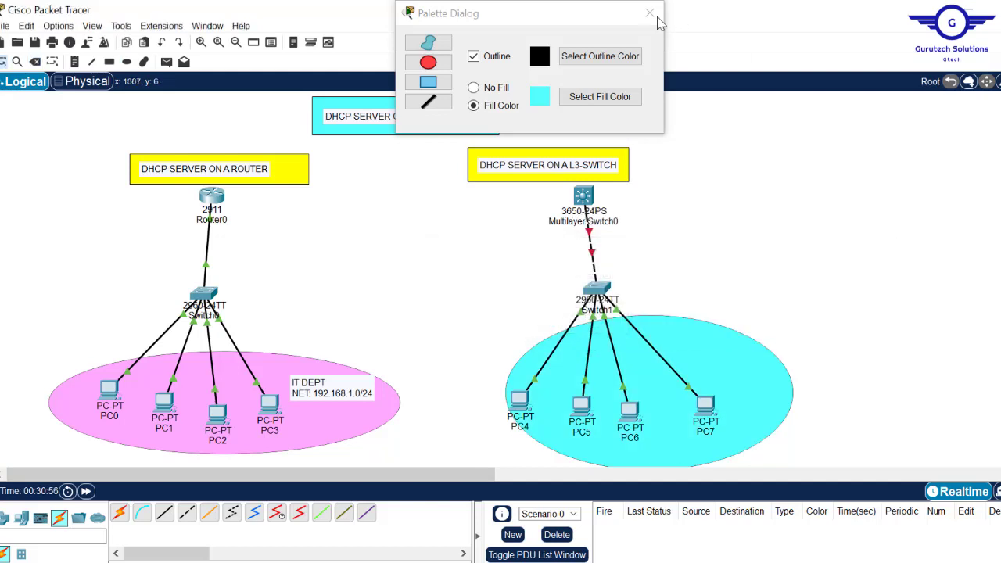
{"action": "left_click", "coordinate": [650, 14]}
Shift the cyan ellipse to surround the four PCs more evenly and move PC5 closer to PC4
{"action": "left_click_drag", "start_coordinate": [765, 381], "coordinate": [747, 382]}
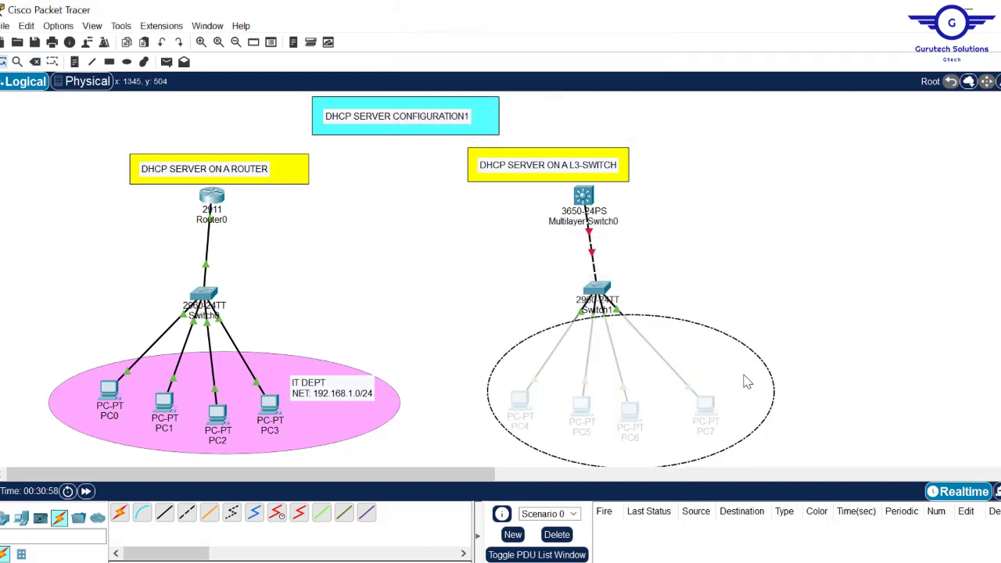
{"action": "left_click_drag", "start_coordinate": [582, 414], "coordinate": [571, 412]}
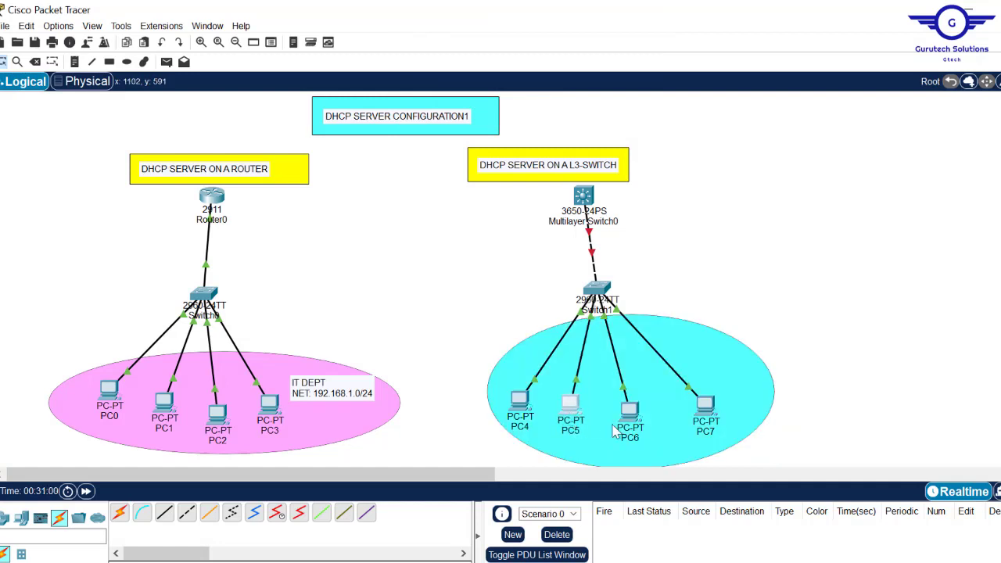
Move PC6 and PC7 closer to PC5 and copy the IT DEPT network label into the cyan ellipse
{"action": "left_click_drag", "start_coordinate": [635, 422], "coordinate": [612, 422]}
{"action": "left_click_drag", "start_coordinate": [697, 414], "coordinate": [653, 415]}
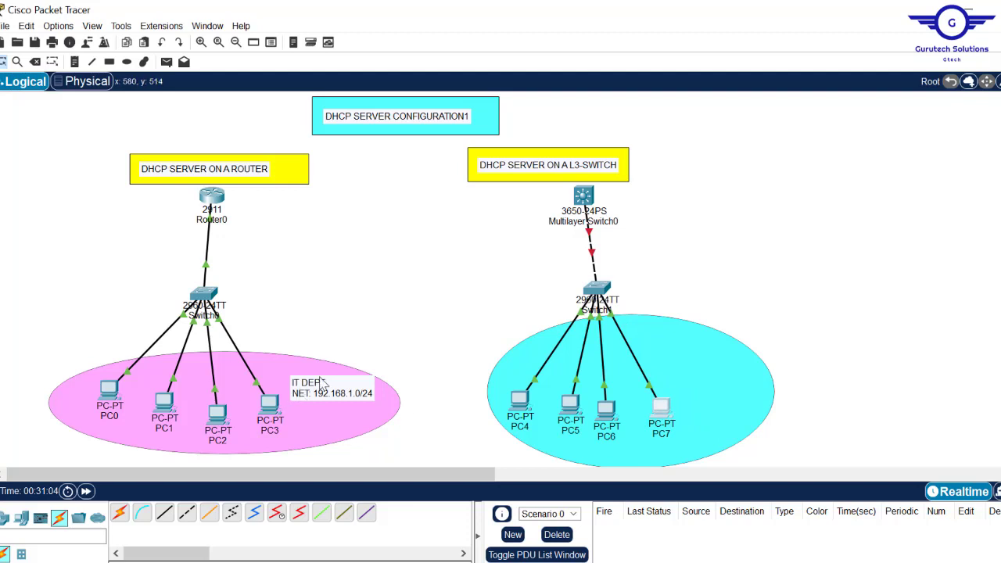
{"action": "left_click_drag", "start_coordinate": [338, 393], "coordinate": [735, 369]}
{"action": "key", "text": "ctrl+v"}
{"action": "left_click", "coordinate": [420, 304]}
{"action": "left_click_drag", "start_coordinate": [420, 304], "coordinate": [356, 398]}
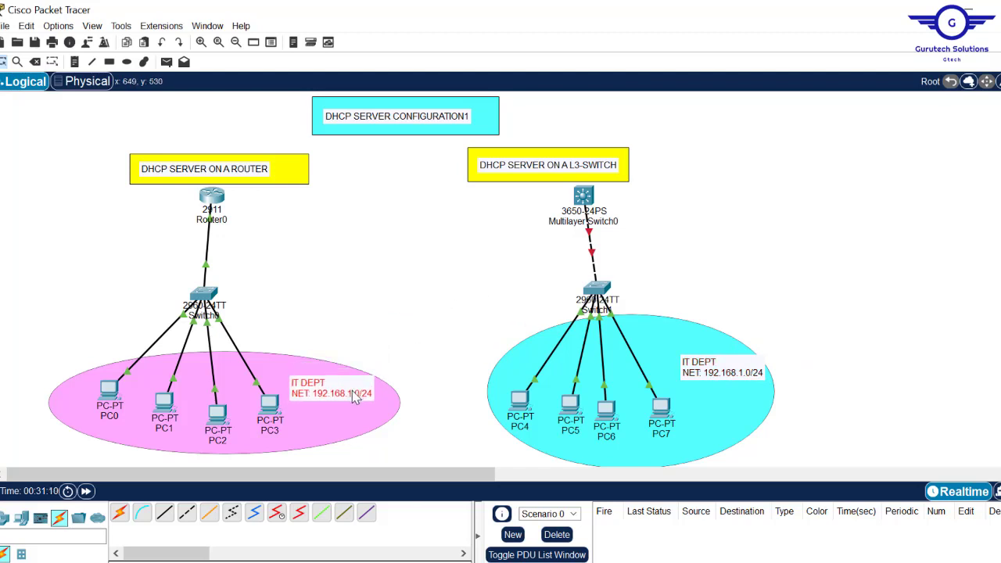
Change the copied label in the cyan ellipse to "HR DEPT" with "NET: 192.168.20.0/24"
{"action": "double_click", "coordinate": [688, 373]}
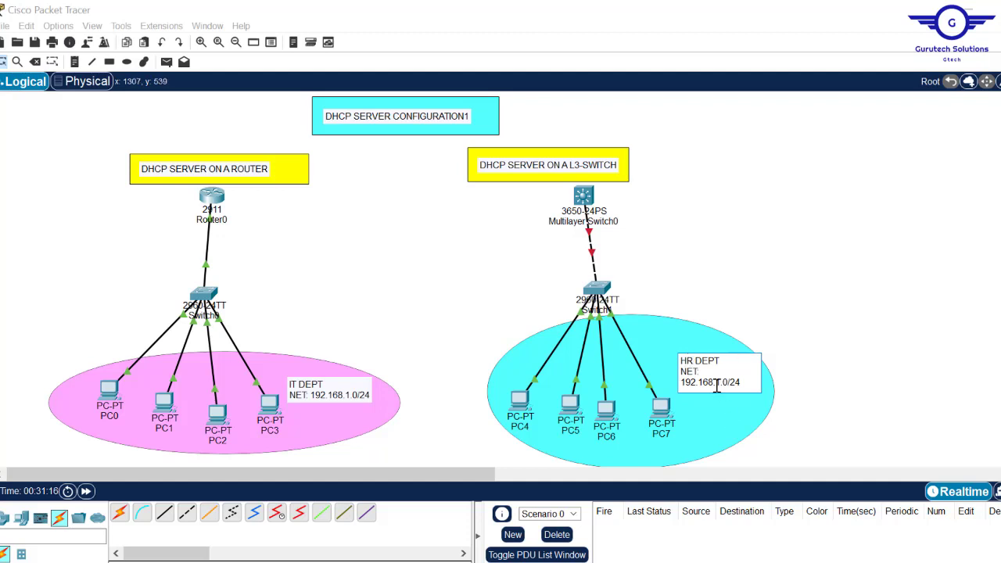
{"action": "key", "text": "BackSpace"}
{"action": "type", "text": "20"}
{"action": "left_click", "coordinate": [930, 258]}
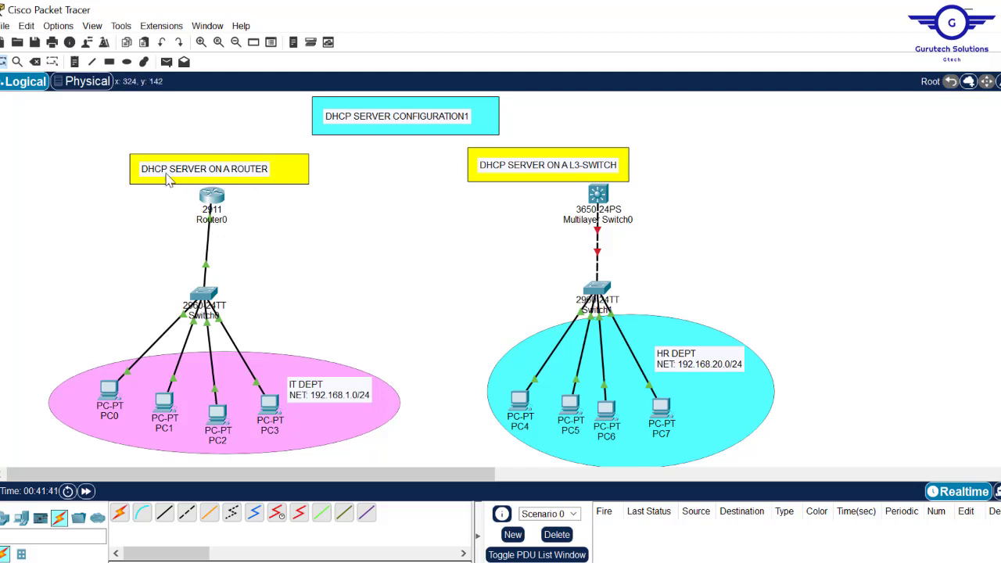
{"action": "left_click_drag", "start_coordinate": [53, 201], "coordinate": [406, 464]}
{"action": "left_click_drag", "start_coordinate": [412, 475], "coordinate": [412, 475]}
{"action": "left_click_drag", "start_coordinate": [461, 189], "coordinate": [812, 468]}
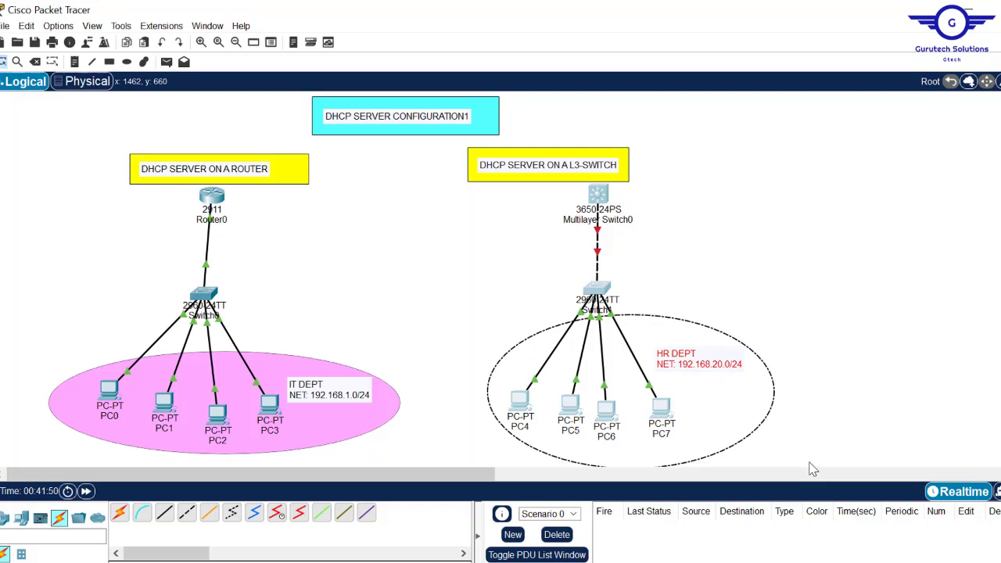
{"action": "left_click", "coordinate": [907, 196]}
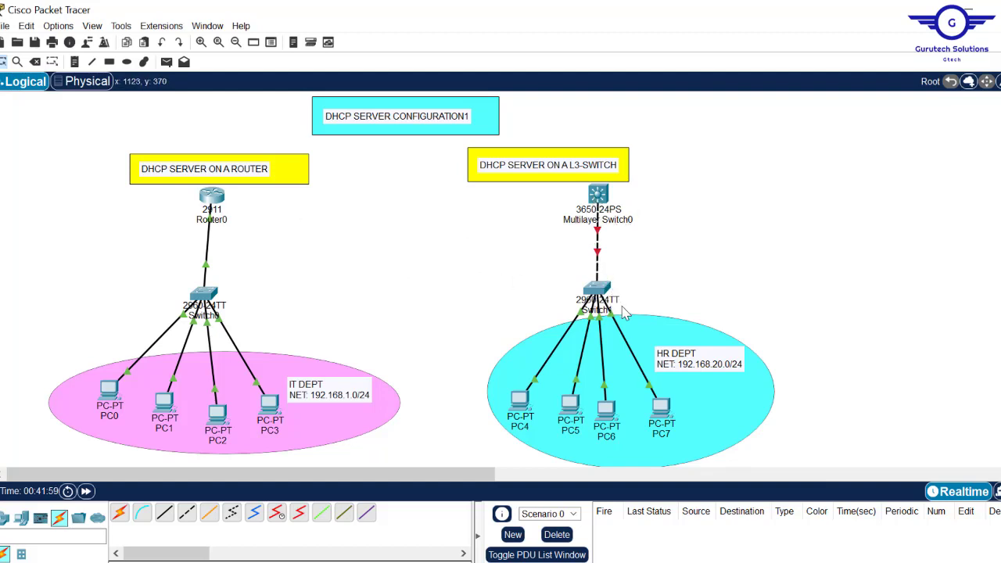
Set PC4's IPv4 configuration on FastEthernet0 to DHCP and close its window
{"action": "left_click", "coordinate": [520, 406]}
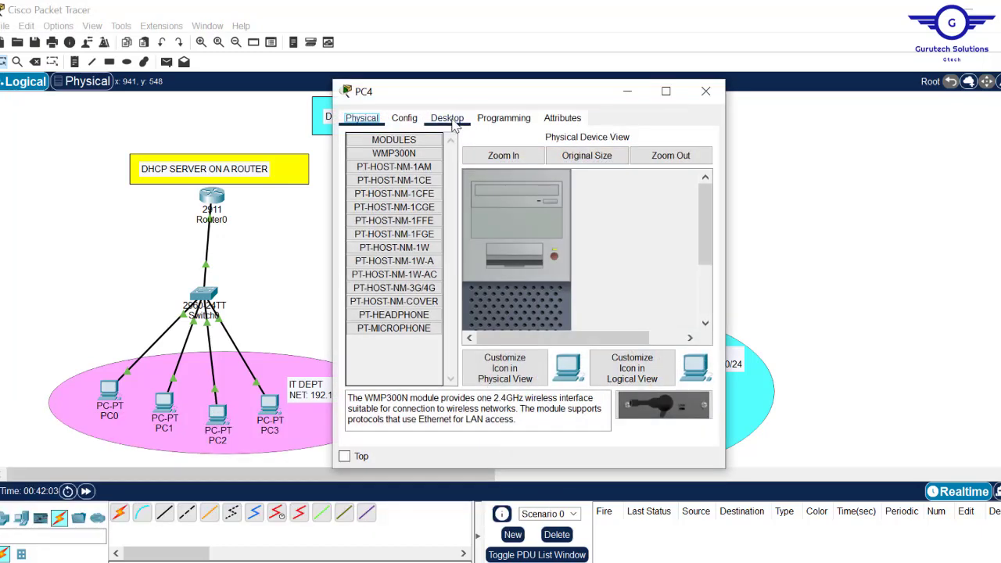
{"action": "left_click", "coordinate": [454, 118]}
{"action": "left_click", "coordinate": [380, 185]}
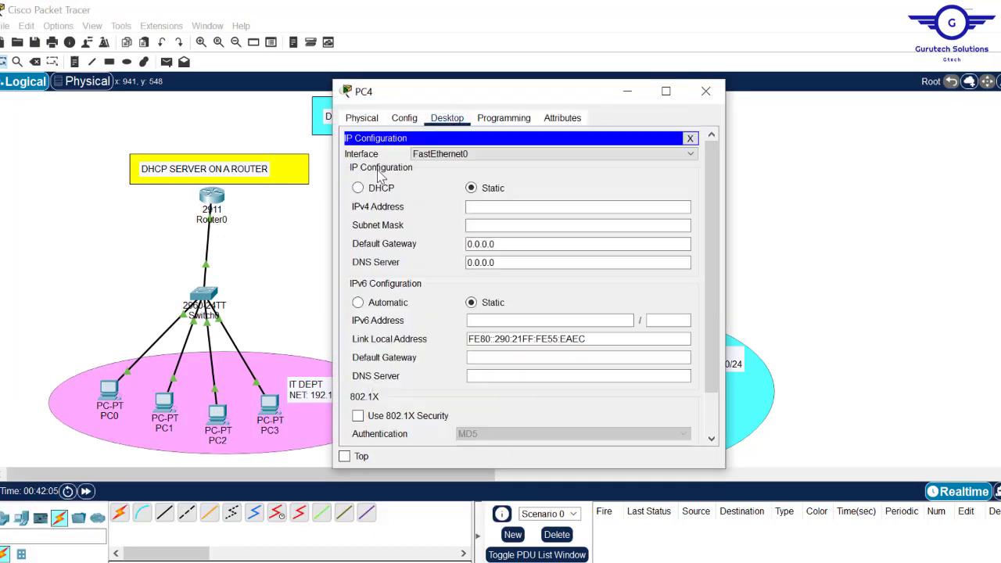
{"action": "left_click", "coordinate": [357, 188]}
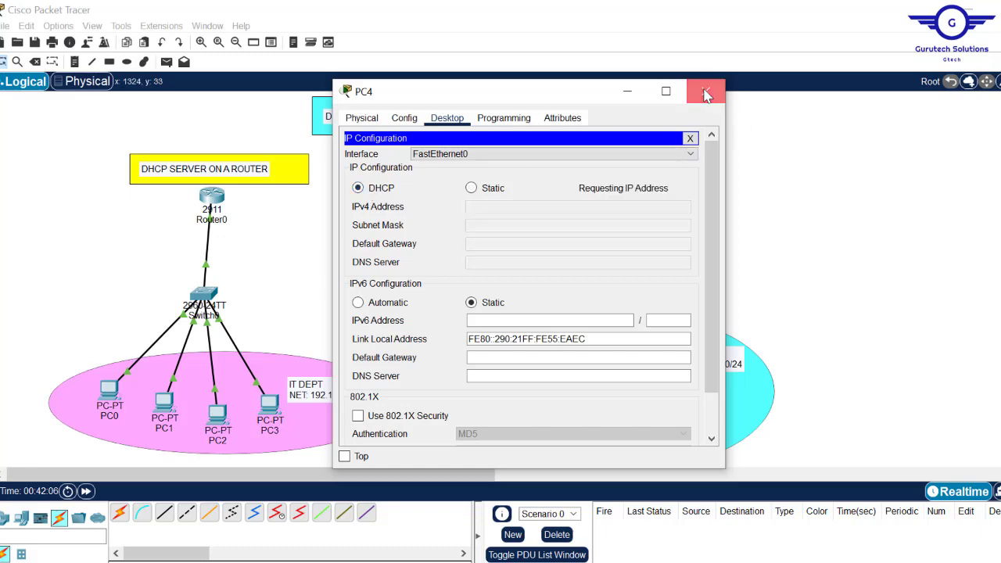
{"action": "left_click", "coordinate": [705, 91]}
Set PC5's IPv4 configuration on FastEthernet0 to DHCP and close its window
{"action": "left_click", "coordinate": [571, 415]}
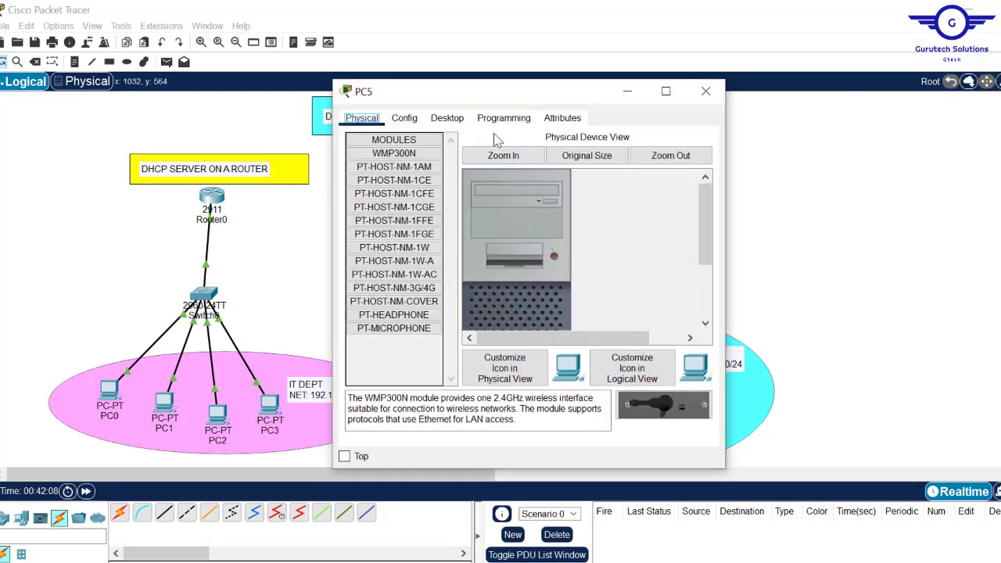
{"action": "left_click", "coordinate": [447, 118]}
{"action": "left_click", "coordinate": [396, 178]}
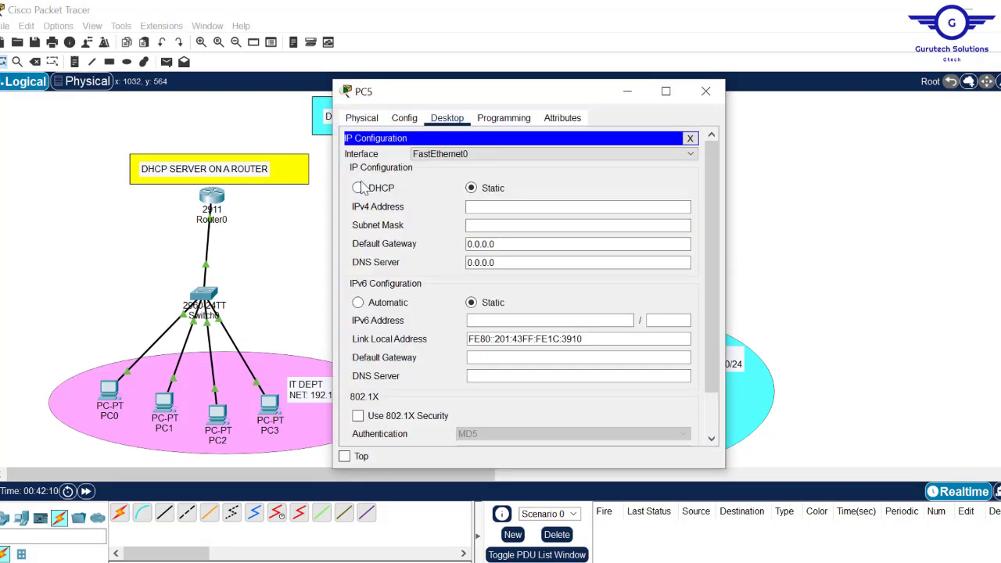
{"action": "left_click", "coordinate": [365, 191]}
{"action": "left_click", "coordinate": [705, 90]}
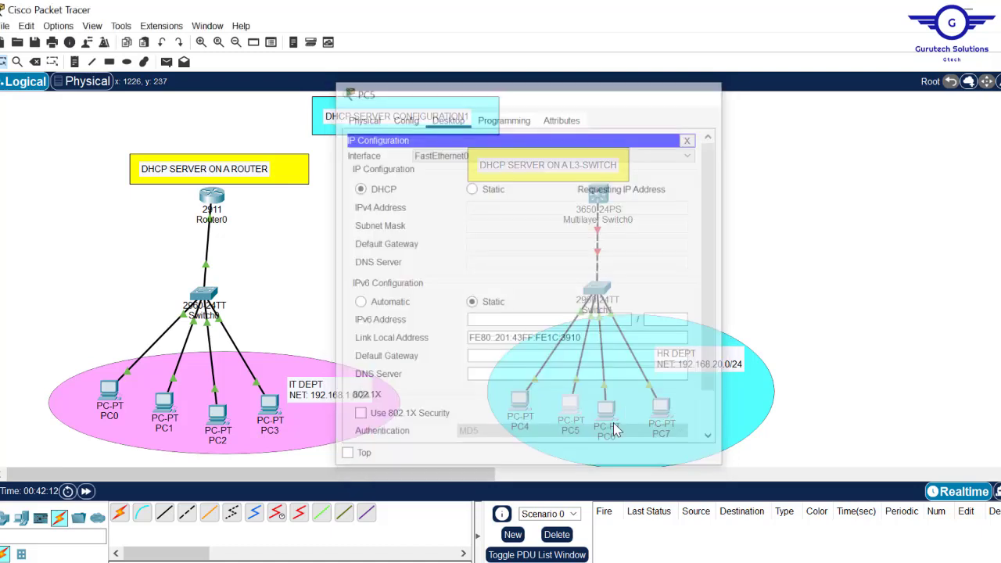
Set PC6's IPv4 gateway and DNS settings to DHCP in its global settings and close its window
{"action": "left_click", "coordinate": [610, 419]}
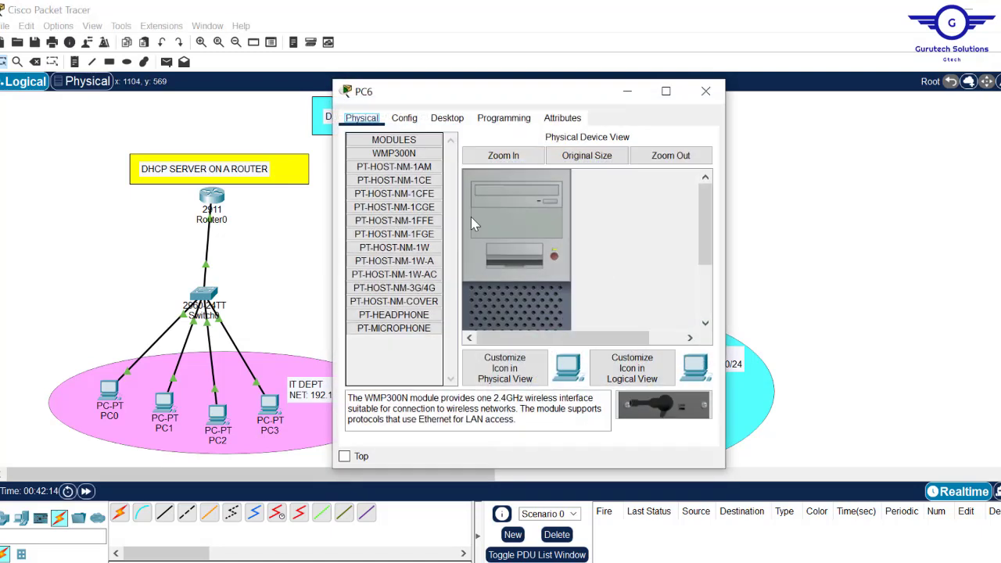
{"action": "left_click", "coordinate": [404, 118]}
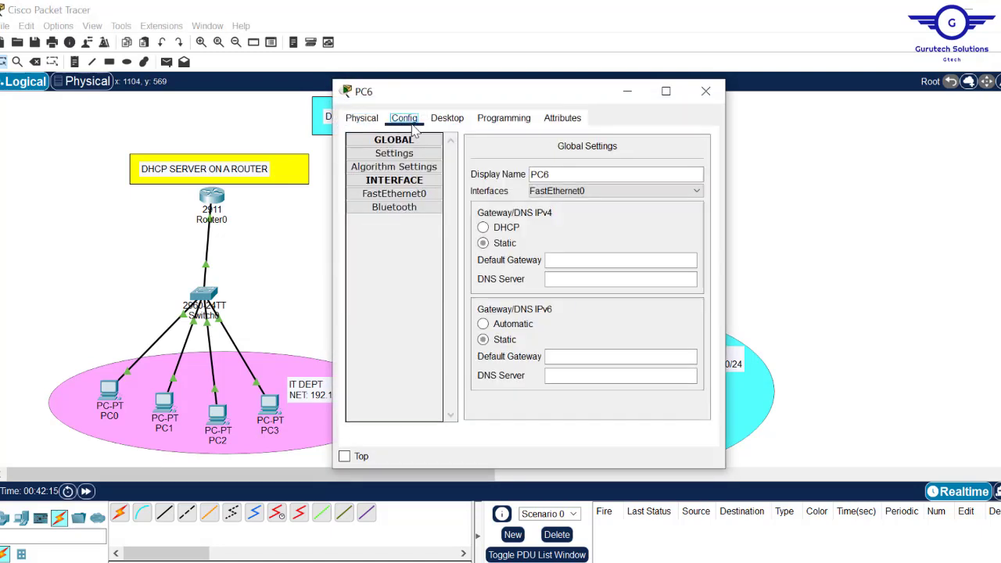
{"action": "left_click", "coordinate": [483, 227]}
{"action": "left_click", "coordinate": [706, 91]}
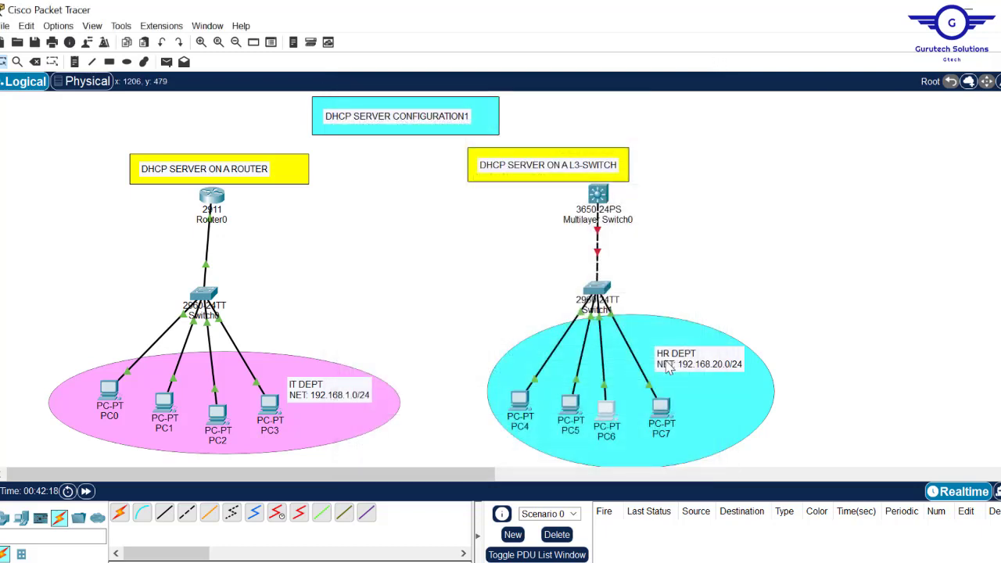
Set PC7's IPv4 configuration on FastEthernet0 to DHCP and close its window
{"action": "left_click", "coordinate": [661, 407]}
{"action": "left_click", "coordinate": [439, 121]}
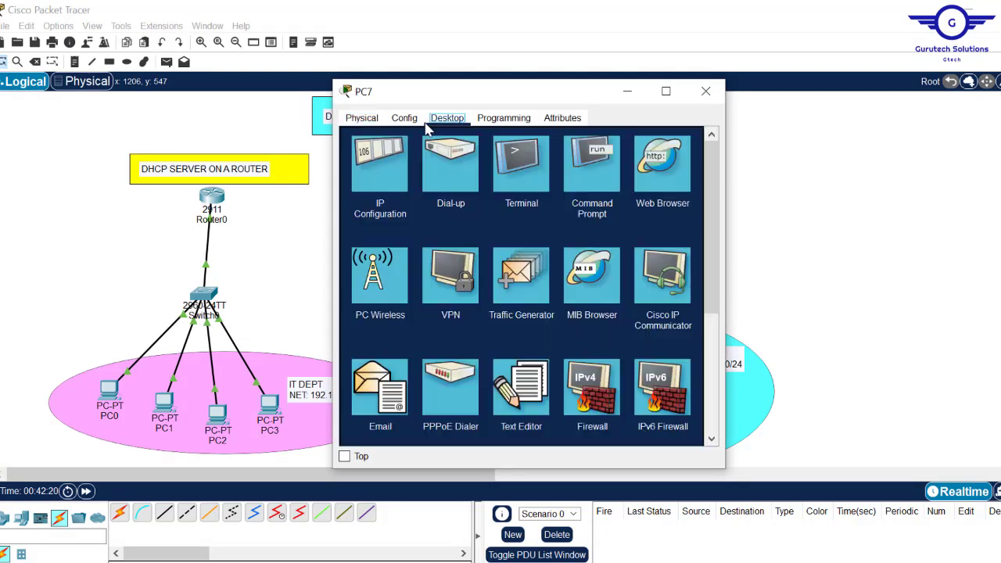
{"action": "left_click", "coordinate": [376, 186]}
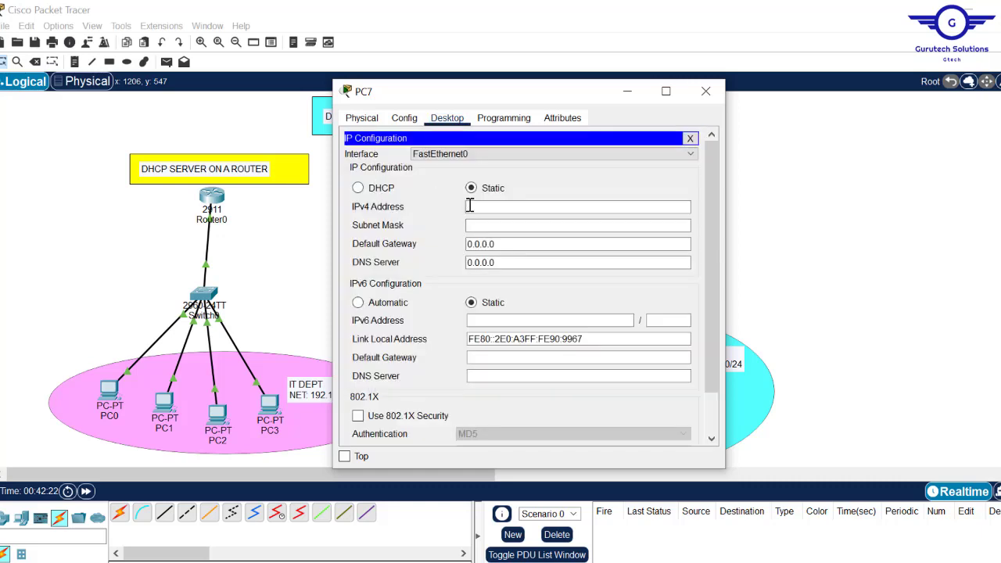
{"action": "left_click", "coordinate": [358, 189]}
{"action": "left_click", "coordinate": [706, 91]}
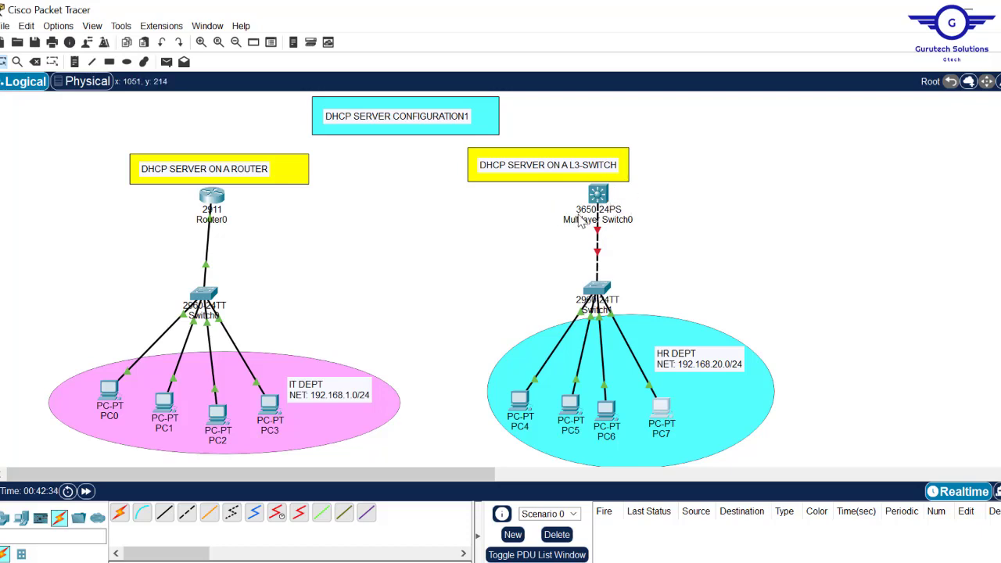
Install an AC-POWER-SUPPLY module in Multilayer Switch0's first empty power bay and check its boot output
{"action": "mouse_move", "coordinate": [594, 199]}
{"action": "left_click", "coordinate": [599, 198]}
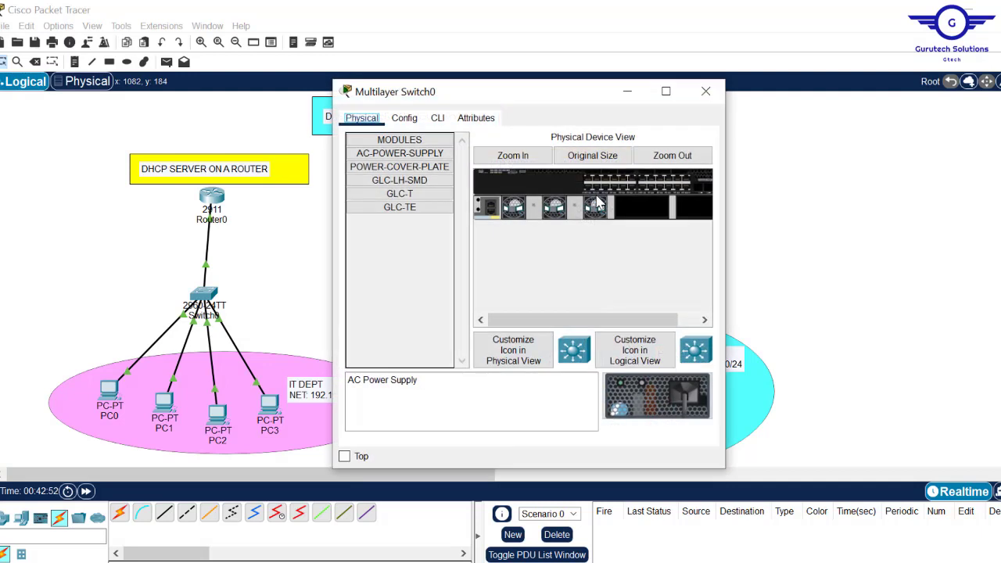
{"action": "left_click", "coordinate": [436, 118]}
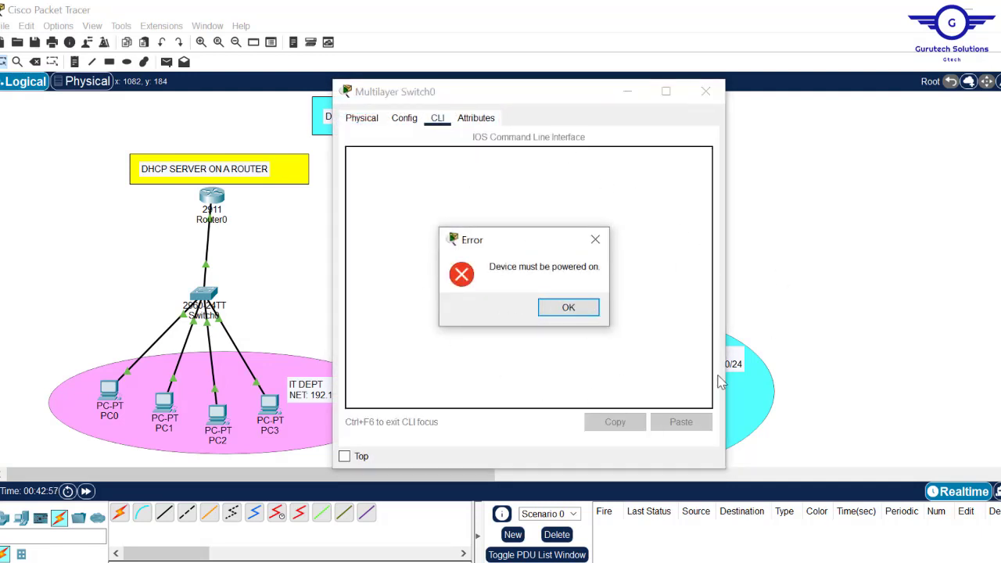
{"action": "left_click", "coordinate": [568, 308]}
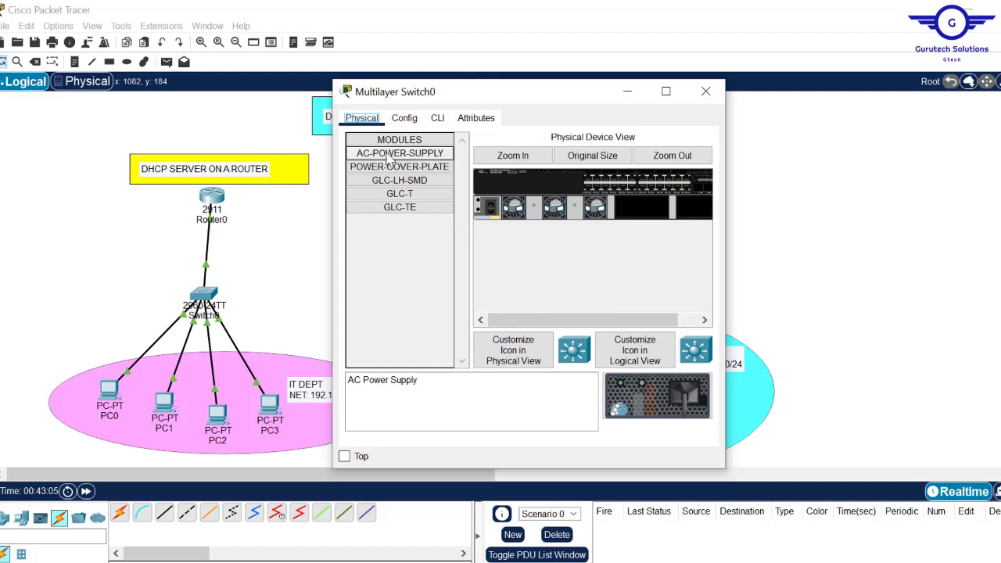
{"action": "left_click_drag", "start_coordinate": [389, 159], "coordinate": [646, 217]}
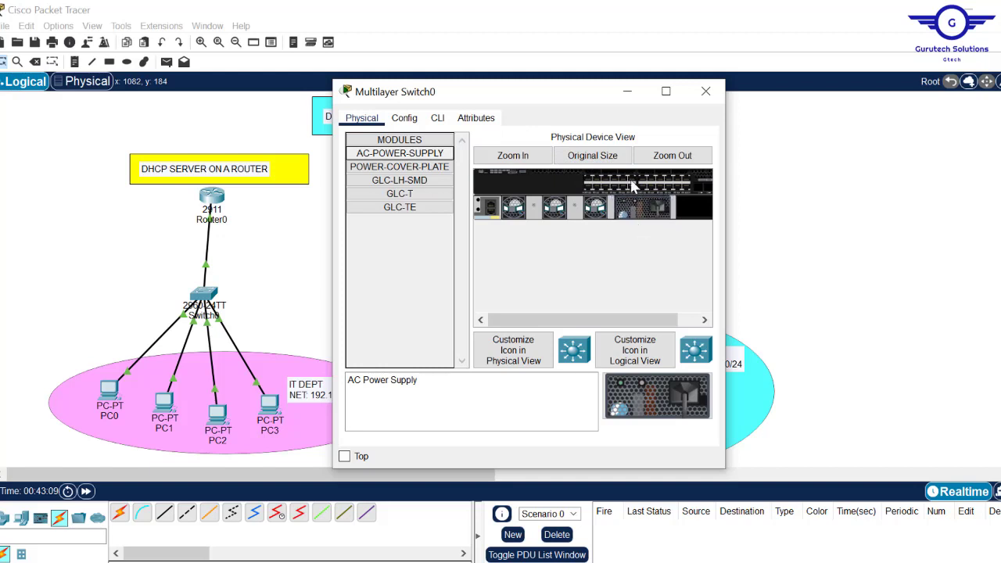
{"action": "left_click", "coordinate": [439, 121]}
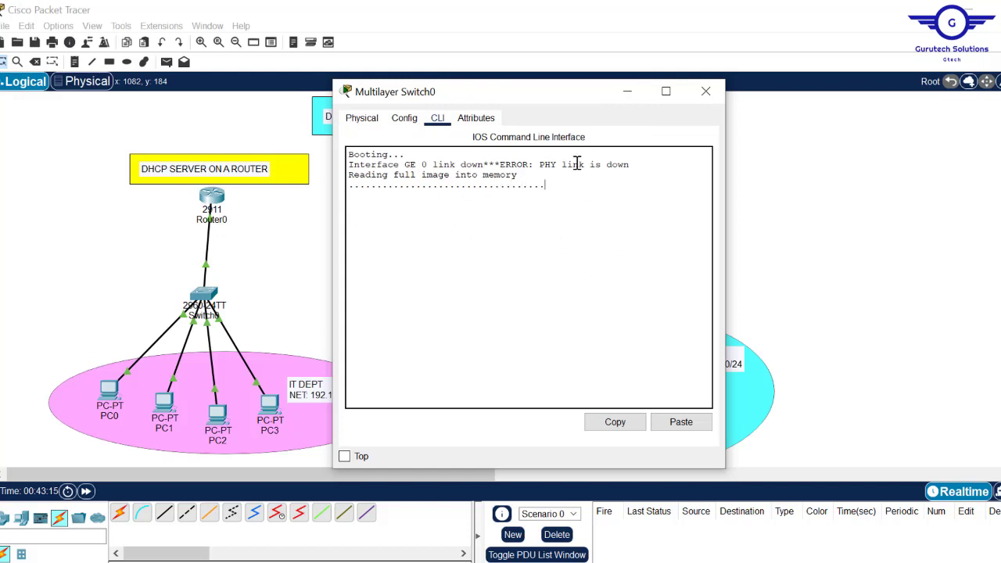
{"action": "left_click", "coordinate": [705, 93]}
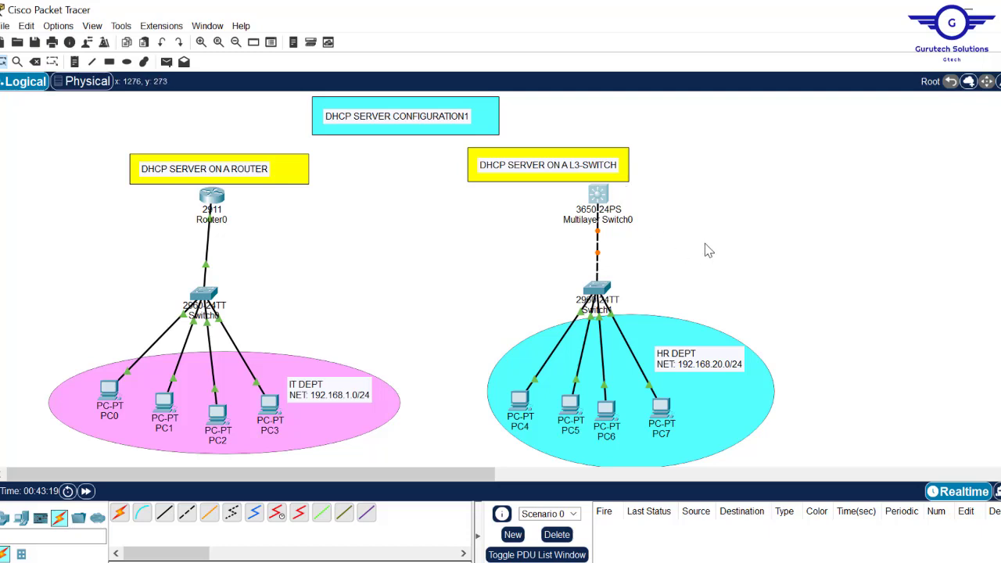
{"action": "left_click", "coordinate": [599, 196]}
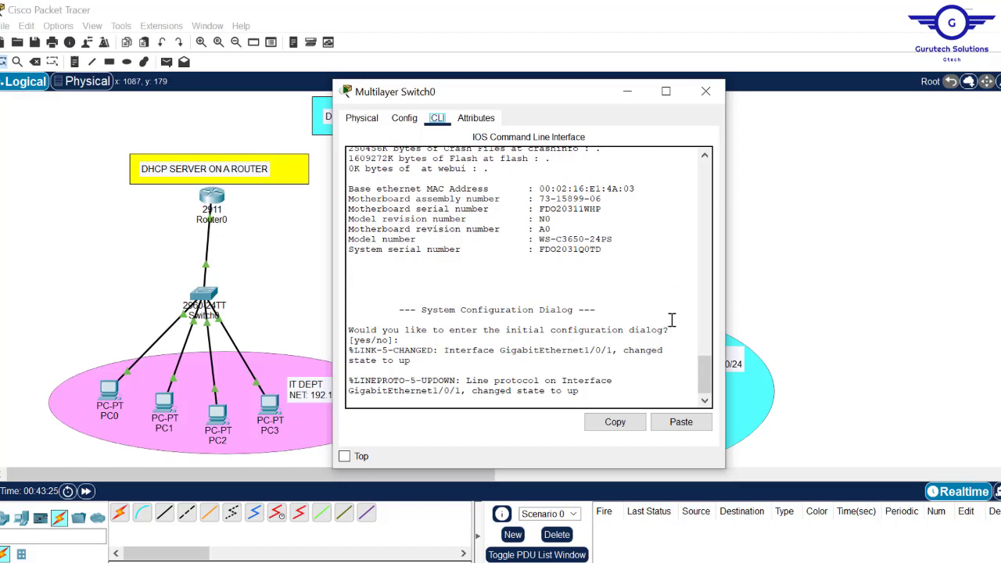
{"action": "key", "text": "Return"}
{"action": "key", "text": "Return"}
{"action": "key", "text": "Return"}
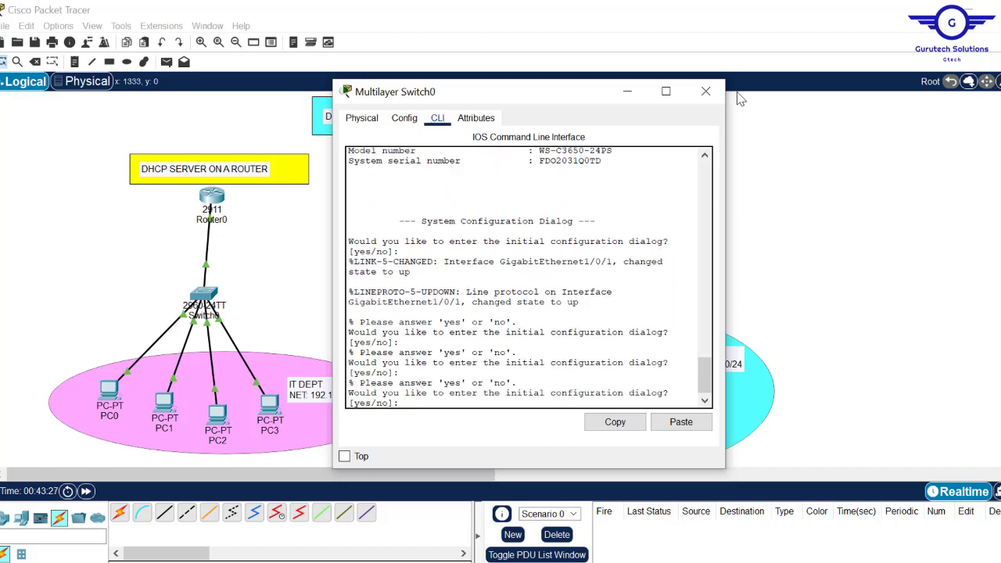
{"action": "left_click", "coordinate": [705, 91]}
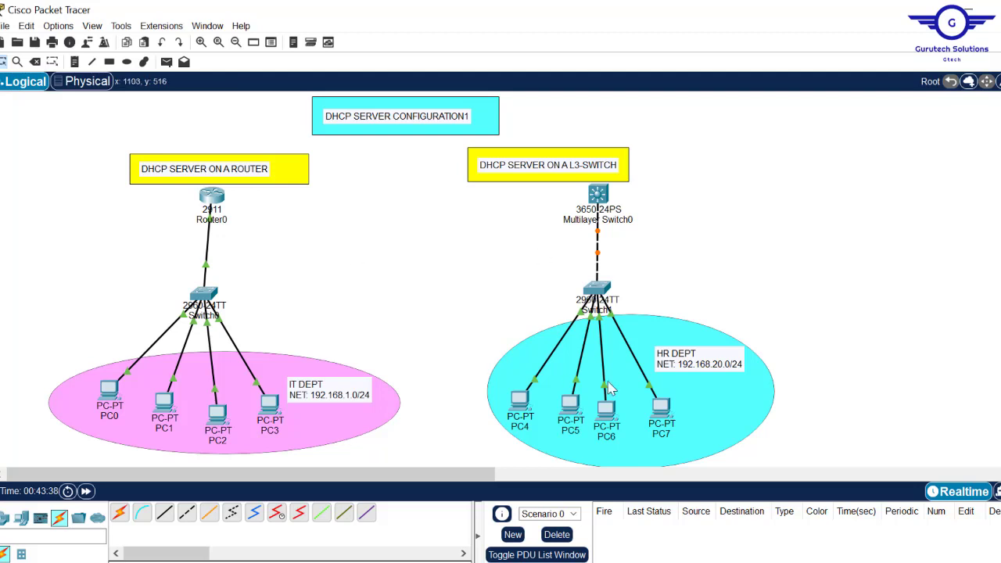
Reopen Multilayer Switch0's command line and decline the initial configuration dialog with "n" to reach the Switch> prompt
{"action": "left_click", "coordinate": [598, 196]}
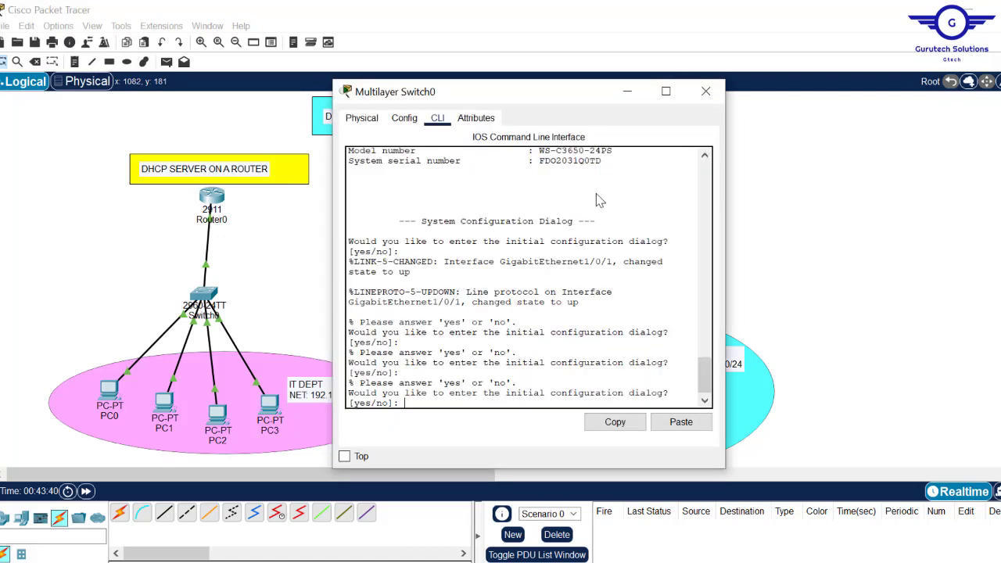
{"action": "type", "text": "n"}
{"action": "key", "text": "Return"}
{"action": "key", "text": "Return"}
{"action": "key", "text": "Return"}
{"action": "key", "text": "Return"}
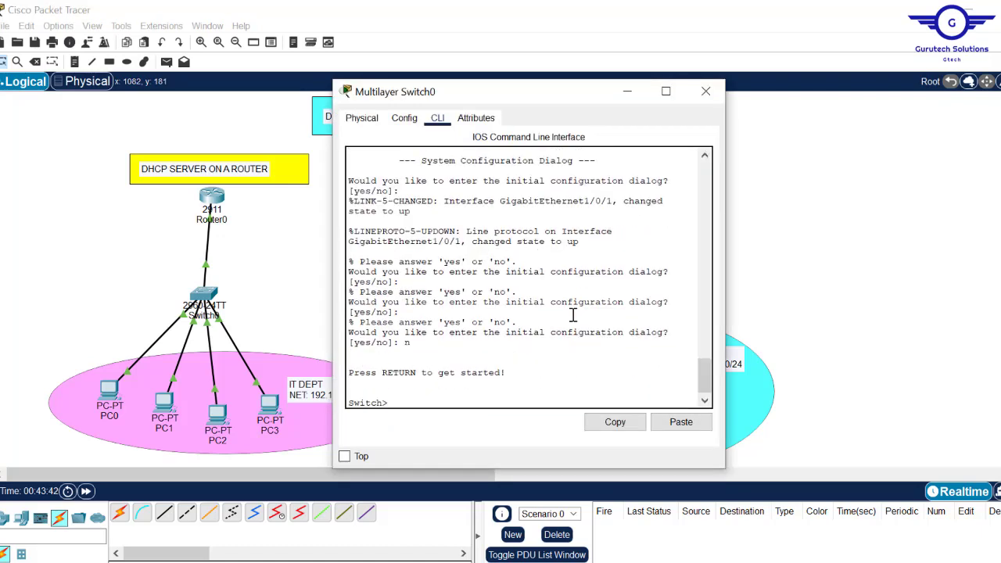
Enter privileged mode with "en" and global configuration mode with "conf t" on Multilayer Switch0
{"action": "type", "text": "e"}
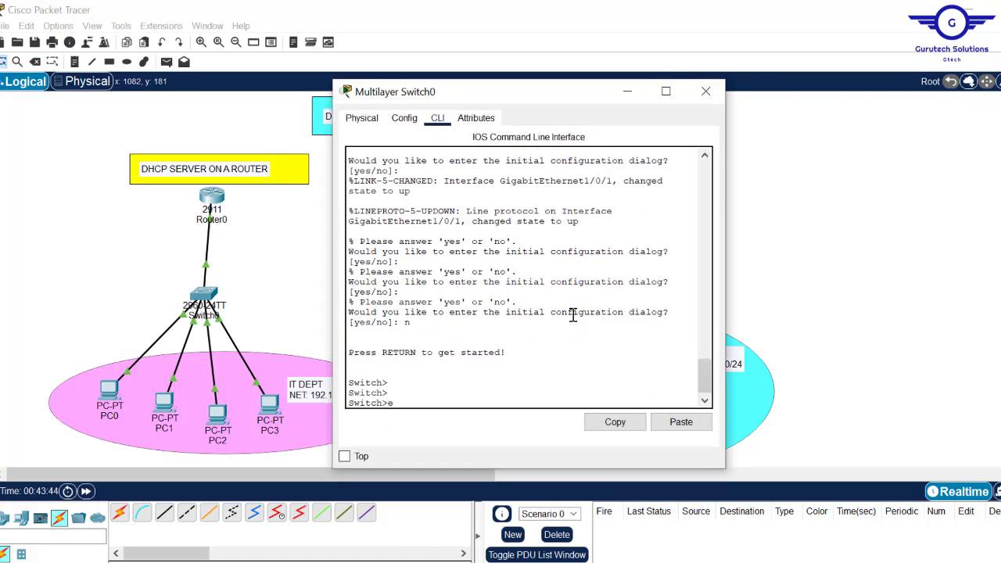
{"action": "type", "text": "n"}
{"action": "key", "text": "Return"}
{"action": "key", "text": "Return"}
{"action": "key", "text": "Return"}
{"action": "type", "text": "conf t"}
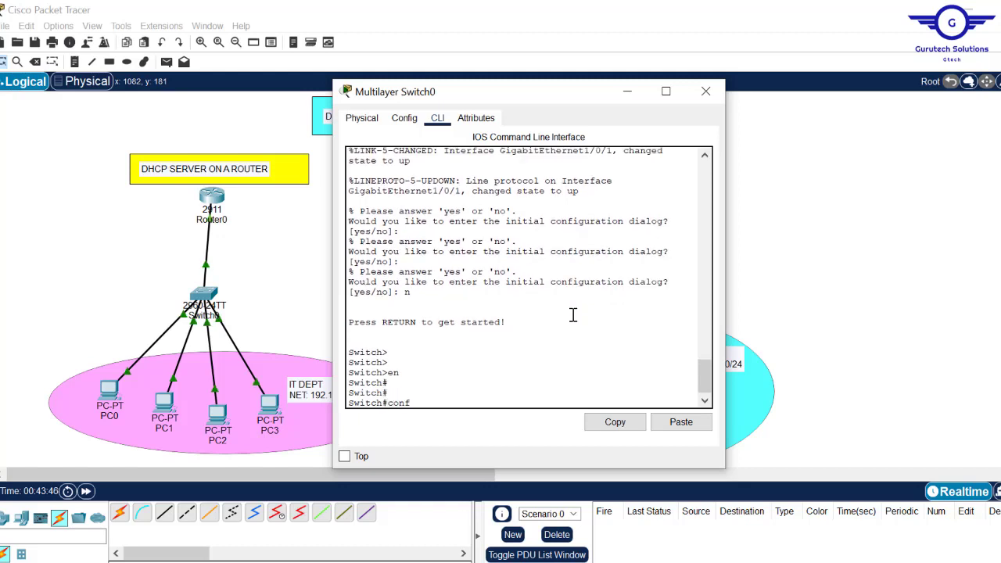
{"action": "key", "text": "Return"}
{"action": "key", "text": "Return"}
{"action": "key", "text": "Return"}
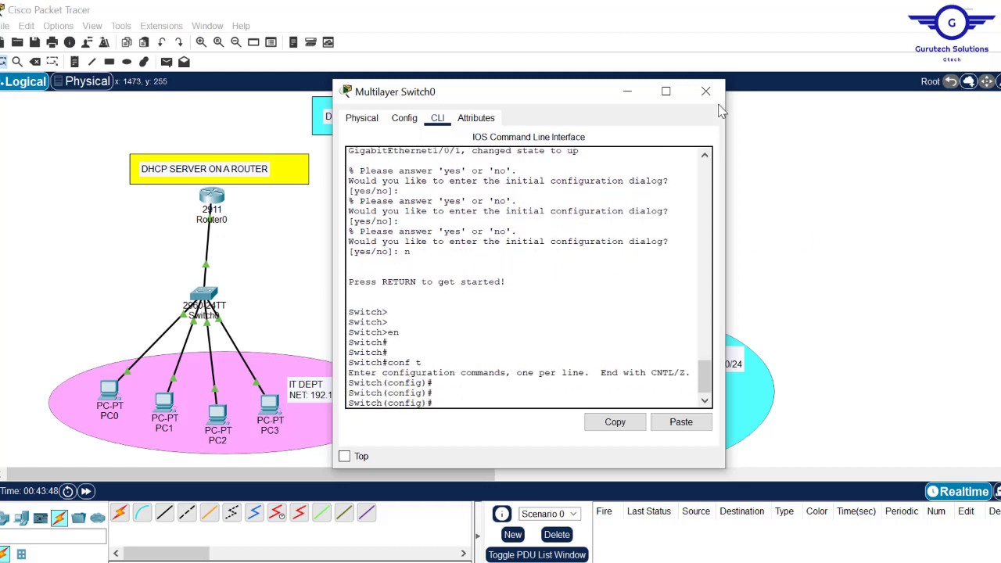
Enable layer 3 routing on Multilayer Switch0 with "ip routing" in global configuration mode
{"action": "left_click_drag", "start_coordinate": [549, 96], "coordinate": [359, 89]}
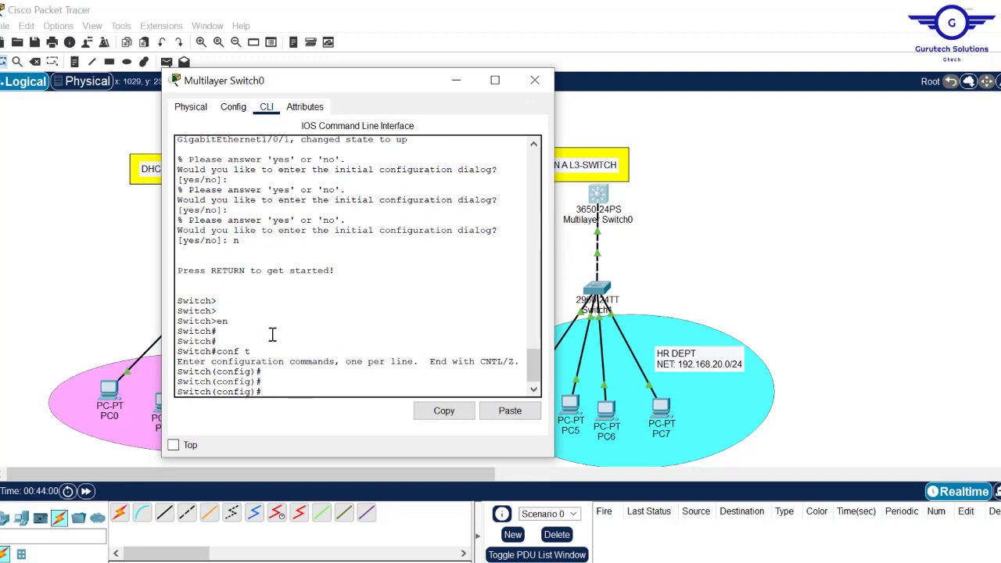
{"action": "type", "text": "ip r"}
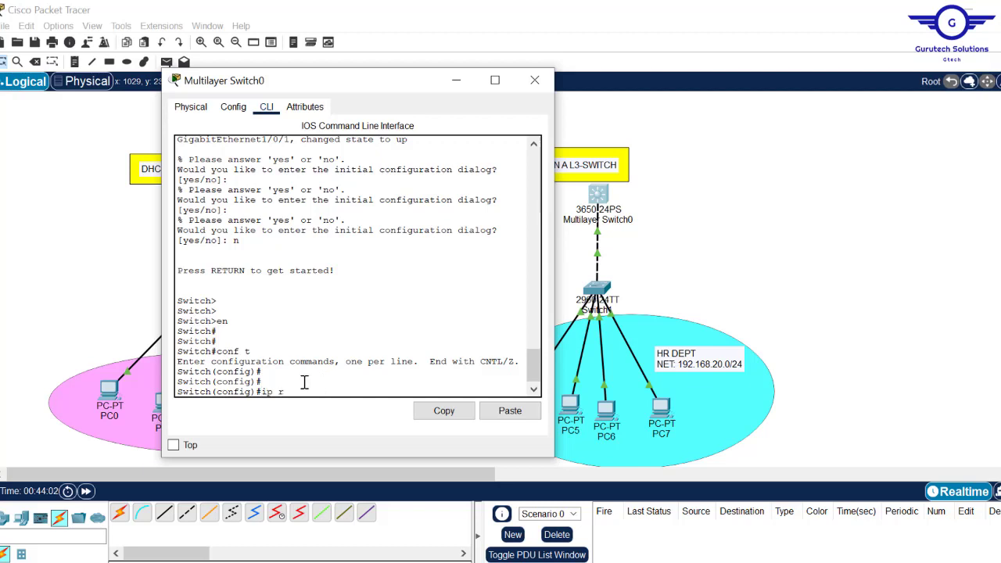
{"action": "type", "text": "out"}
{"action": "key", "text": "Tab"}
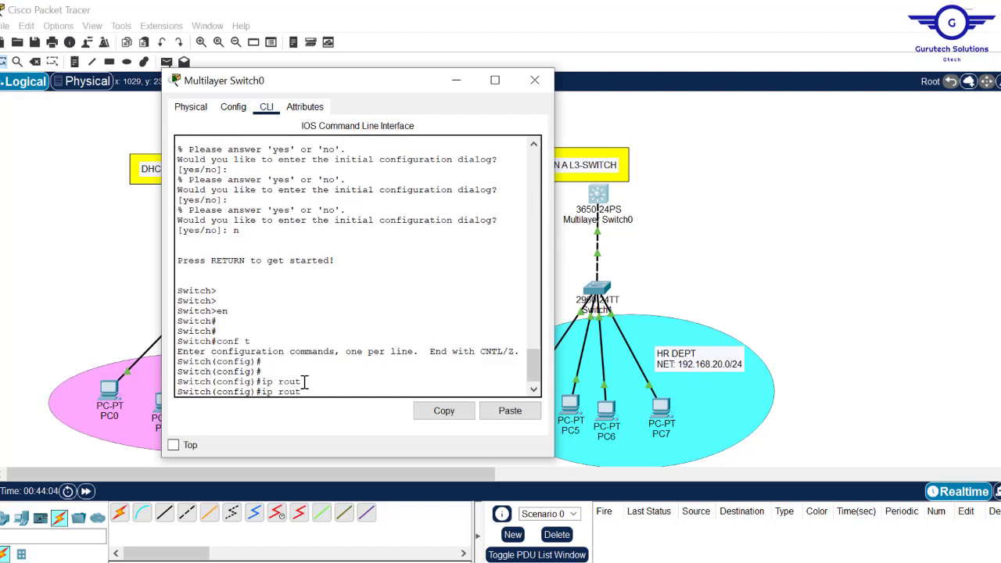
{"action": "type", "text": "ing"}
{"action": "key", "text": "Return"}
{"action": "key", "text": "Return"}
{"action": "key", "text": "Return"}
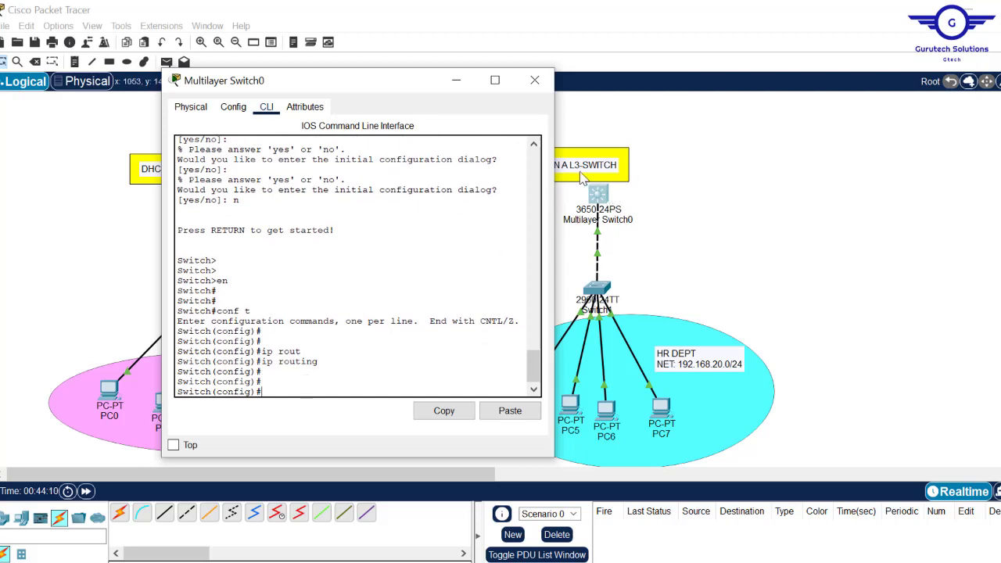
Reopen Multilayer Switch0's command line and enter interface configuration mode with "int gig1/0/1"
{"action": "left_click", "coordinate": [715, 198]}
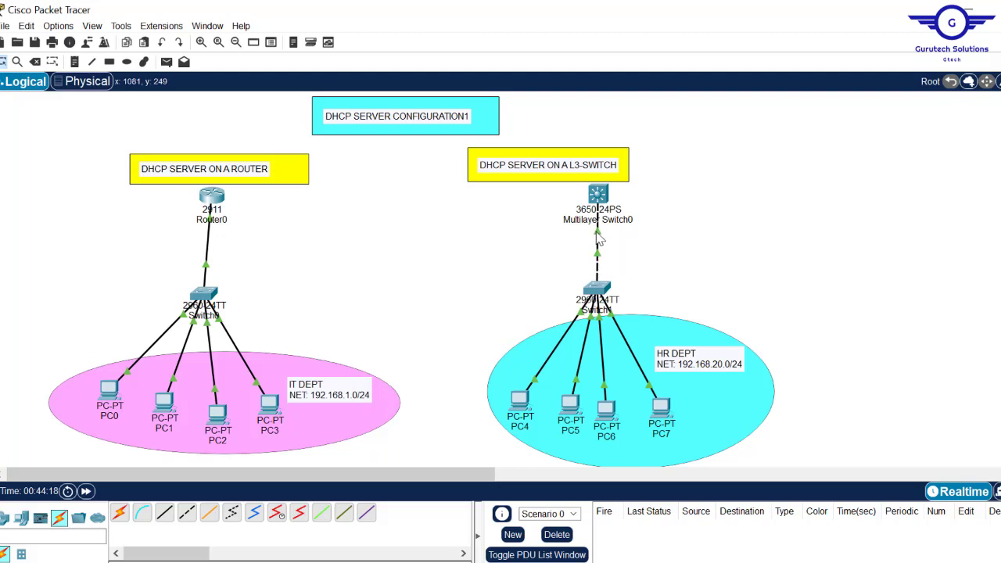
{"action": "left_click", "coordinate": [598, 197]}
{"action": "left_click", "coordinate": [684, 260]}
{"action": "left_click", "coordinate": [599, 195]}
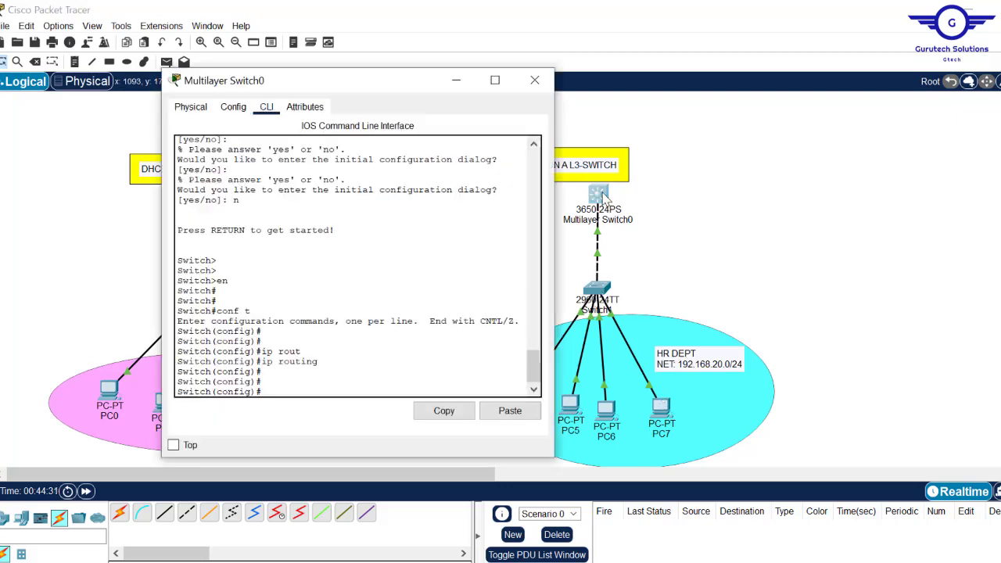
{"action": "type", "text": "int"}
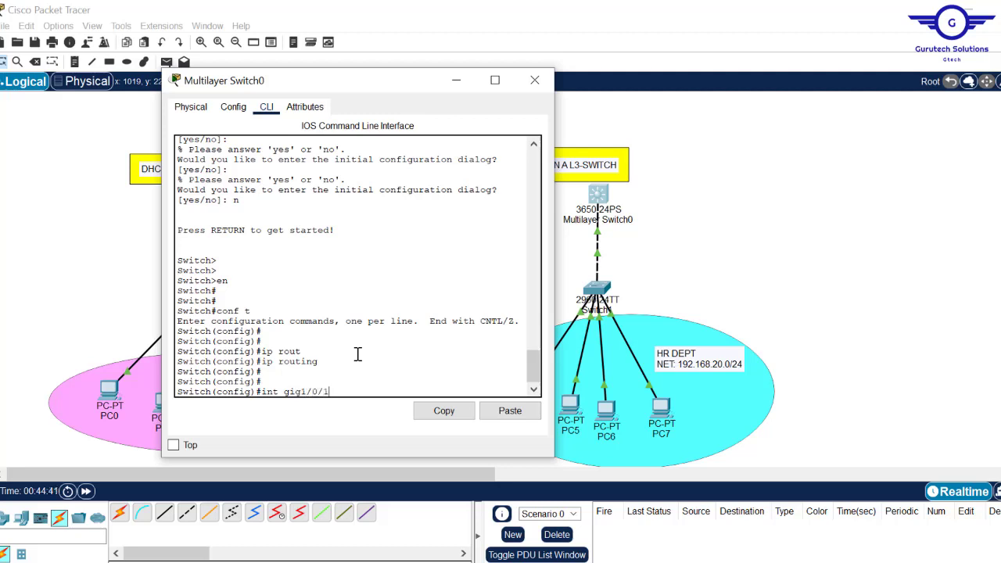
{"action": "type", "text": "gig1/0/1"}
{"action": "key", "text": "Return"}
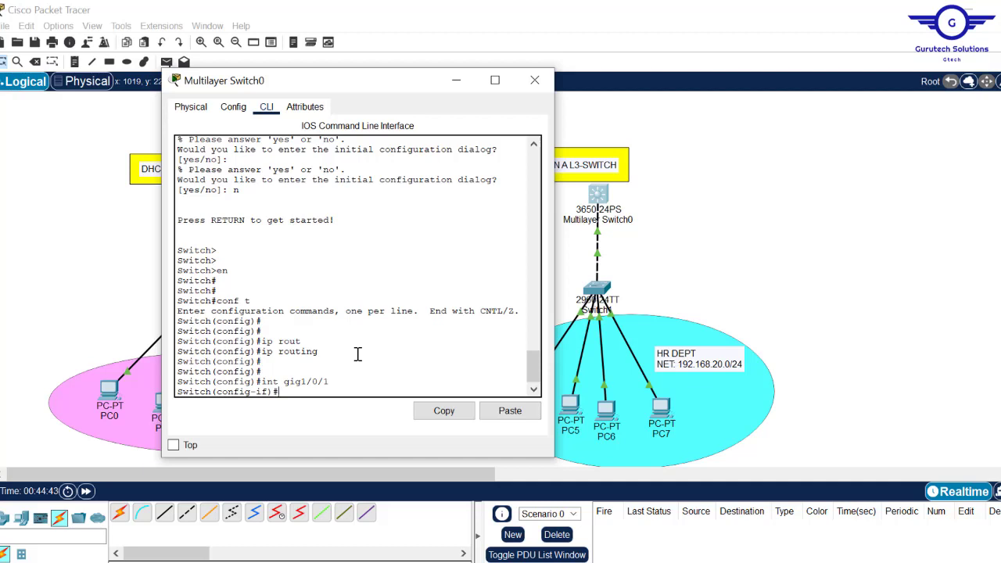
Try to assign IP address 192.168.20.1 with mask 255.255.255.0 to Multilayer Switch0's GigabitEthernet1/0/1 interface using "ip add"
{"action": "left_click", "coordinate": [535, 80]}
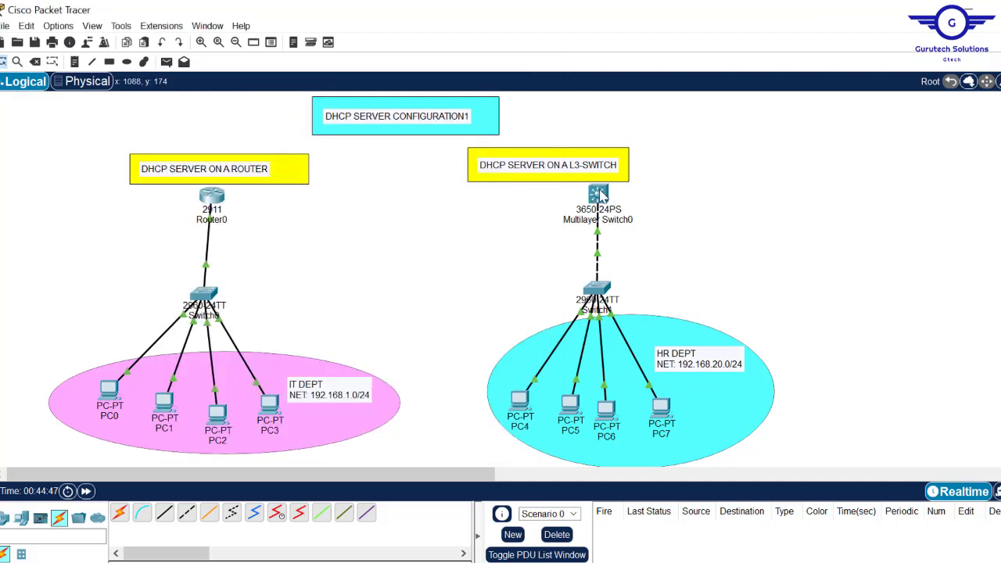
{"action": "mouse_move", "coordinate": [598, 196]}
{"action": "left_click", "coordinate": [598, 196]}
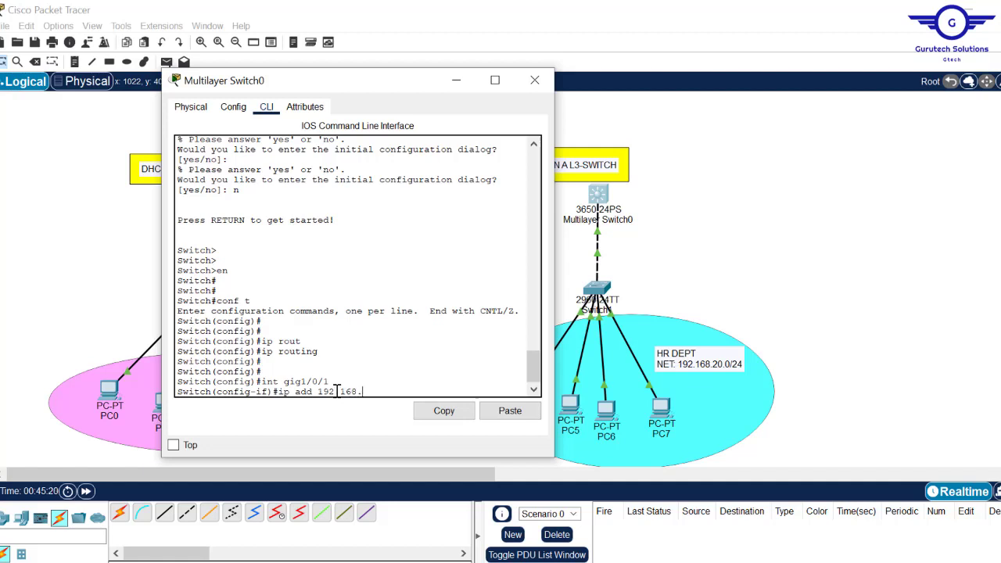
{"action": "type", "text": "20.1 255.255.255.0"}
{"action": "key", "text": "Return"}
{"action": "key", "text": "Return"}
{"action": "key", "text": "Return"}
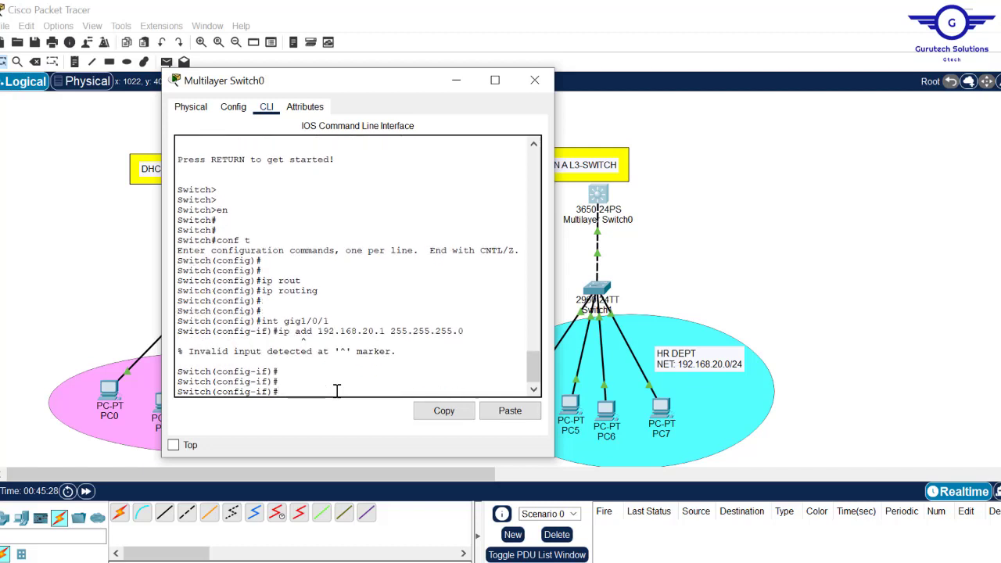
Return to global configuration mode on Multilayer Switch0 with "exit"
{"action": "mouse_move", "coordinate": [469, 333]}
{"action": "left_mouse_down"}
{"action": "mouse_move", "coordinate": [305, 342]}
{"action": "mouse_move", "coordinate": [283, 333]}
{"action": "left_mouse_up"}
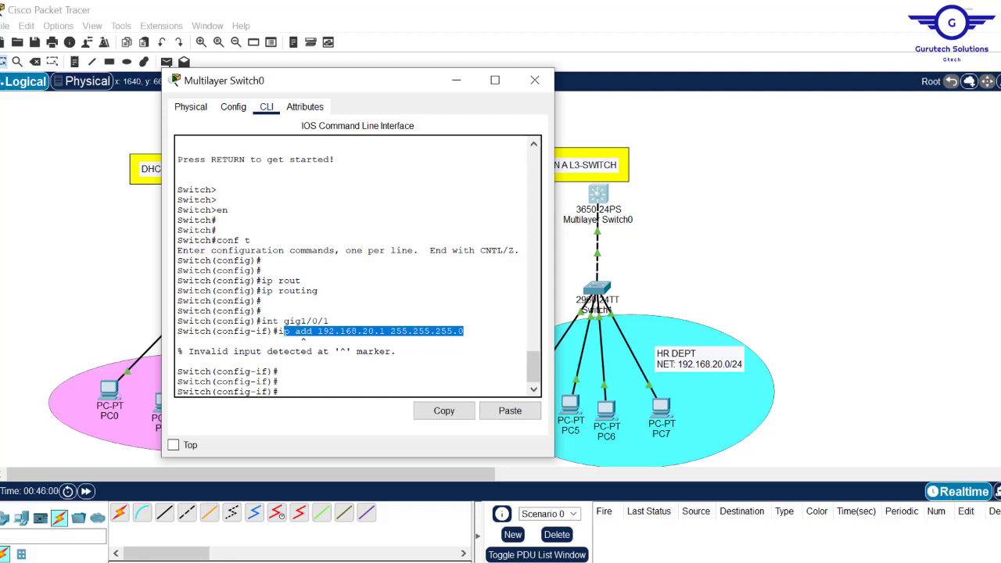
{"action": "left_click", "coordinate": [322, 378]}
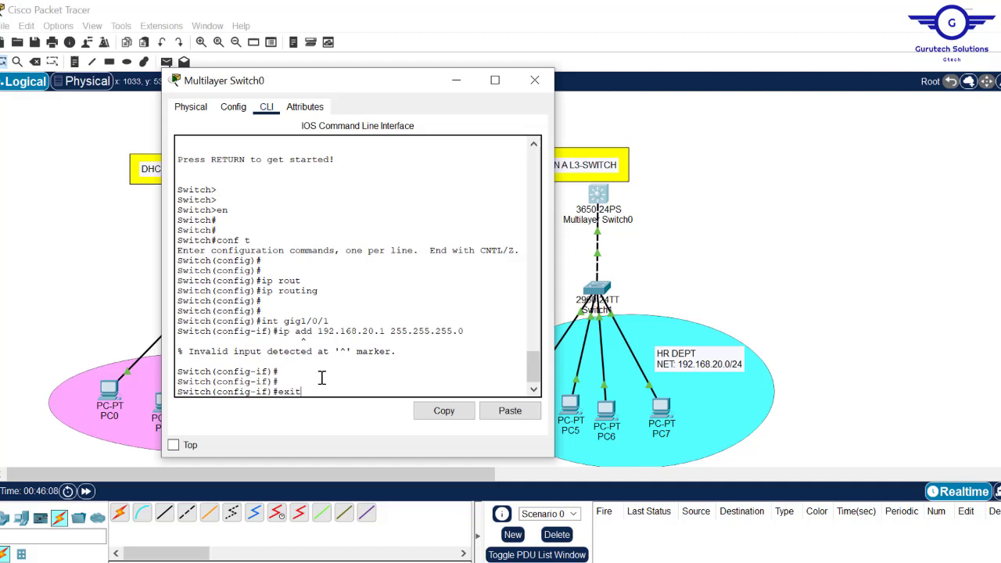
{"action": "key", "text": "Return"}
{"action": "key", "text": "Return"}
{"action": "key", "text": "Return"}
{"action": "key", "text": "Return"}
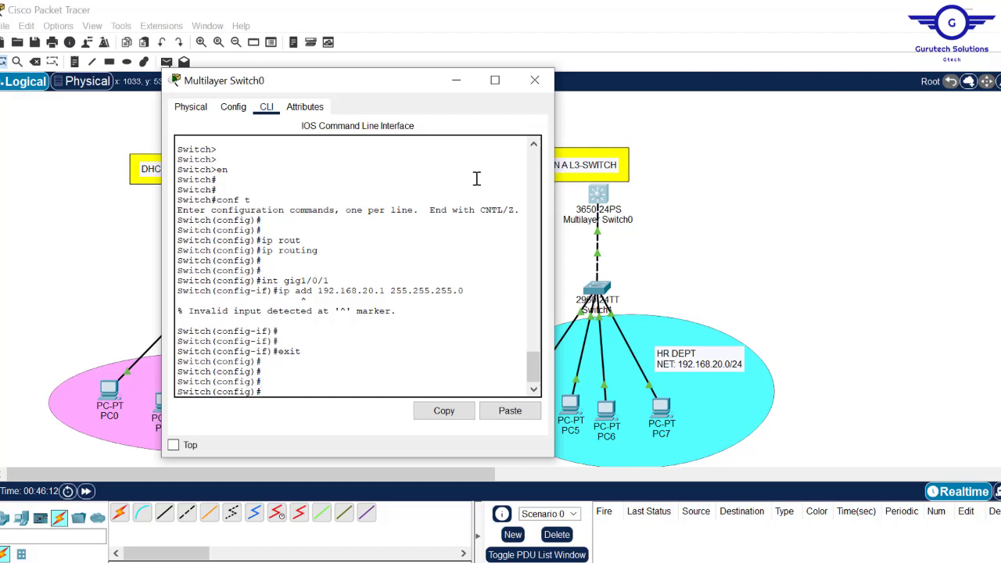
Remove the AC power supply module from Multilayer Switch0 and close the device window
{"action": "left_click", "coordinate": [535, 81]}
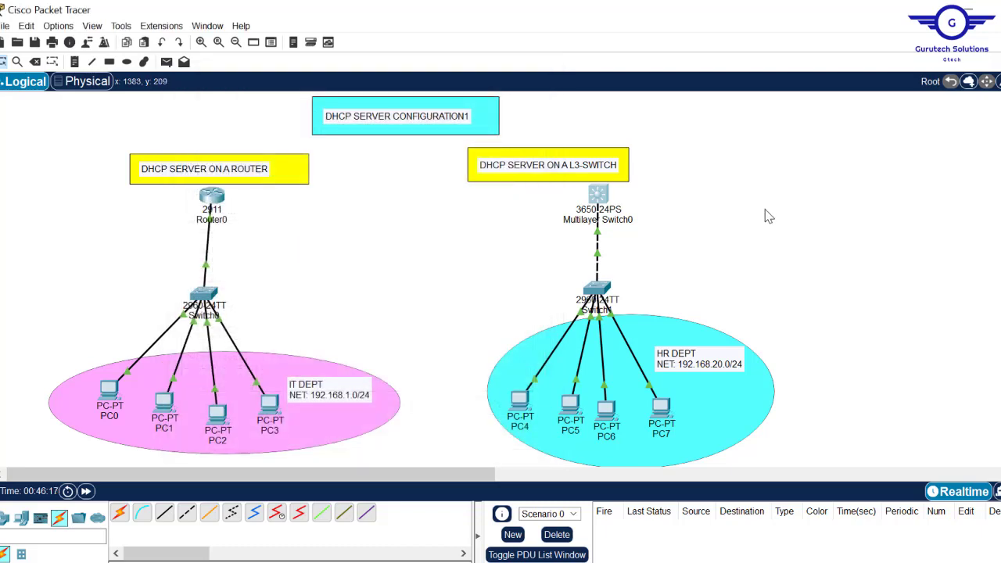
{"action": "left_click", "coordinate": [598, 196]}
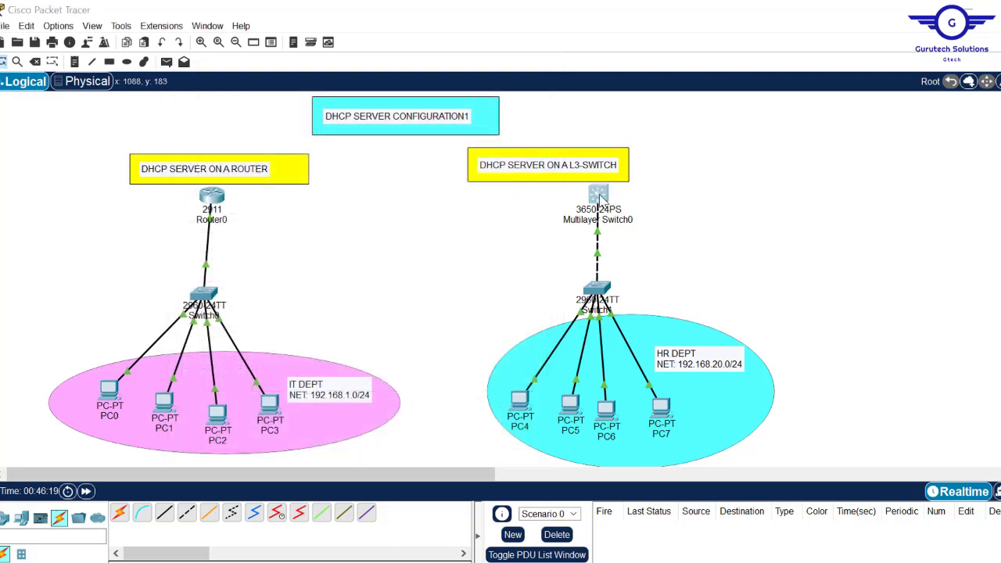
{"action": "left_click", "coordinate": [405, 119]}
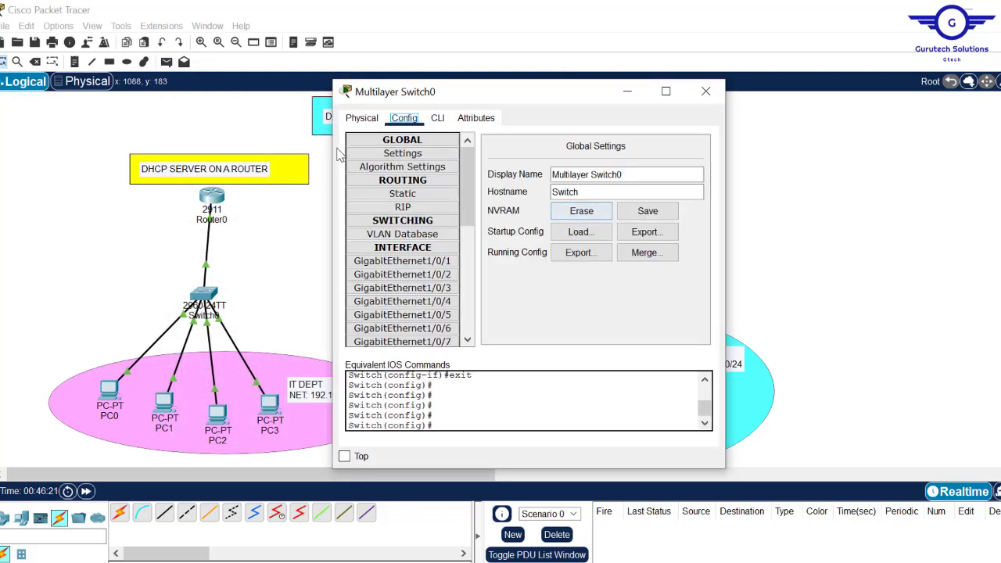
{"action": "left_click", "coordinate": [362, 118]}
{"action": "left_click_drag", "start_coordinate": [657, 212], "coordinate": [400, 249]}
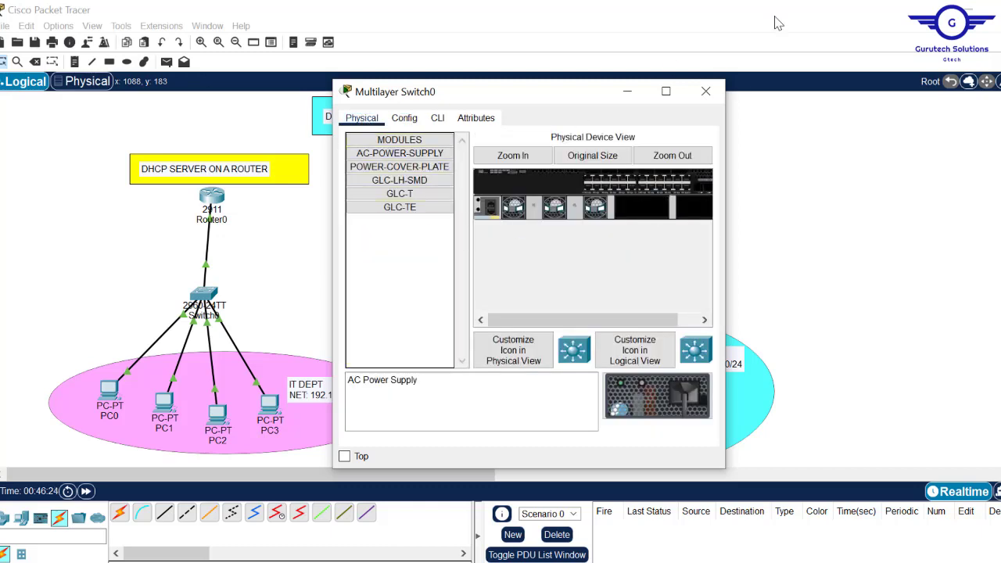
{"action": "left_click", "coordinate": [705, 93]}
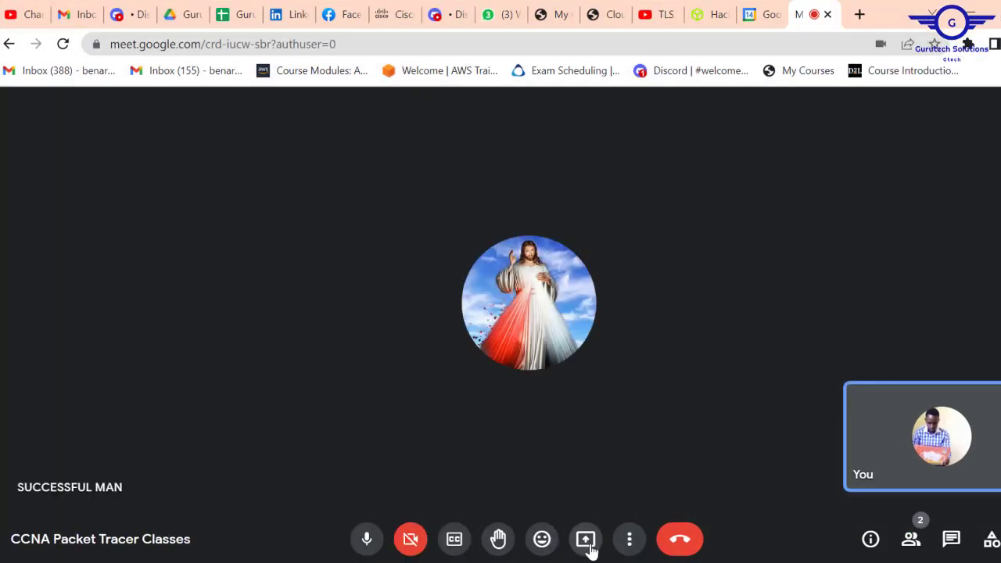
Share the entire screen in the Google Meet call and hide the sharing notice over Packet Tracer
{"action": "left_click", "coordinate": [586, 542]}
{"action": "left_click", "coordinate": [664, 417]}
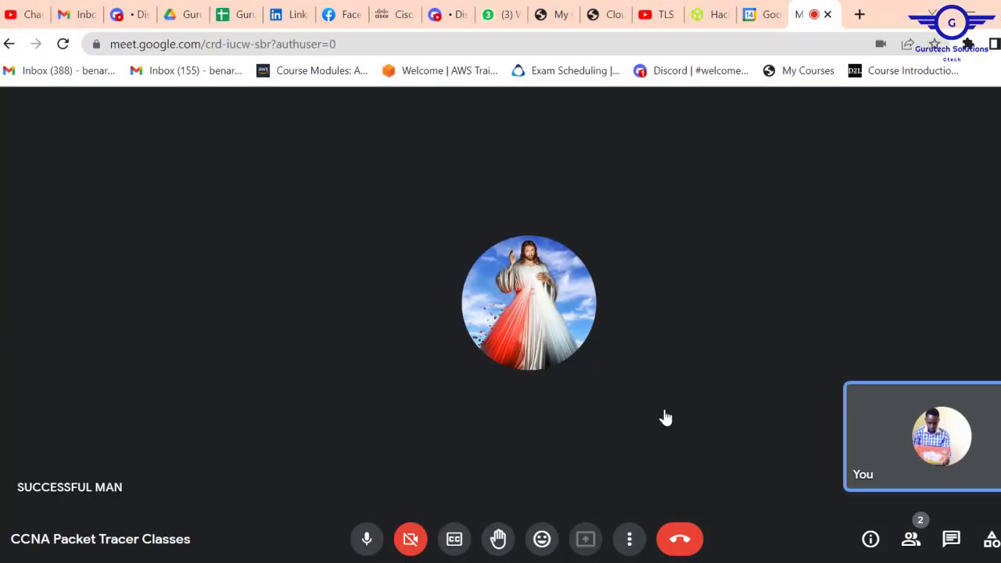
{"action": "left_click", "coordinate": [422, 258]}
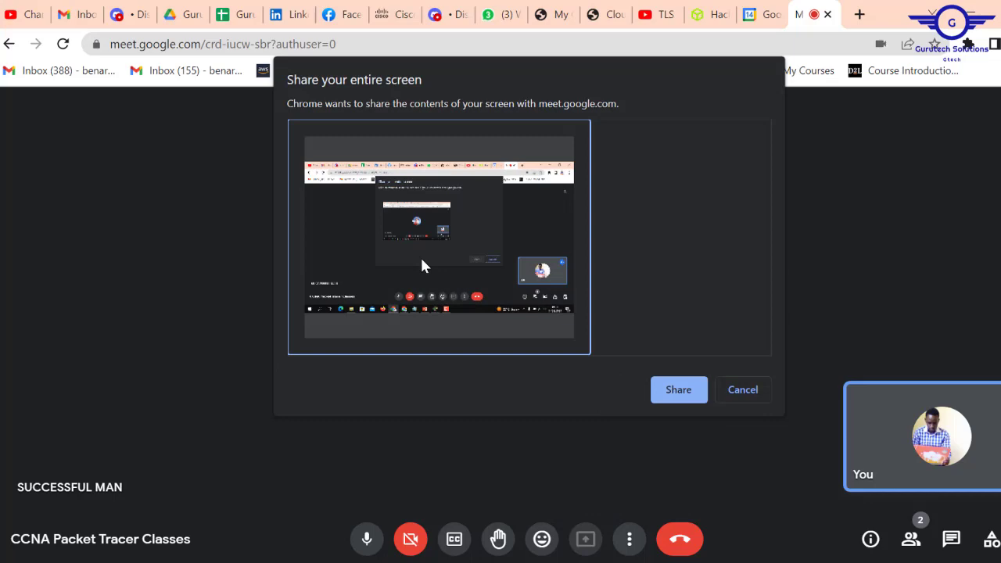
{"action": "left_click", "coordinate": [675, 391]}
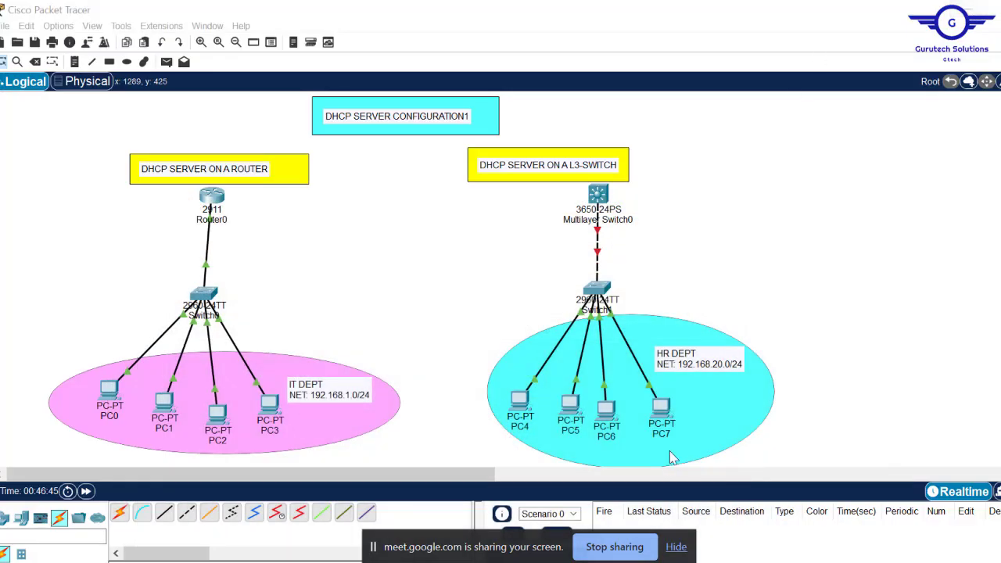
{"action": "left_click", "coordinate": [676, 547]}
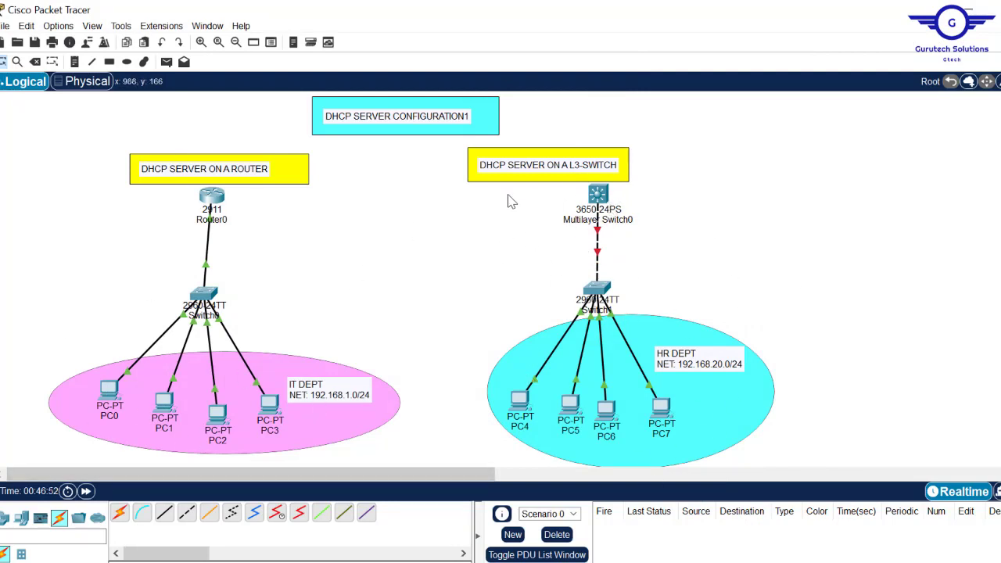
Reinstall an AC-POWER-SUPPLY module in Multilayer Switch0's first empty power bay, check its boot output and close the window
{"action": "left_click", "coordinate": [601, 200]}
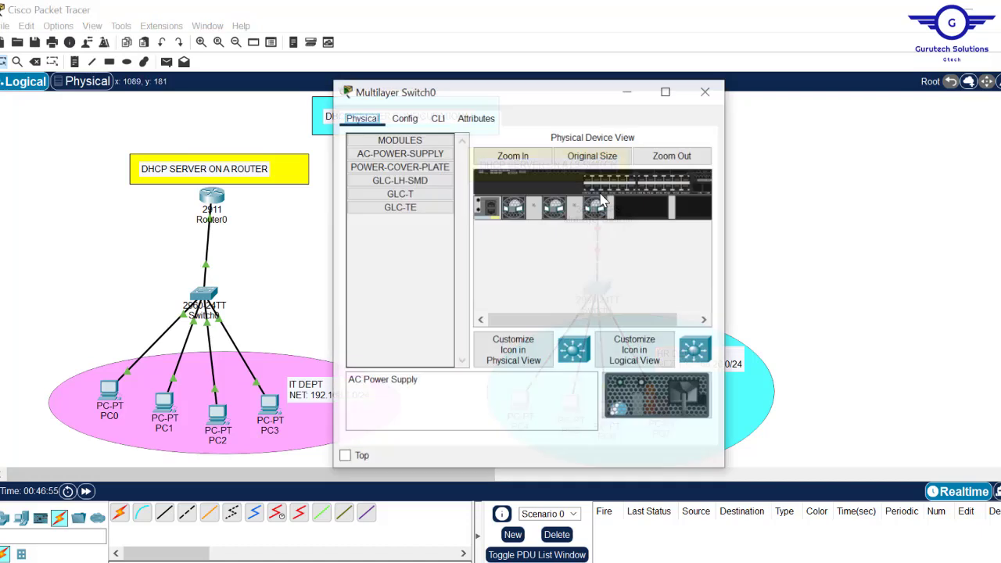
{"action": "left_click", "coordinate": [437, 119]}
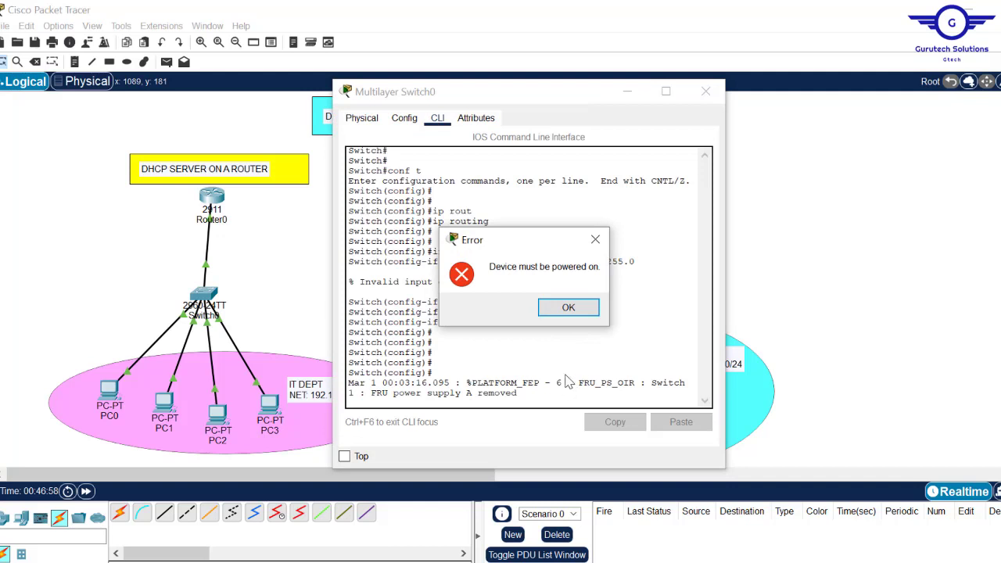
{"action": "left_click", "coordinate": [569, 309]}
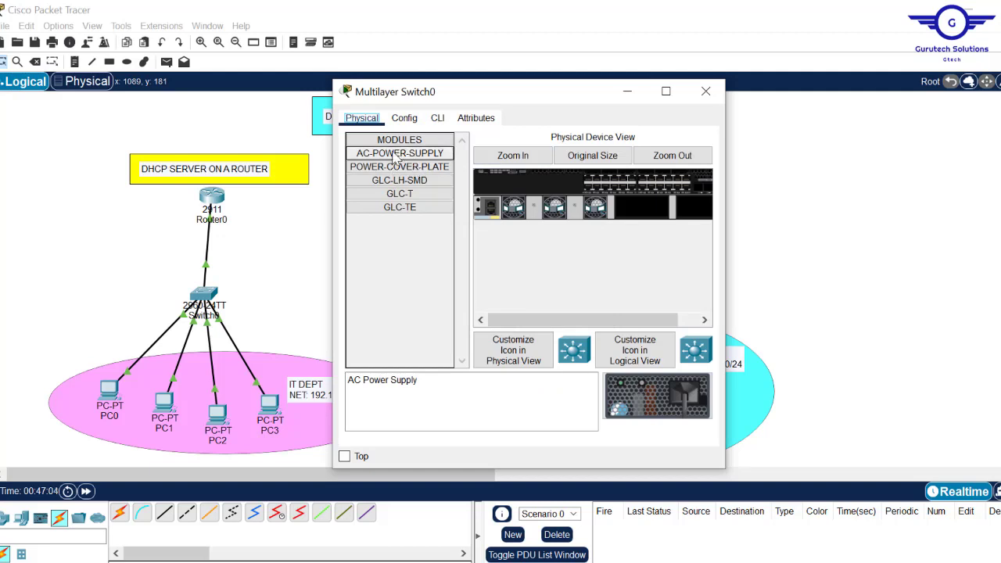
{"action": "left_click_drag", "start_coordinate": [395, 155], "coordinate": [646, 206]}
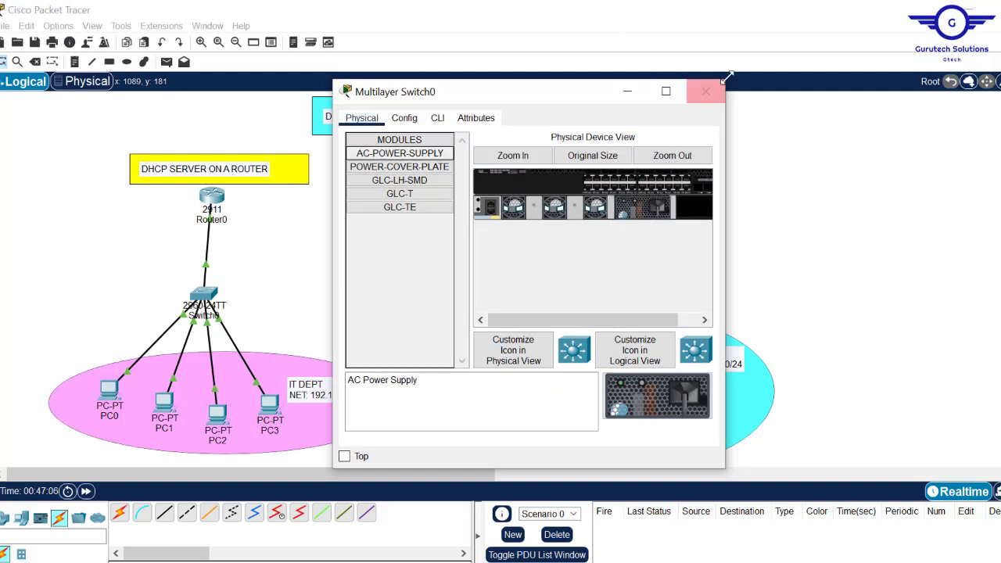
{"action": "left_click", "coordinate": [439, 118]}
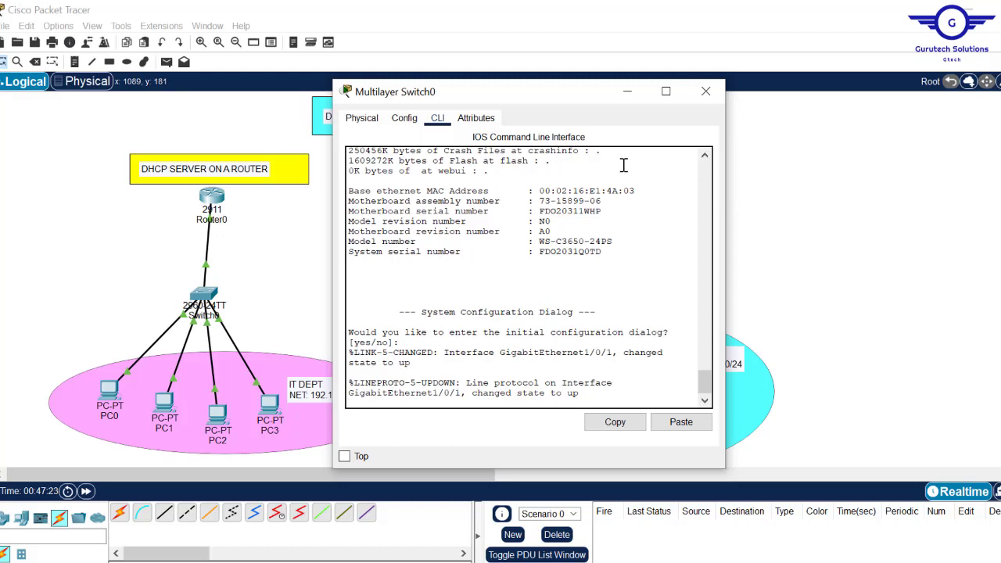
{"action": "key", "text": "Return"}
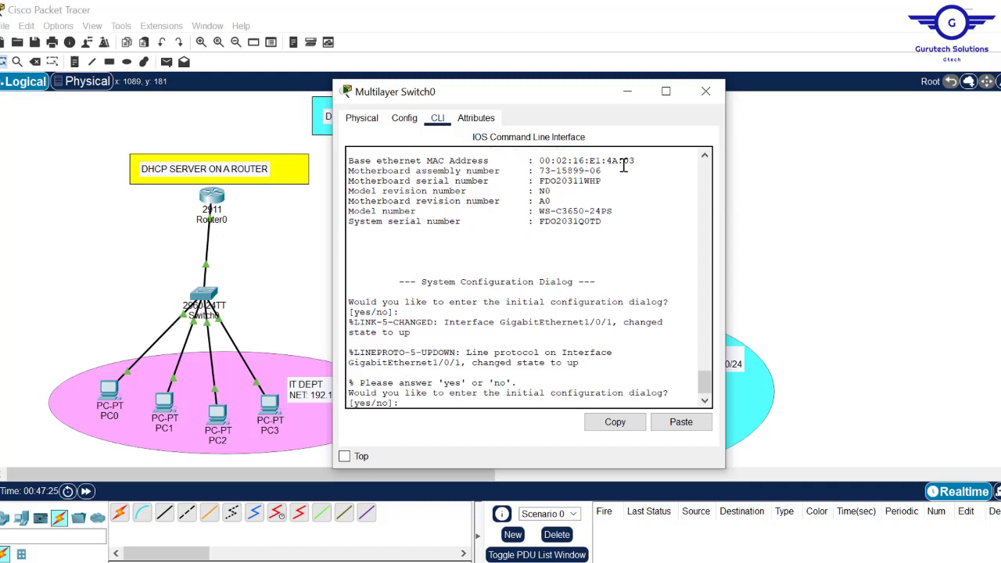
{"action": "key", "text": "Return"}
{"action": "left_click", "coordinate": [892, 190]}
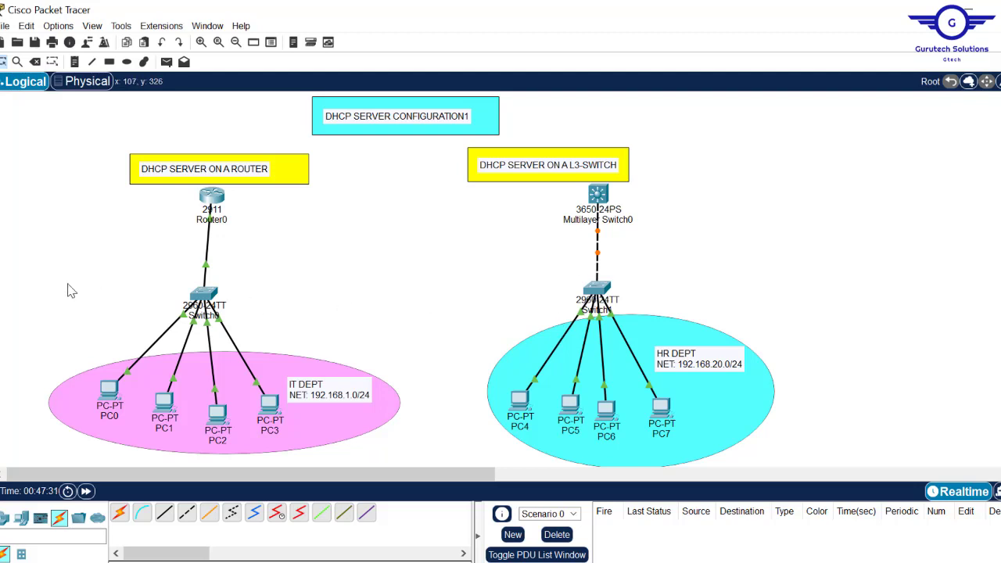
{"action": "left_click_drag", "start_coordinate": [32, 271], "coordinate": [404, 452]}
{"action": "left_click_drag", "start_coordinate": [364, 265], "coordinate": [619, 311]}
{"action": "left_click_drag", "start_coordinate": [538, 280], "coordinate": [653, 314]}
{"action": "left_click_drag", "start_coordinate": [536, 278], "coordinate": [670, 304]}
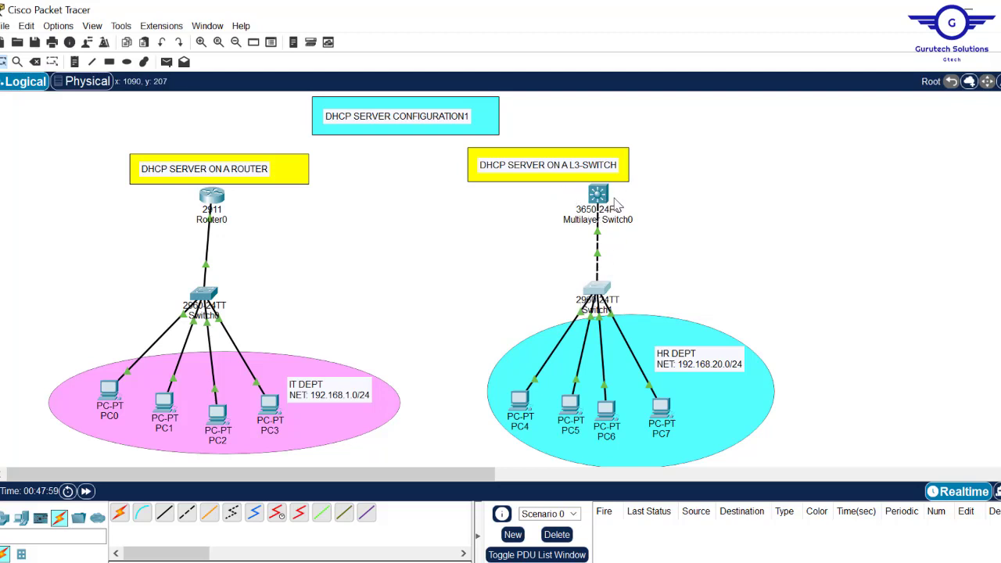
{"action": "left_click_drag", "start_coordinate": [473, 257], "coordinate": [809, 313]}
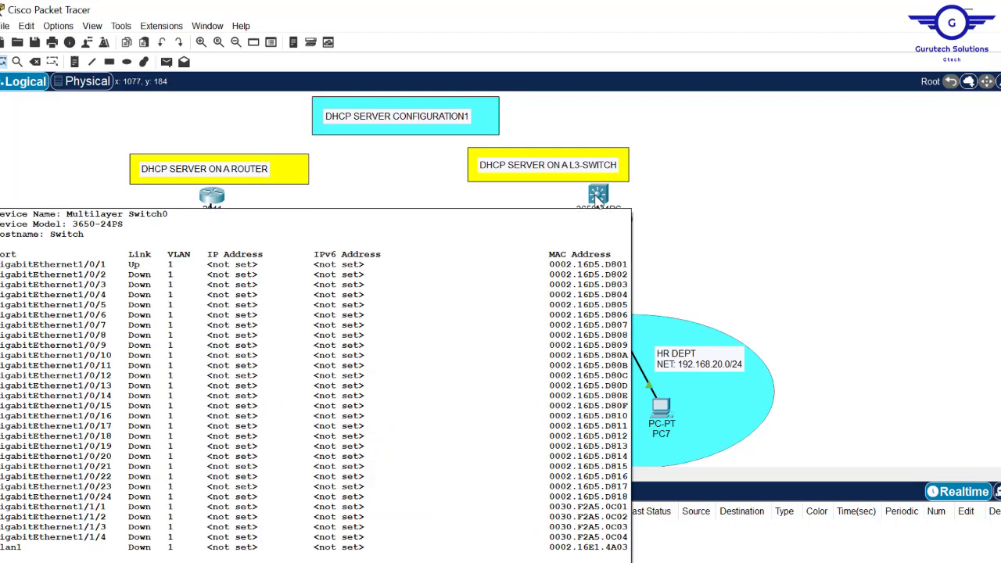
Answer "n" to Multilayer Switch0's initial configuration dialog, reach the Switch> prompt and move the window clear of the topology
{"action": "left_click", "coordinate": [597, 196]}
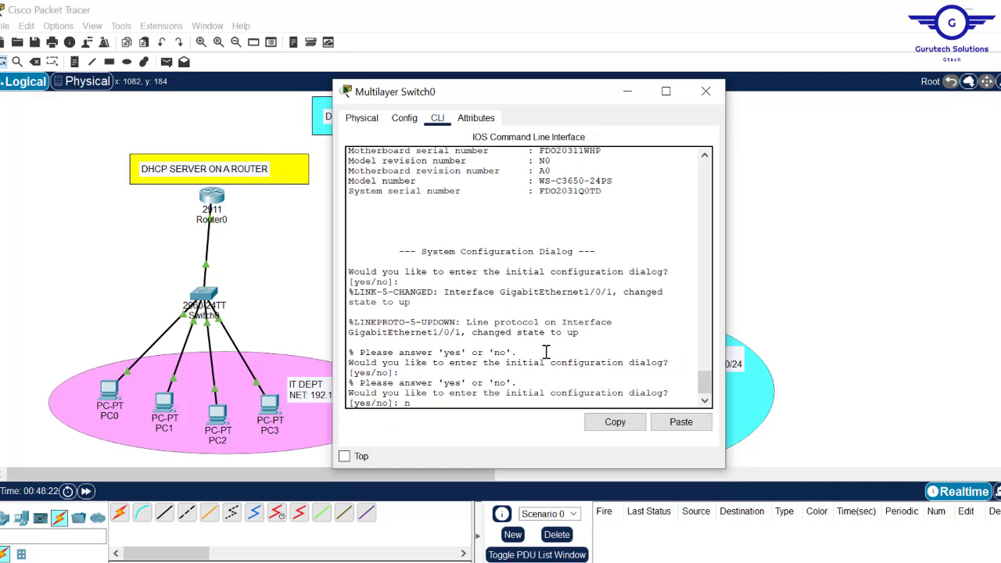
{"action": "type", "text": "n"}
{"action": "key", "text": "Return"}
{"action": "key", "text": "Return"}
{"action": "key", "text": "Return"}
{"action": "key", "text": "Return"}
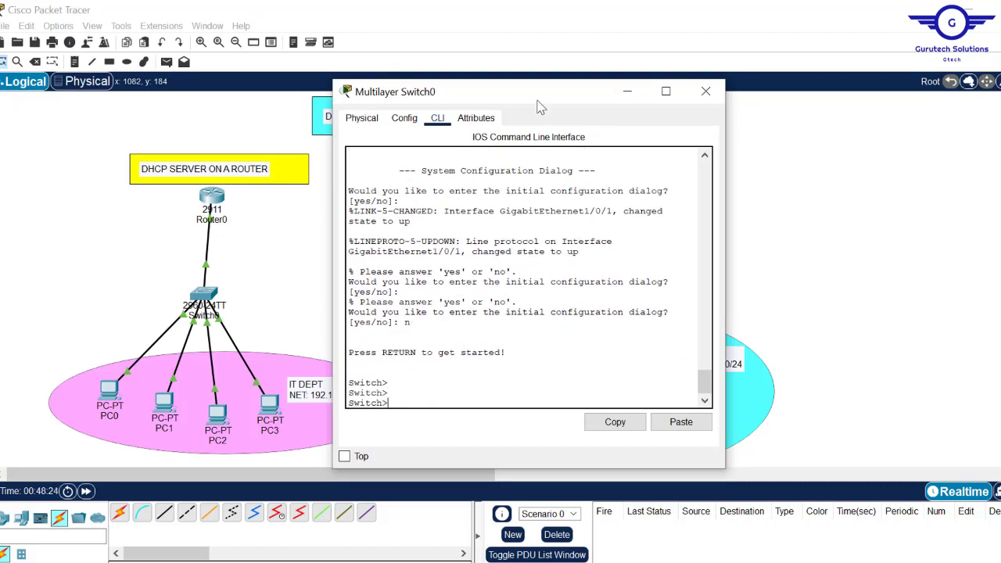
{"action": "left_click_drag", "start_coordinate": [521, 90], "coordinate": [847, 79]}
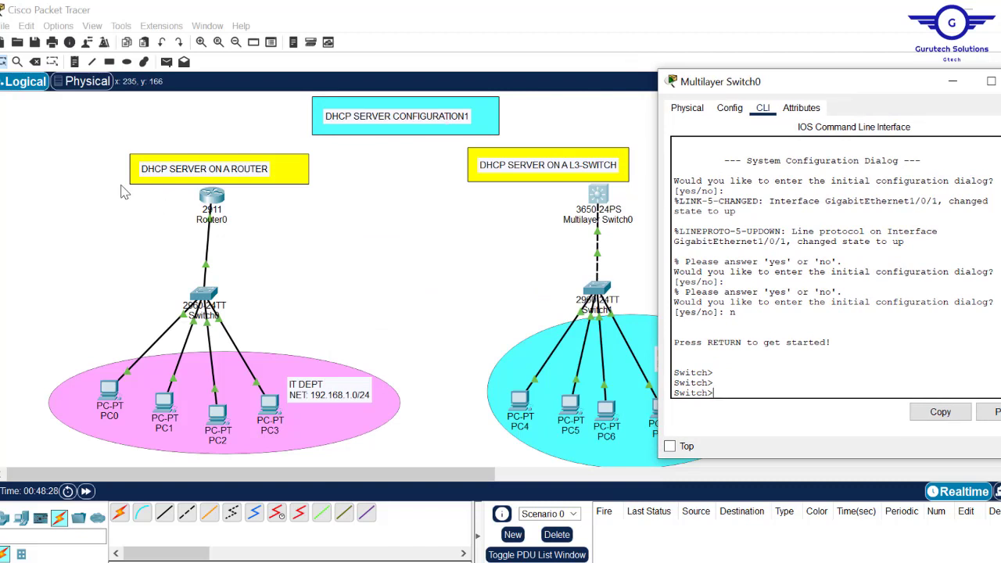
Bring Multilayer Switch0's CLI back up over the topology, move it clear of the HR DEPT network and enter global configuration mode
{"action": "left_click_drag", "start_coordinate": [123, 191], "coordinate": [320, 229]}
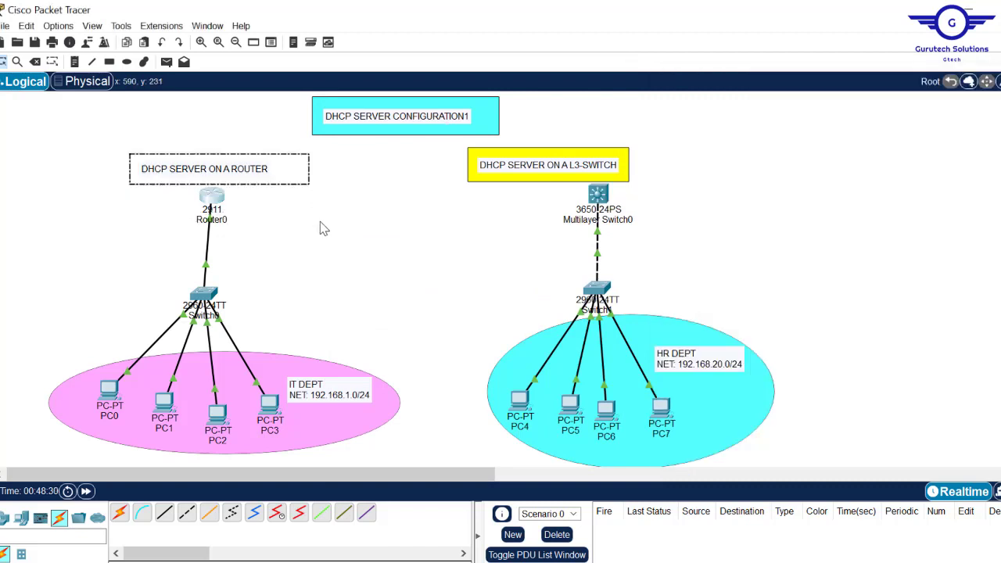
{"action": "left_click", "coordinate": [412, 264]}
{"action": "left_click", "coordinate": [601, 196]}
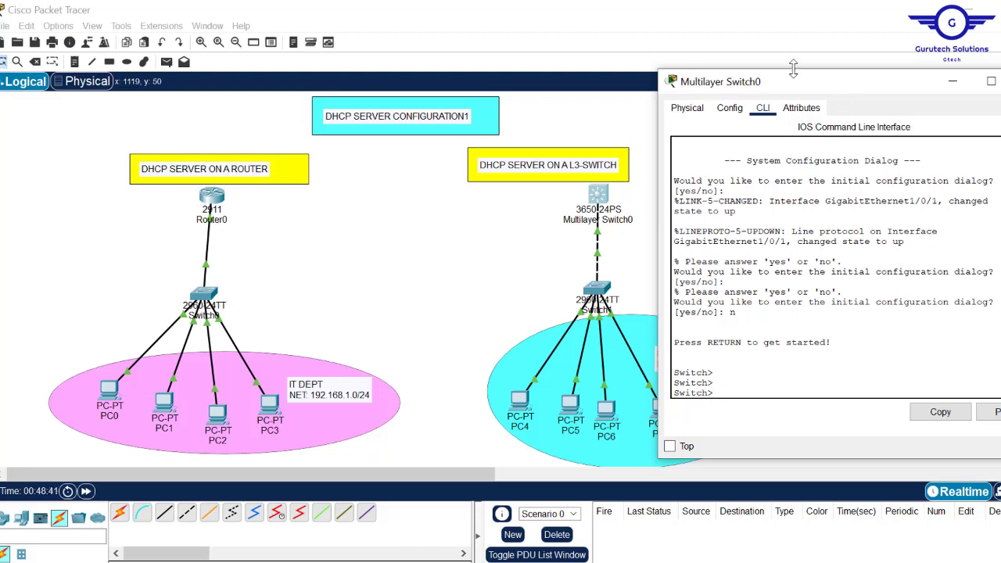
{"action": "left_click_drag", "start_coordinate": [832, 84], "coordinate": [297, 47]}
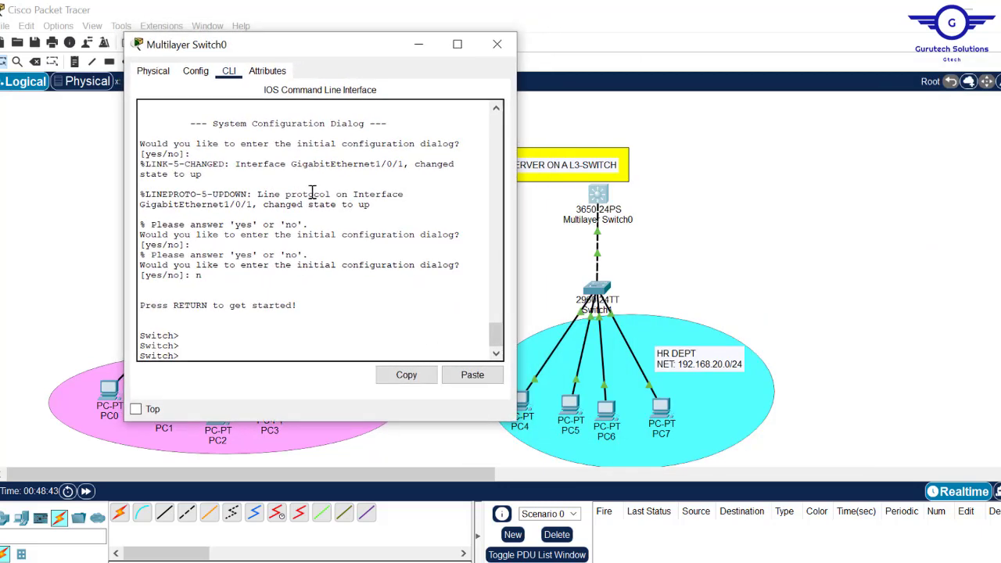
{"action": "type", "text": "en"}
{"action": "key", "text": "Return"}
{"action": "type", "text": "co"}
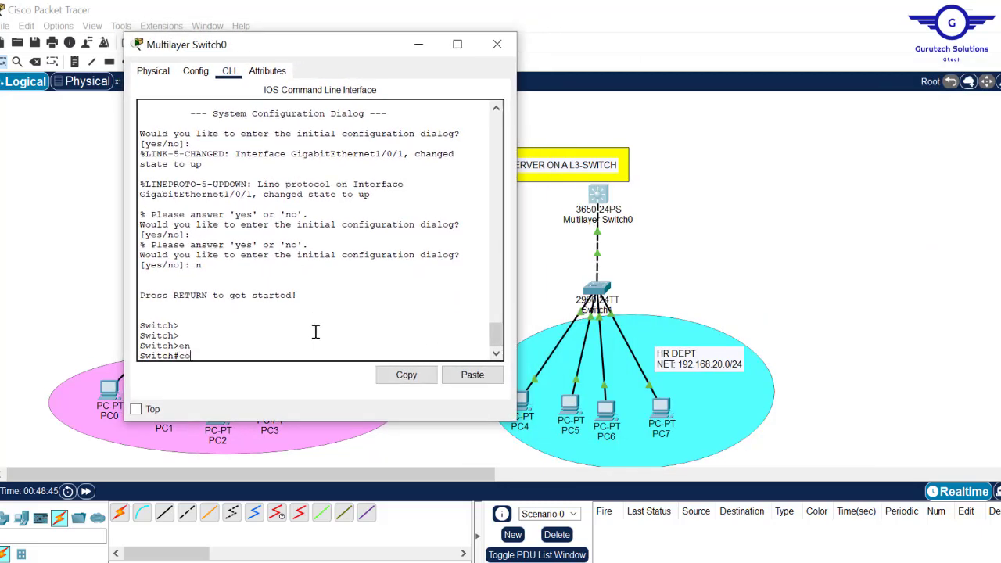
{"action": "type", "text": "nf t"}
{"action": "key", "text": "Return"}
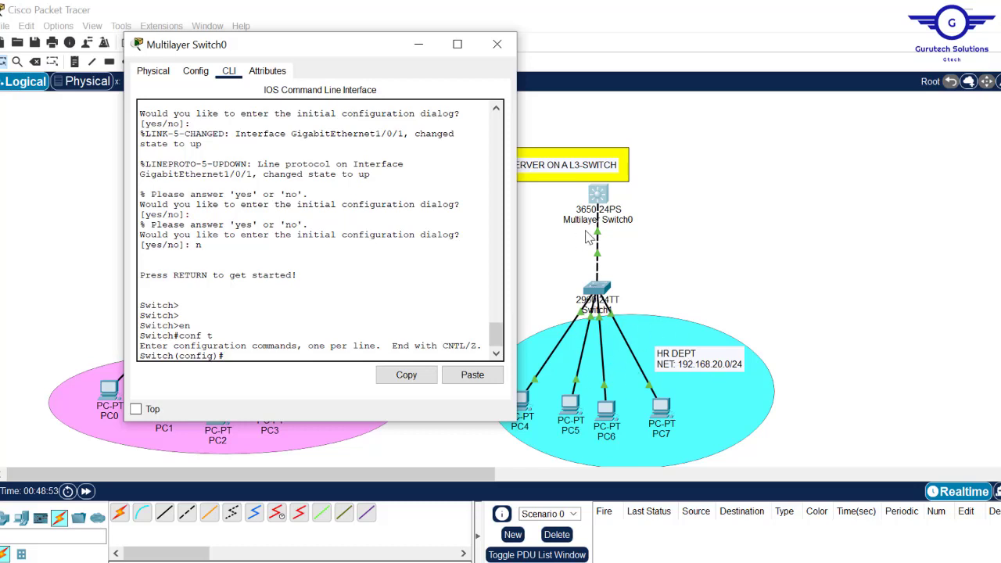
{"action": "left_click", "coordinate": [711, 243]}
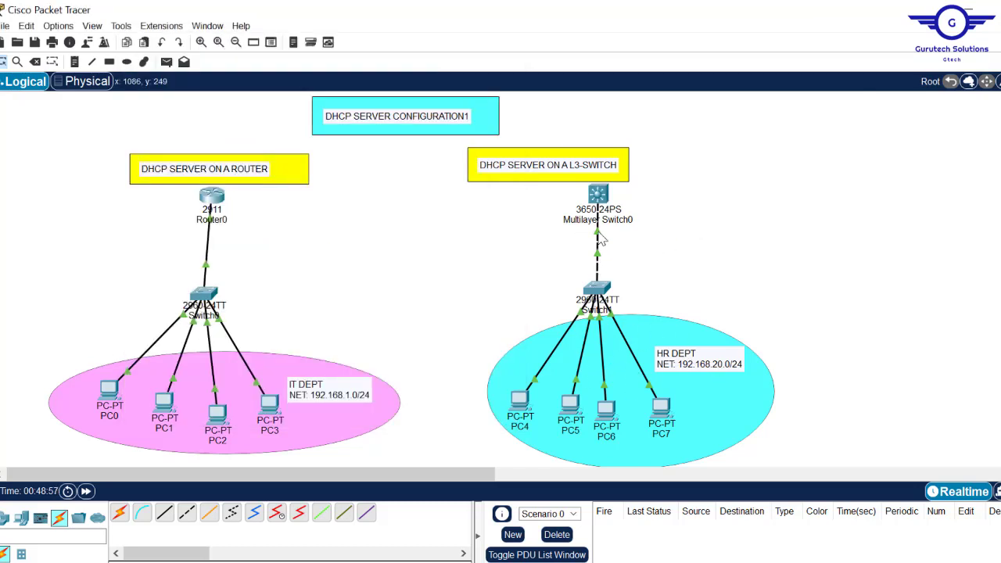
{"action": "left_click", "coordinate": [598, 196]}
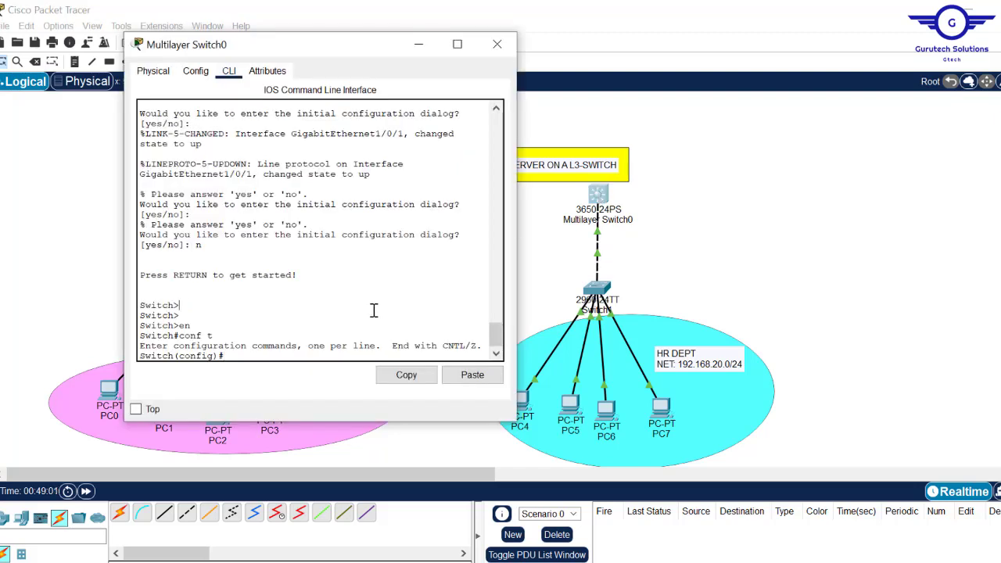
{"action": "type", "text": "int gig0"}
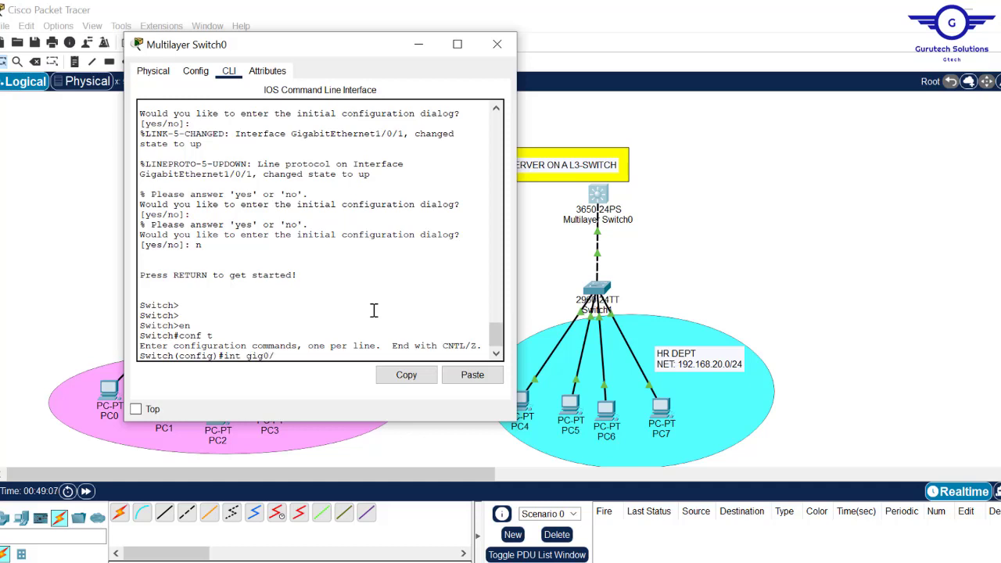
{"action": "type", "text": "1/0/1"}
{"action": "key", "text": "Return"}
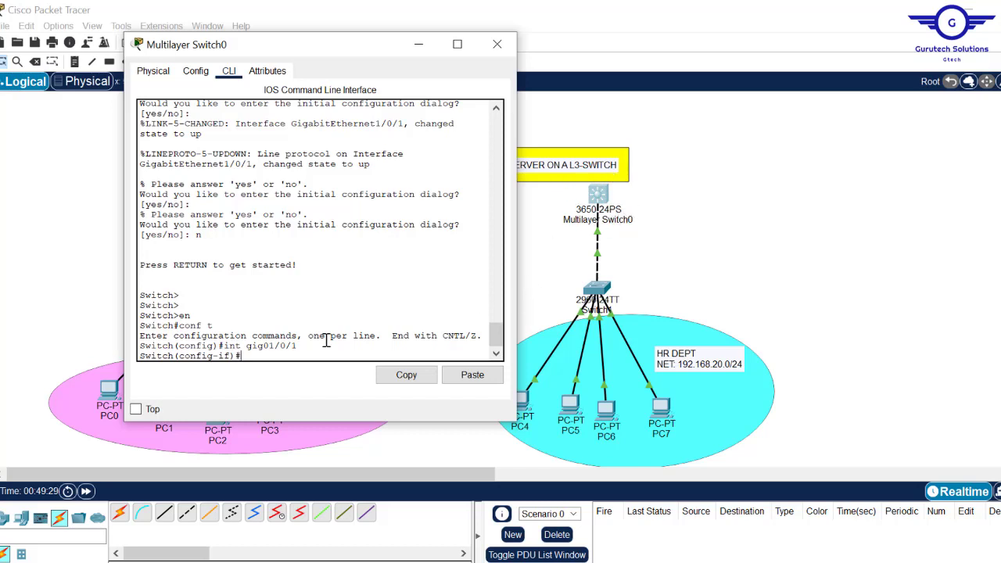
{"action": "type", "text": "xit"}
{"action": "key", "text": "Return"}
{"action": "key", "text": "Return"}
{"action": "key", "text": "Return"}
{"action": "key", "text": "Return"}
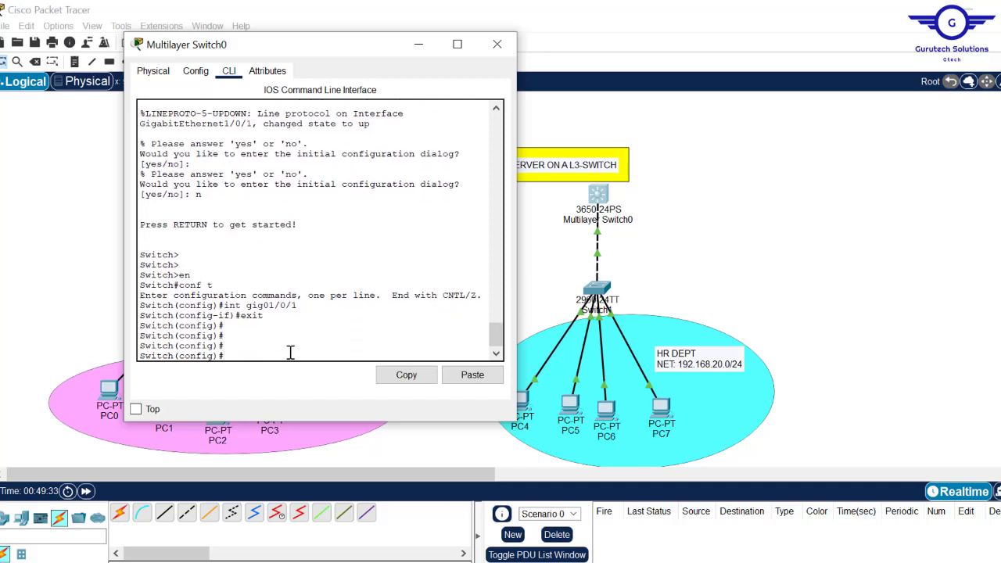
Enable IP routing on Multilayer Switch0 with the command ip routing
{"action": "type", "text": "ip routing"}
{"action": "key", "text": "Return"}
{"action": "key", "text": "Return"}
{"action": "key", "text": "Return"}
{"action": "key", "text": "Return"}
{"action": "key", "text": "Return"}
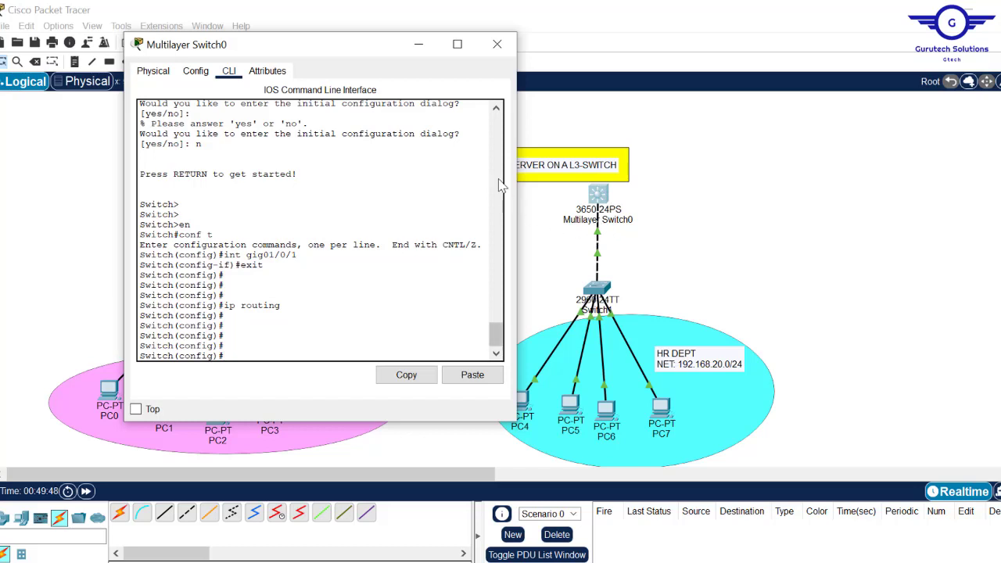
Enter configuration mode for interface gig1/0/1, correcting the earlier interface command
{"action": "key", "text": "Up"}
{"action": "key", "text": "Up"}
{"action": "key", "text": "Up"}
{"action": "key", "text": "Left"}
{"action": "key", "text": "BackSpace"}
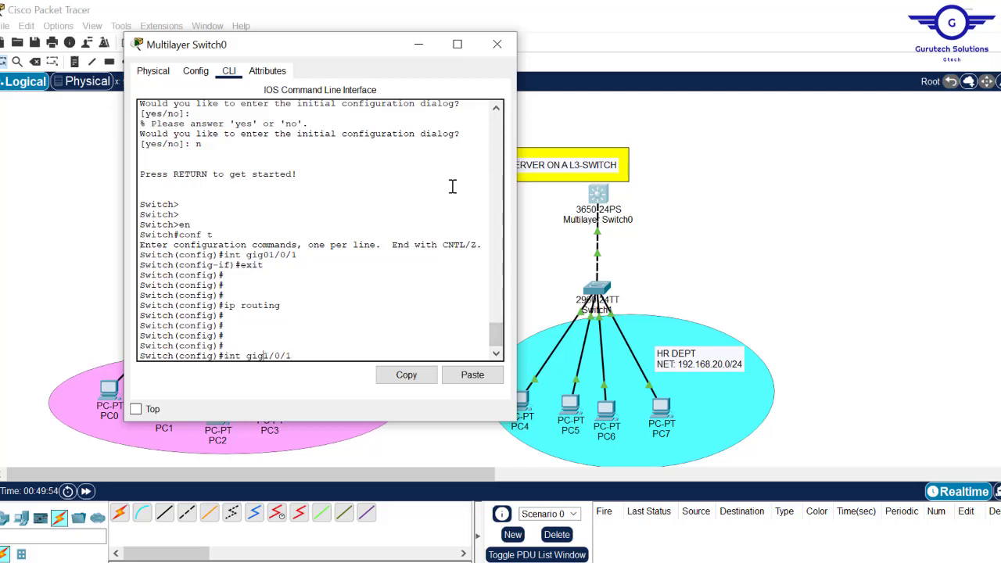
{"action": "key", "text": "Return"}
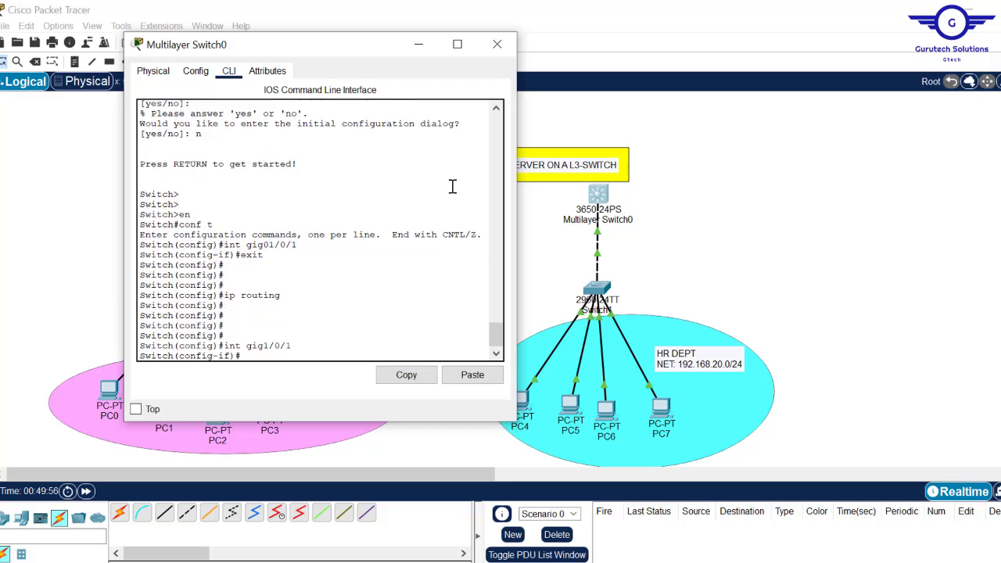
Try to address the interface with ip 192.168.20.1 255.255.255.0 and copy that command line
{"action": "type", "text": "ip"}
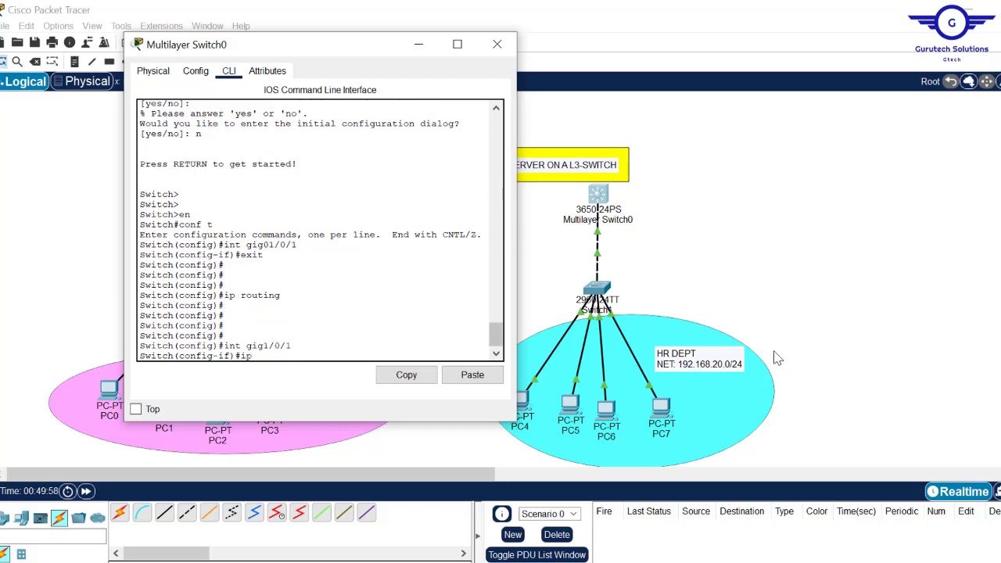
{"action": "type", "text": " 192.168.20"}
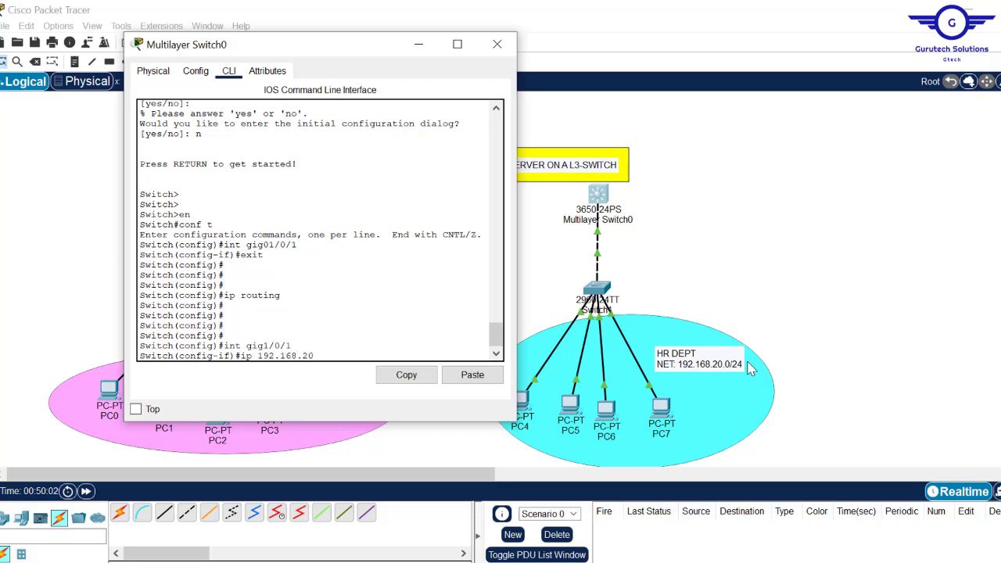
{"action": "type", "text": ".1 255.255.255.0"}
{"action": "key", "text": "Return"}
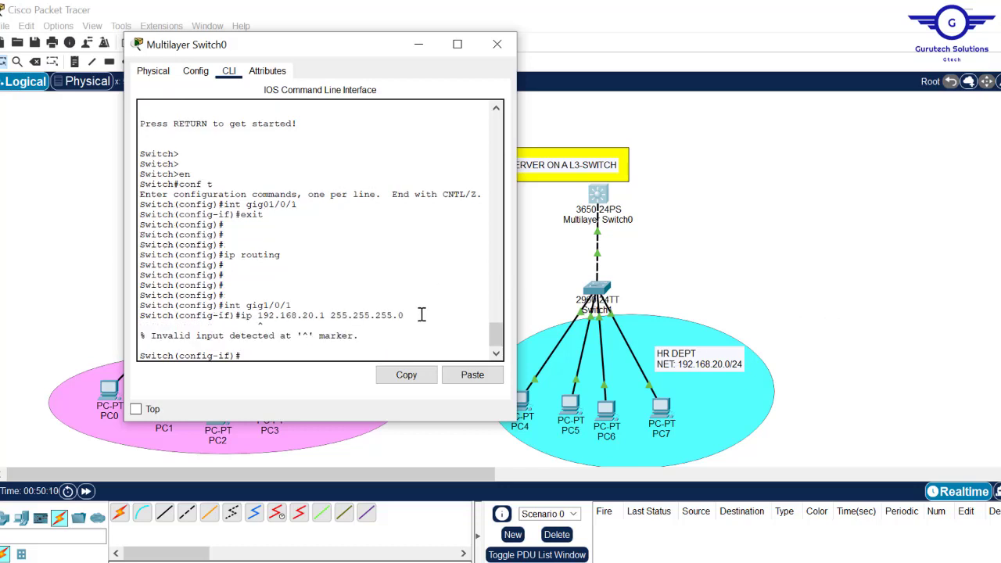
{"action": "left_click_drag", "start_coordinate": [420, 316], "coordinate": [238, 316]}
{"action": "key", "text": "ctrl+c"}
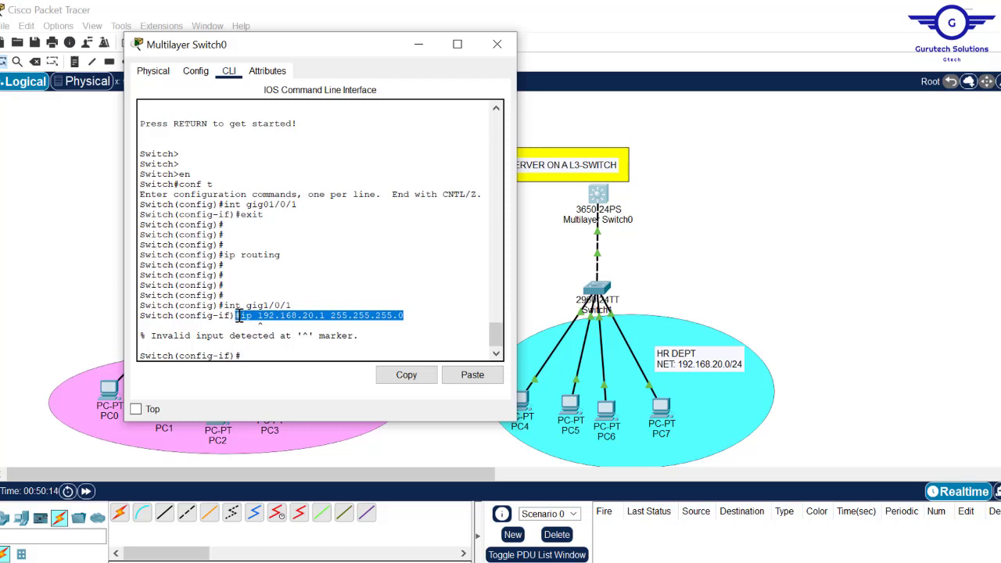
Turn interface gig1/0/1 into a routed layer 3 port with no switchport
{"action": "left_click_drag", "start_coordinate": [292, 306], "coordinate": [227, 306]}
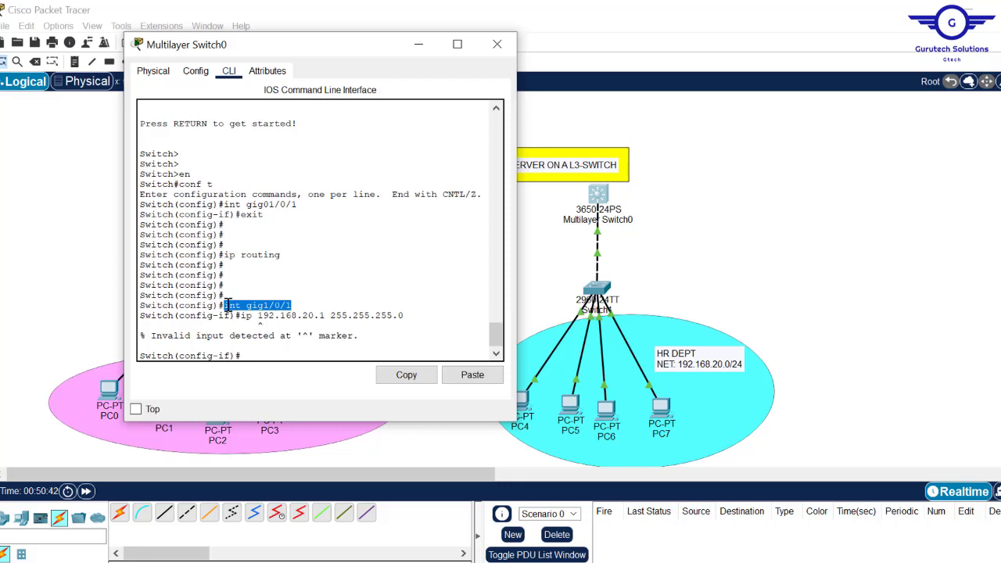
{"action": "key", "text": "Return"}
{"action": "key", "text": "Return"}
{"action": "type", "text": "n"}
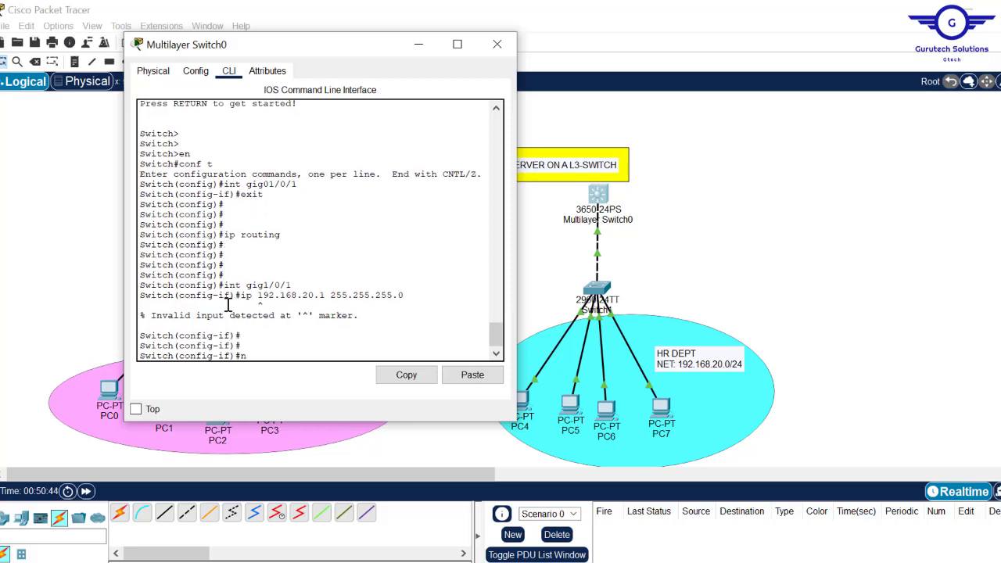
{"action": "type", "text": "o swit"}
{"action": "key", "text": "Tab"}
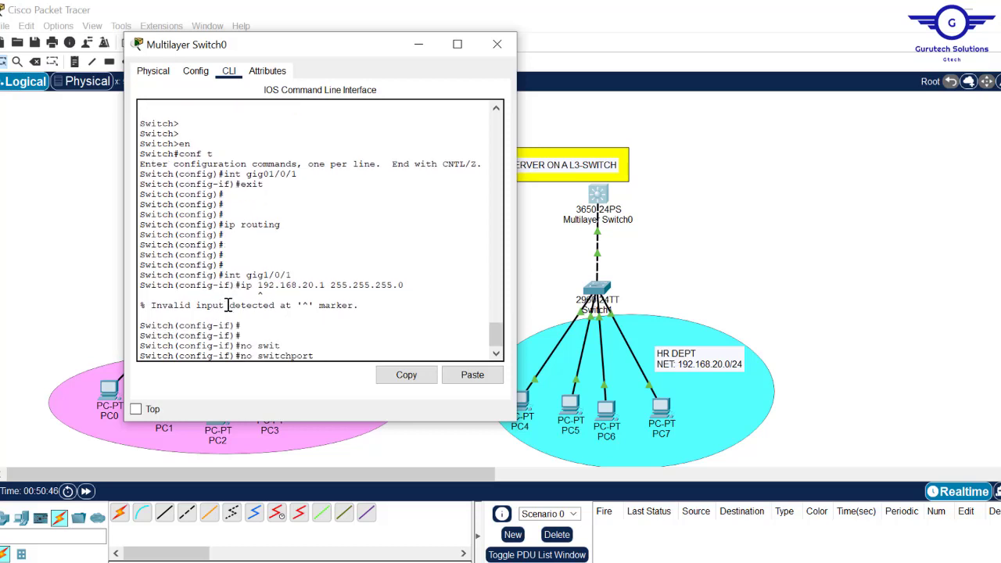
{"action": "key", "text": "Return"}
{"action": "key", "text": "Return"}
{"action": "key", "text": "Return"}
{"action": "key", "text": "Return"}
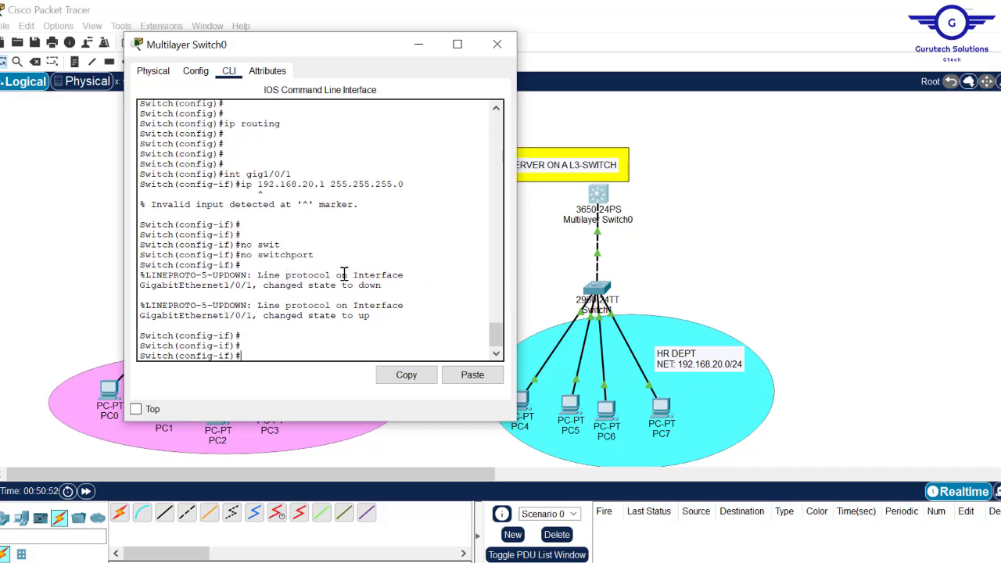
Retry the copied command ip 192.168.20.1 255.255.255.0 on the routed port
{"action": "left_click_drag", "start_coordinate": [342, 275], "coordinate": [393, 288]}
{"action": "left_click_drag", "start_coordinate": [309, 305], "coordinate": [381, 321]}
{"action": "left_click", "coordinate": [324, 347]}
{"action": "left_click_drag", "start_coordinate": [408, 185], "coordinate": [242, 186]}
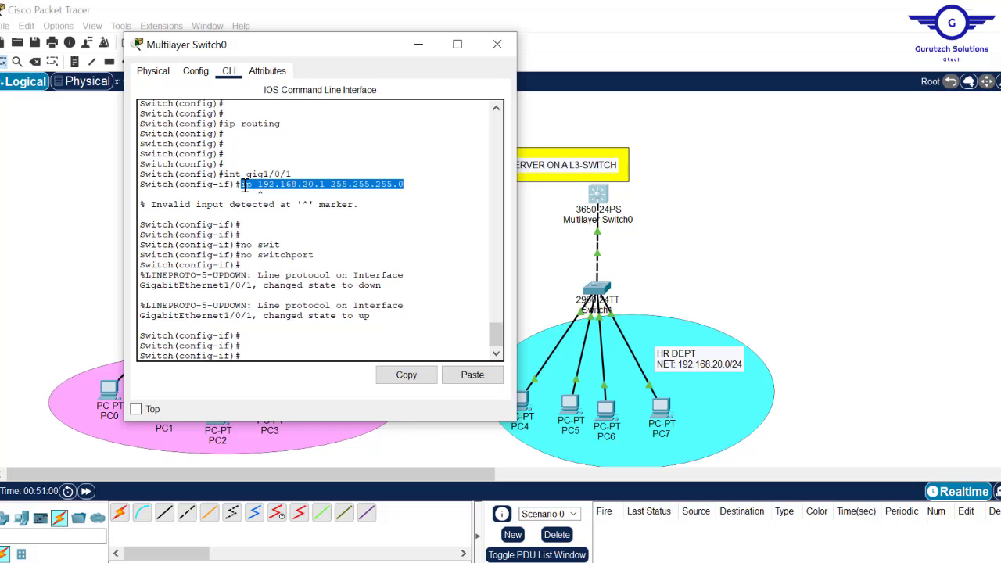
{"action": "key", "text": "ctrl+v"}
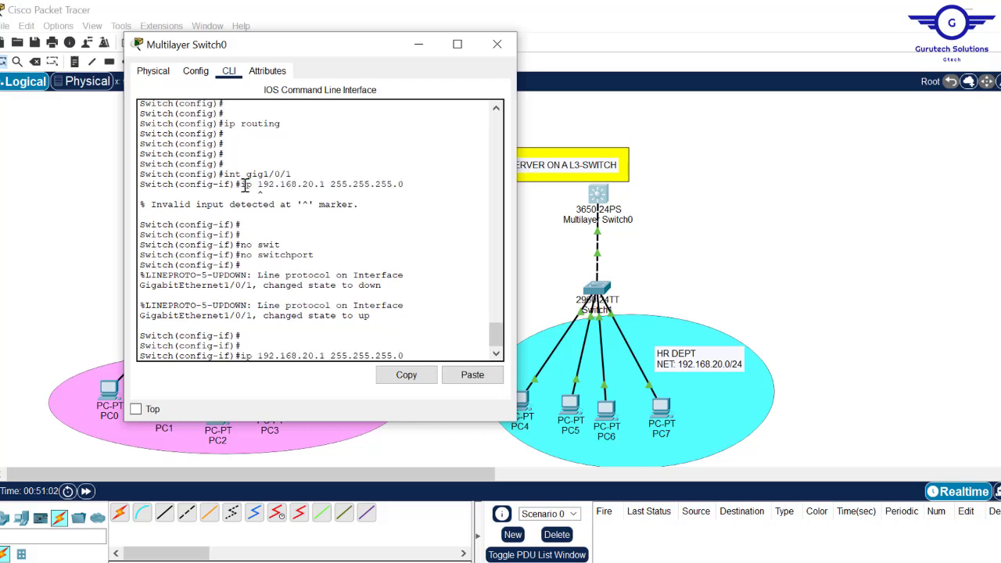
{"action": "key", "text": "Return"}
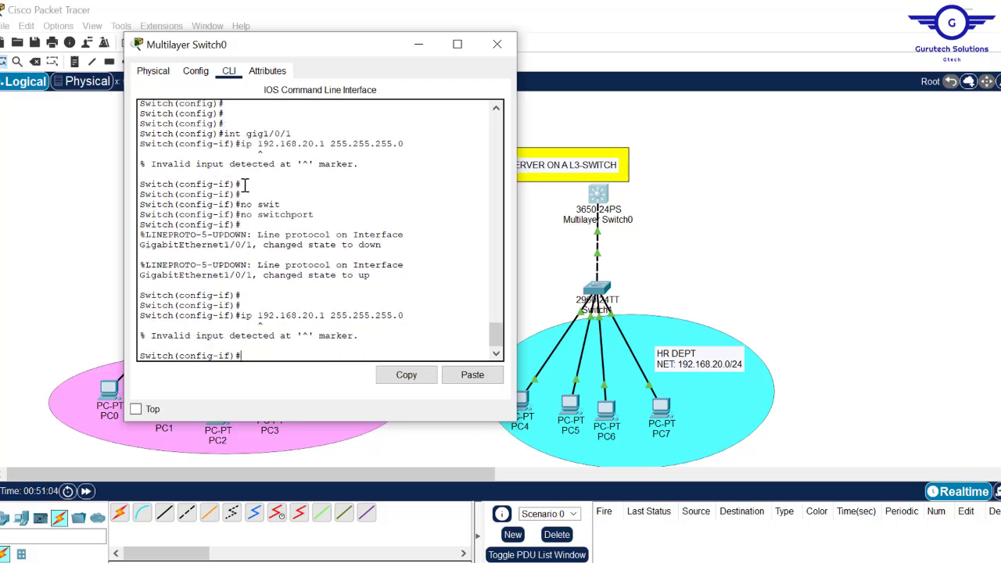
Correct the command to ip add 192.168.20.1 255.255.255.0, apply it to the interface and exit to global configuration mode
{"action": "key", "text": "Up"}
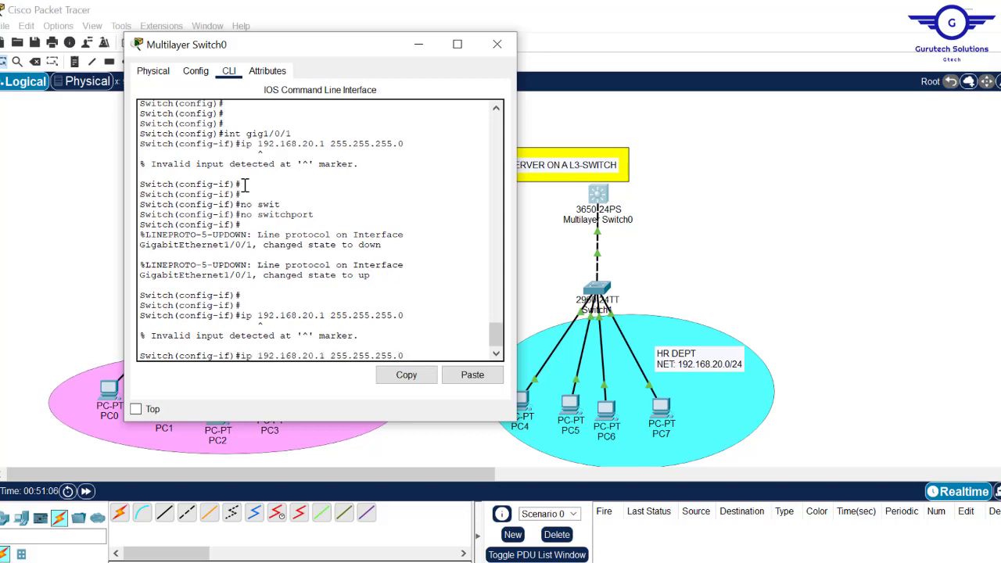
{"action": "key", "text": "Left"}
{"action": "key", "text": "Left"}
{"action": "key", "text": "Left"}
{"action": "type", "text": "add"}
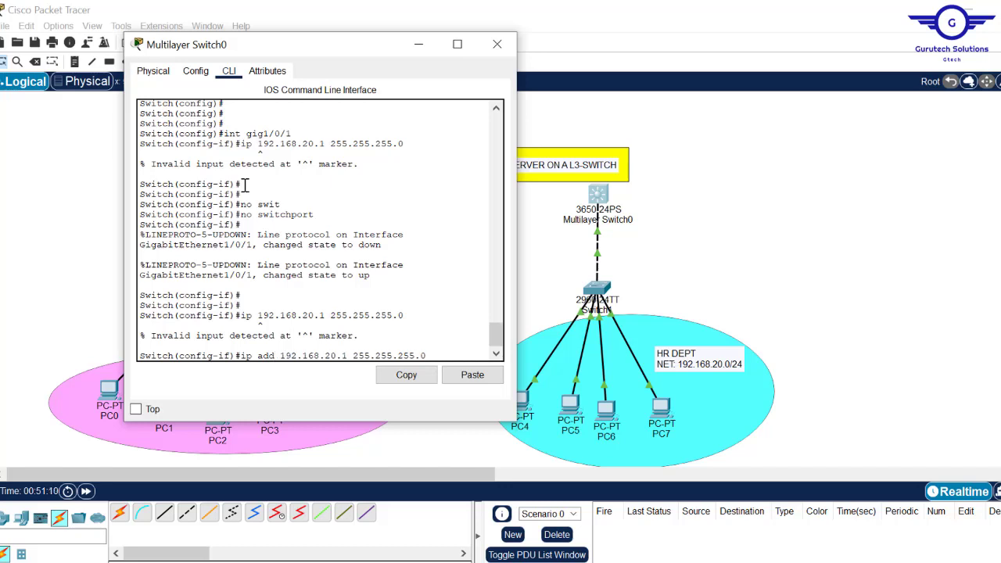
{"action": "key", "text": "Return"}
{"action": "key", "text": "Return"}
{"action": "key", "text": "Return"}
{"action": "type", "text": "exit"}
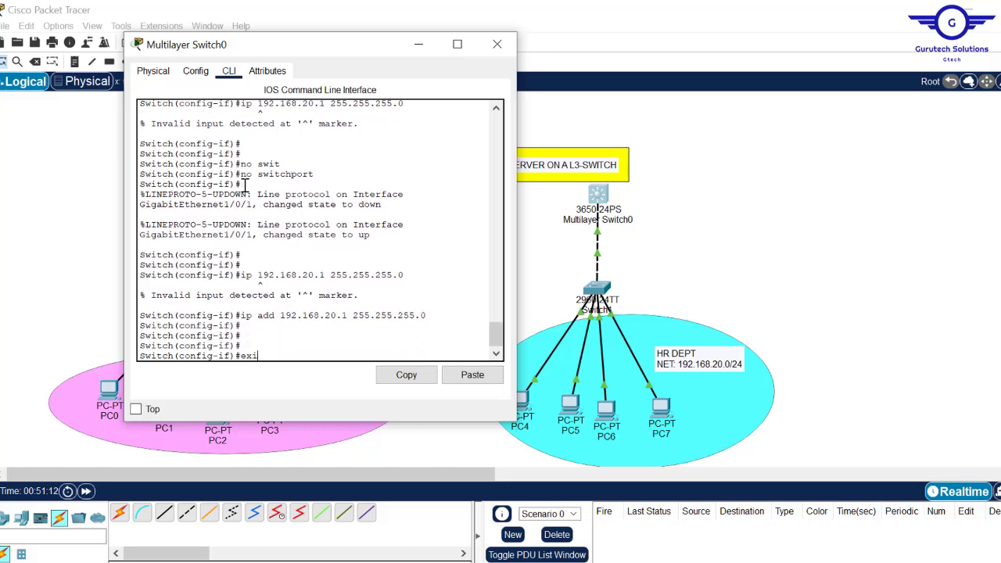
{"action": "key", "text": "Return"}
{"action": "key", "text": "Return"}
{"action": "key", "text": "Return"}
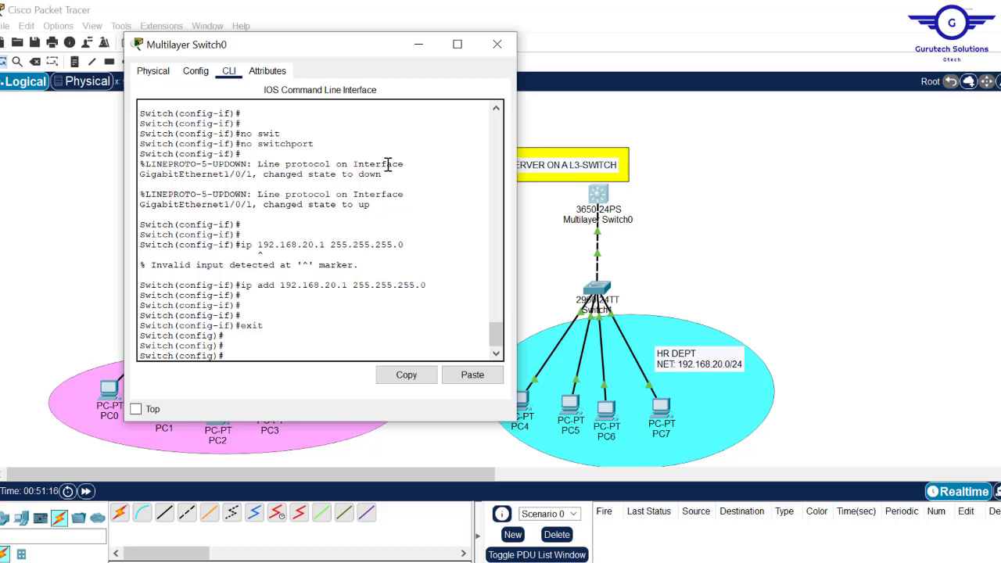
{"action": "left_click_drag", "start_coordinate": [320, 144], "coordinate": [241, 145]}
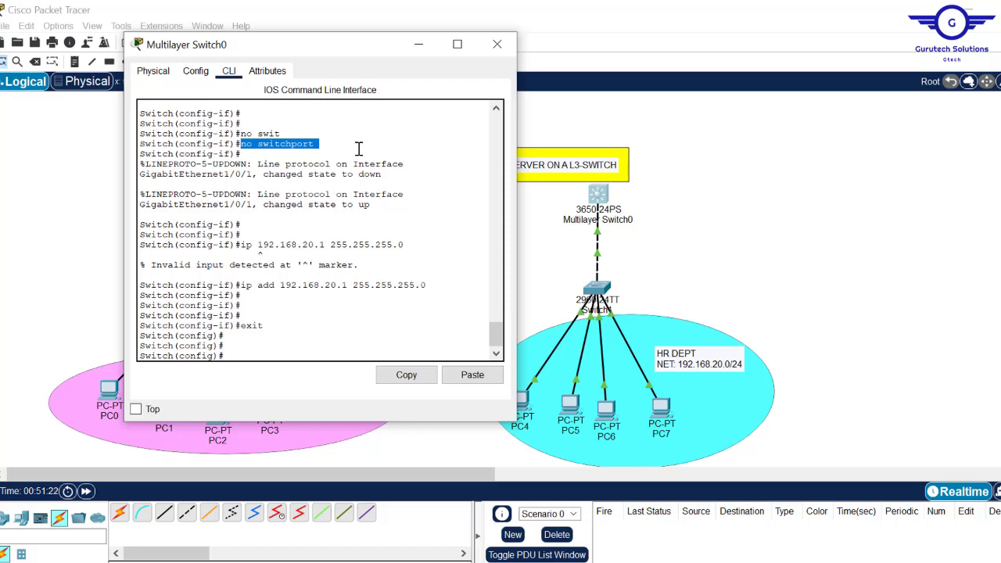
{"action": "left_click_drag", "start_coordinate": [432, 286], "coordinate": [244, 285]}
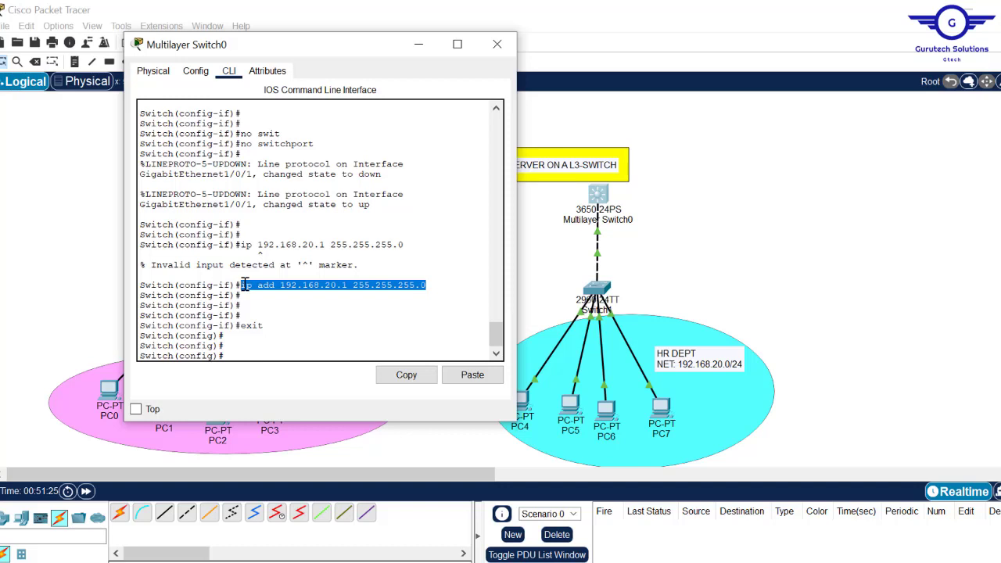
{"action": "left_click_drag", "start_coordinate": [324, 143], "coordinate": [245, 149]}
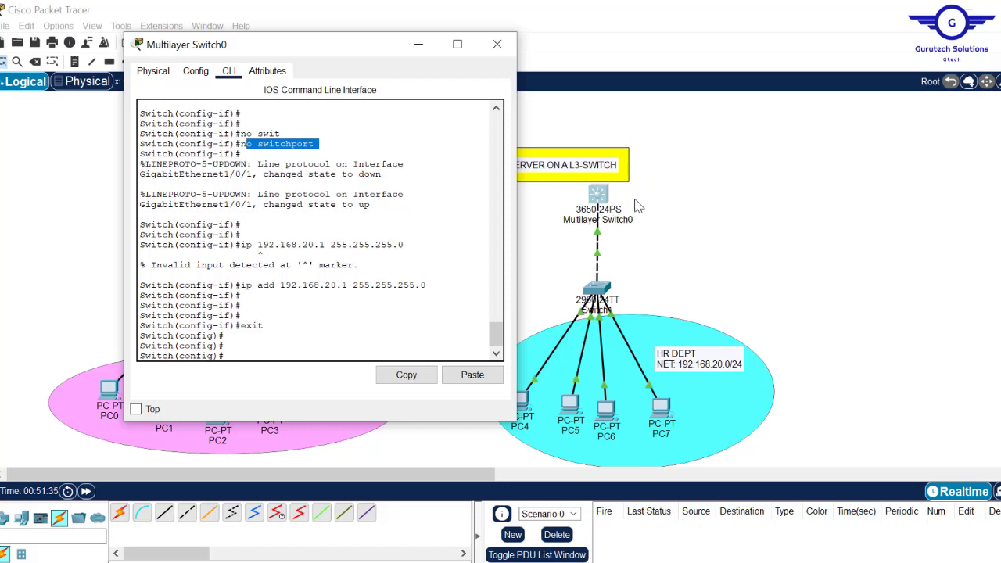
Enable the DHCP service on the multilayer switch with service dhcp in global configuration mode
{"action": "left_click_drag", "start_coordinate": [354, 49], "coordinate": [358, 105]}
{"action": "left_click", "coordinate": [312, 391]}
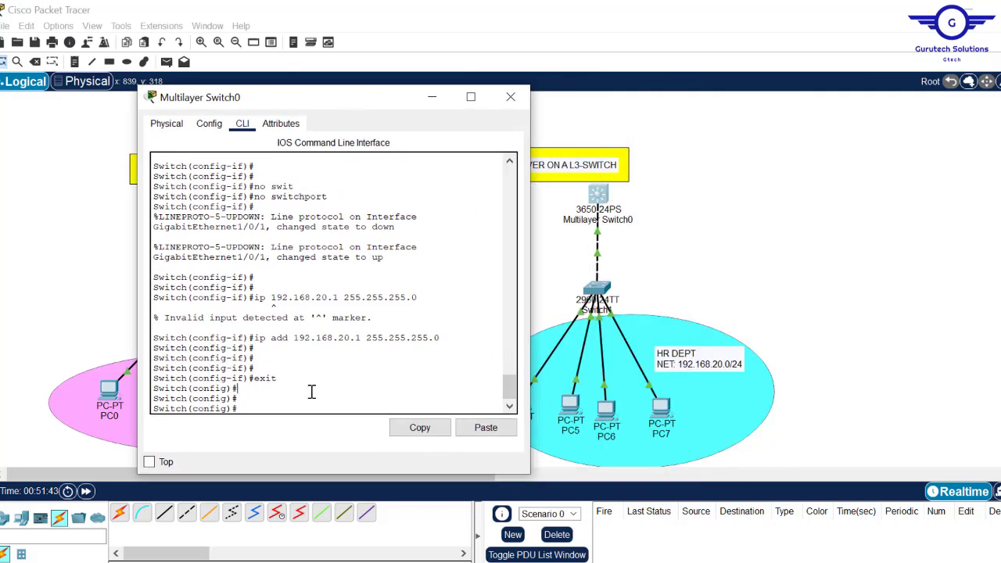
{"action": "key", "text": "Return"}
{"action": "key", "text": "Return"}
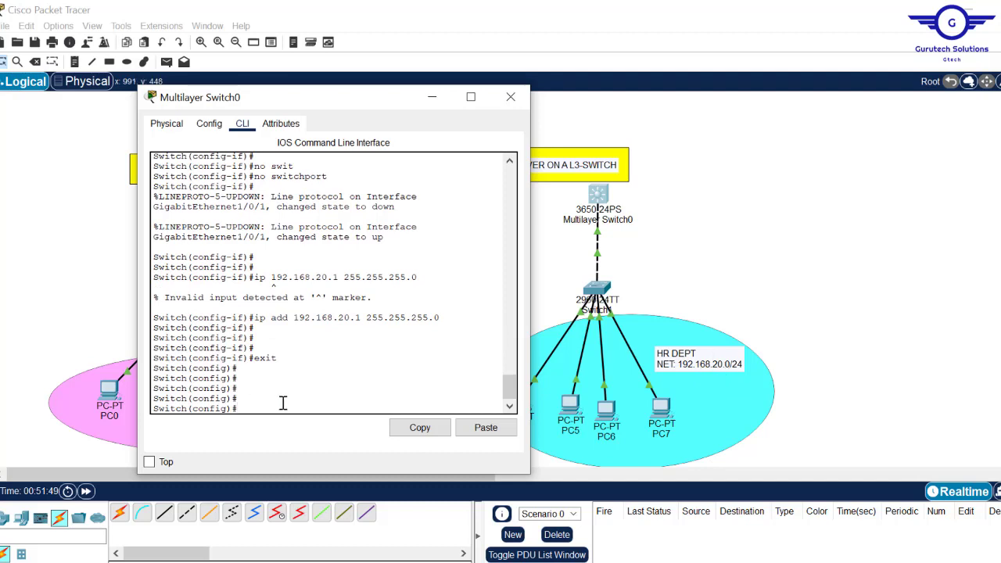
{"action": "type", "text": "serv"}
{"action": "key", "text": "Tab"}
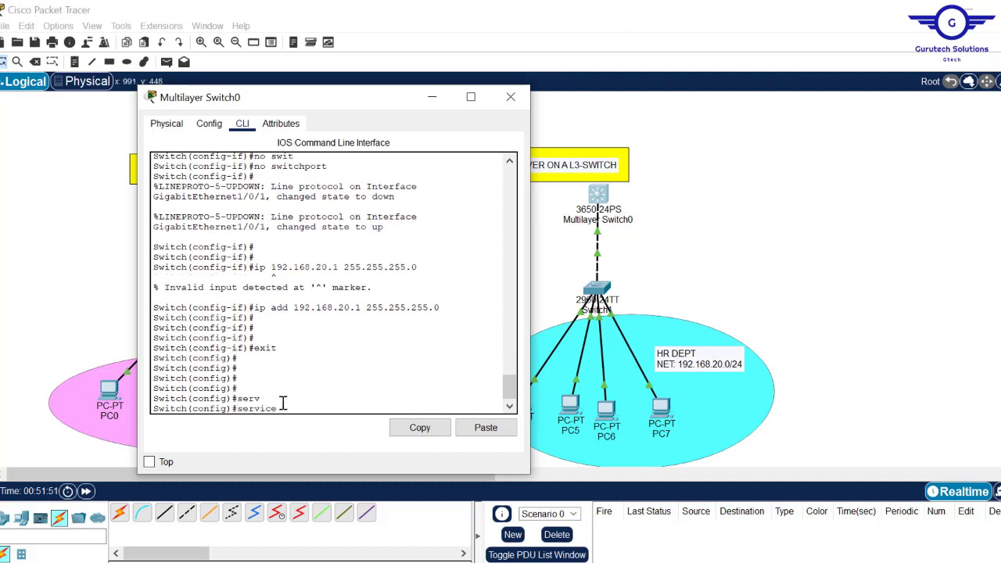
{"action": "type", "text": "dh"}
{"action": "key", "text": "Tab"}
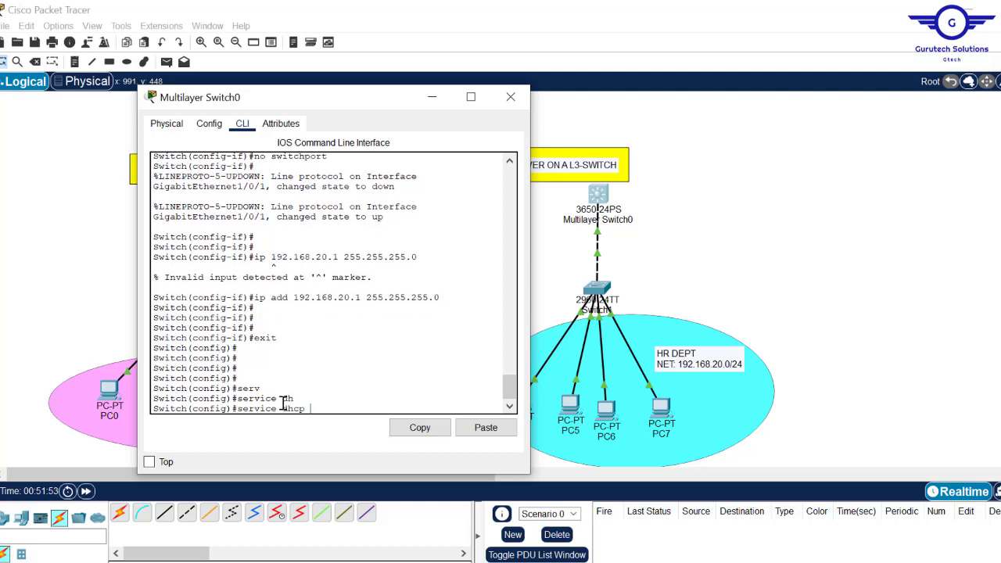
{"action": "key", "text": "Return"}
{"action": "key", "text": "Return"}
{"action": "key", "text": "Return"}
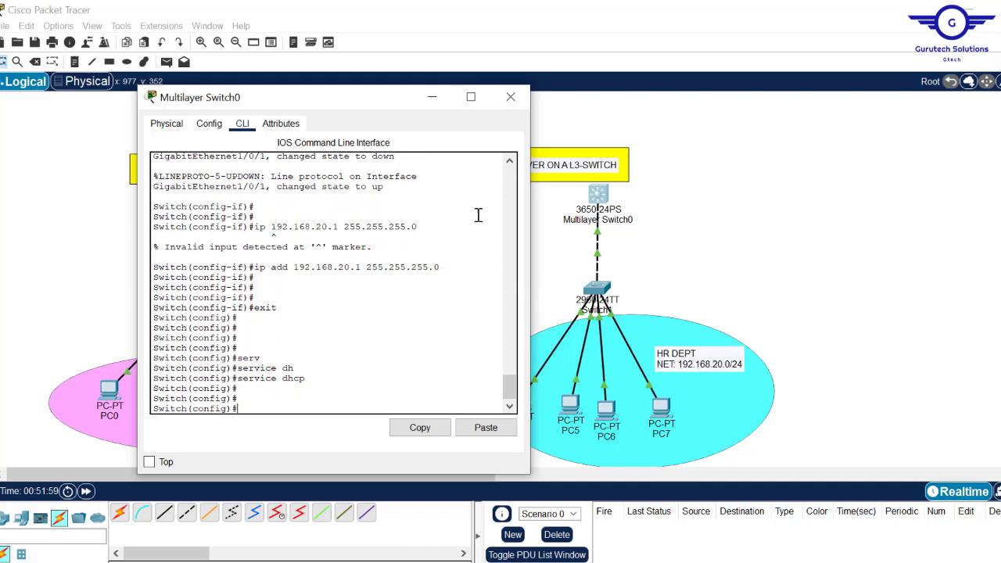
Create a DHCP pool named HR-DEPT with ip dhcp pool on the multilayer switch
{"action": "left_click_drag", "start_coordinate": [355, 104], "coordinate": [322, 96]}
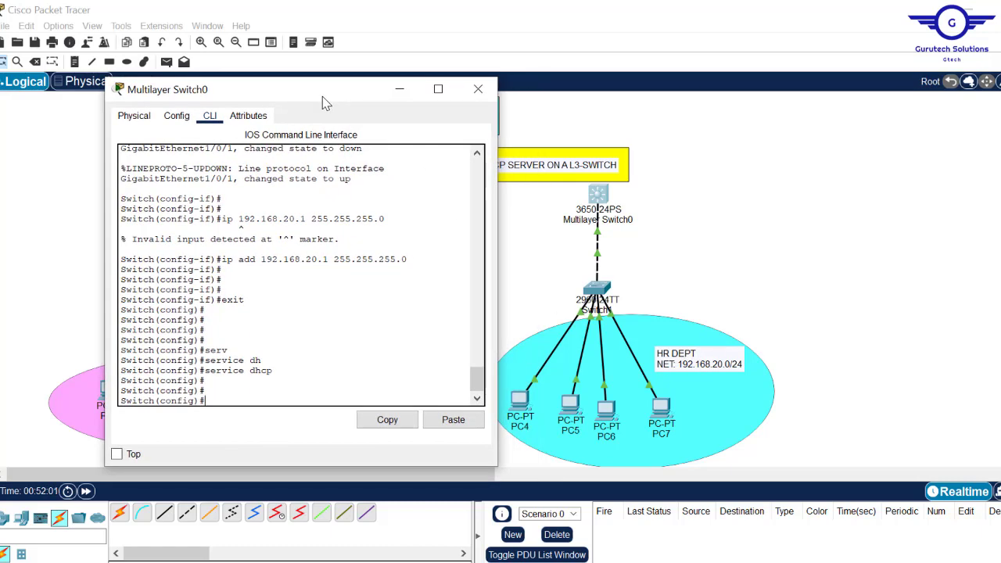
{"action": "type", "text": "ip dhc"}
{"action": "key", "text": "Tab"}
{"action": "type", "text": "poo"}
{"action": "key", "text": "Tab"}
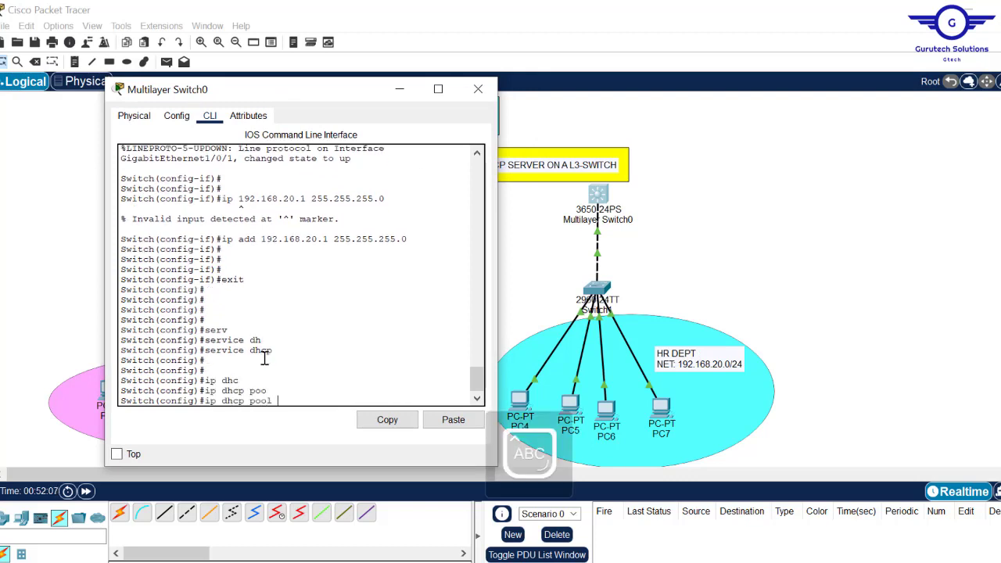
{"action": "type", "text": "HR-PO"}
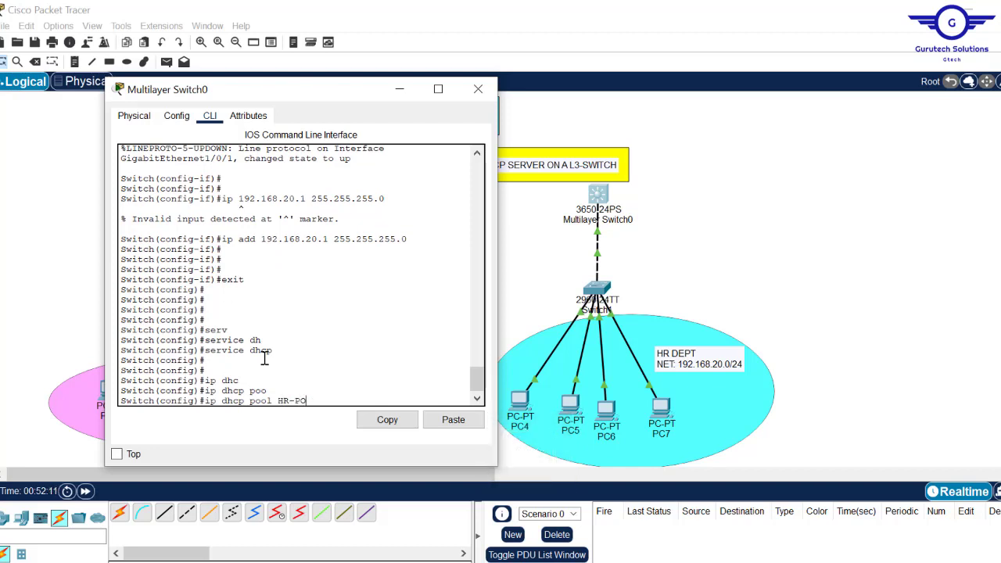
{"action": "key", "text": "BackSpace"}
{"action": "key", "text": "BackSpace"}
{"action": "type", "text": "DEPT"}
{"action": "key", "text": "Return"}
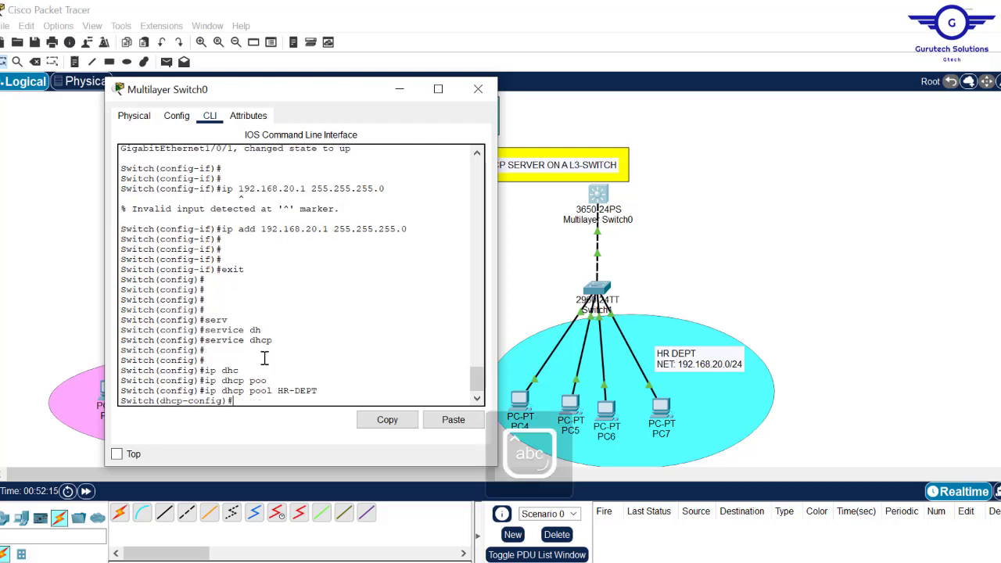
Define the HR-DEPT pool's network as 192.168.20.0 with mask 255.255.255.0
{"action": "type", "text": "netw"}
{"action": "key", "text": "Tab"}
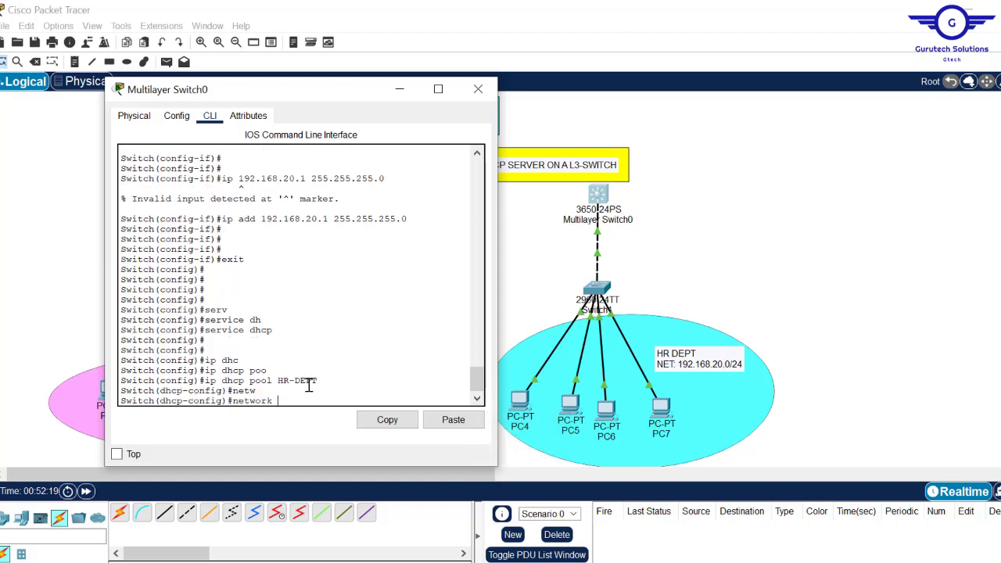
{"action": "type", "text": "192.168.20.0"}
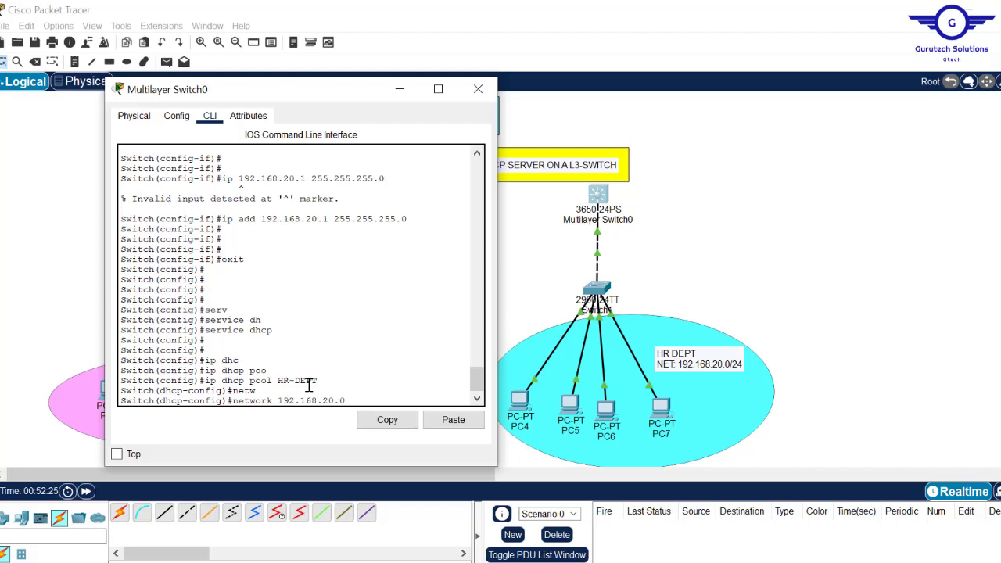
{"action": "type", "text": " 255.255.255.0"}
{"action": "key", "text": "Return"}
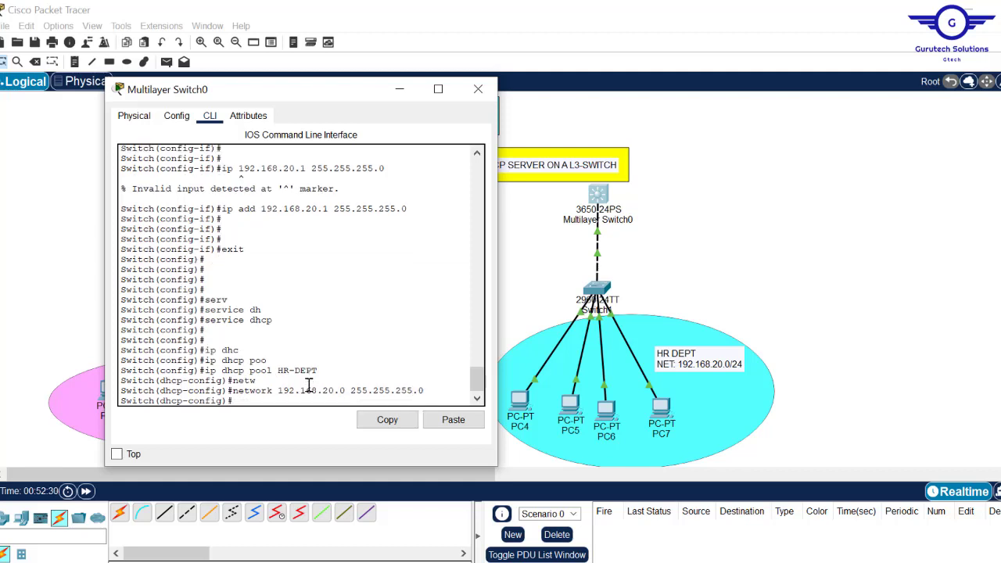
Set the HR-DEPT pool's default-router to the switch interface address 192.168.20.1
{"action": "left_click_drag", "start_coordinate": [332, 208], "coordinate": [257, 209]}
{"action": "type", "text": "def"}
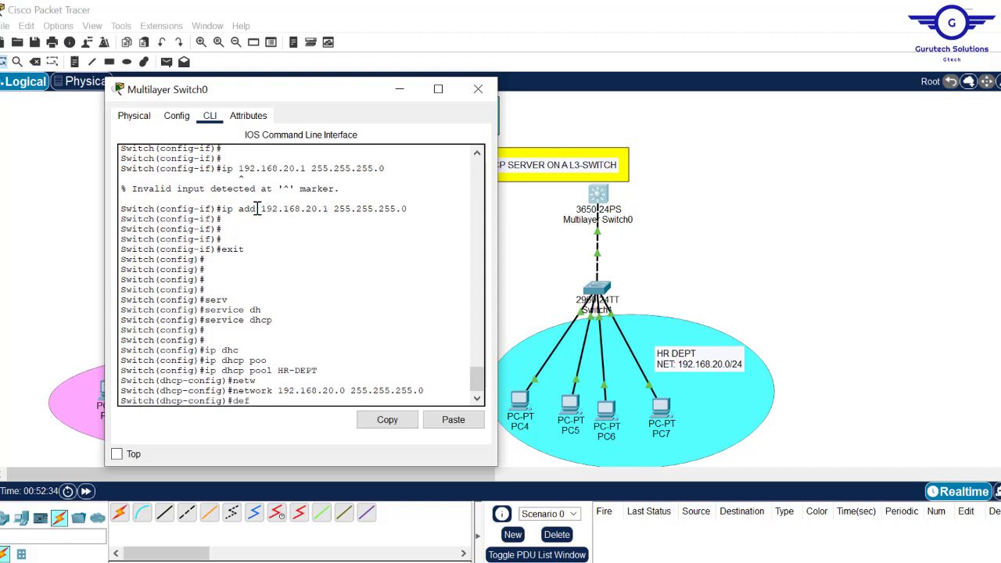
{"action": "type", "text": "a"}
{"action": "key", "text": "Tab"}
{"action": "type", "text": "19"}
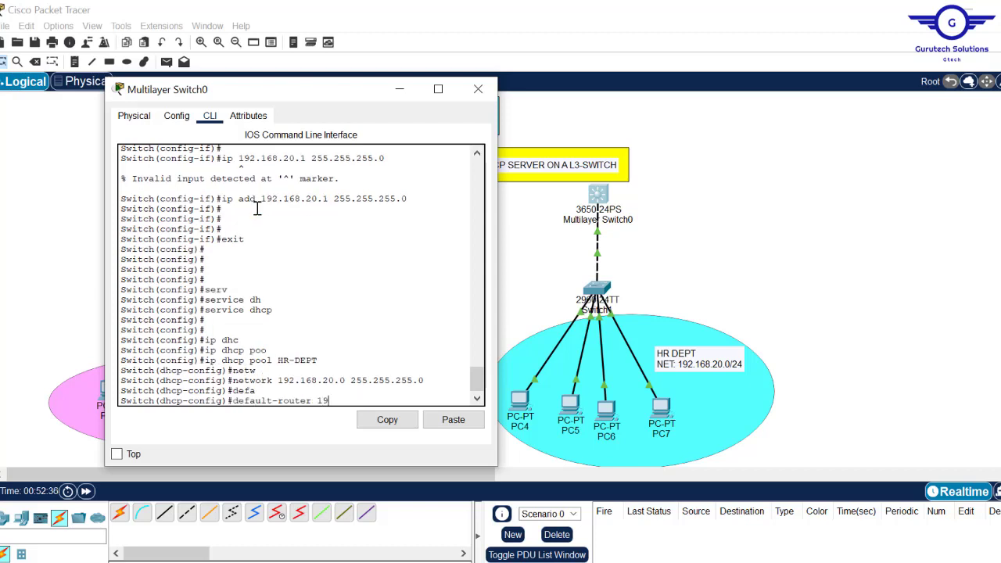
{"action": "type", "text": "2.168.20.1"}
{"action": "key", "text": "Return"}
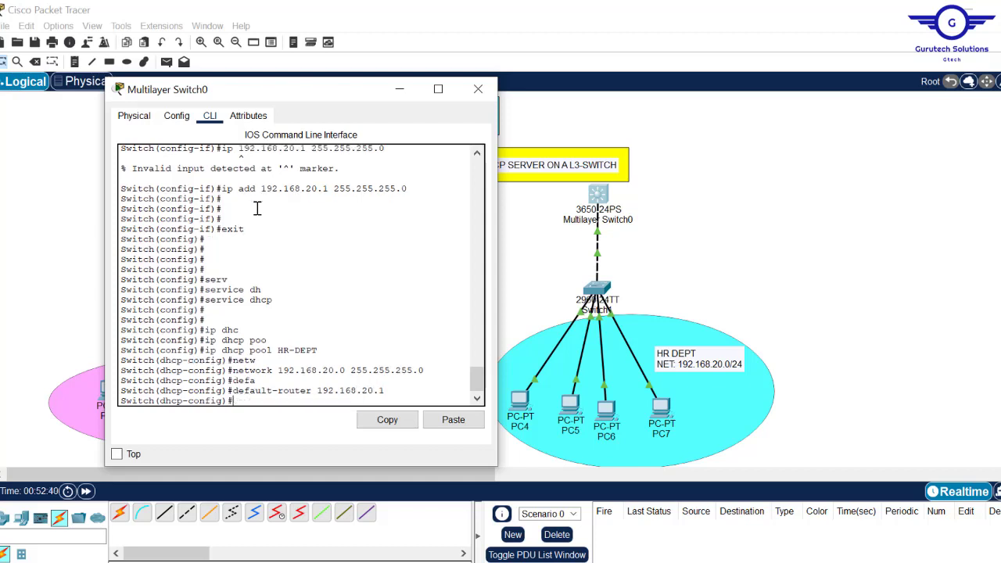
Set the pool's dns-server to 192.168.20.1 and exit to global configuration mode
{"action": "type", "text": "dn"}
{"action": "key", "text": "Tab"}
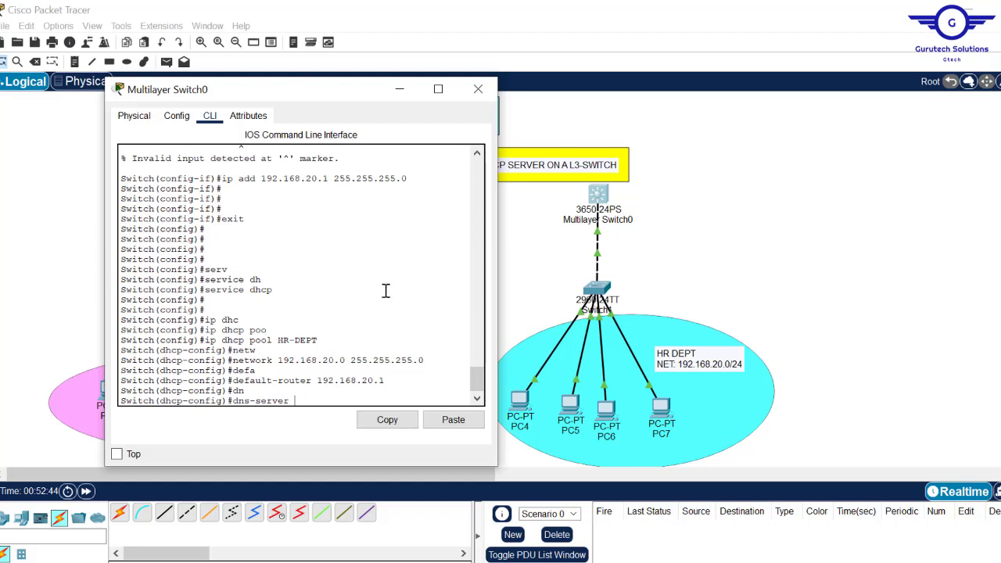
{"action": "left_click_drag", "start_coordinate": [385, 381], "coordinate": [319, 383]}
{"action": "left_click", "coordinate": [313, 402]}
{"action": "type", "text": "192.168.20.1"}
{"action": "key", "text": "Return"}
{"action": "type", "text": "ex"}
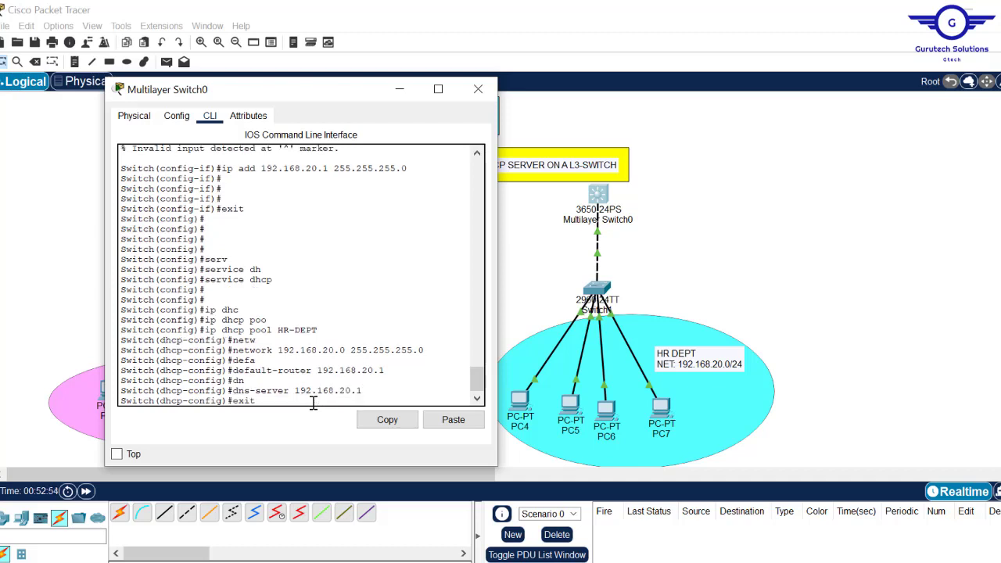
{"action": "type", "text": "it"}
{"action": "key", "text": "Return"}
{"action": "key", "text": "Return"}
{"action": "key", "text": "Return"}
{"action": "key", "text": "Return"}
{"action": "key", "text": "Return"}
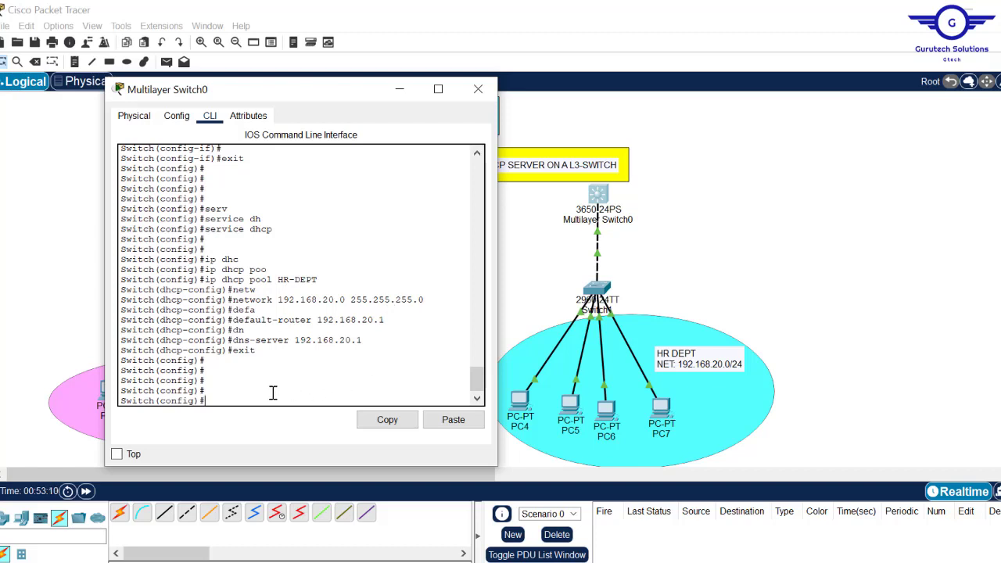
Exclude addresses 192.168.20.1 through 192.168.20.10 from DHCP assignment with ip dhcp excluded-address
{"action": "type", "text": "dhc"}
{"action": "key", "text": "Tab"}
{"action": "type", "text": "ex"}
{"action": "key", "text": "Tab"}
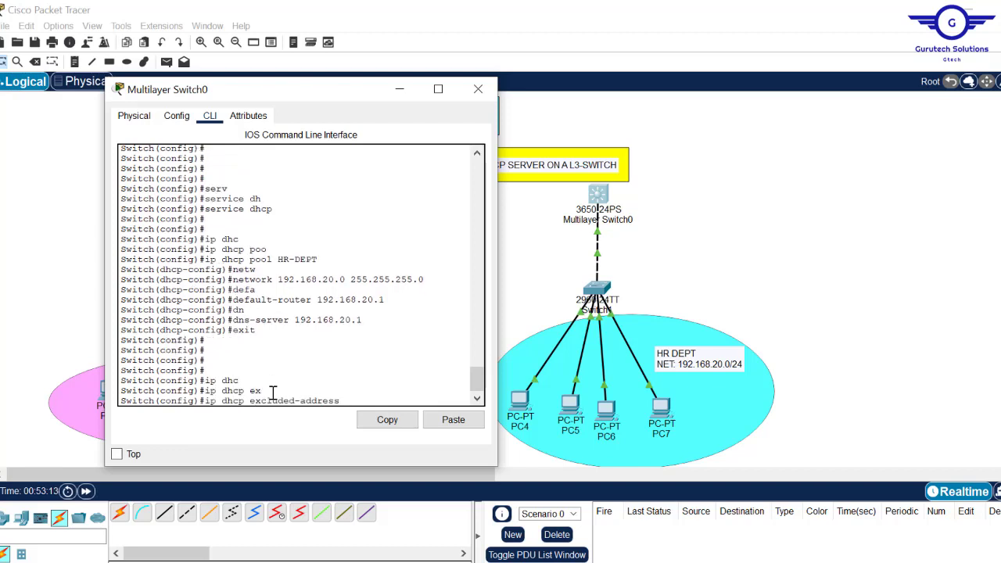
{"action": "type", "text": "192.168.20.1 192.168.20"}
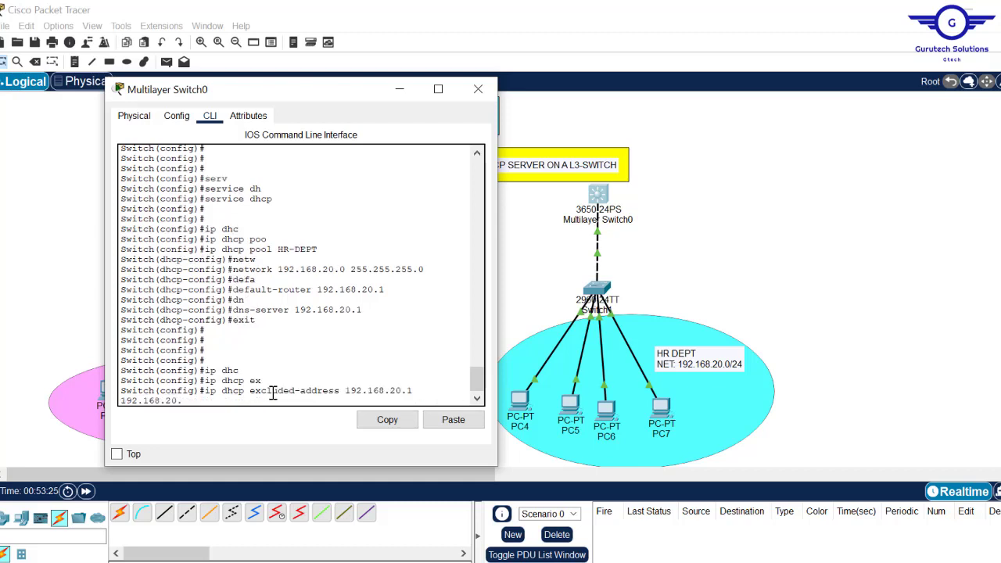
{"action": "type", "text": ".10"}
{"action": "key", "text": "Return"}
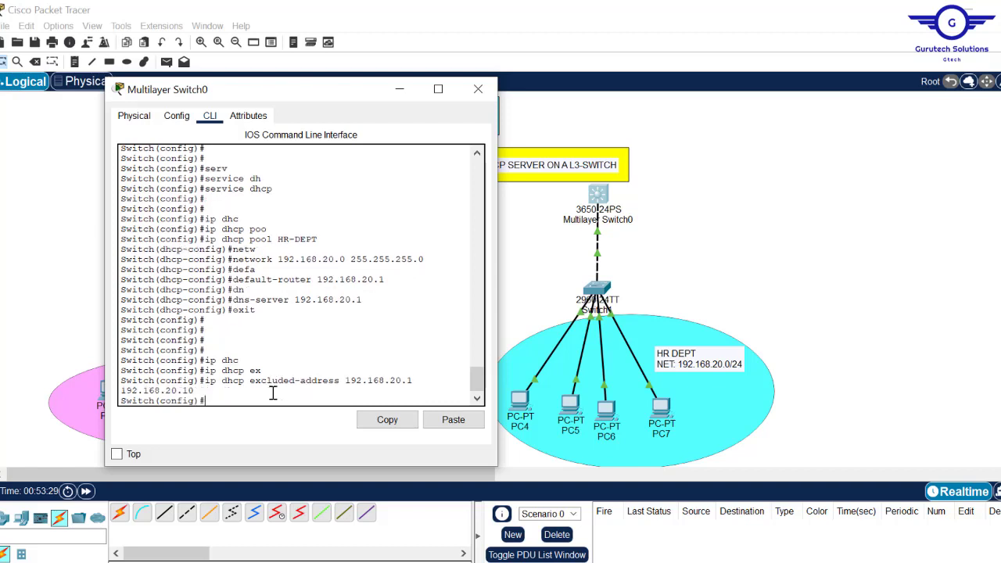
Save the switch configuration with do wr and close the Multilayer Switch0 window
{"action": "type", "text": "do wr"}
{"action": "key", "text": "Return"}
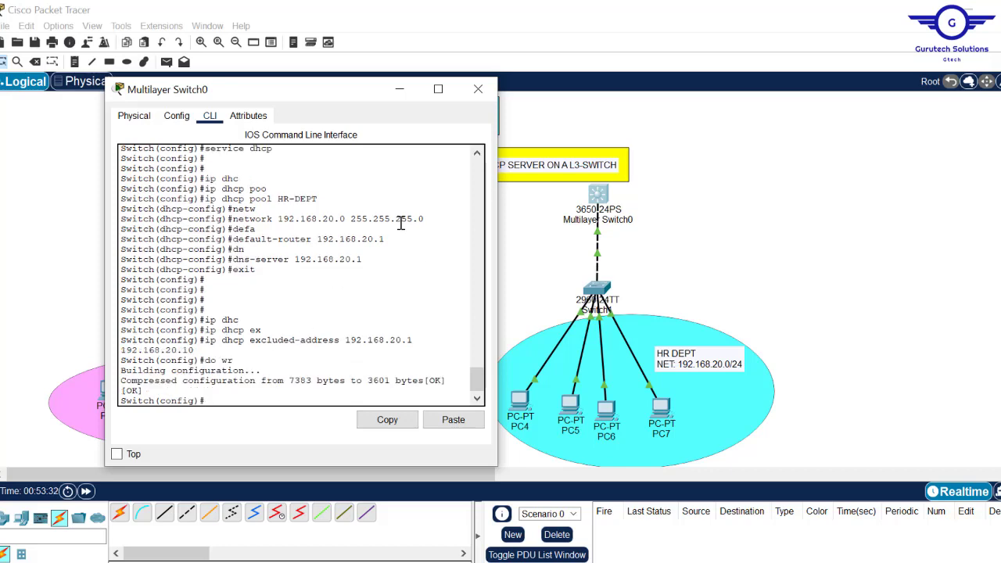
{"action": "left_click", "coordinate": [478, 89]}
Request a new DHCP address for PC4 in its IP configuration and close the PC window
{"action": "mouse_move", "coordinate": [526, 407]}
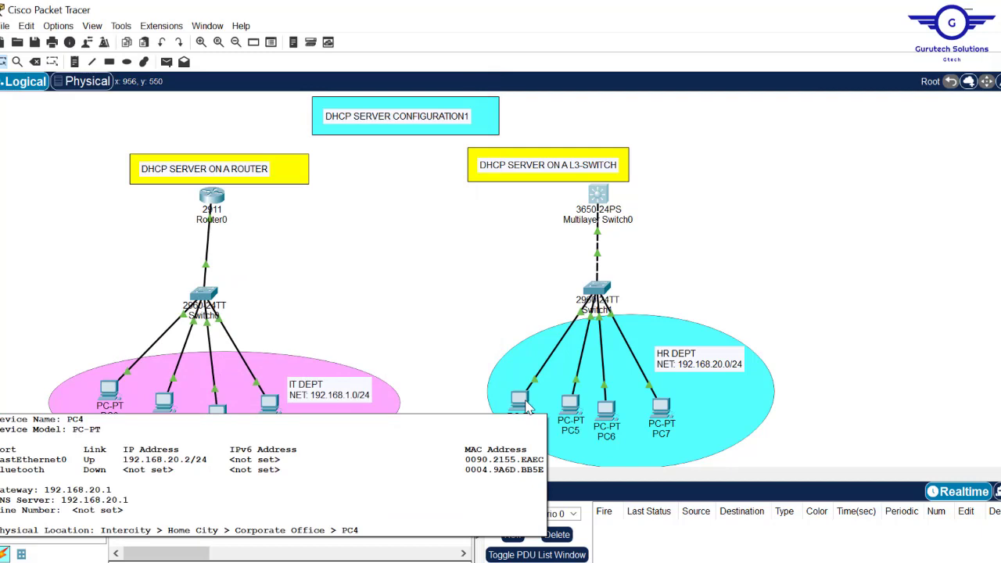
{"action": "left_click", "coordinate": [520, 403]}
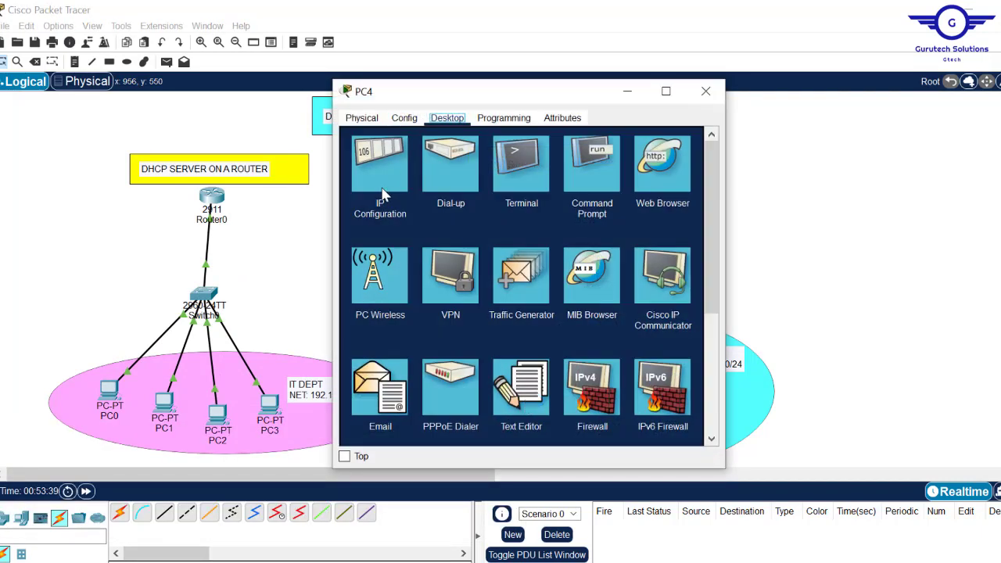
{"action": "left_click", "coordinate": [382, 194]}
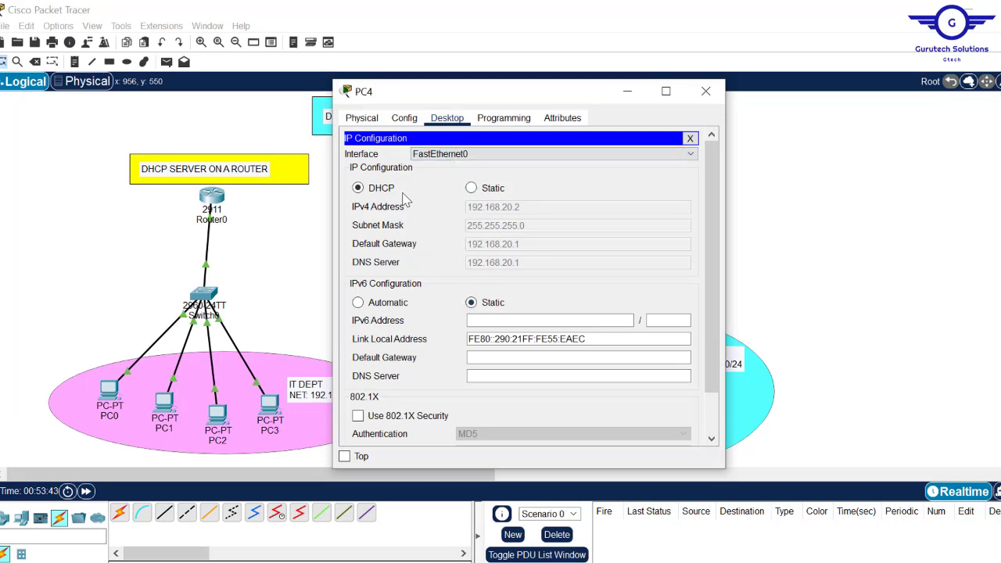
{"action": "left_click", "coordinate": [380, 188]}
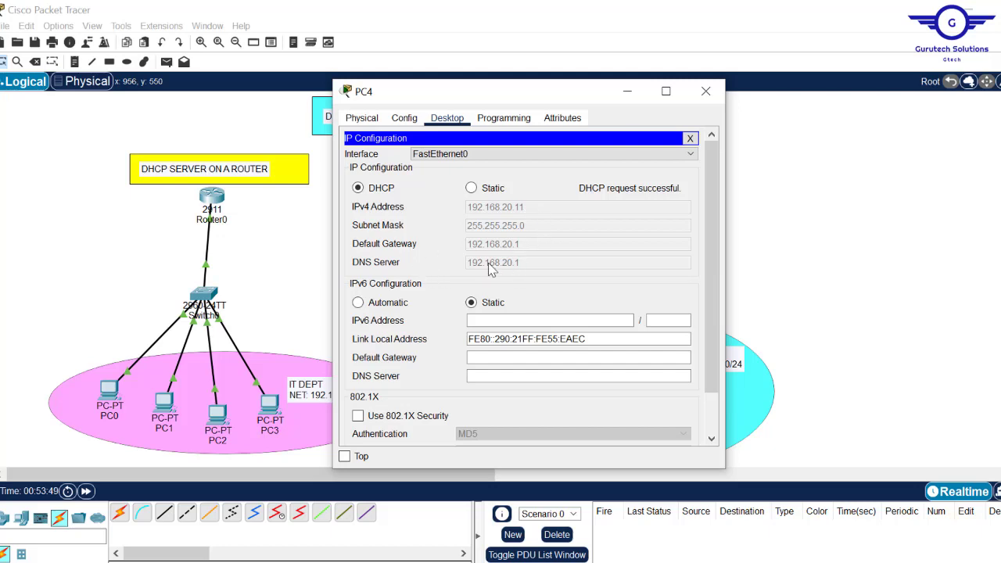
{"action": "left_click", "coordinate": [702, 97]}
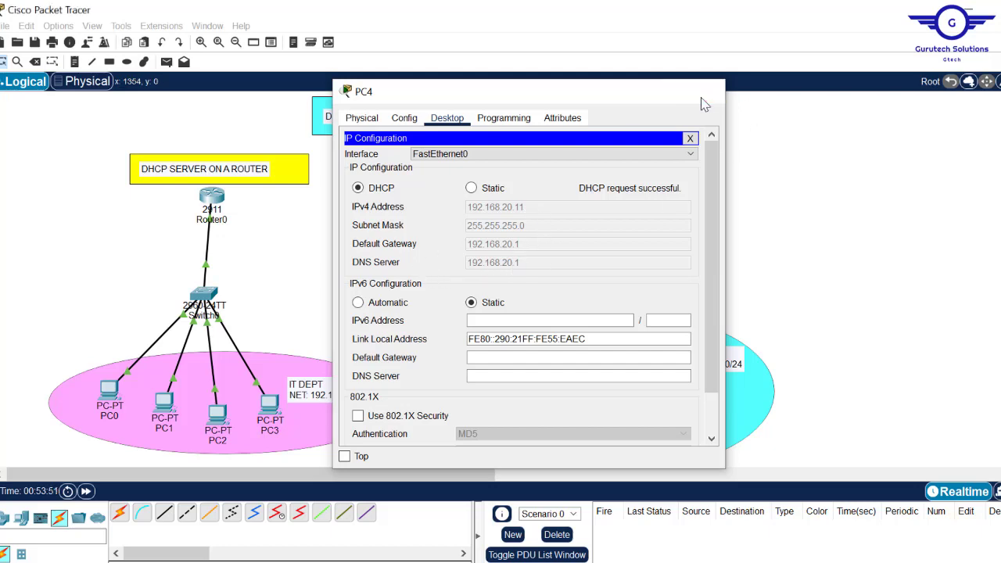
Switch PC5's IP configuration to Static and back to DHCP to renew its address, and close its window
{"action": "left_click", "coordinate": [518, 399]}
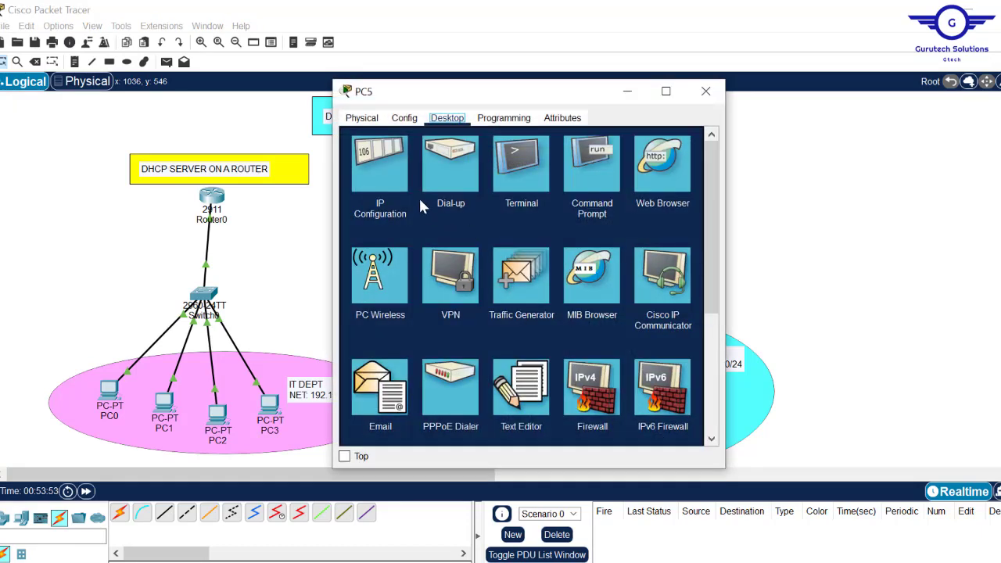
{"action": "left_click", "coordinate": [382, 166]}
{"action": "left_click", "coordinate": [471, 188]}
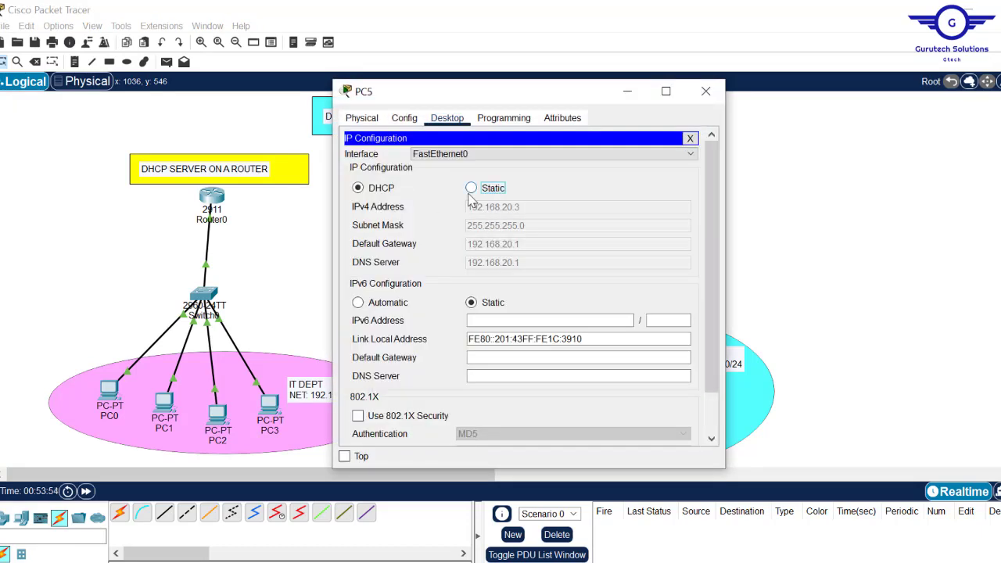
{"action": "left_click", "coordinate": [378, 192]}
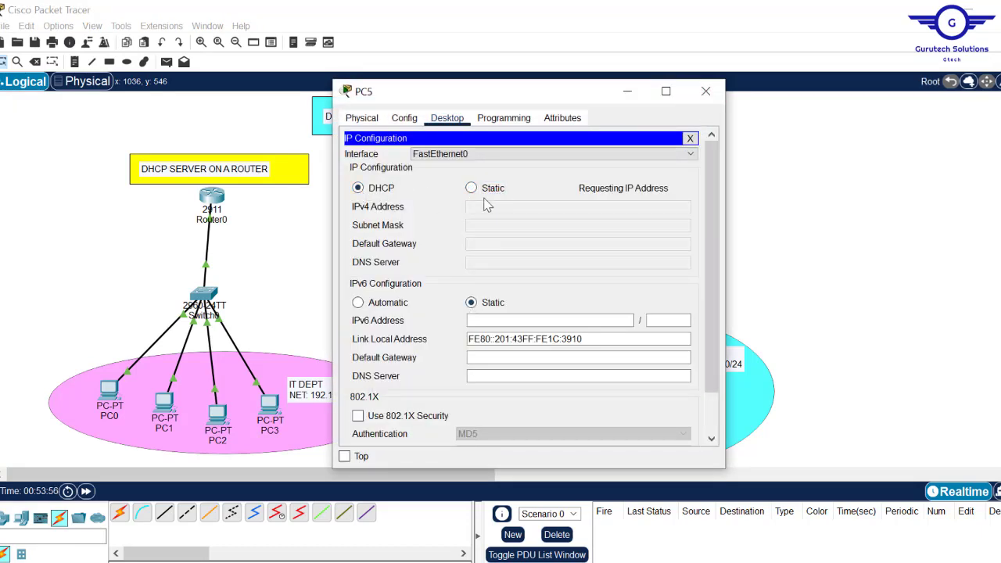
{"action": "left_click", "coordinate": [706, 91]}
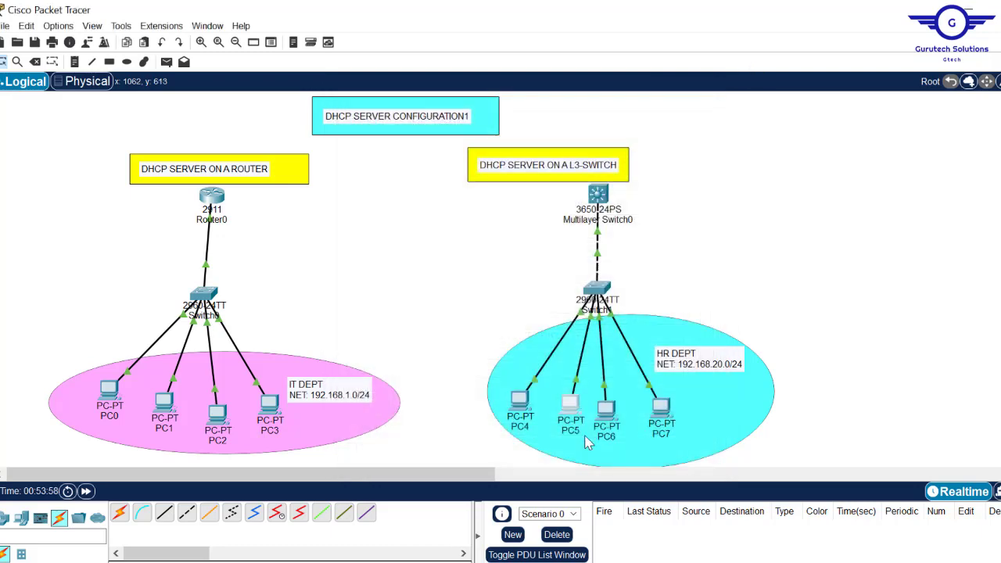
Switch PC6's IPv4 gateway/DNS setting to Static and back to DHCP, check its IP configuration and close its window
{"action": "left_click", "coordinate": [606, 410]}
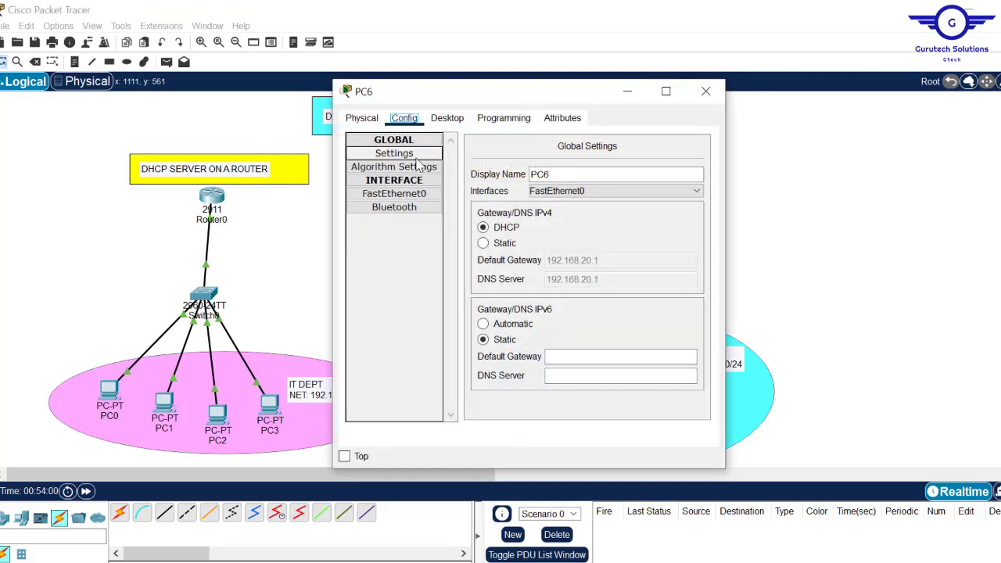
{"action": "left_click", "coordinate": [485, 243]}
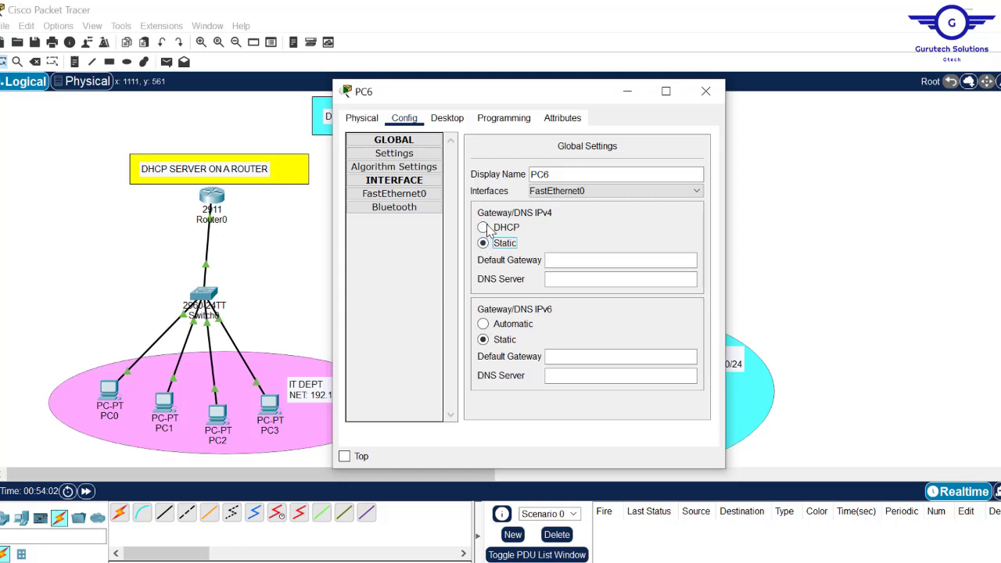
{"action": "left_click", "coordinate": [483, 228]}
{"action": "left_click", "coordinate": [447, 117]}
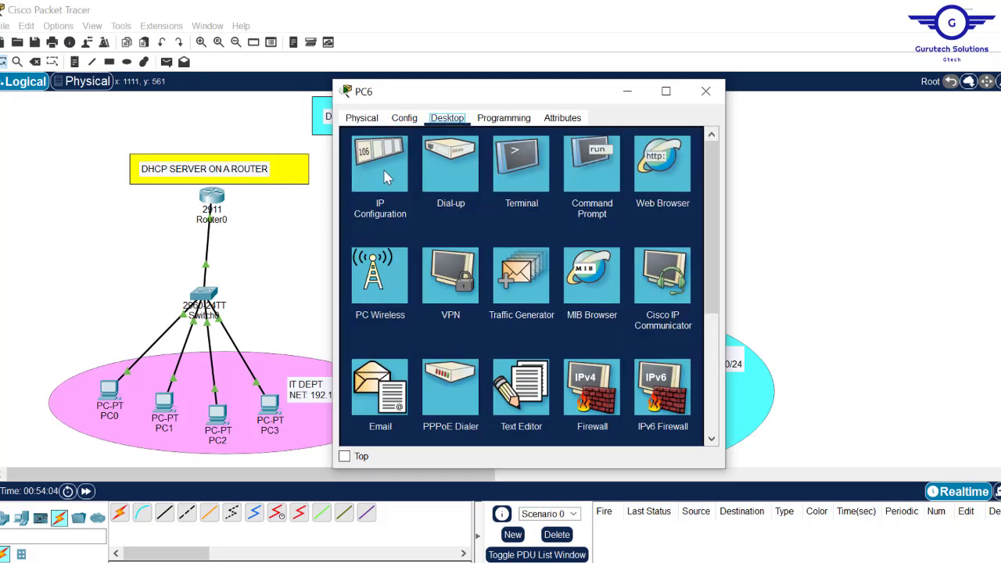
{"action": "left_click", "coordinate": [381, 168]}
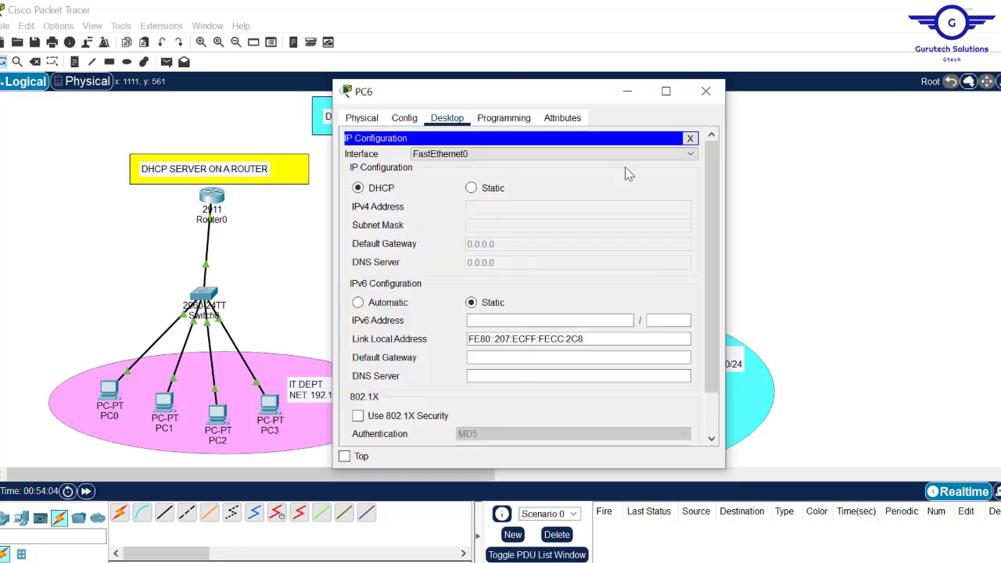
{"action": "left_click", "coordinate": [708, 93]}
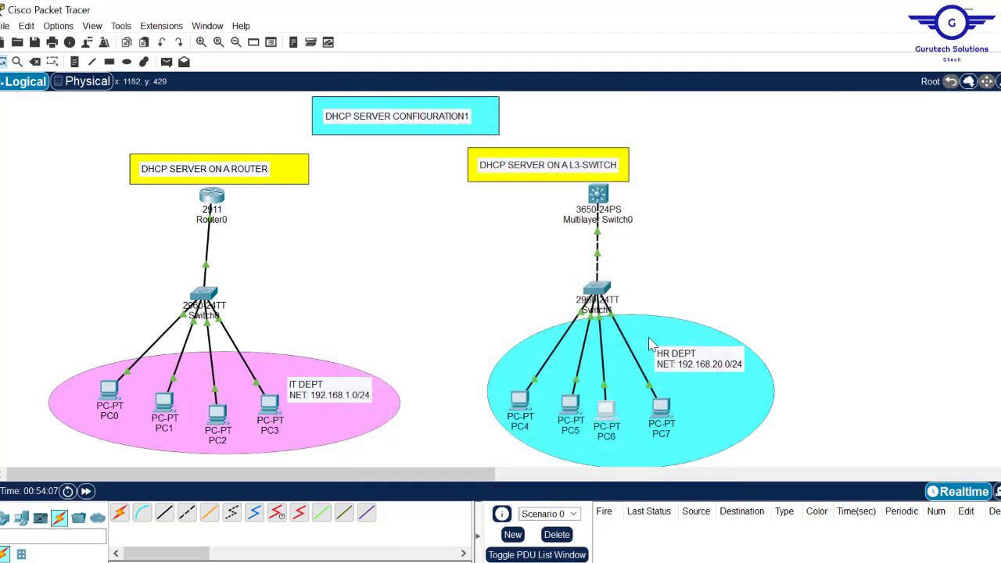
Request a new DHCP address for PC7 in its IP configuration and close the PC window
{"action": "left_click", "coordinate": [664, 412]}
{"action": "left_click", "coordinate": [381, 174]}
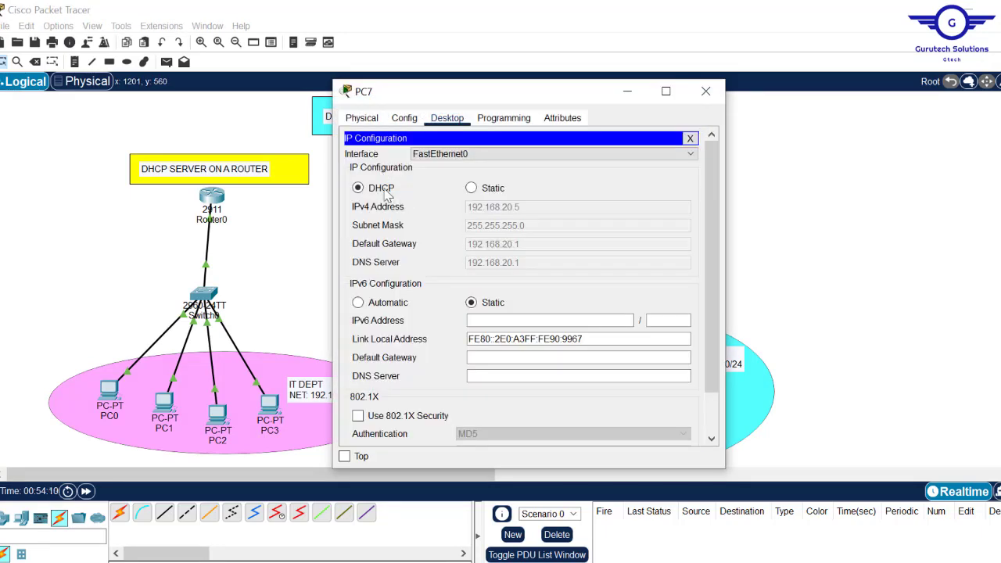
{"action": "left_click", "coordinate": [373, 189]}
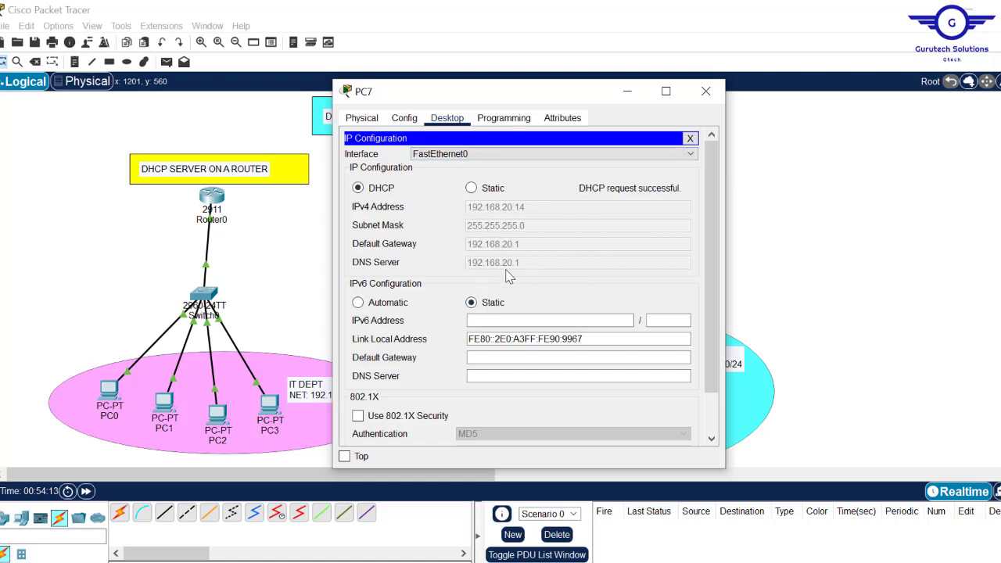
{"action": "left_click", "coordinate": [707, 93]}
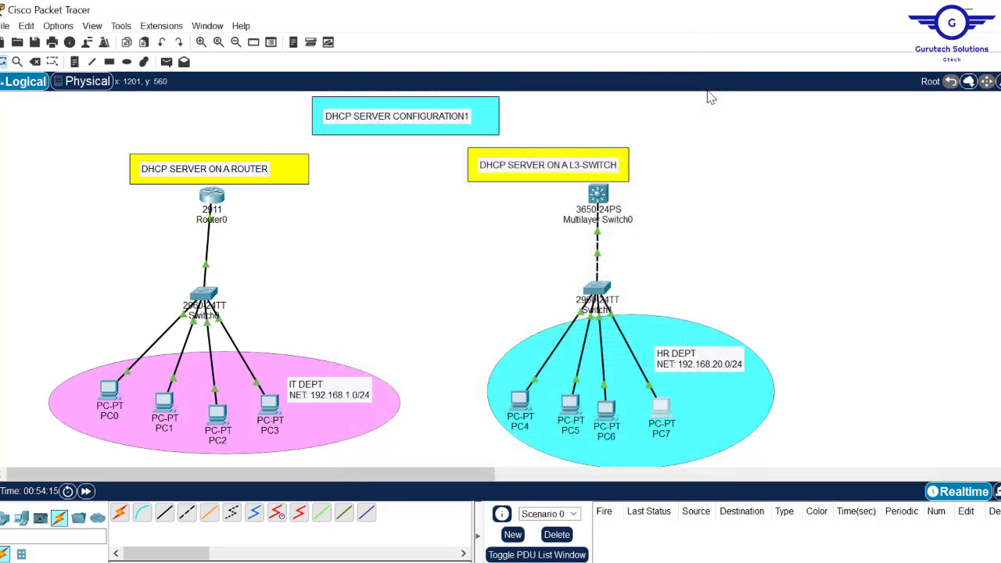